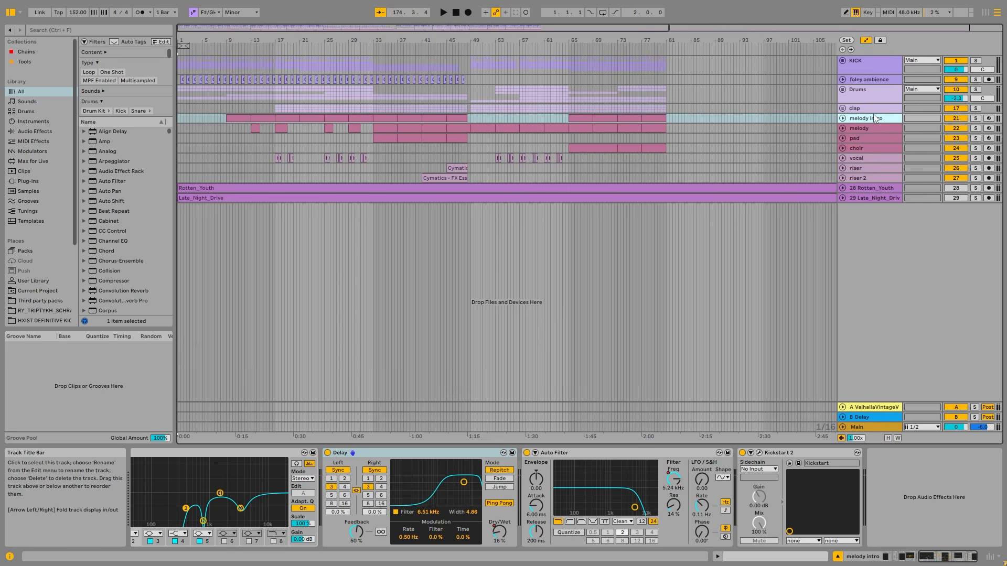
- Unfold the Rotten_Youth and Late_Night_Drive reference tracks to show their waveforms, then select the melody intro track
{"action": "left_click", "coordinate": [868, 197]}
{"action": "left_click", "coordinate": [843, 188]}
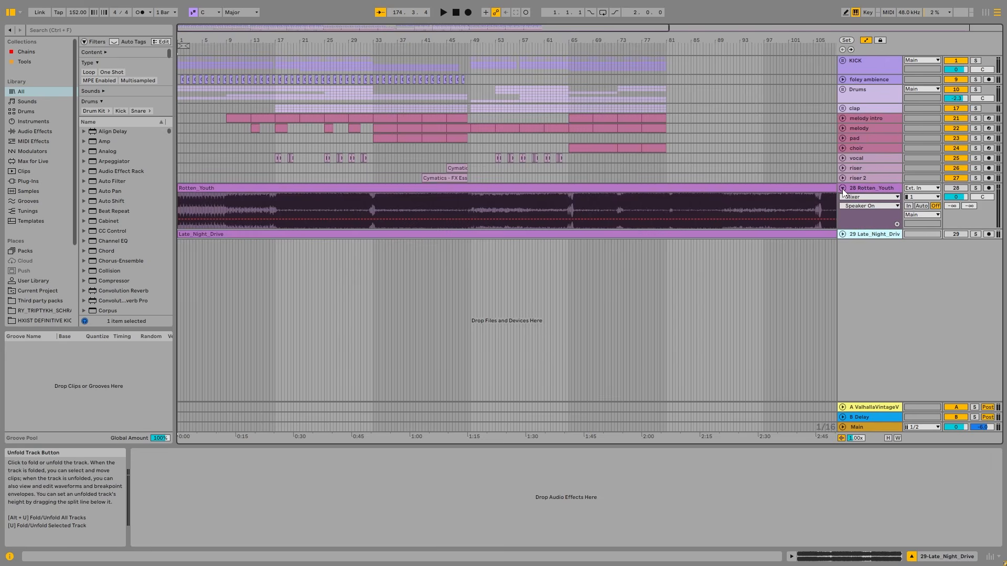
{"action": "left_click", "coordinate": [845, 232]}
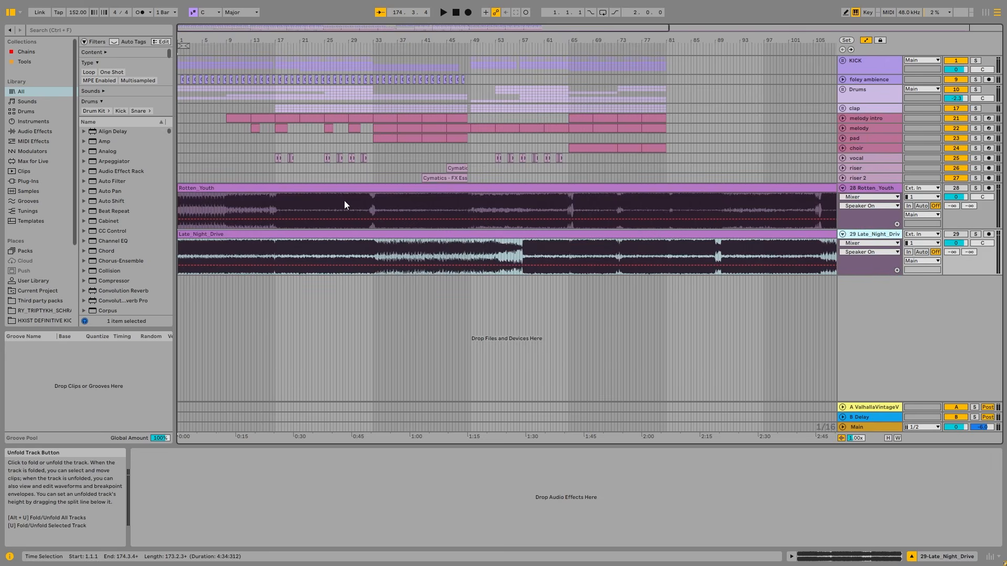
{"action": "left_click", "coordinate": [344, 201]}
{"action": "left_click", "coordinate": [409, 264]}
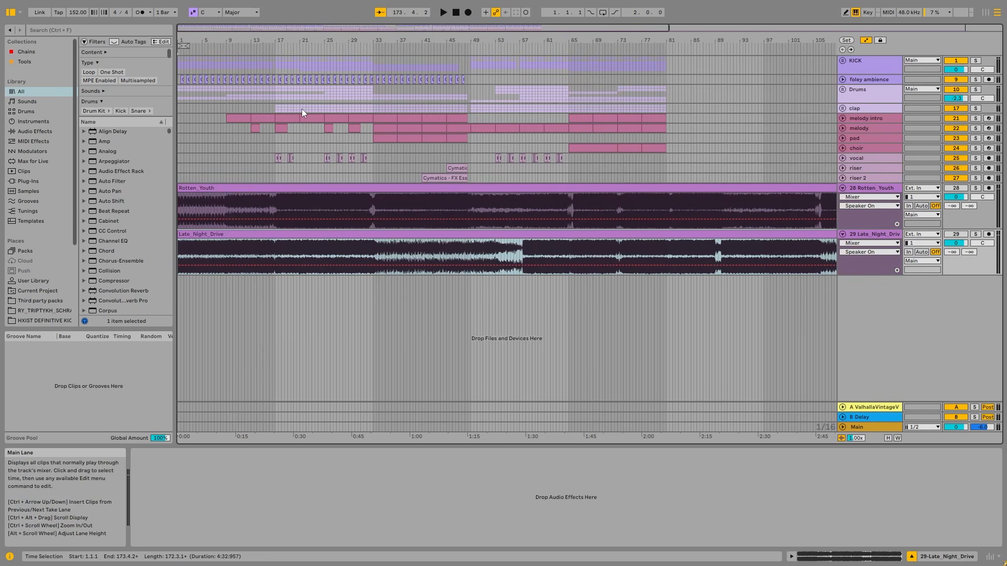
{"action": "left_click", "coordinate": [874, 118]}
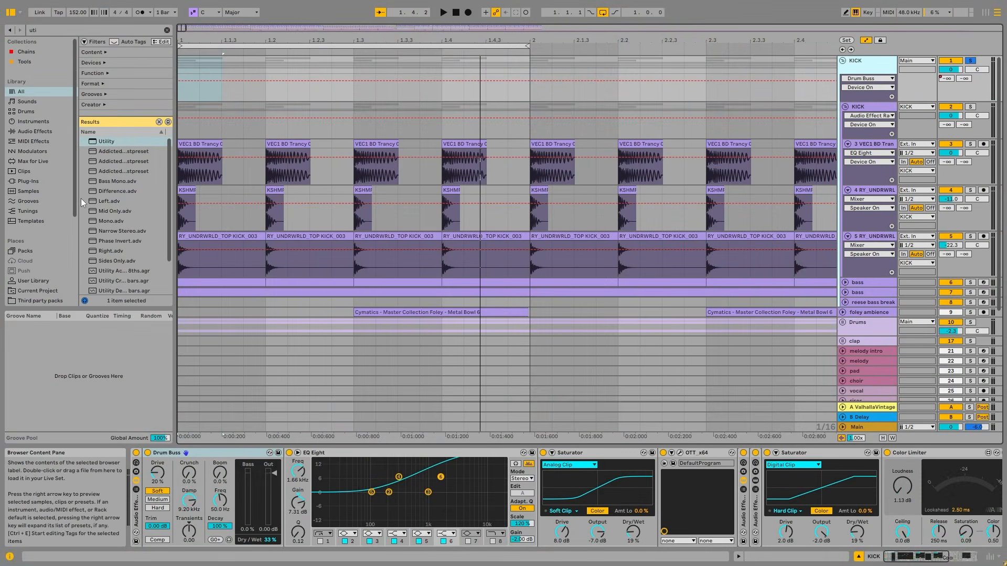
- Select the first VEC1 BD Trancy kick clip and play the soloed KICK group
{"action": "left_click", "coordinate": [200, 144]}
{"action": "key", "text": "space"}
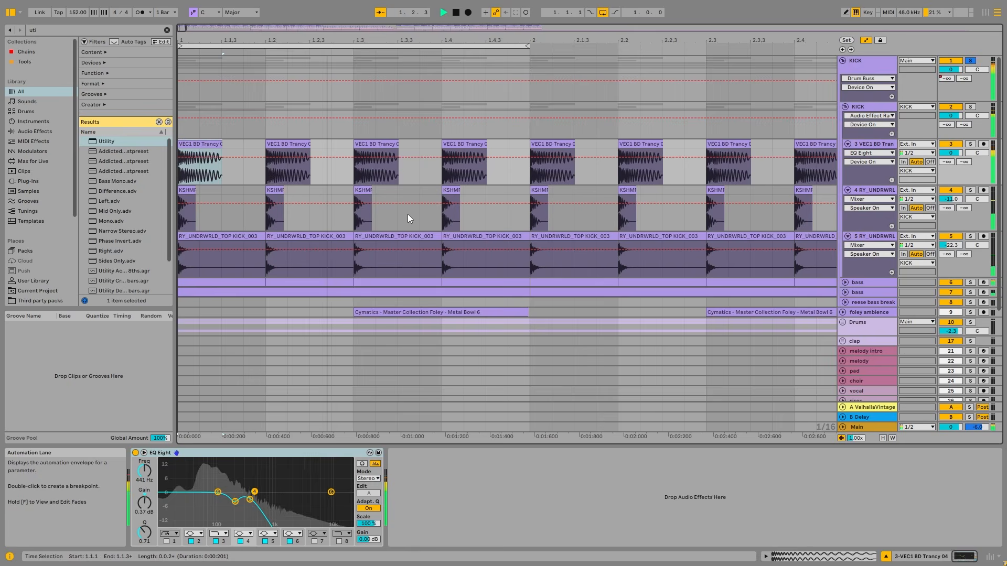
{"action": "key", "text": "space"}
- Inspect the device chains of the inner KICK group and the first bass track
{"action": "left_click", "coordinate": [852, 117]}
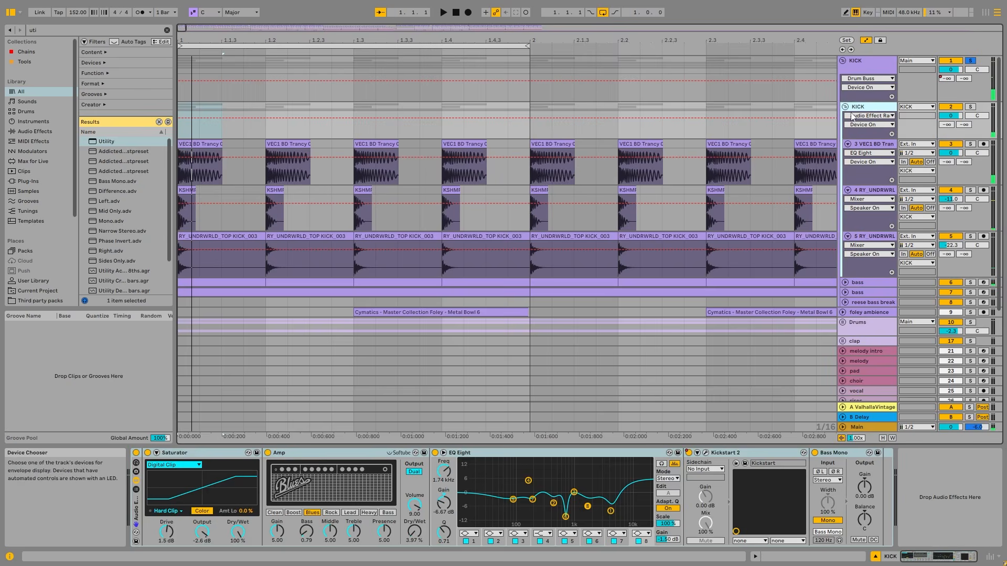
{"action": "key", "text": "Left"}
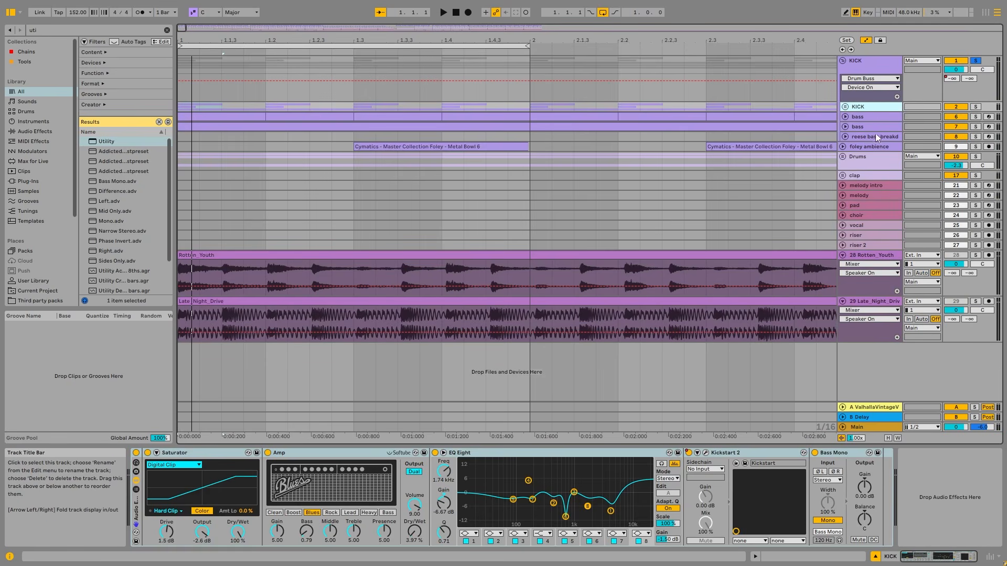
{"action": "left_click", "coordinate": [864, 117]}
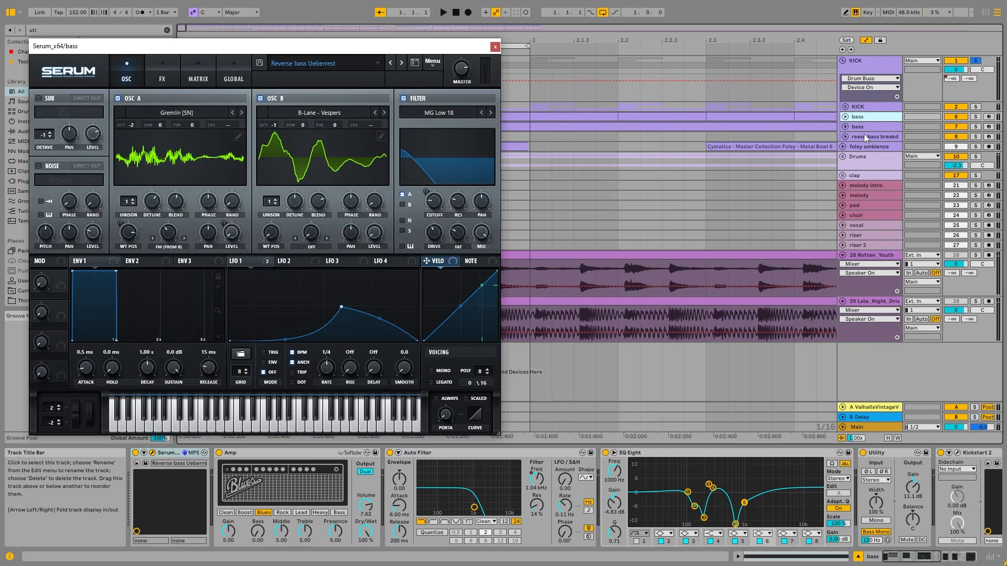
{"action": "left_click", "coordinate": [878, 107]}
{"action": "left_click", "coordinate": [845, 107]}
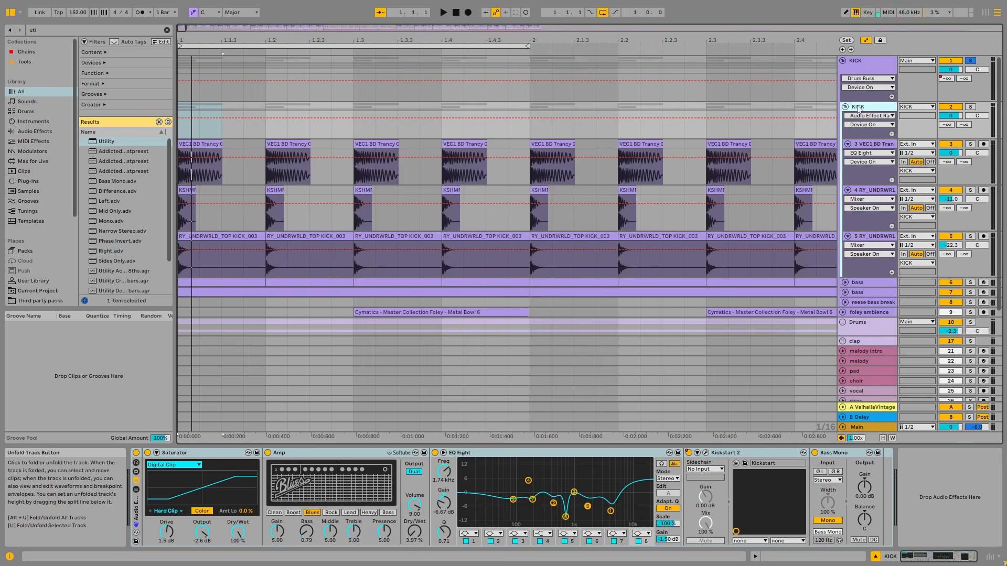
- Bypass the effect racks on the outer and inner KICK groups and the EQ Eight on each of the three kick layers
{"action": "left_click", "coordinate": [867, 60]}
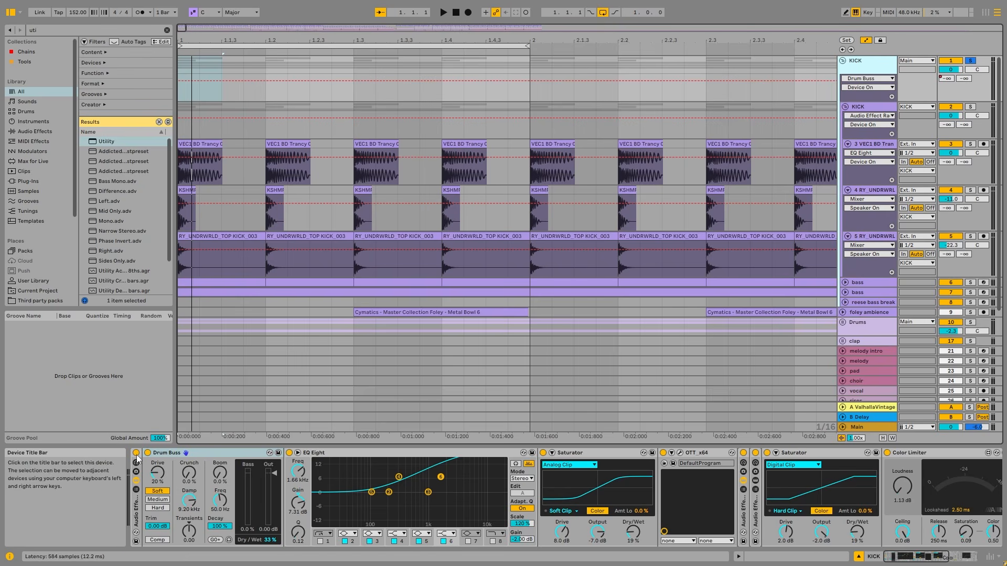
{"action": "left_click", "coordinate": [136, 453]}
{"action": "left_click", "coordinate": [868, 62]}
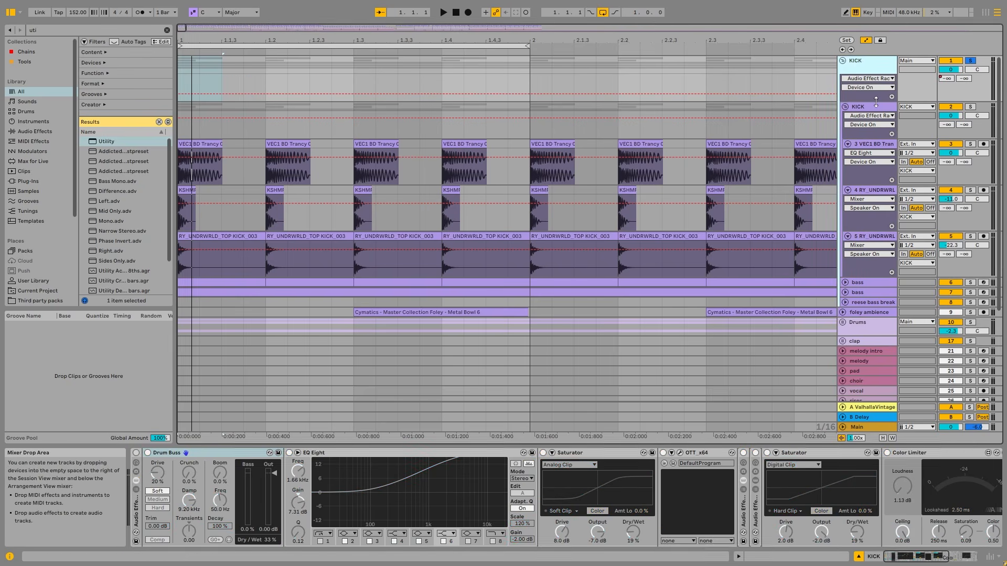
{"action": "left_click", "coordinate": [875, 108]}
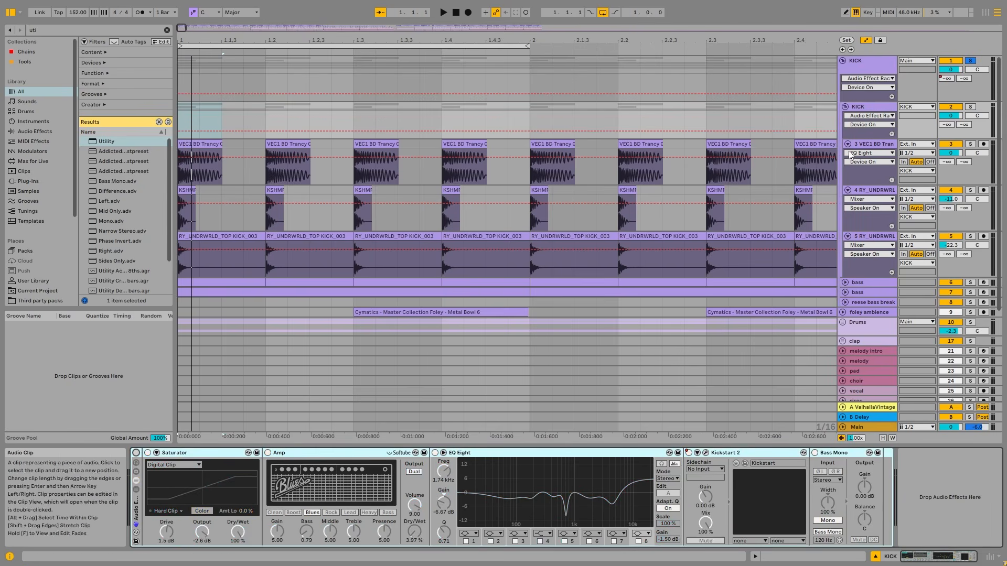
{"action": "left_click", "coordinate": [879, 147]}
{"action": "left_click", "coordinate": [872, 191]}
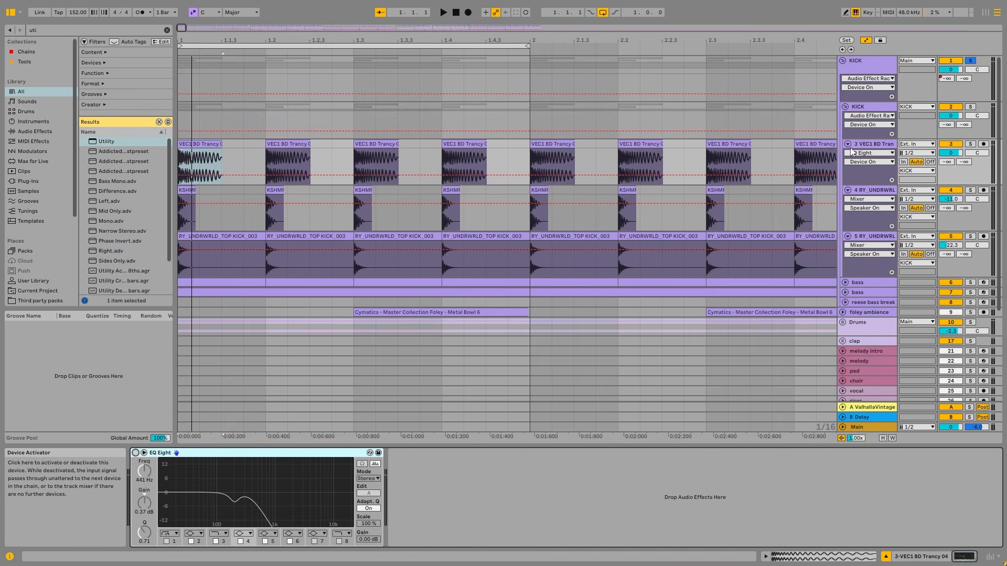
{"action": "left_click", "coordinate": [136, 452]}
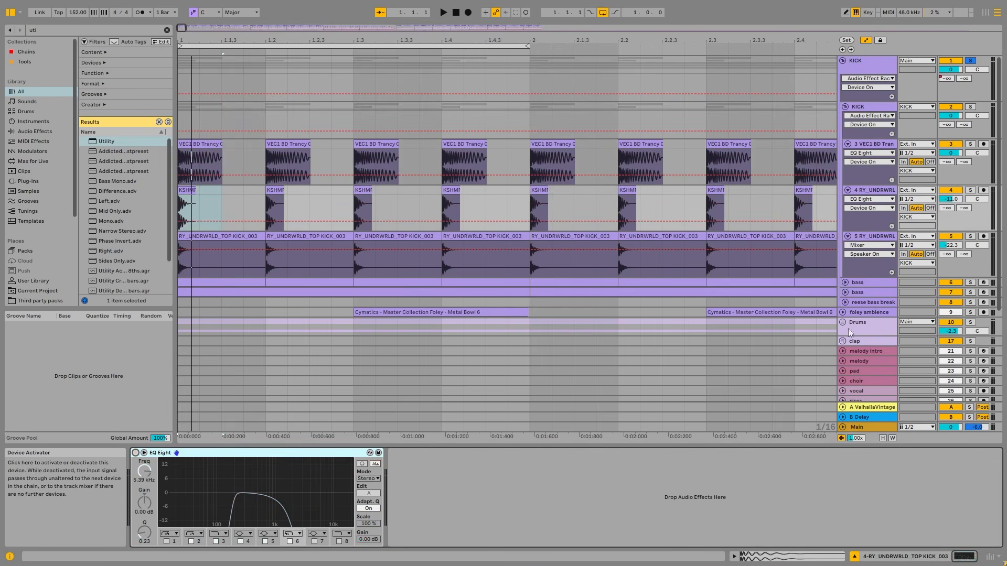
{"action": "left_click", "coordinate": [885, 240]}
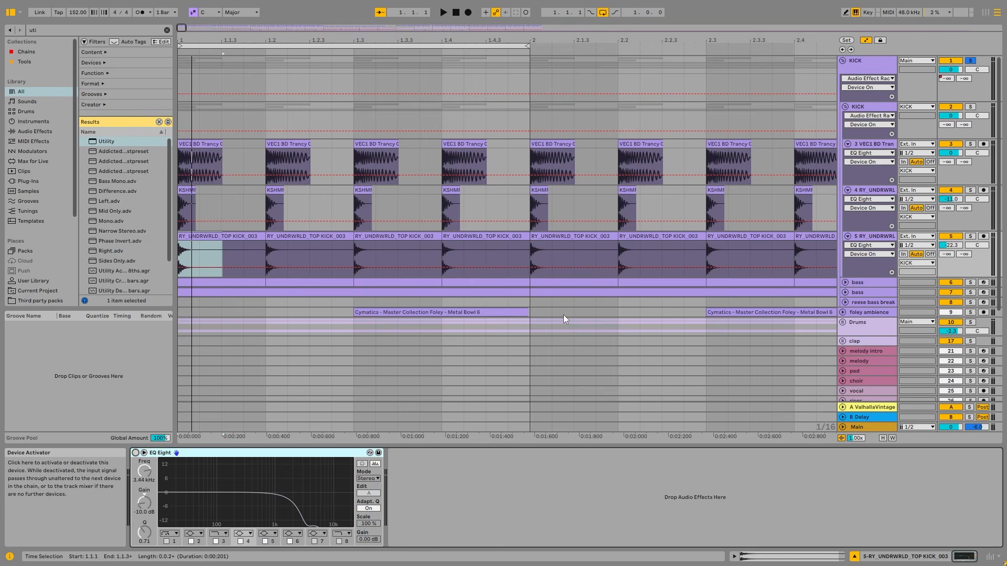
- Solo the VEC1 BD Trancy kick layer and play it with its EQ Eight bypassed
{"action": "left_click", "coordinate": [202, 162]}
{"action": "key", "text": "space"}
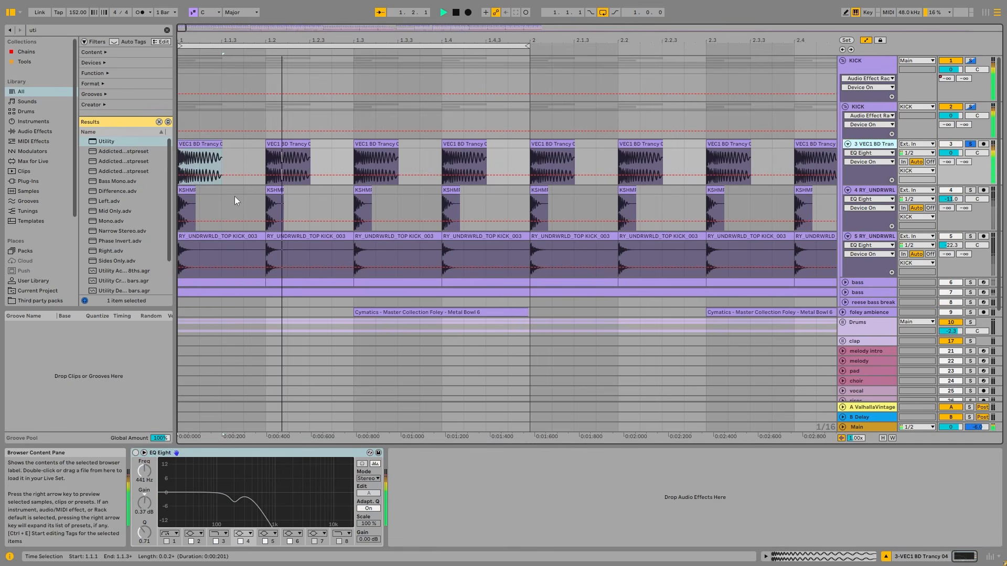
{"action": "key", "text": "space"}
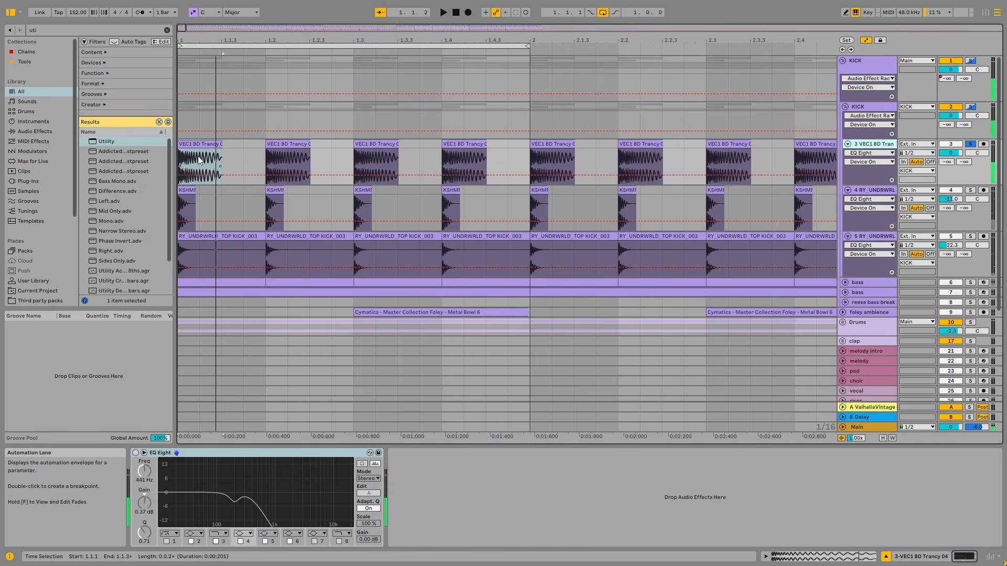
{"action": "scroll", "coordinate": [199, 160], "scroll_direction": "up", "scroll_amount": 2}
{"action": "scroll", "coordinate": [200, 157], "scroll_direction": "down", "scroll_amount": 2}
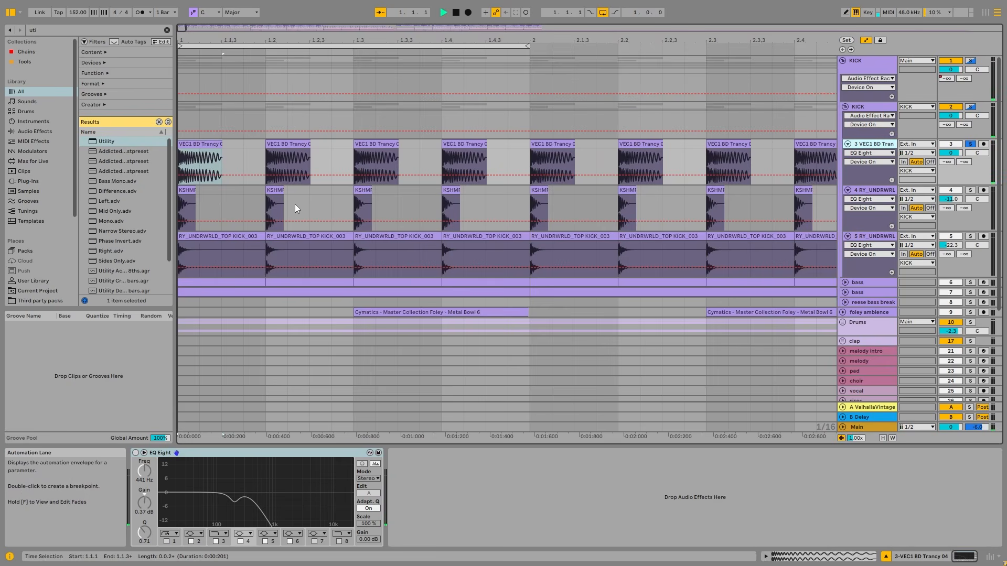
- Enable EQ Eight on the VEC1 BD Trancy layer, compare playback with and without it, and view its curve enlarged
{"action": "left_click", "coordinate": [136, 453]}
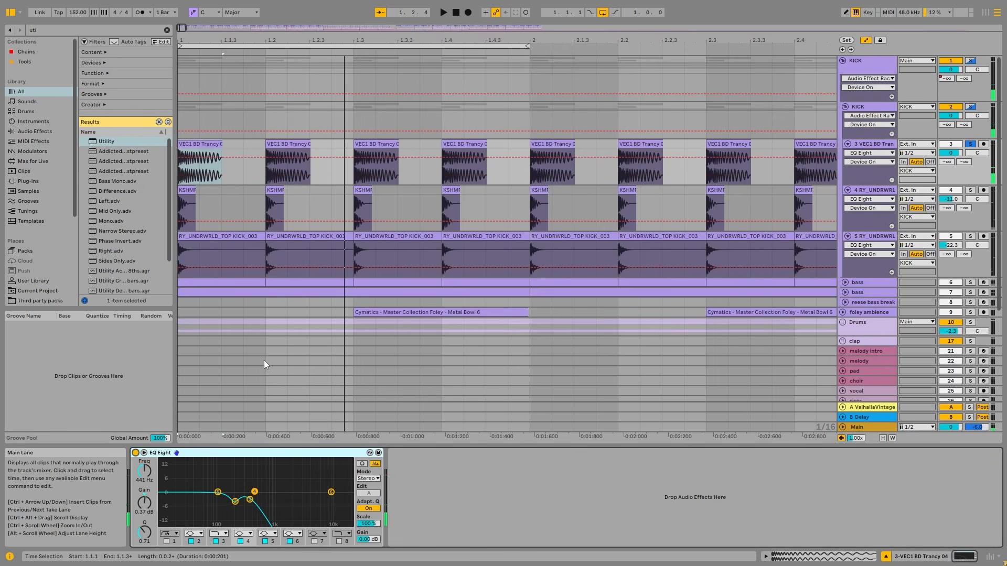
{"action": "key", "text": "space"}
{"action": "key", "text": "space"}
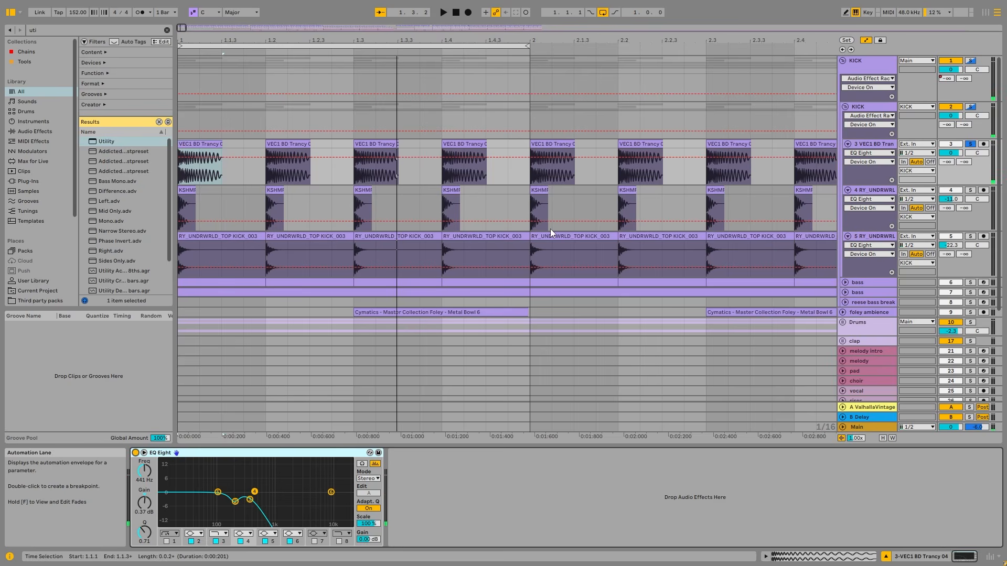
{"action": "key", "text": "space"}
{"action": "key", "text": "space"}
{"action": "key", "text": "space"}
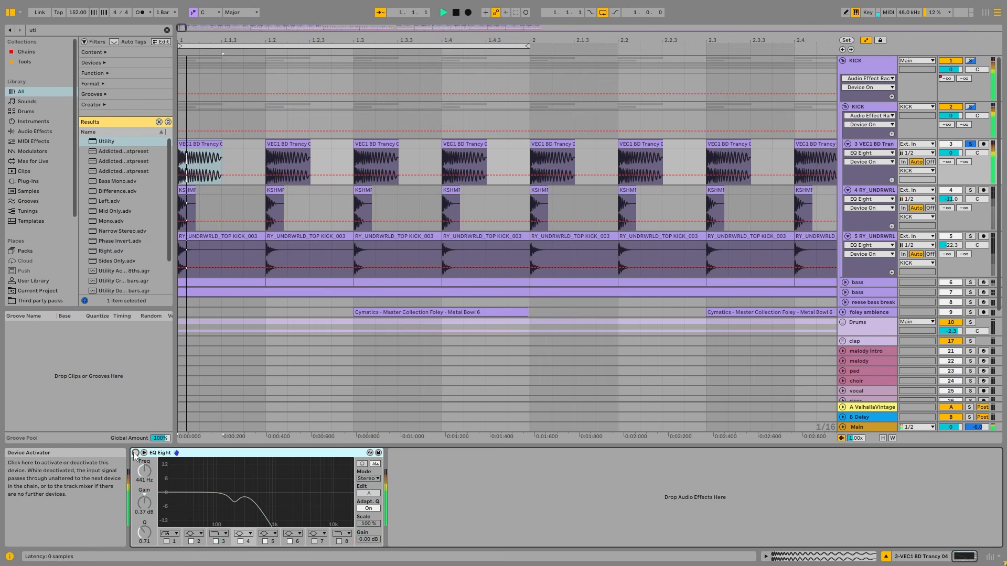
{"action": "key", "text": "space"}
{"action": "left_click", "coordinate": [144, 453]}
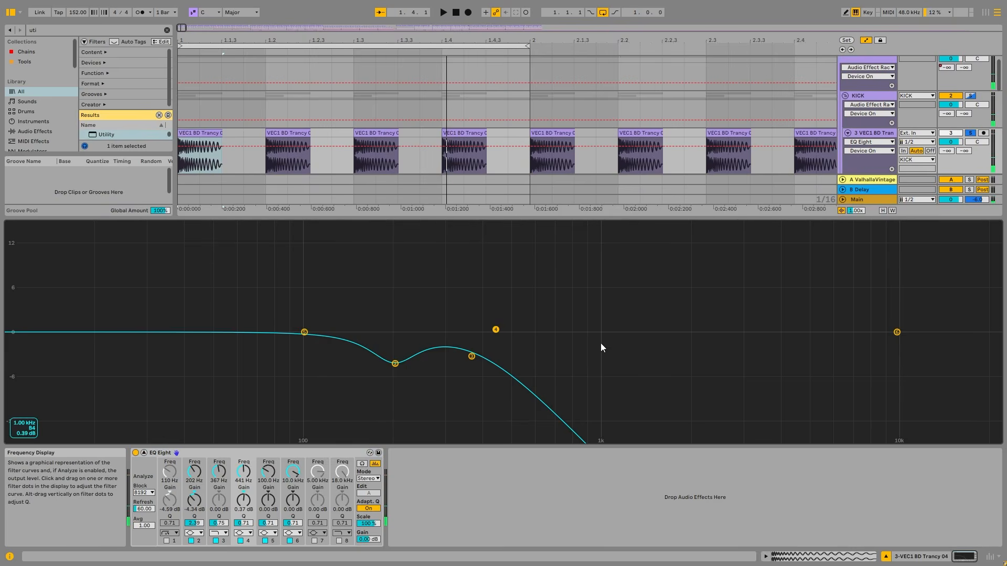
{"action": "key", "text": "Escape"}
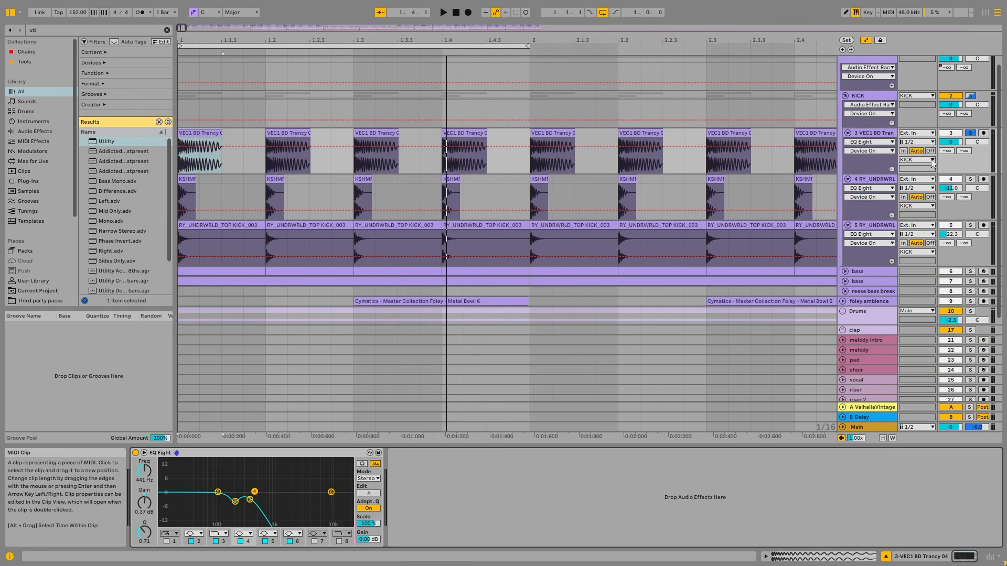
- Solo the second kick layer on track 4, enable its EQ Eight and play it
{"action": "left_click", "coordinate": [868, 179]}
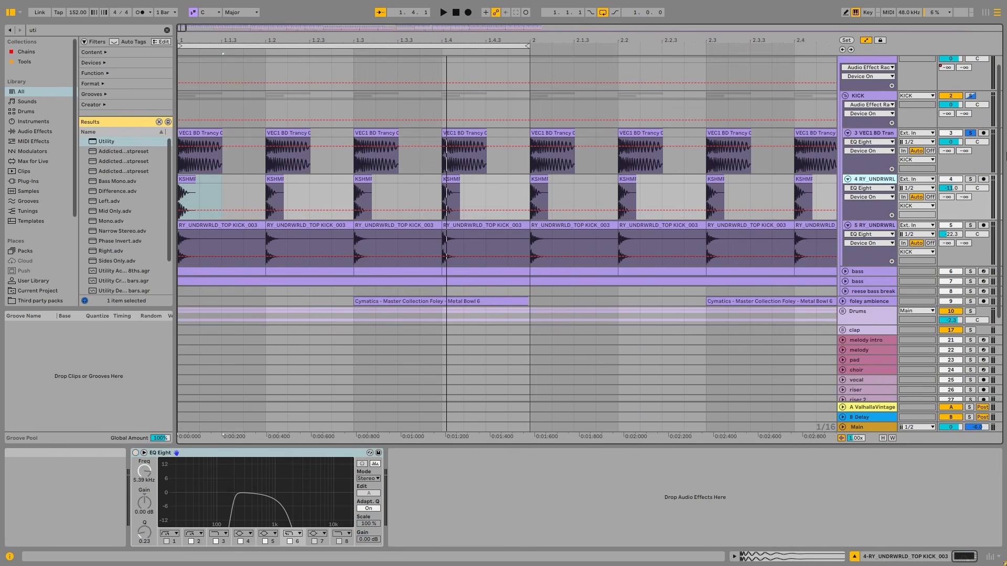
{"action": "left_click", "coordinate": [970, 179]}
{"action": "left_click", "coordinate": [881, 180]}
{"action": "key", "text": "space"}
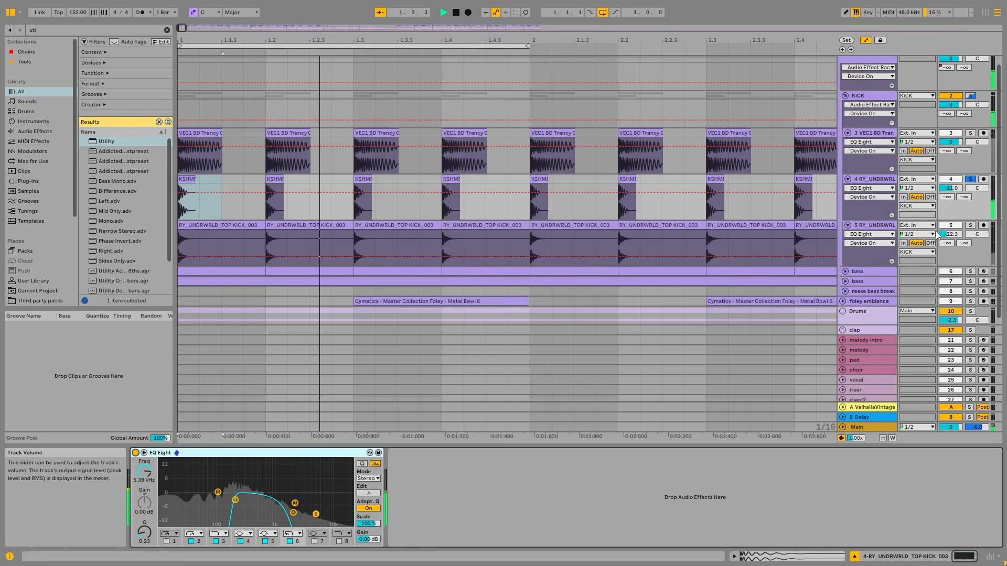
{"action": "key", "text": "space"}
- Solo the RY_UNDRWRLD top kick layer on track 5, enable its EQ Eight and play it
{"action": "left_click", "coordinate": [972, 226]}
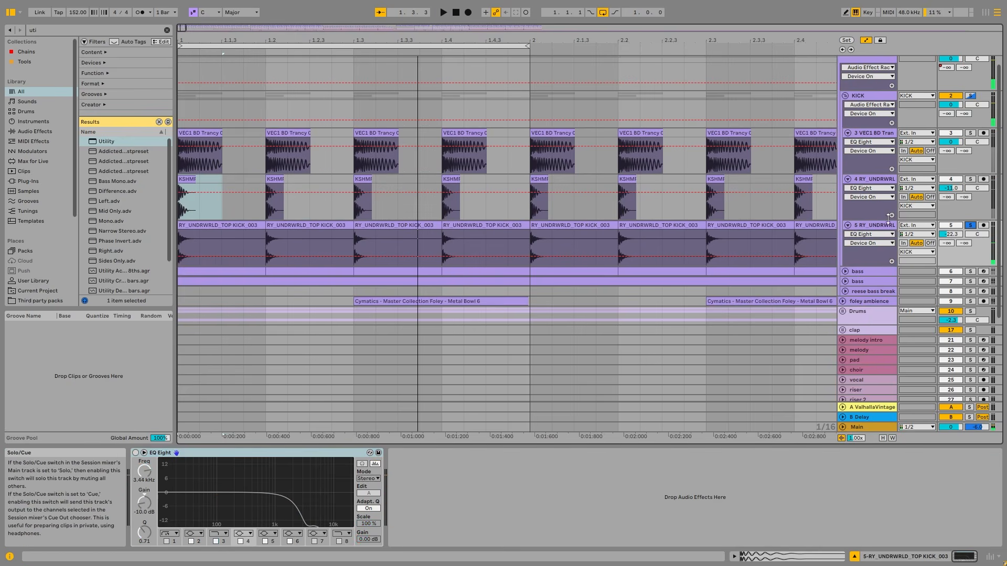
{"action": "left_click", "coordinate": [136, 453]}
{"action": "key", "text": "space"}
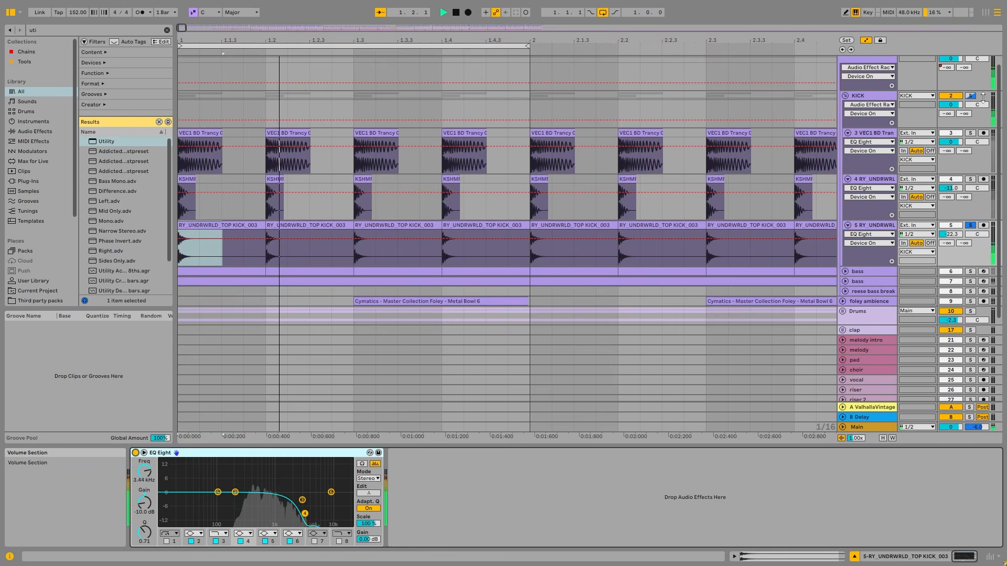
- Solo the inner KICK group, re-enable its Audio Effect Rack and play the combined kick layers through it
{"action": "left_click", "coordinate": [608, 226]}
{"action": "key", "text": "space"}
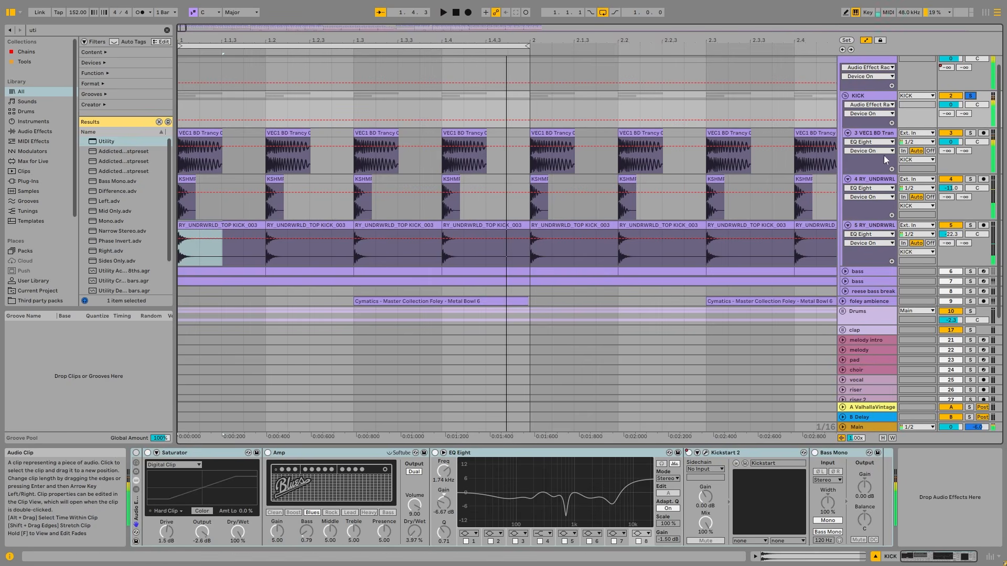
{"action": "left_click", "coordinate": [856, 117]}
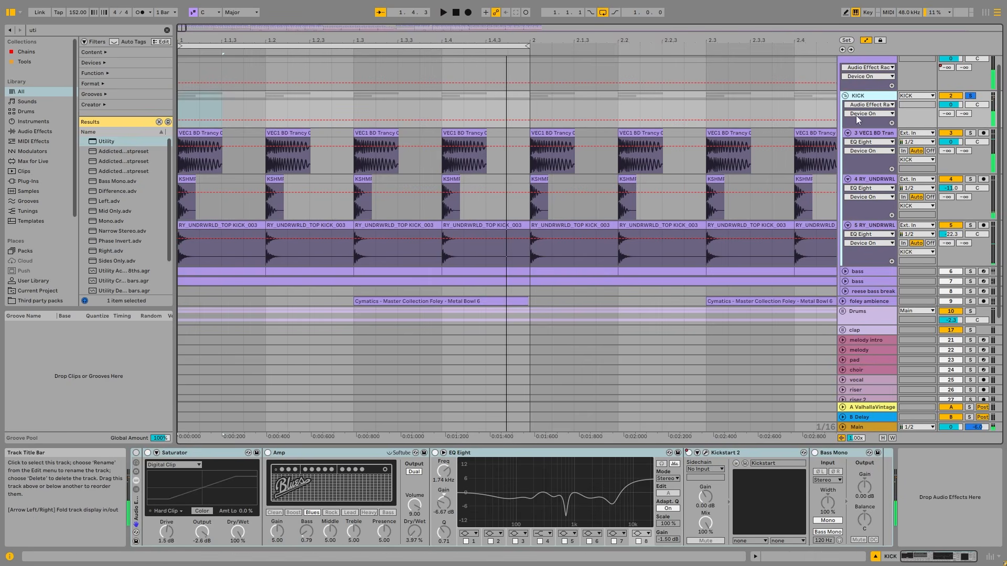
{"action": "left_click", "coordinate": [137, 453]}
{"action": "scroll", "coordinate": [797, 159], "scroll_direction": "up", "scroll_amount": 1}
{"action": "left_click", "coordinate": [873, 56]}
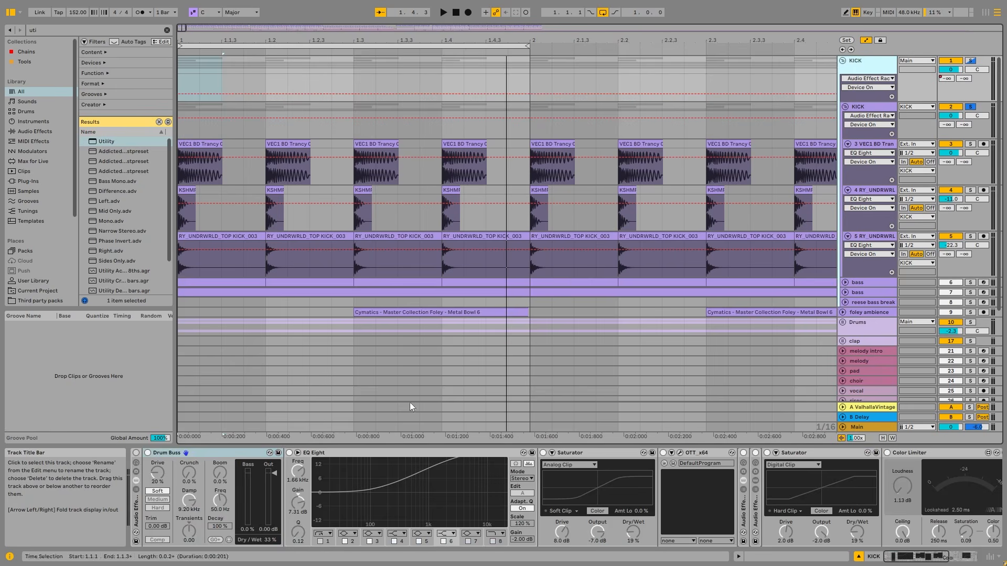
{"action": "left_click", "coordinate": [877, 107]}
{"action": "key", "text": "space"}
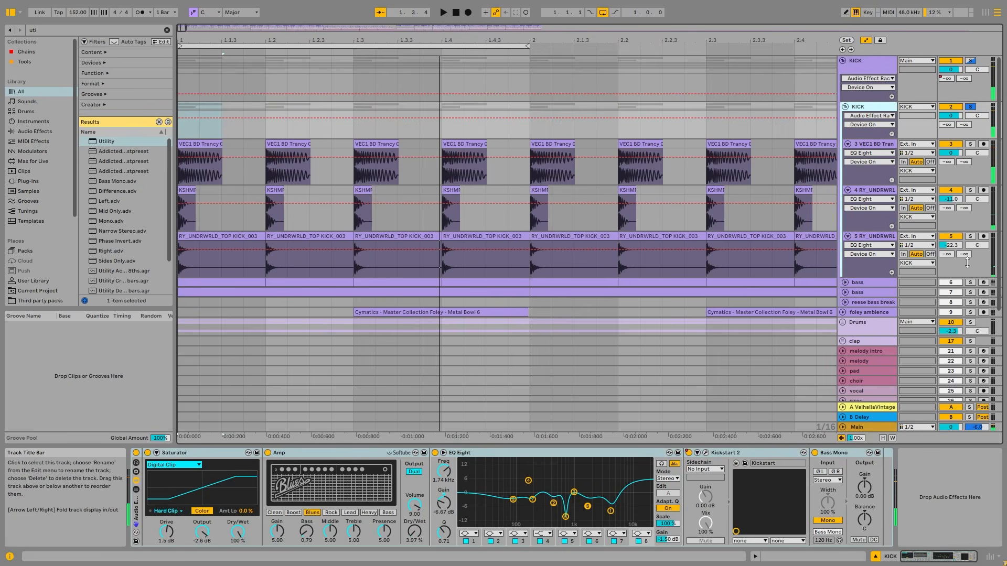
- Fold the three kick layer tracks inside the inner KICK group
{"action": "left_click", "coordinate": [863, 147]}
{"action": "left_click", "coordinate": [848, 144]}
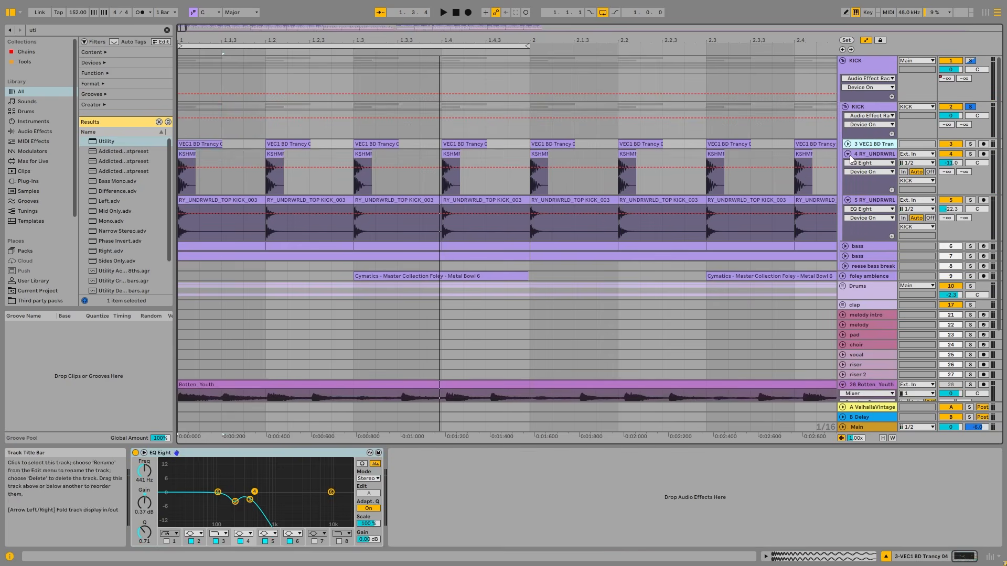
{"action": "left_click", "coordinate": [848, 154]}
{"action": "left_click", "coordinate": [848, 164]}
- Select the Amp device in the inner KICK group's rack and play the kick through the chain
{"action": "left_click", "coordinate": [200, 121]}
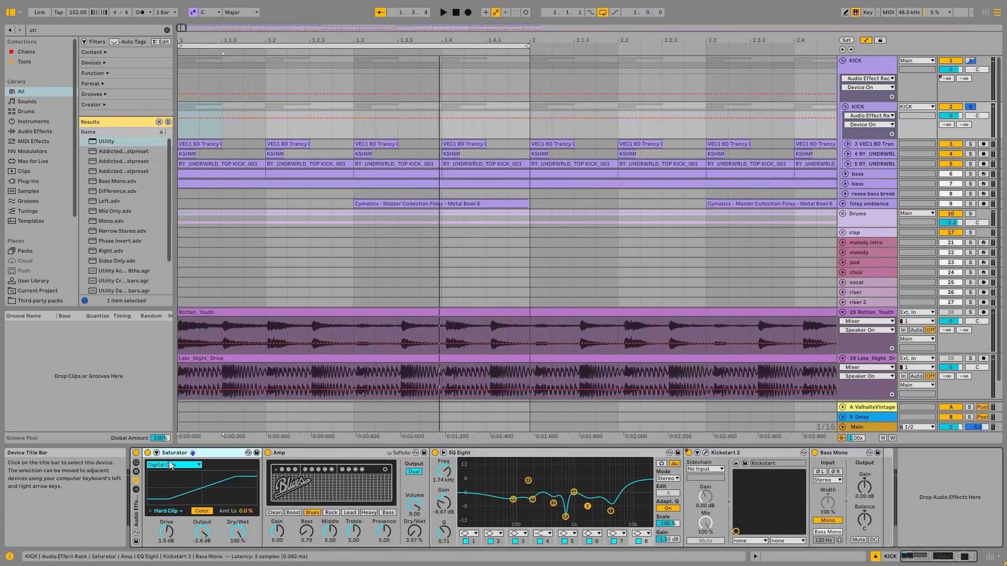
{"action": "left_click", "coordinate": [302, 463]}
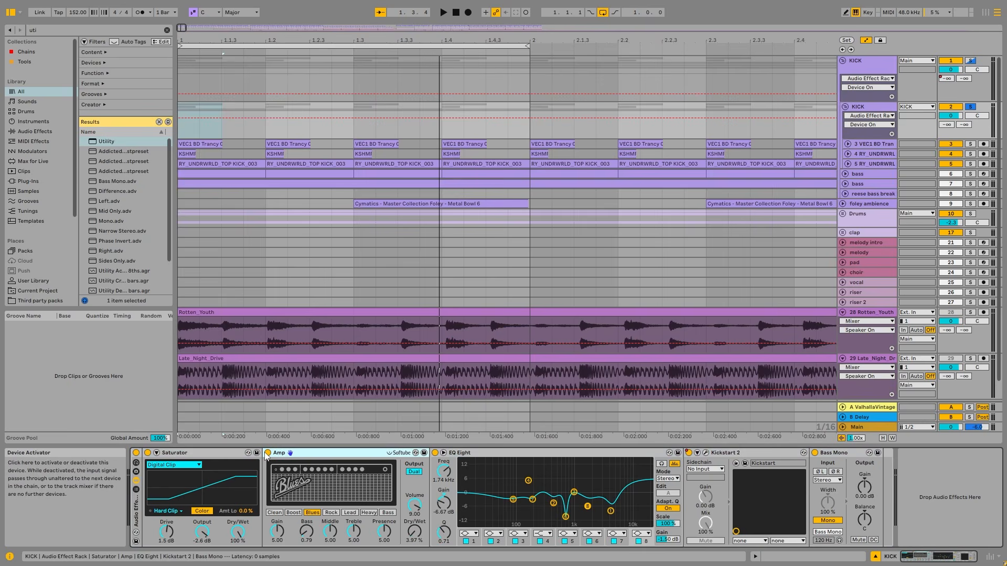
{"action": "key", "text": "space"}
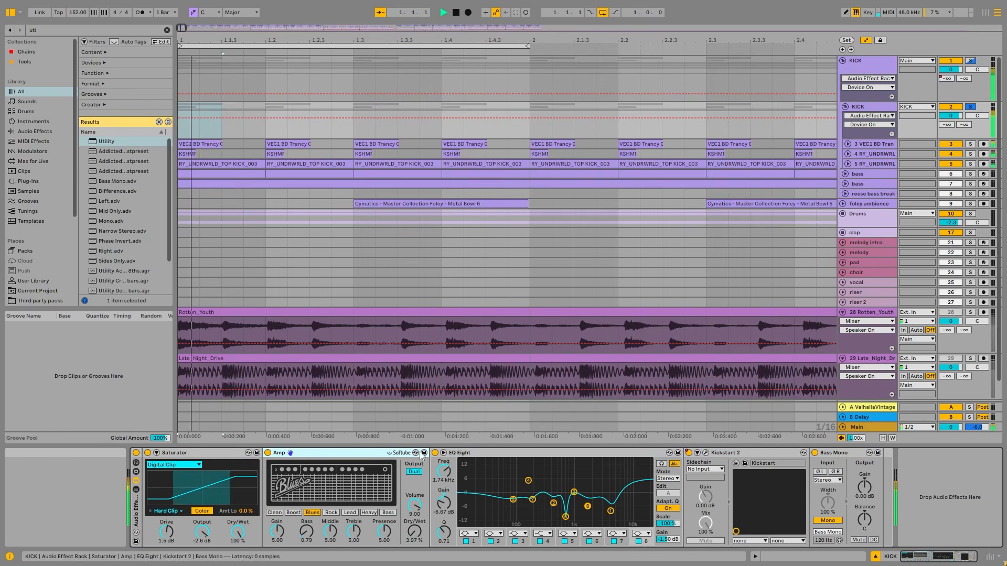
- Stop playback and examine the inner KICK group's EQ Eight curve in the expanded display, then collapse it
{"action": "key", "text": "space"}
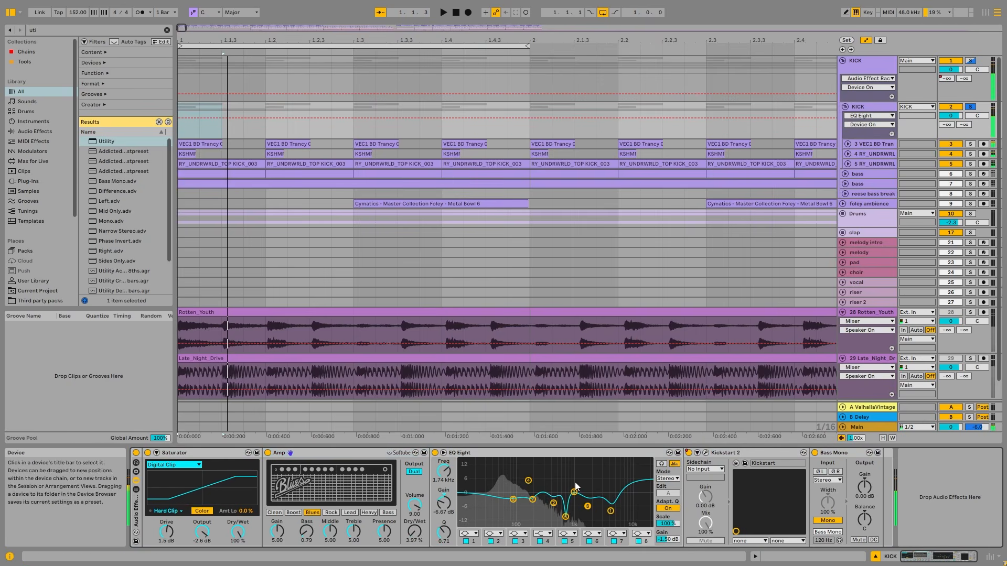
{"action": "left_click", "coordinate": [443, 452]}
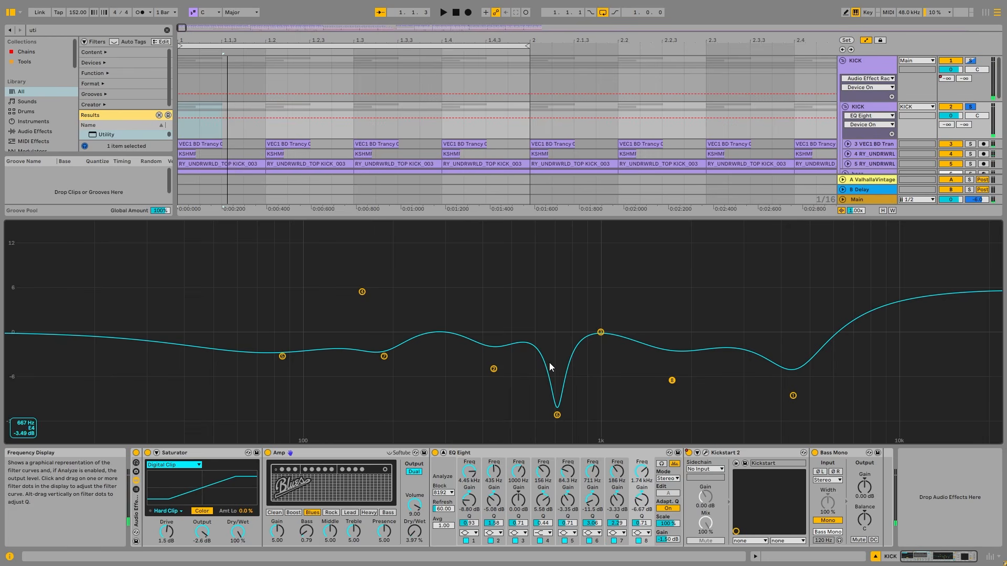
{"action": "key", "text": "Escape"}
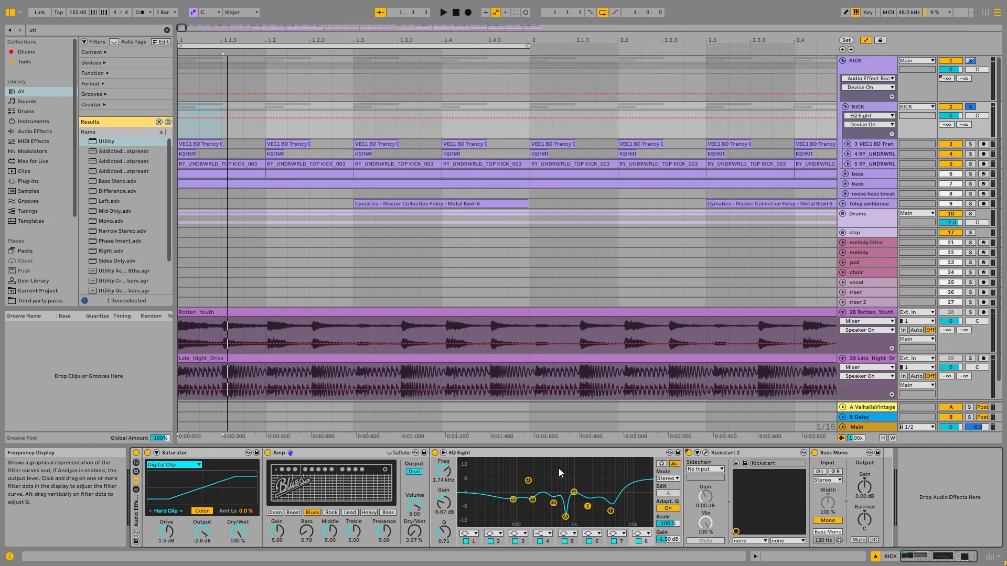
- Check the Kickstart 2 ducking curve in the inner KICK group's chain against the playing kick, then close the plug-in window
{"action": "left_click", "coordinate": [871, 60]}
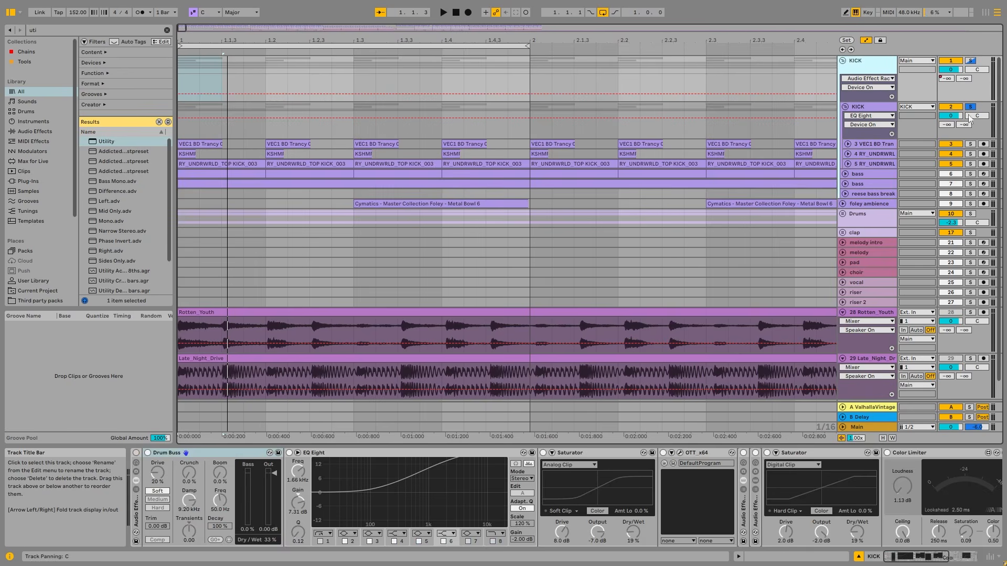
{"action": "left_click", "coordinate": [876, 107]}
{"action": "left_click", "coordinate": [707, 454]}
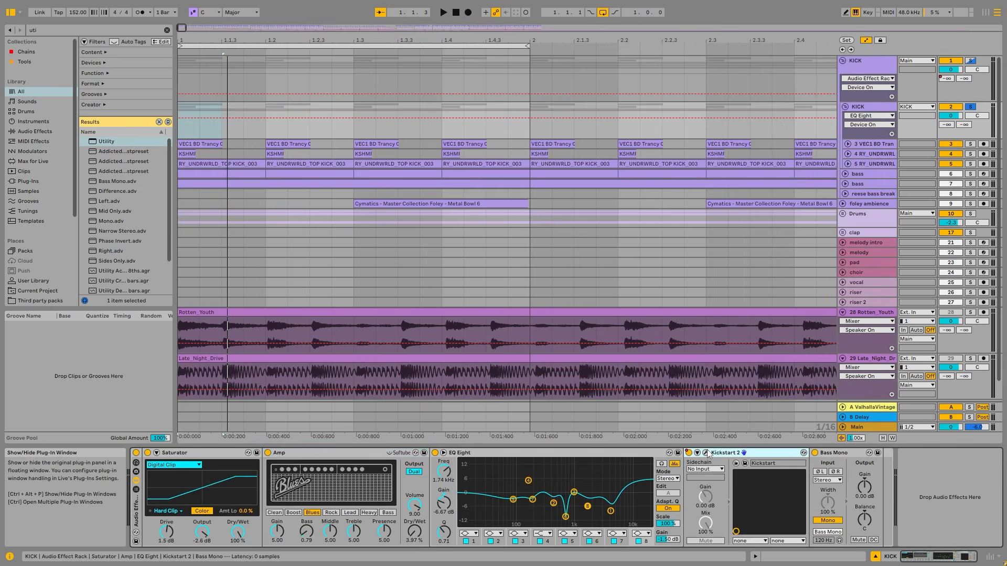
{"action": "left_click", "coordinate": [706, 453]}
{"action": "key", "text": "space"}
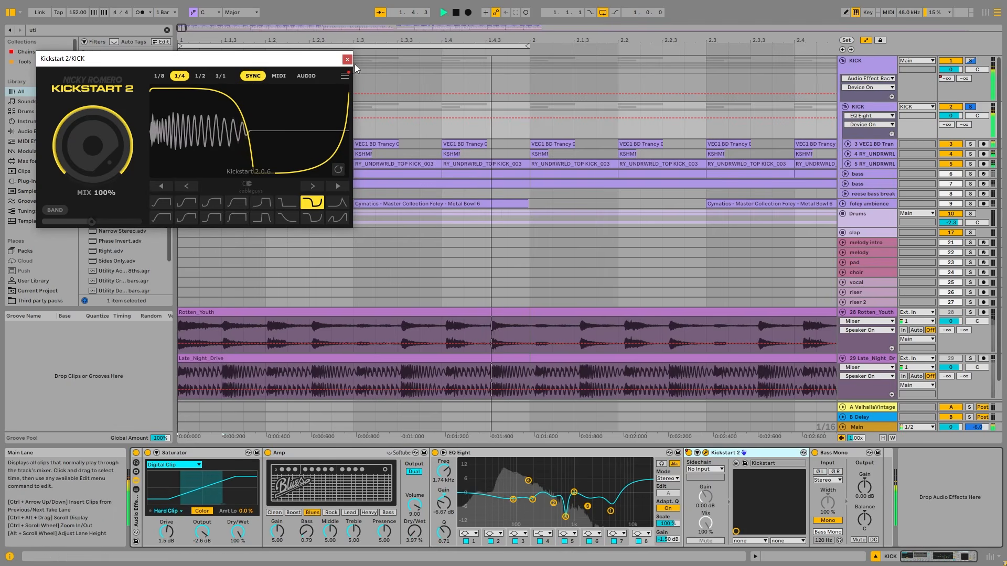
{"action": "key", "text": "space"}
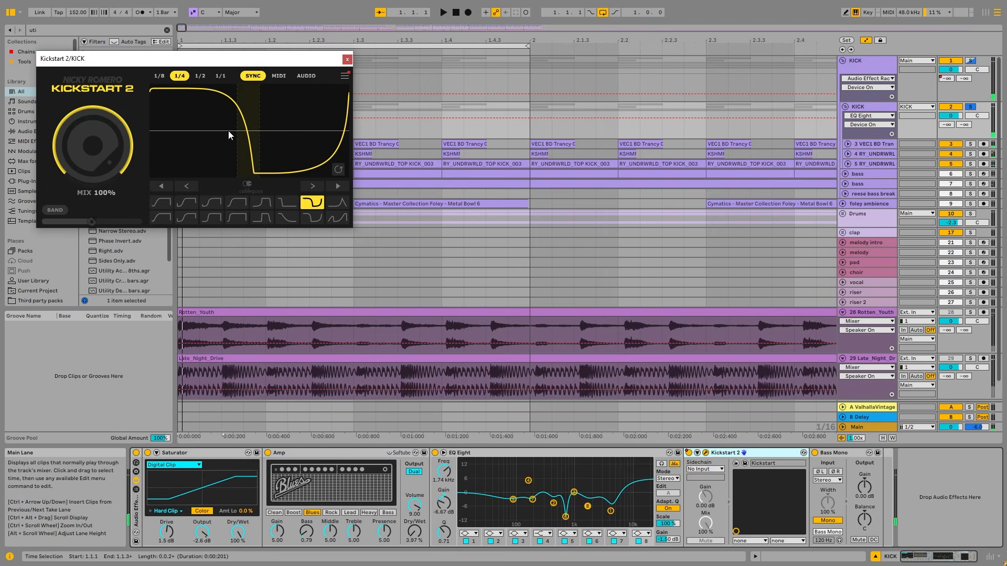
{"action": "left_click", "coordinate": [348, 60]}
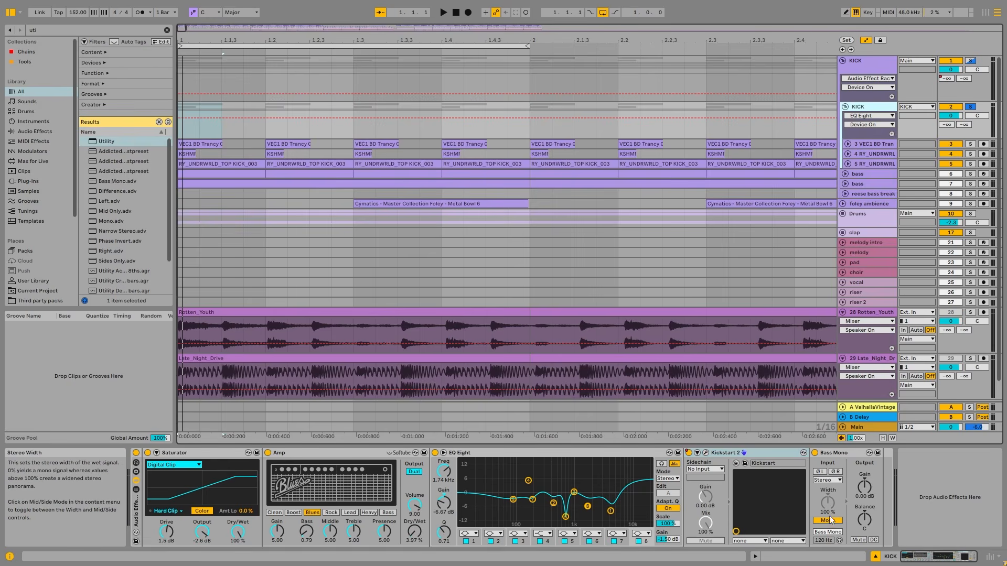
- Fold the inner KICK group and unfold the two bass tracks below it
{"action": "left_click", "coordinate": [845, 107]}
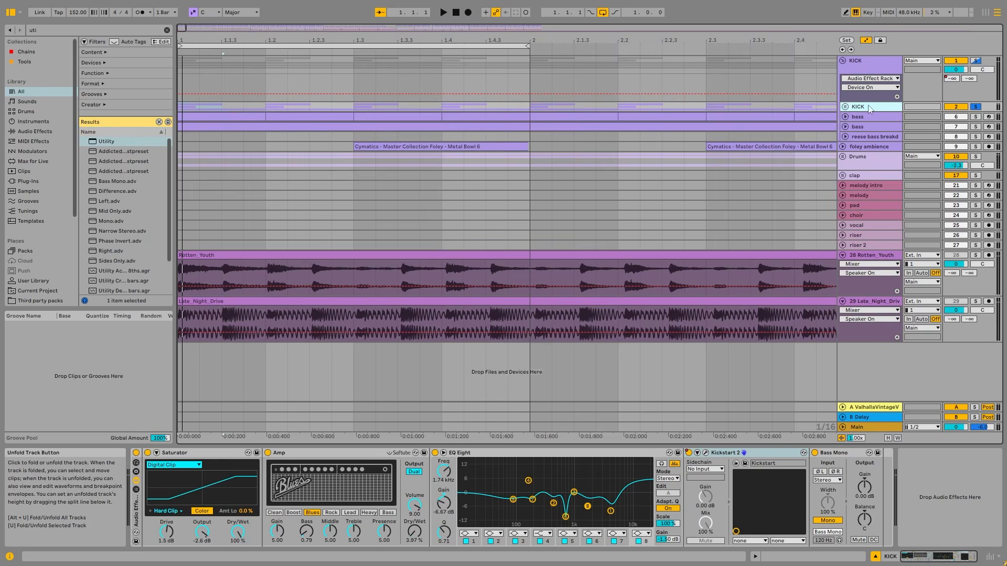
{"action": "left_click", "coordinate": [883, 117]}
{"action": "left_click", "coordinate": [497, 43]}
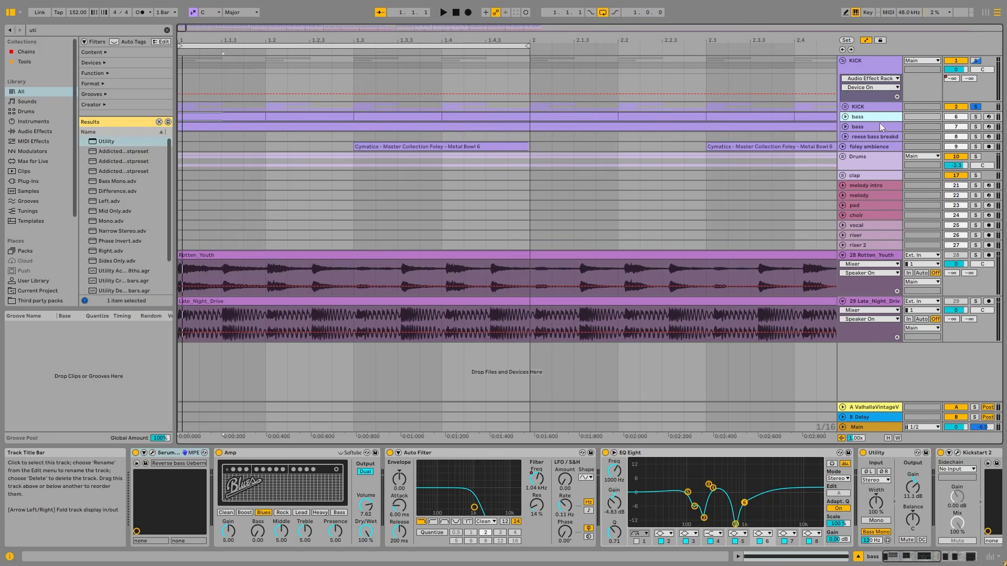
{"action": "left_click", "coordinate": [846, 117]}
{"action": "left_click", "coordinate": [846, 163]}
- Solo the first bass track on track 6 and play it through its device chain
{"action": "left_click", "coordinate": [872, 120]}
{"action": "key", "text": "s"}
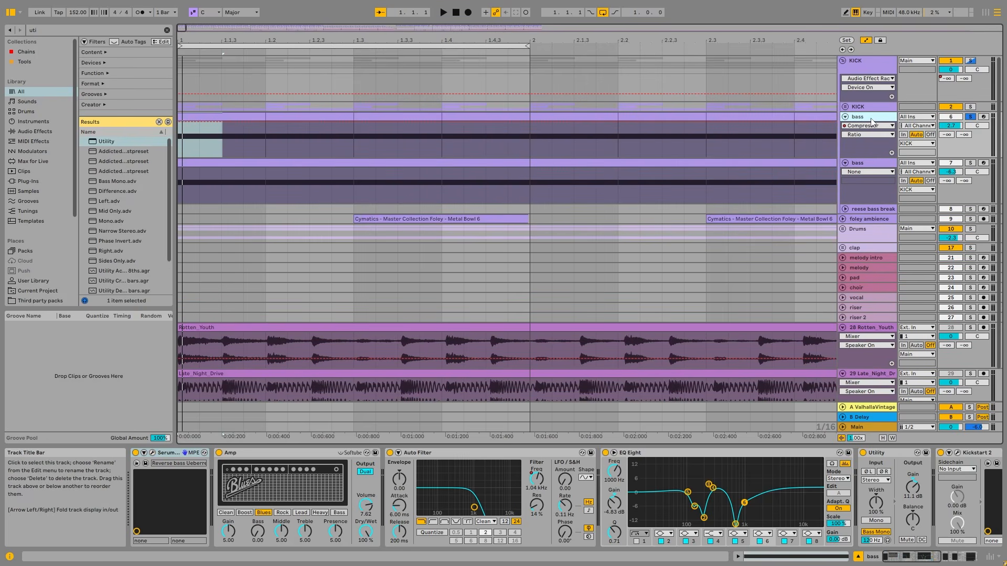
{"action": "key", "text": "space"}
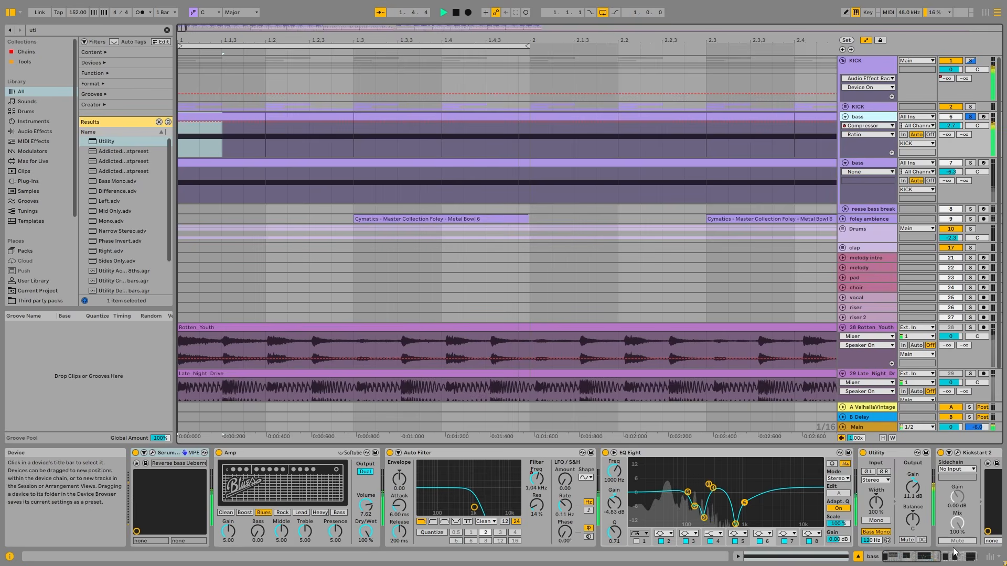
{"action": "key", "text": "space"}
{"action": "left_click_drag", "start_coordinate": [955, 553], "coordinate": [895, 555]}
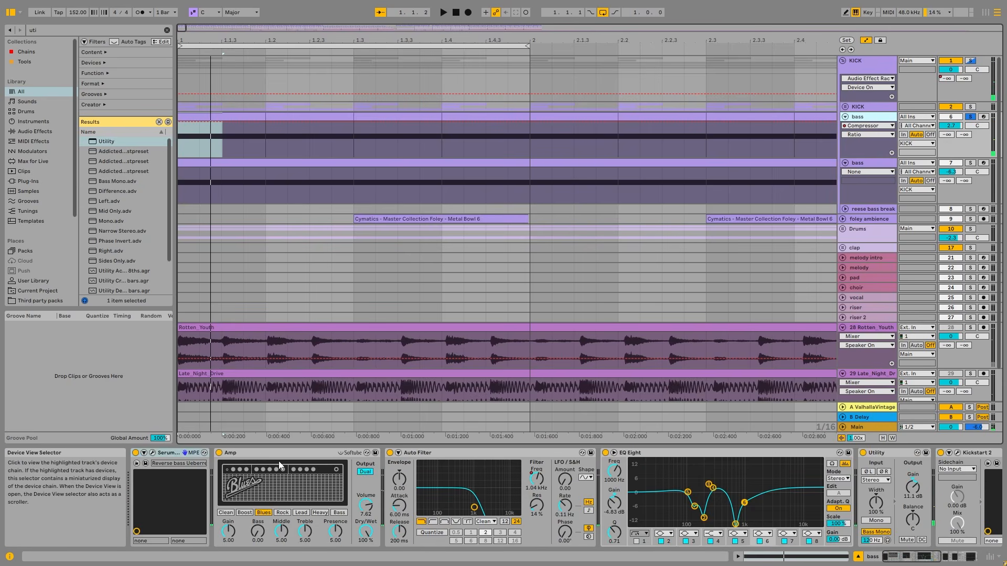
- Open the first bass track's Serum instrument and move its window clear of the device chain
{"action": "left_click", "coordinate": [153, 456]}
{"action": "left_click_drag", "start_coordinate": [273, 15], "coordinate": [539, 59]}
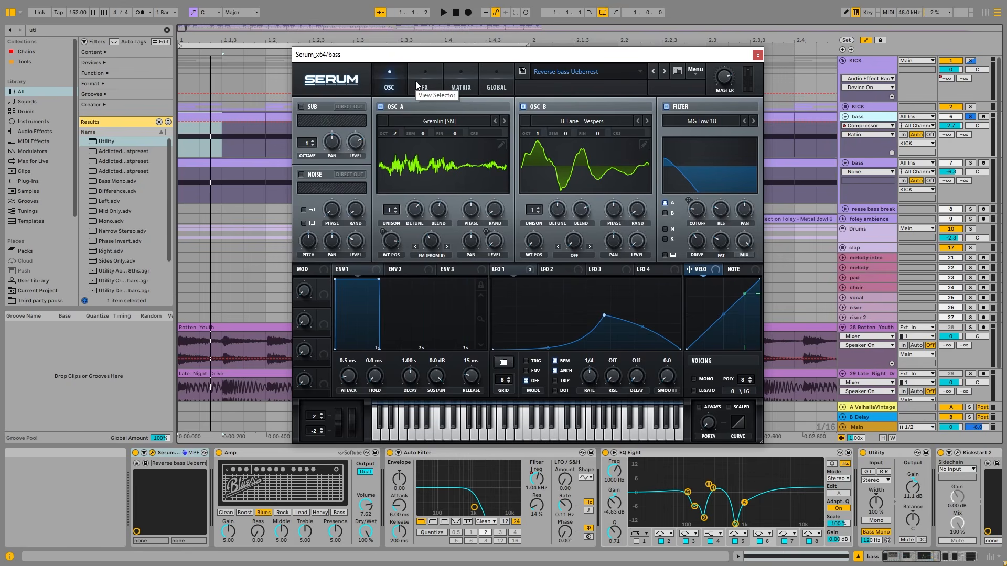
{"action": "left_click_drag", "start_coordinate": [544, 57], "coordinate": [496, 26]}
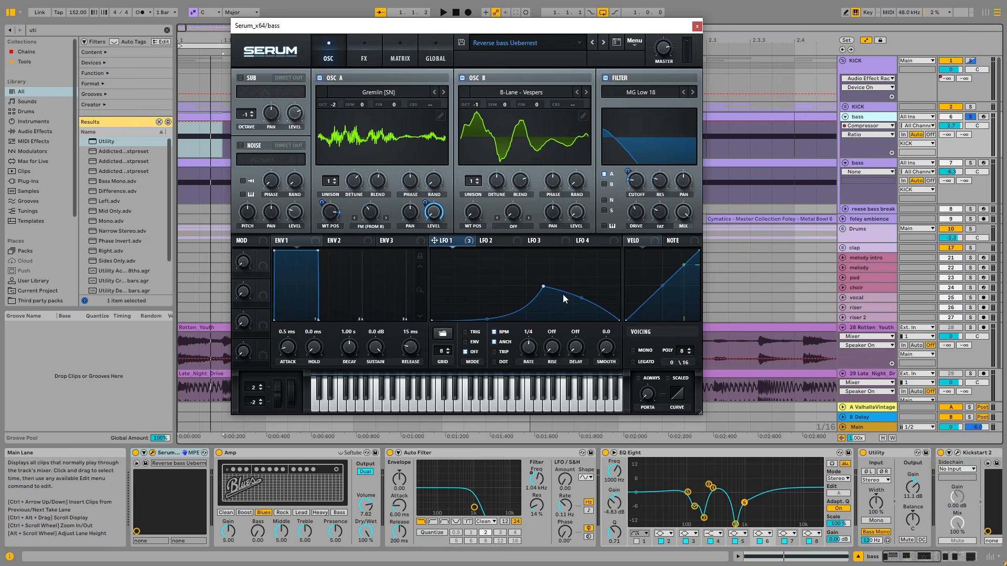
- Adjust the LFO 1 curve's peak and falling slope in Serum, playing the bass to compare
{"action": "key", "text": "space"}
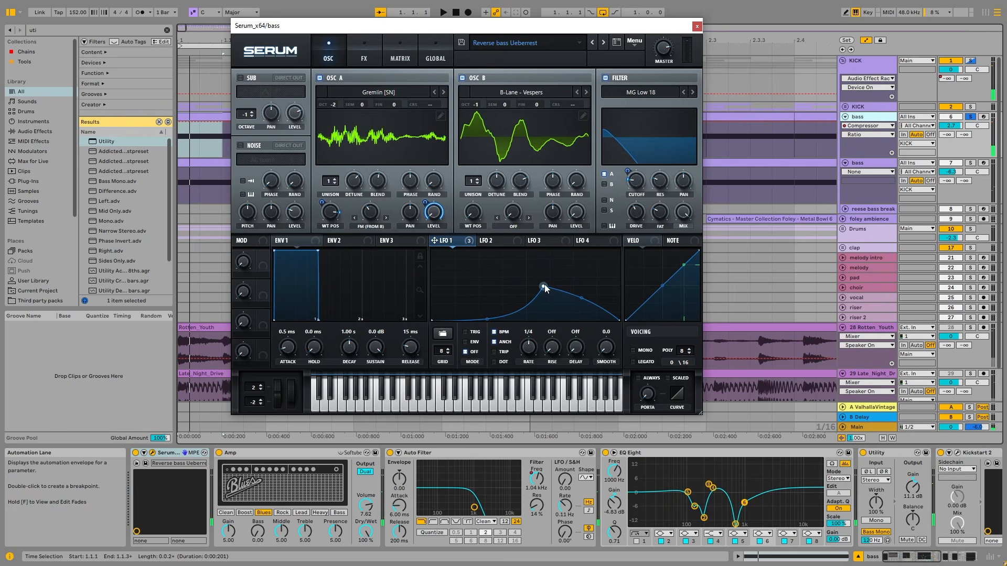
{"action": "left_click_drag", "start_coordinate": [544, 288], "coordinate": [527, 250]}
{"action": "left_click_drag", "start_coordinate": [573, 275], "coordinate": [575, 298]}
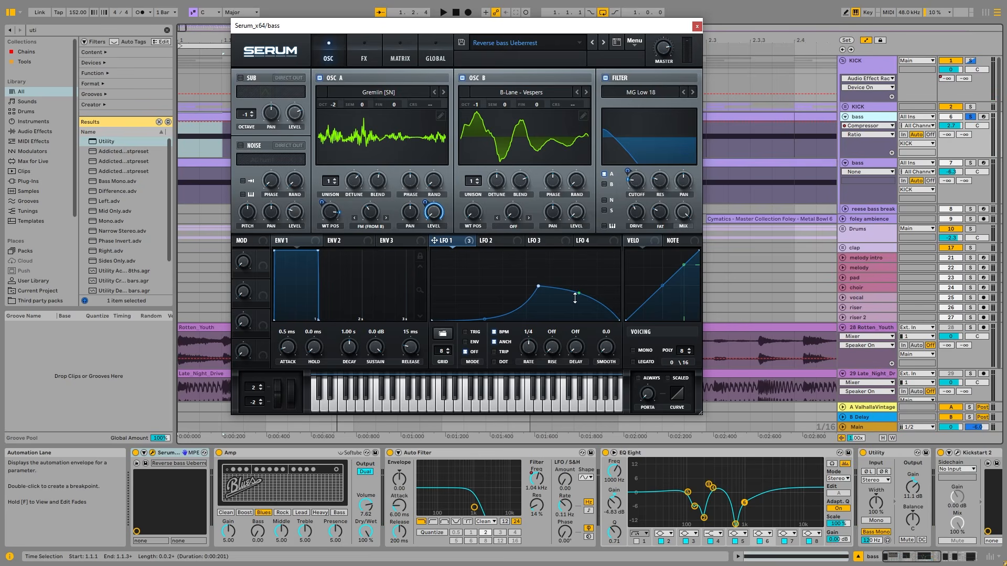
{"action": "key", "text": "space"}
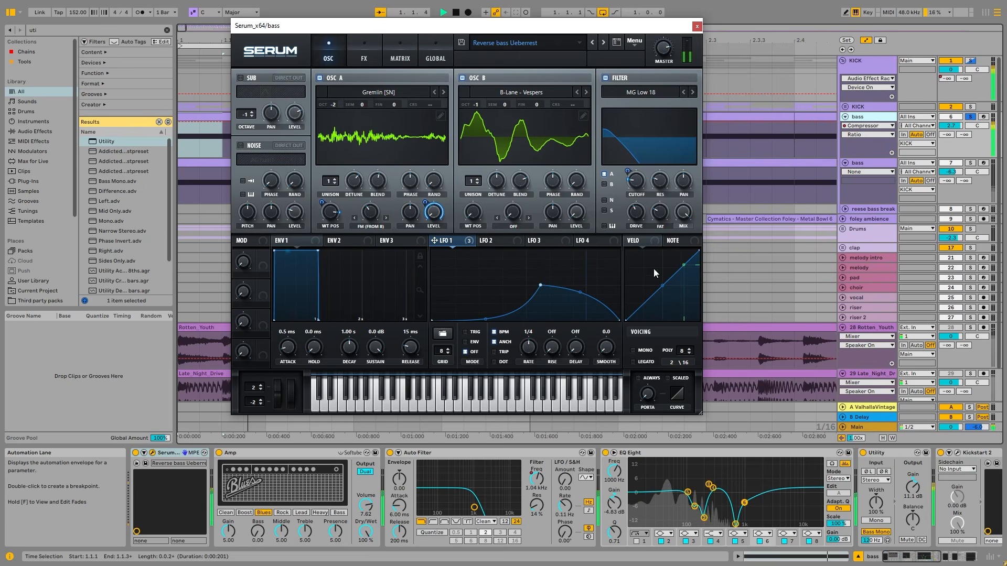
{"action": "key", "text": "space"}
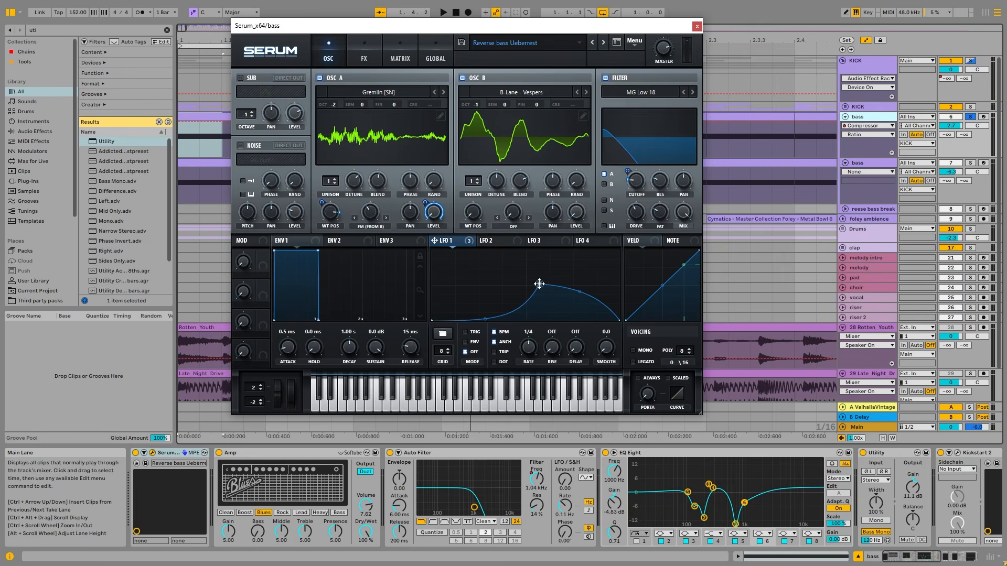
{"action": "left_click_drag", "start_coordinate": [539, 283], "coordinate": [541, 288]}
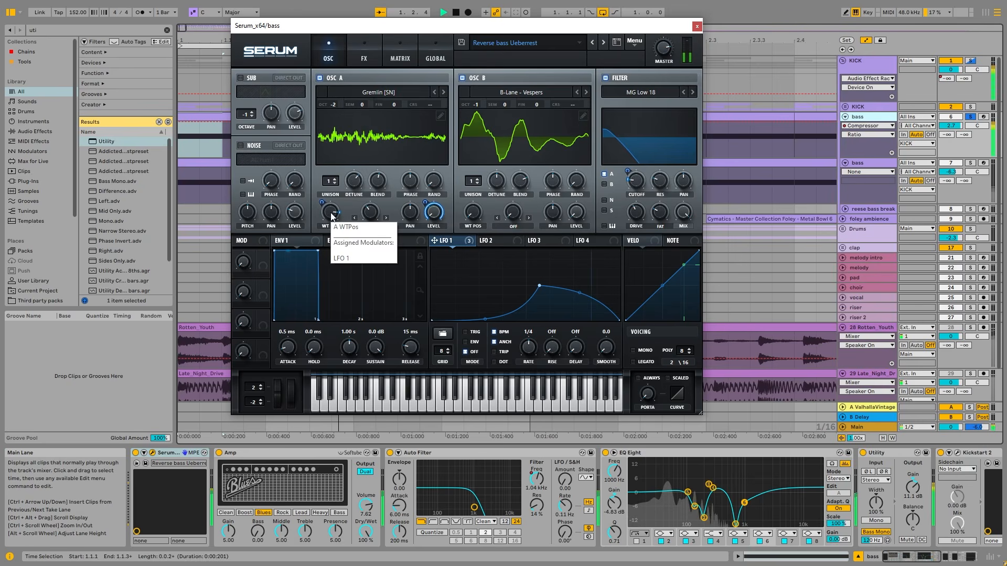
- Examine OSC A's Gremlin wavetable in the 3D display while the bass plays, then restore the 2D waveform view
{"action": "key", "text": "space"}
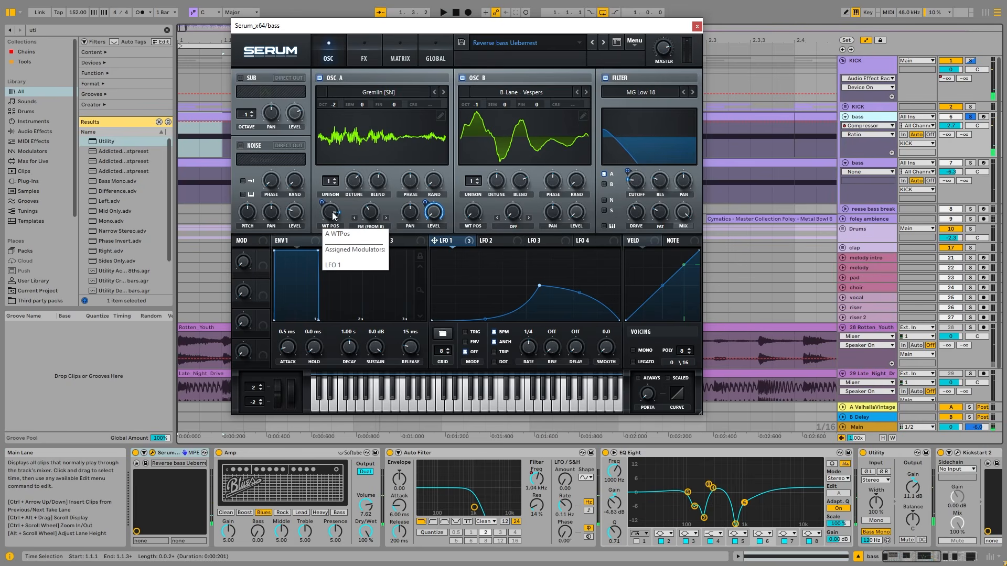
{"action": "key", "text": "space"}
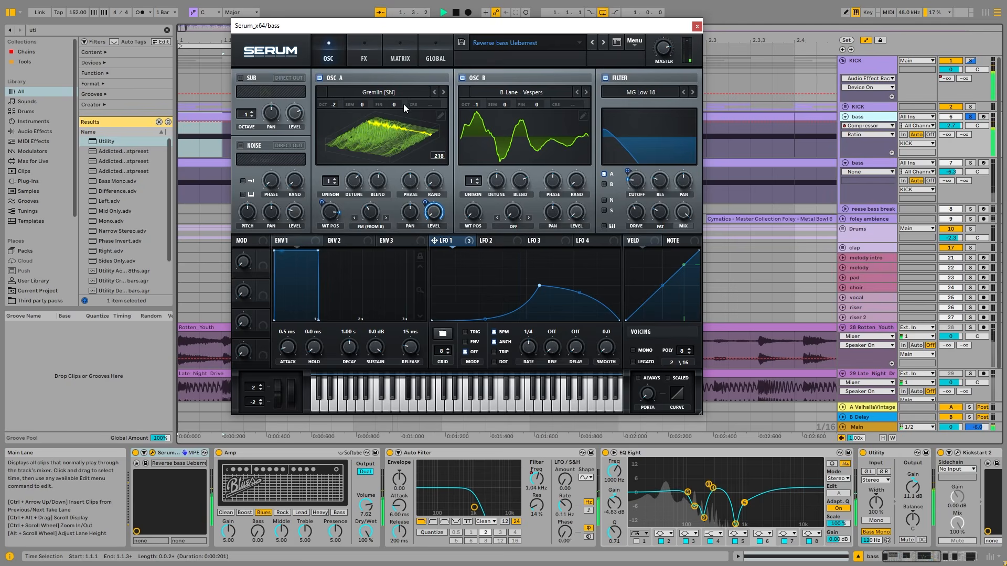
{"action": "left_click", "coordinate": [397, 132]}
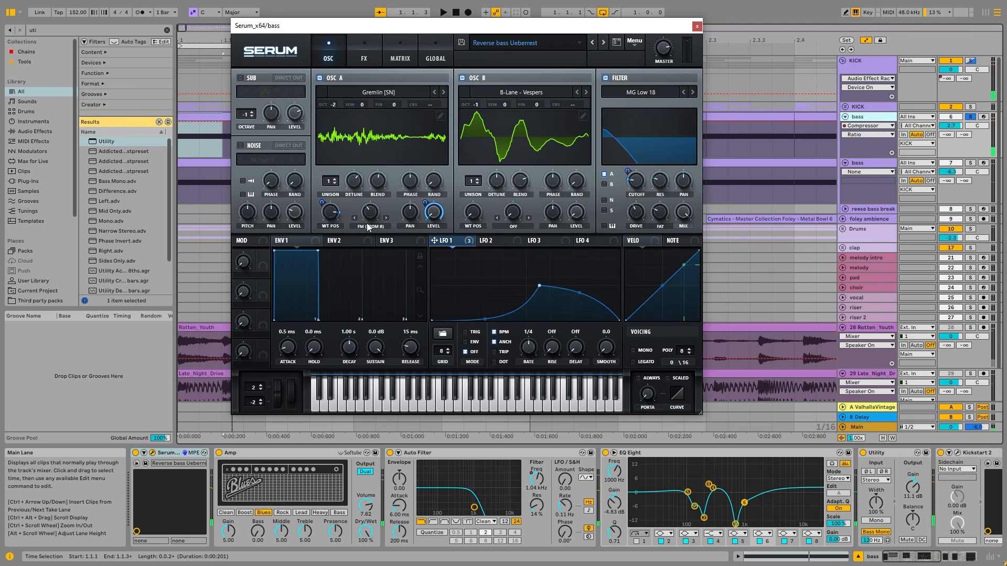
- Vary OSC A's FM (from B) warp amount while the bass plays
{"action": "key", "text": "space"}
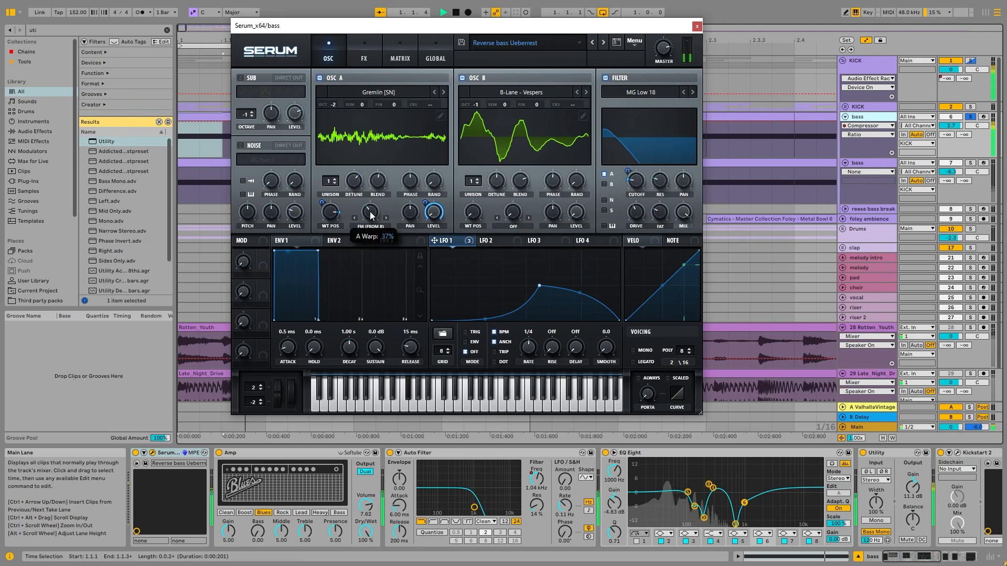
{"action": "left_click_drag", "start_coordinate": [370, 215], "coordinate": [366, 233]}
{"action": "key", "text": "space"}
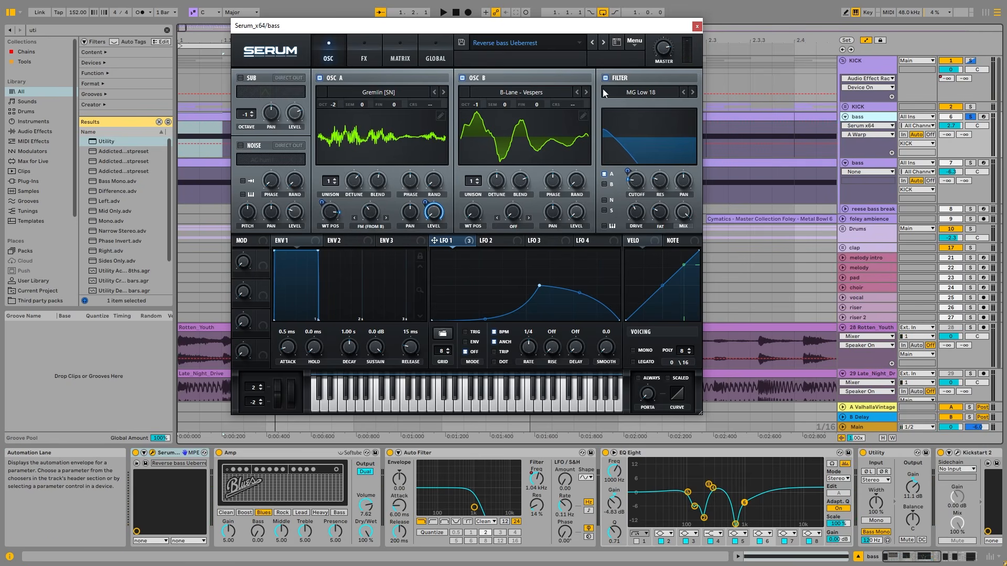
- Shift the LFO 1 curve's peak slightly further along its cycle while the bass plays
{"action": "key", "text": "space"}
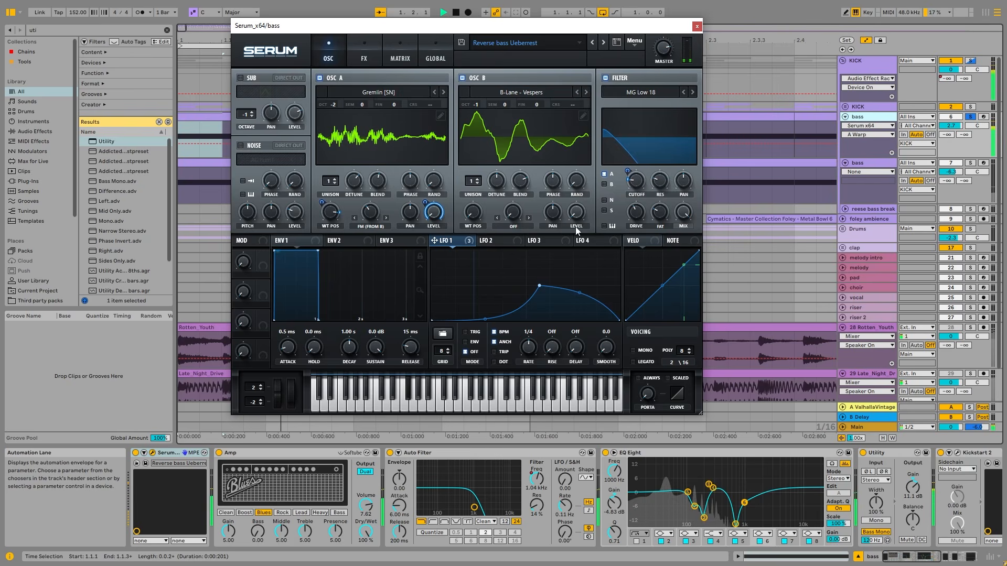
{"action": "key", "text": "space"}
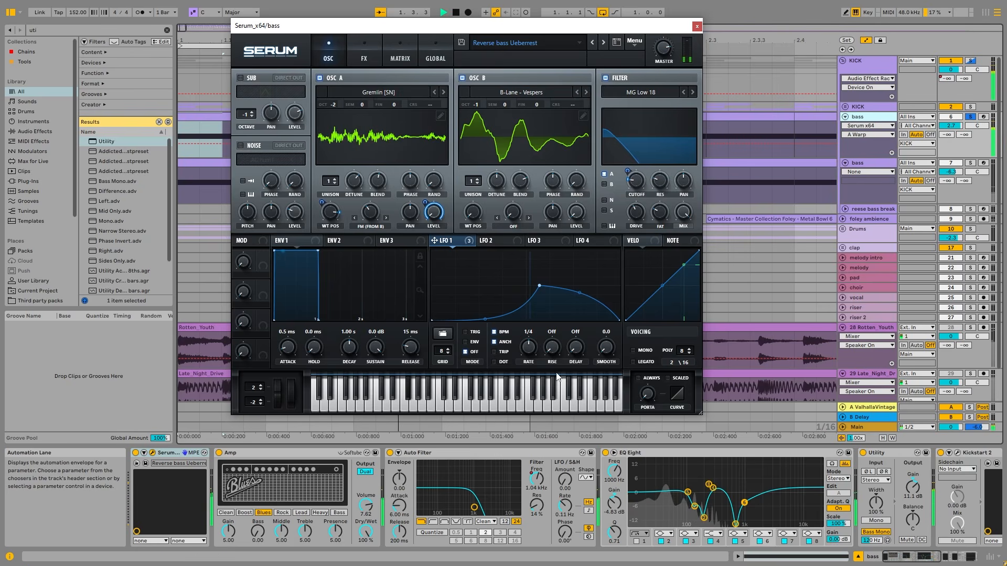
{"action": "left_click_drag", "start_coordinate": [539, 286], "coordinate": [543, 287]}
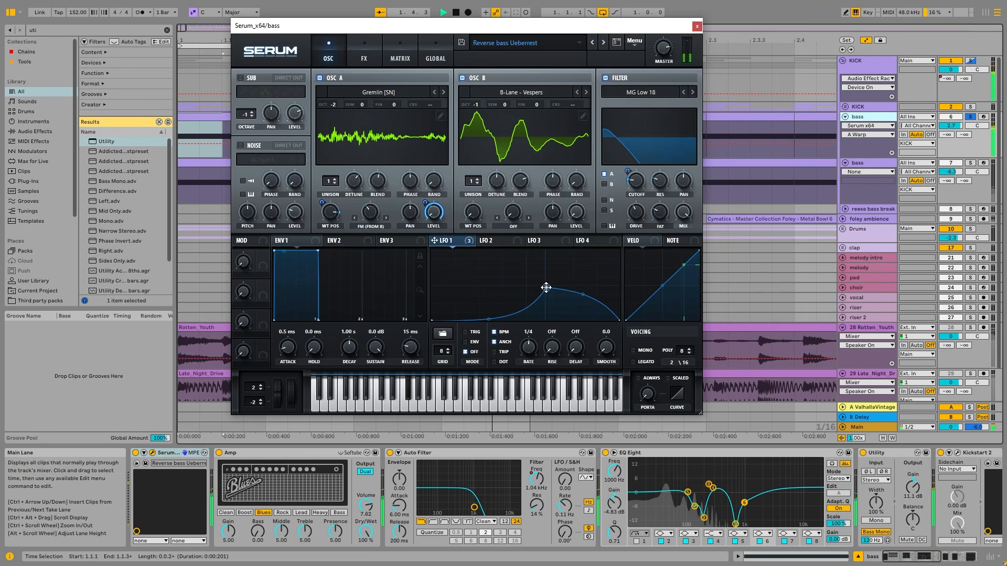
{"action": "key", "text": "space"}
- Compare the bass with and without Serum's Reverb and Hyper/Dimension effects, leaving both enabled
{"action": "left_click", "coordinate": [364, 52]}
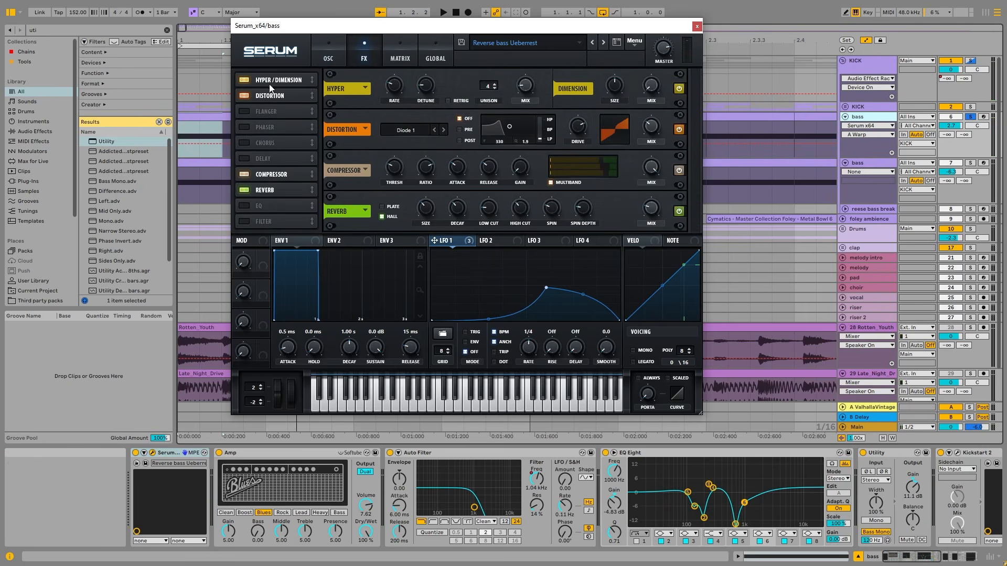
{"action": "key", "text": "space"}
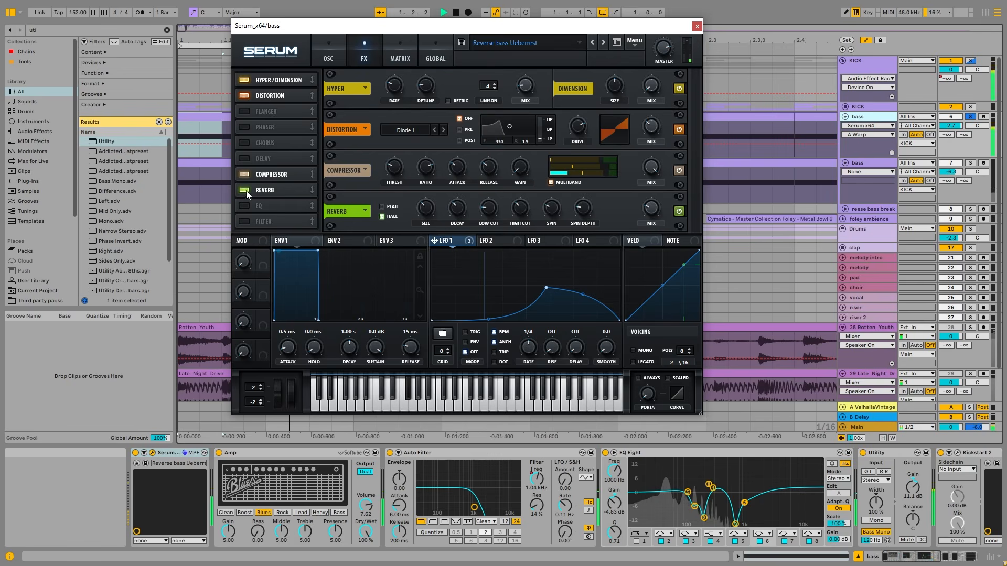
{"action": "left_click", "coordinate": [244, 191]}
{"action": "left_click", "coordinate": [245, 81]}
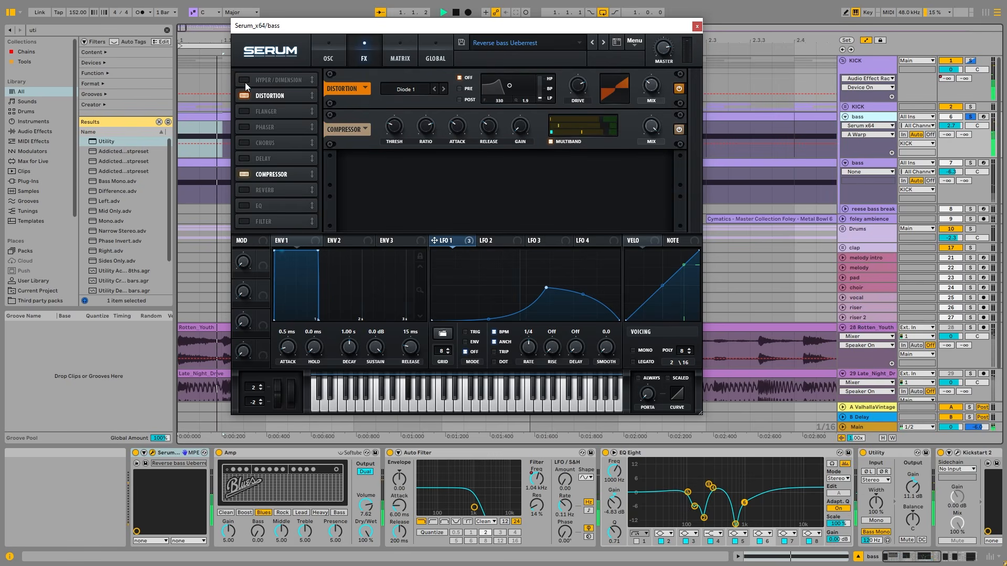
{"action": "left_click", "coordinate": [244, 81]}
{"action": "left_click", "coordinate": [244, 189]}
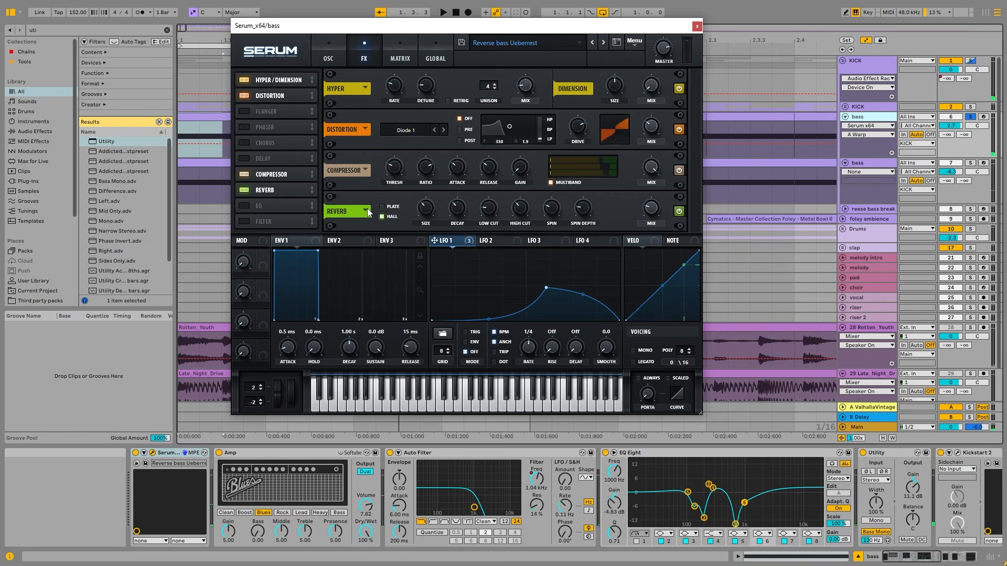
- Compare the playing bass with and without Serum's multiband Compressor, leaving it enabled
{"action": "key", "text": "space"}
{"action": "left_click", "coordinate": [244, 175]}
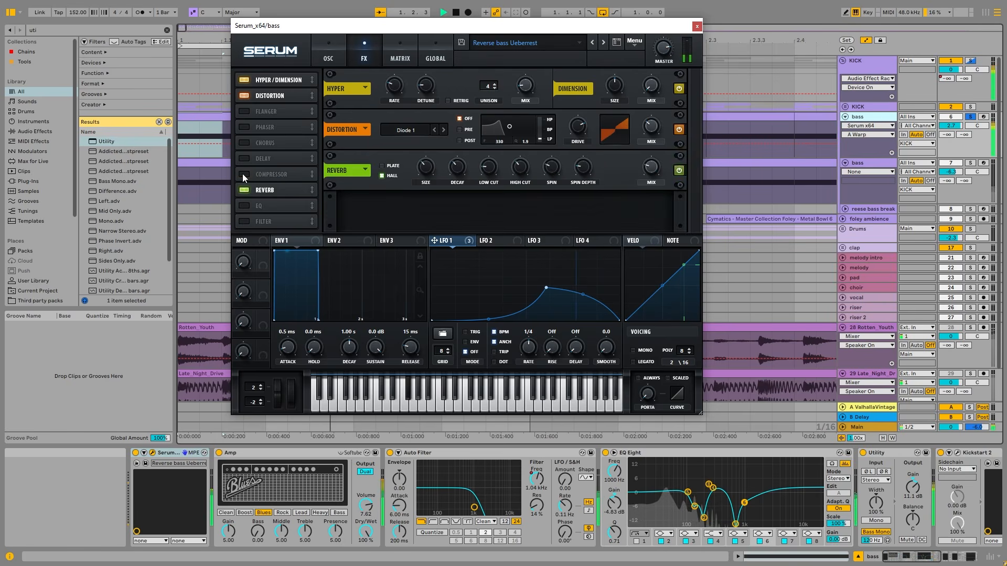
{"action": "left_click", "coordinate": [243, 174]}
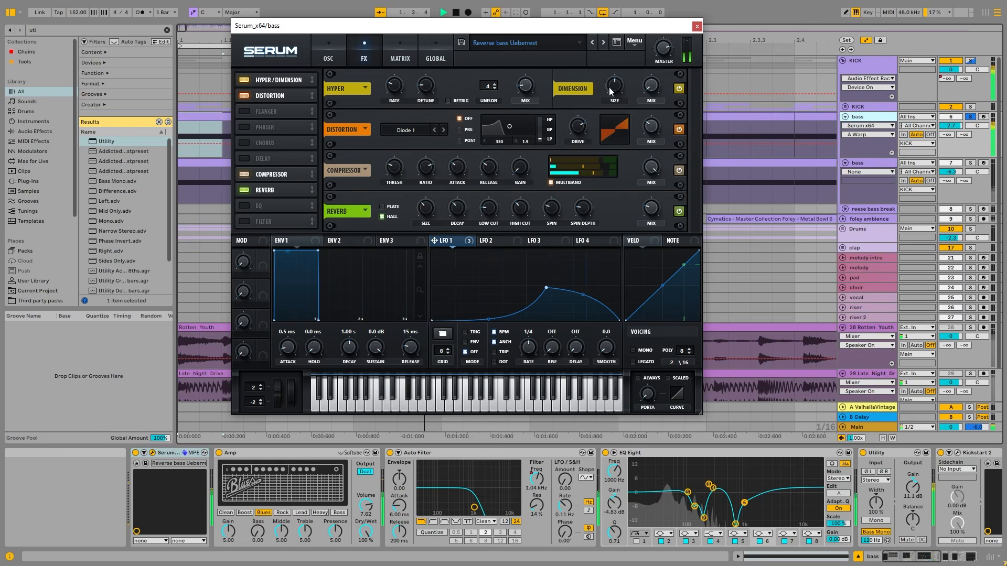
- Return Serum to its oscillator page, close its window and select the bass track's Amp device
{"action": "left_click", "coordinate": [328, 55]}
{"action": "left_click", "coordinate": [217, 456]}
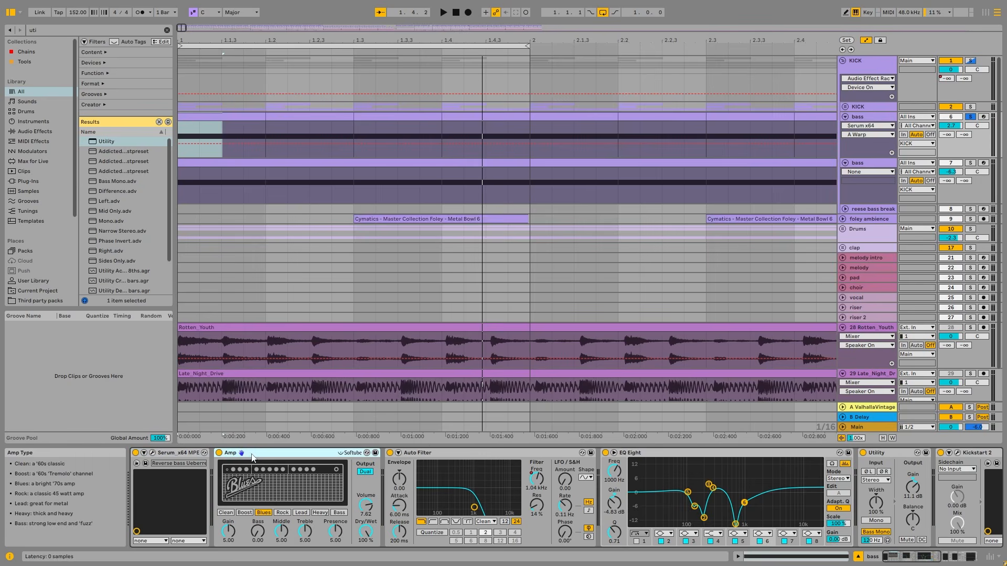
- Compare the playing bass with and without the Amp device, leaving it enabled
{"action": "left_click", "coordinate": [219, 453]}
{"action": "key", "text": "space"}
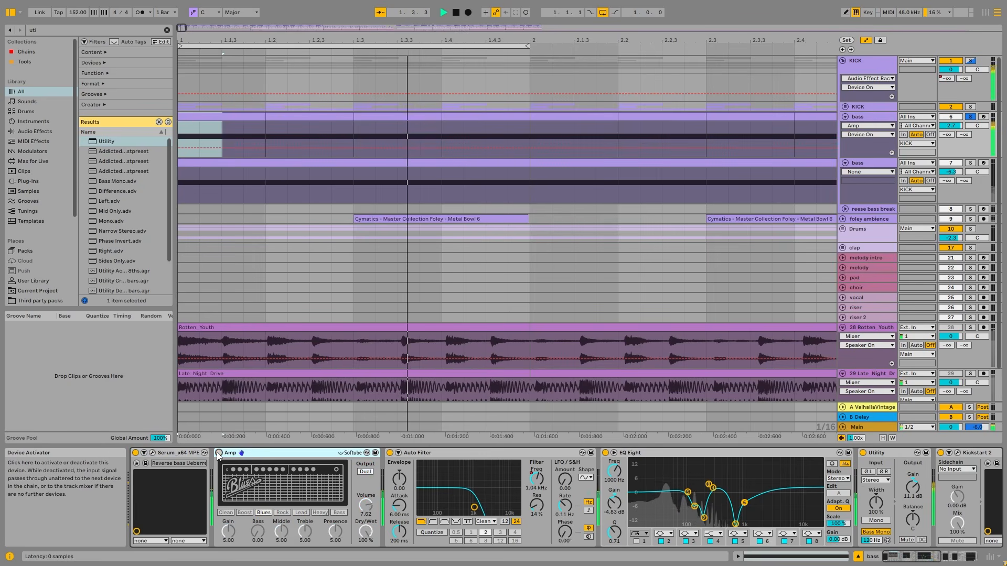
{"action": "left_click", "coordinate": [219, 453]}
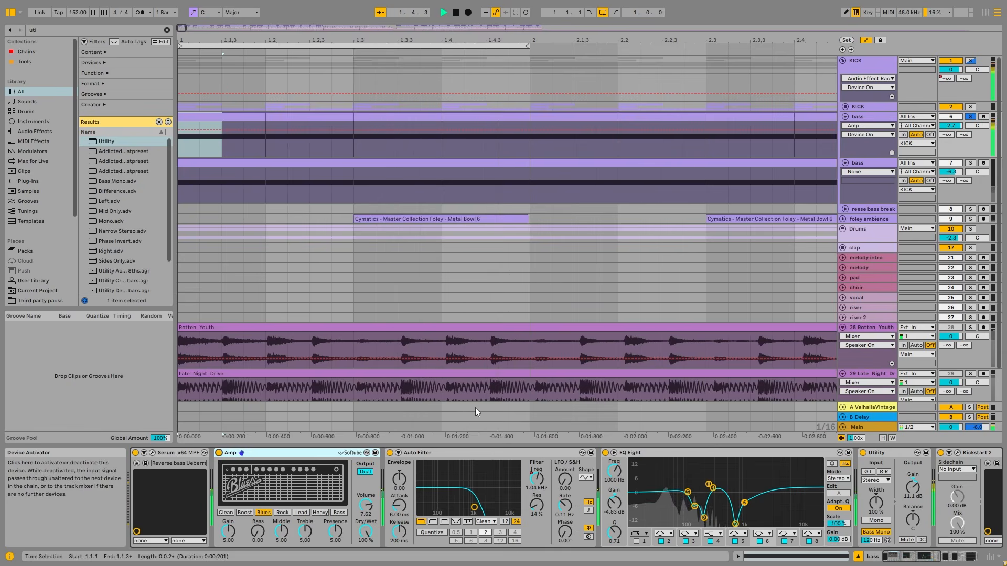
{"action": "key", "text": "space"}
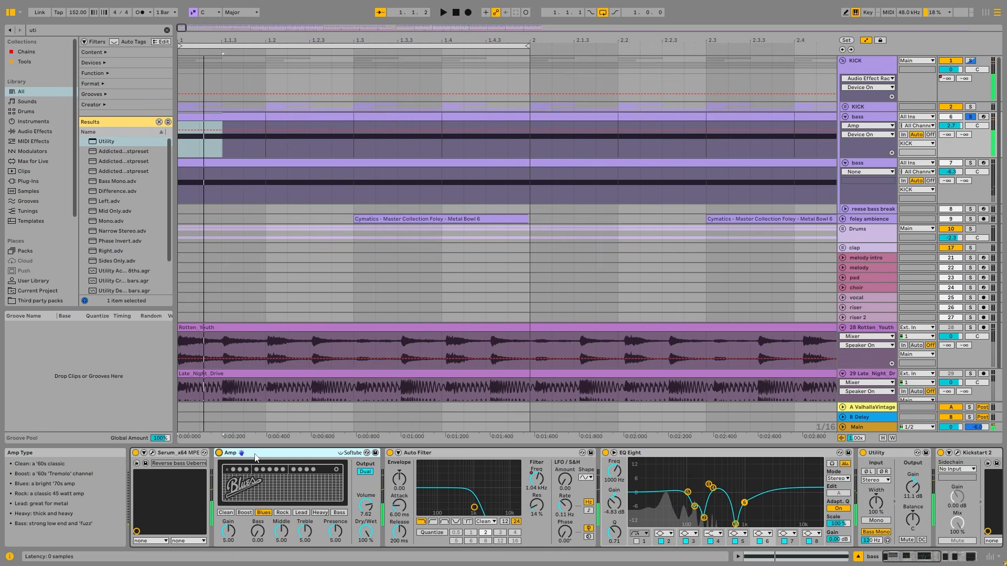
- Try the Amp's Rock and Lead types on the playing bass, returning to Rock and lowering the Amp's Volume
{"action": "left_click", "coordinate": [282, 514]}
{"action": "key", "text": "space"}
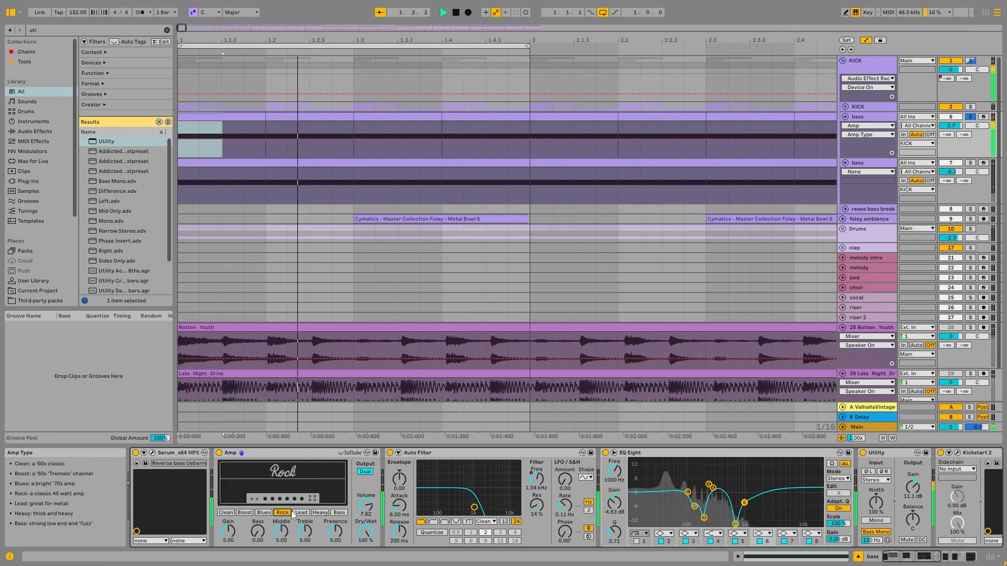
{"action": "left_click", "coordinate": [301, 513]}
{"action": "left_click", "coordinate": [283, 513]}
{"action": "left_click_drag", "start_coordinate": [369, 501], "coordinate": [369, 507]}
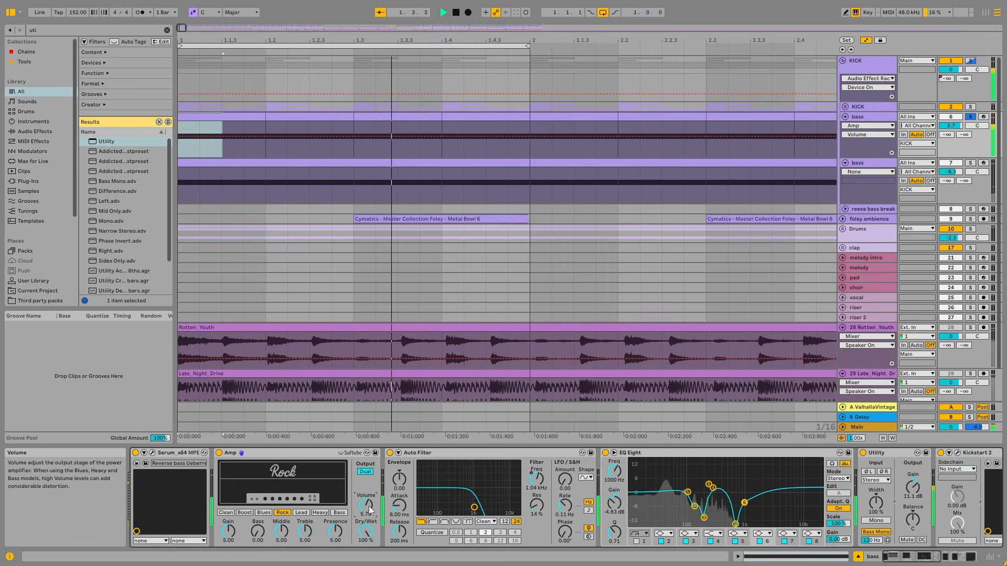
- Undo the Amp's type and Volume changes and replay the bass briefly with the Blues type
{"action": "key", "text": "ctrl+z"}
{"action": "key", "text": "ctrl+z"}
{"action": "key", "text": "ctrl+z"}
{"action": "key", "text": "ctrl+z"}
{"action": "key", "text": "space"}
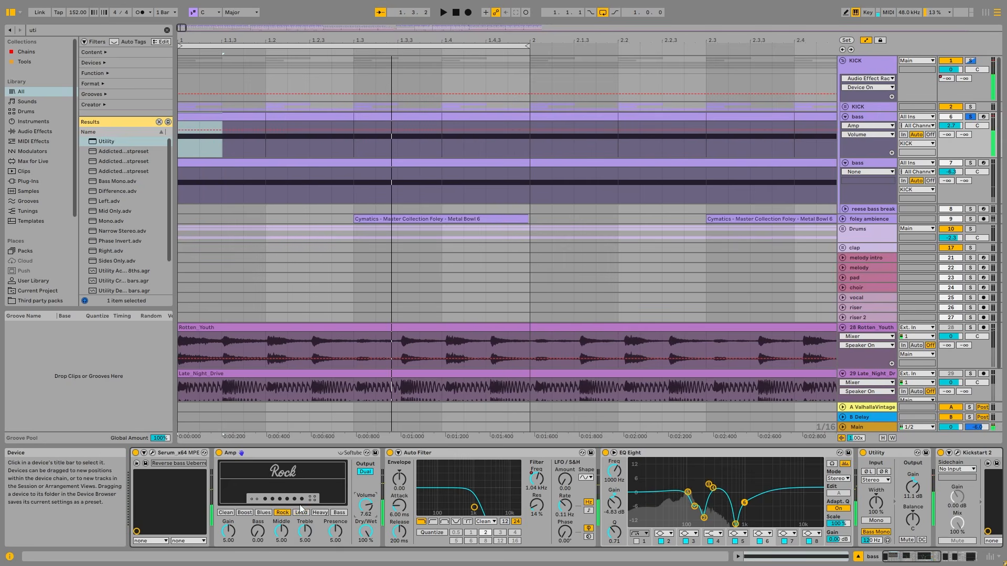
{"action": "key", "text": "space"}
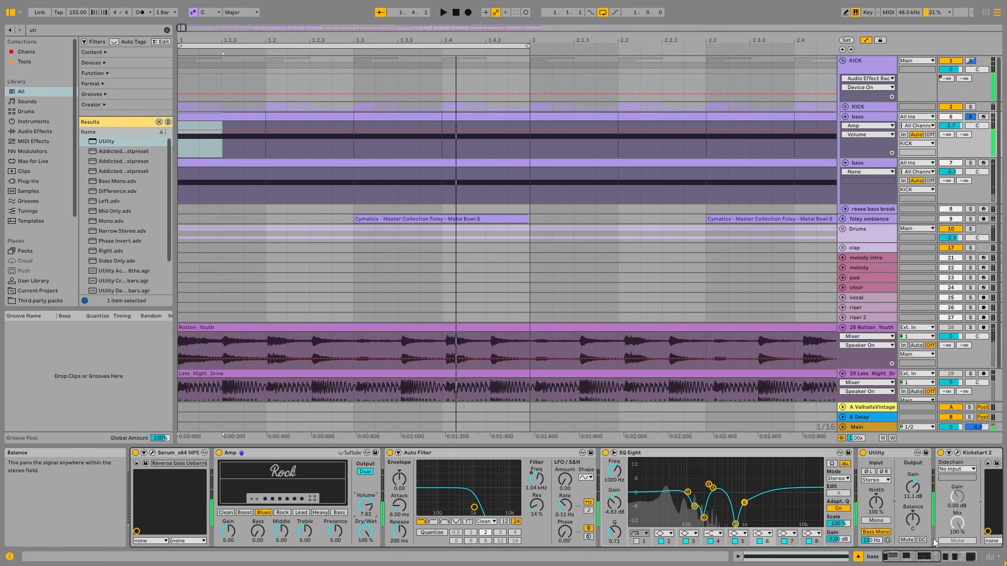
{"action": "key", "text": "space"}
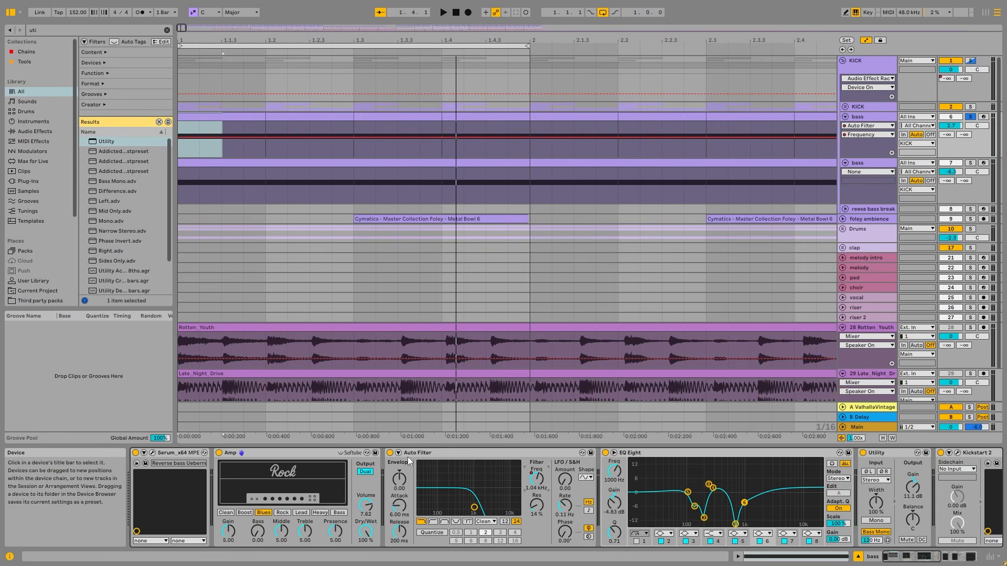
- Compare the playing bass with and without the Auto Filter, leaving it enabled
{"action": "left_click", "coordinate": [390, 454]}
{"action": "key", "text": "space"}
{"action": "left_click", "coordinate": [390, 453]}
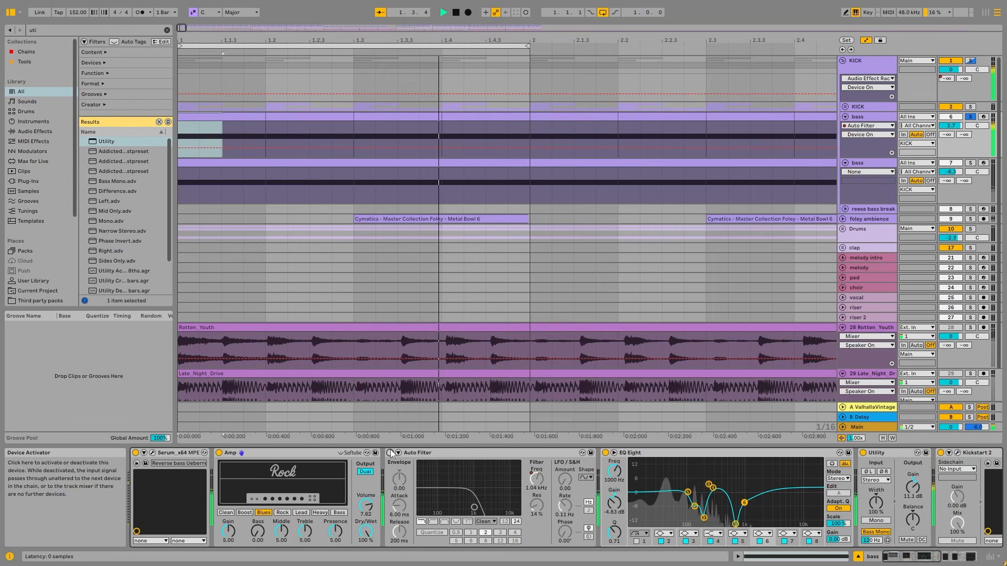
{"action": "key", "text": "space"}
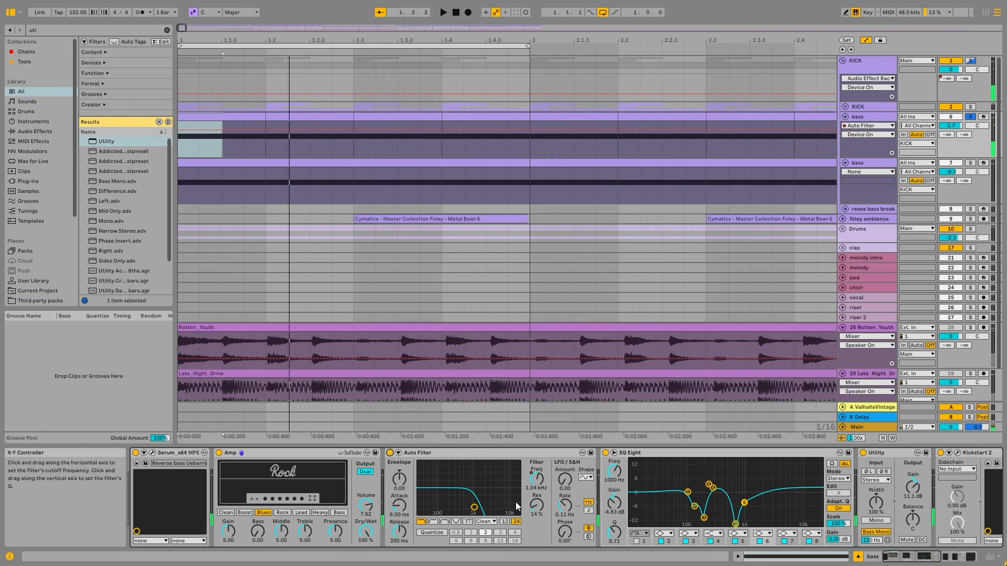
- Show both Kickstart 2 windows of the first bass track side by side and examine their ducking curves during playback
{"action": "left_click", "coordinate": [958, 453]}
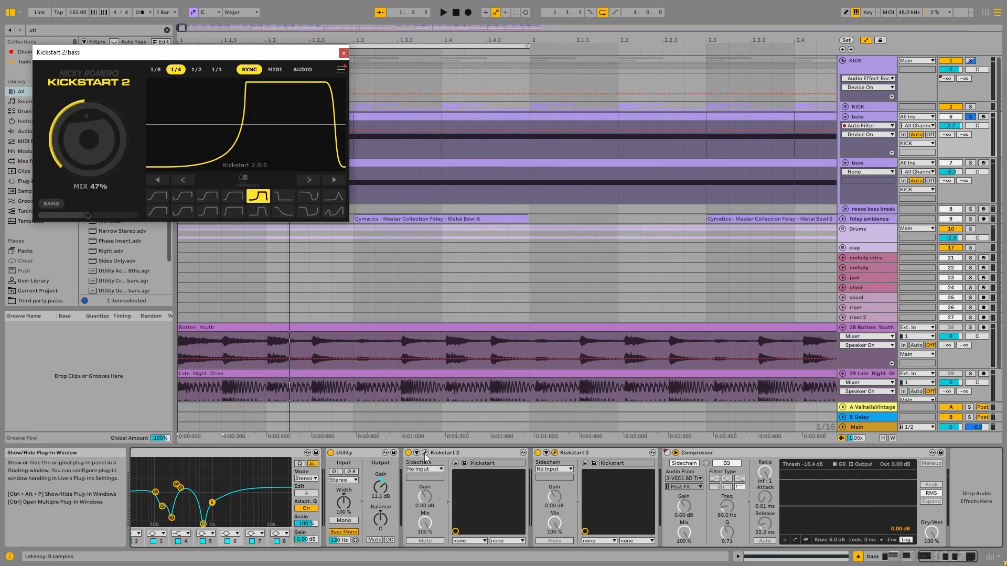
{"action": "left_click_drag", "start_coordinate": [191, 57], "coordinate": [563, 155]}
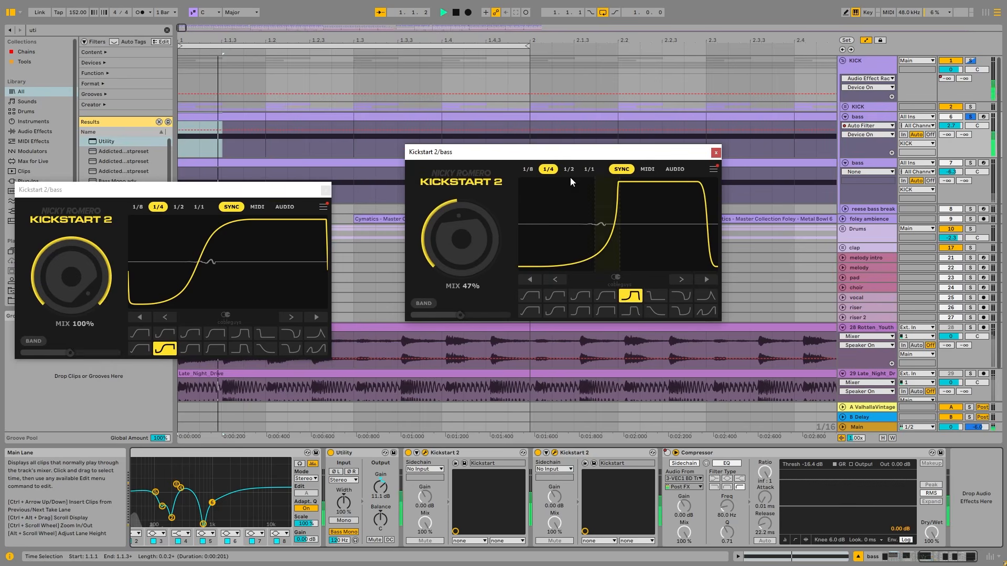
{"action": "key", "text": "space"}
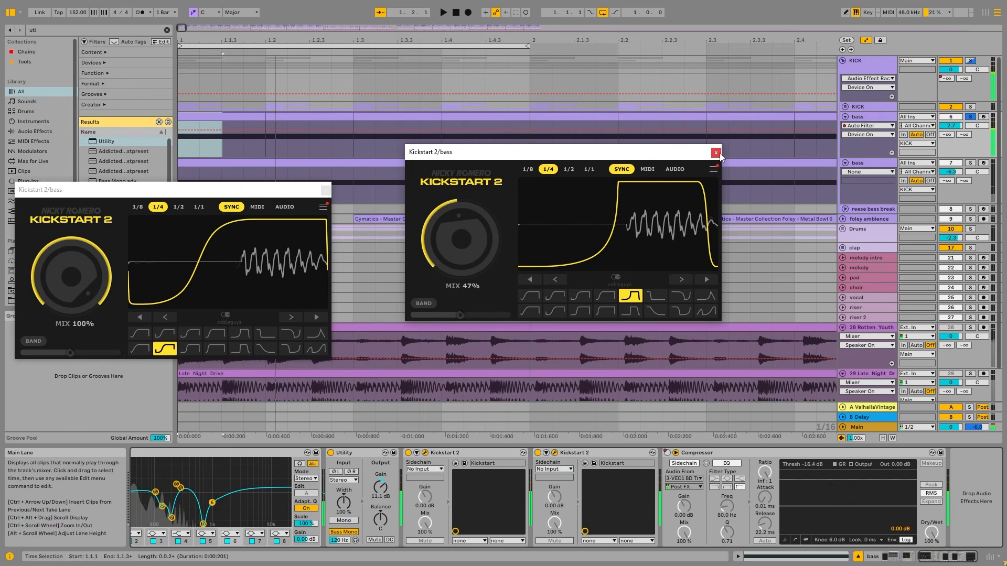
- Solo the second bass track and play its first bar
{"action": "left_click", "coordinate": [871, 208]}
{"action": "left_click", "coordinate": [869, 164]}
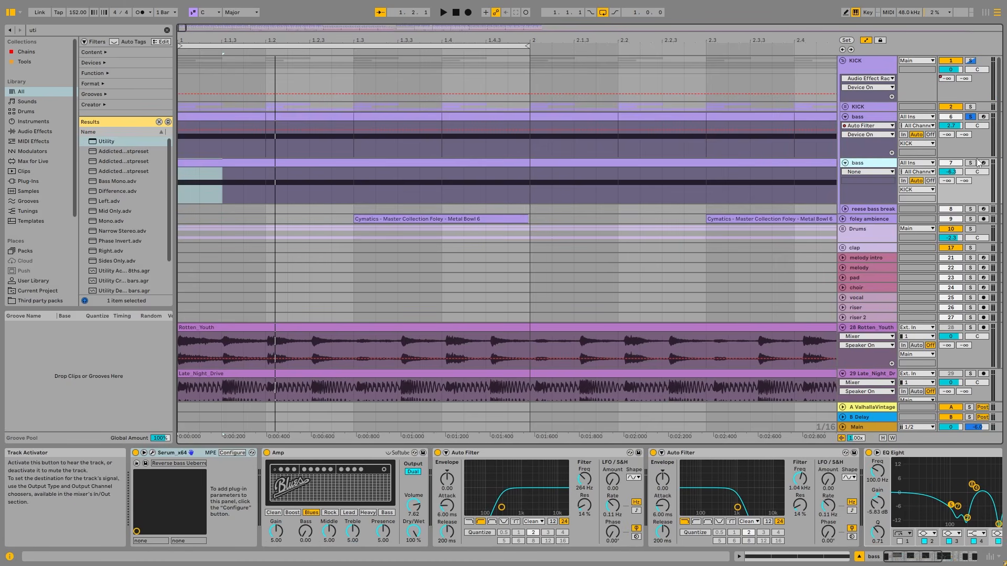
{"action": "left_click", "coordinate": [970, 163]}
{"action": "left_click", "coordinate": [254, 162]}
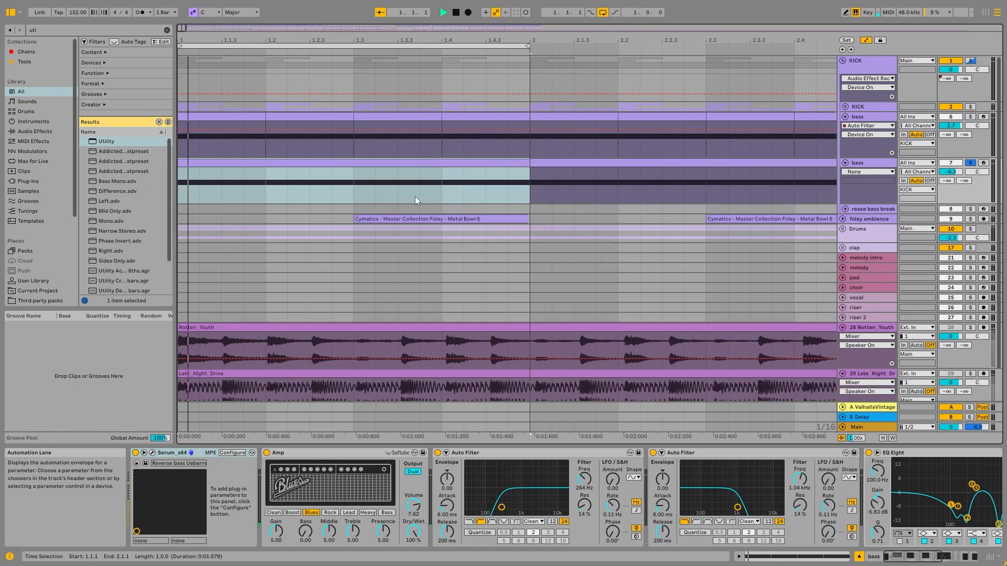
- Compare the device chains of the two bass tracks and listen to the soloed second bass again
{"action": "left_click", "coordinate": [886, 117]}
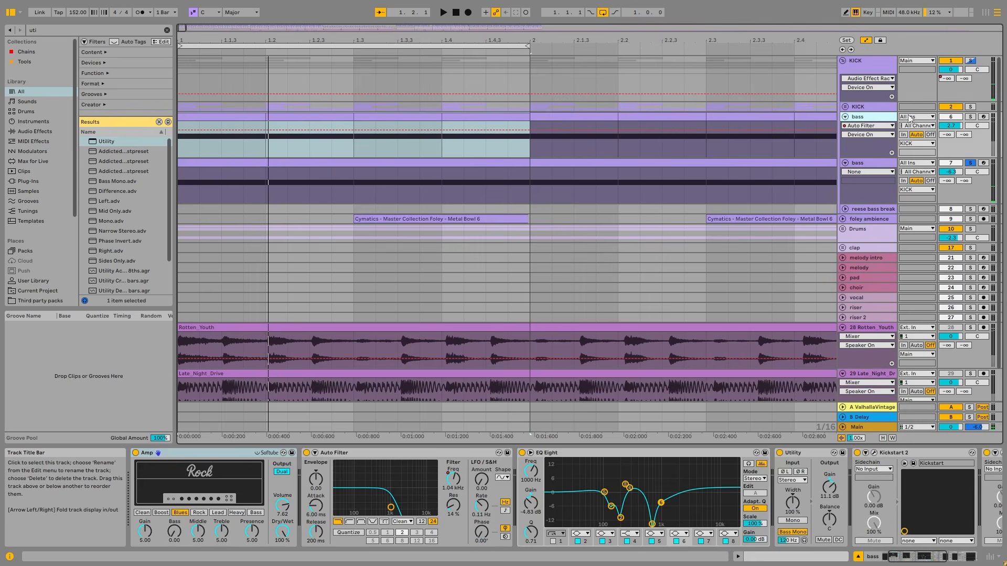
{"action": "left_click", "coordinate": [883, 166]}
{"action": "key", "text": "space"}
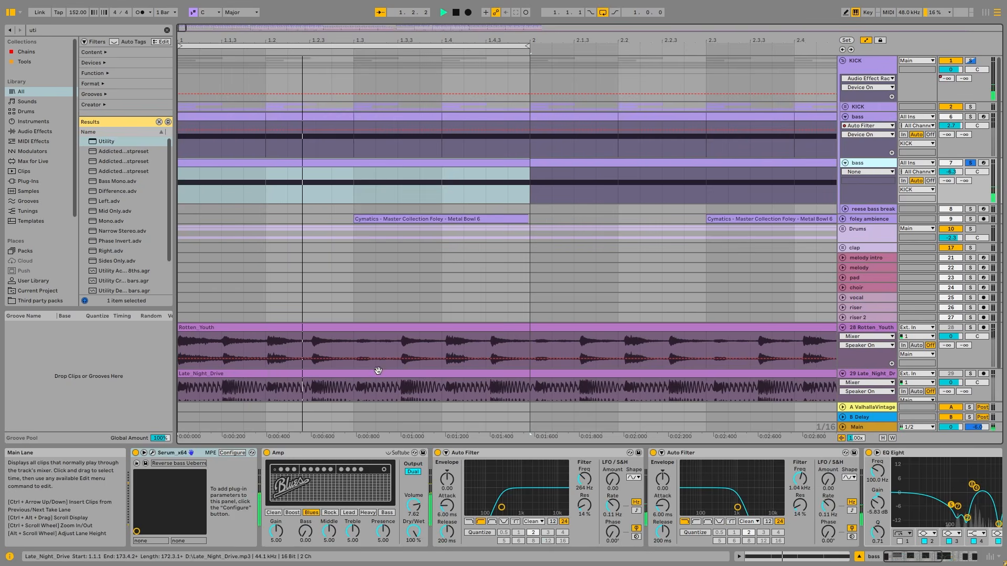
{"action": "key", "text": "space"}
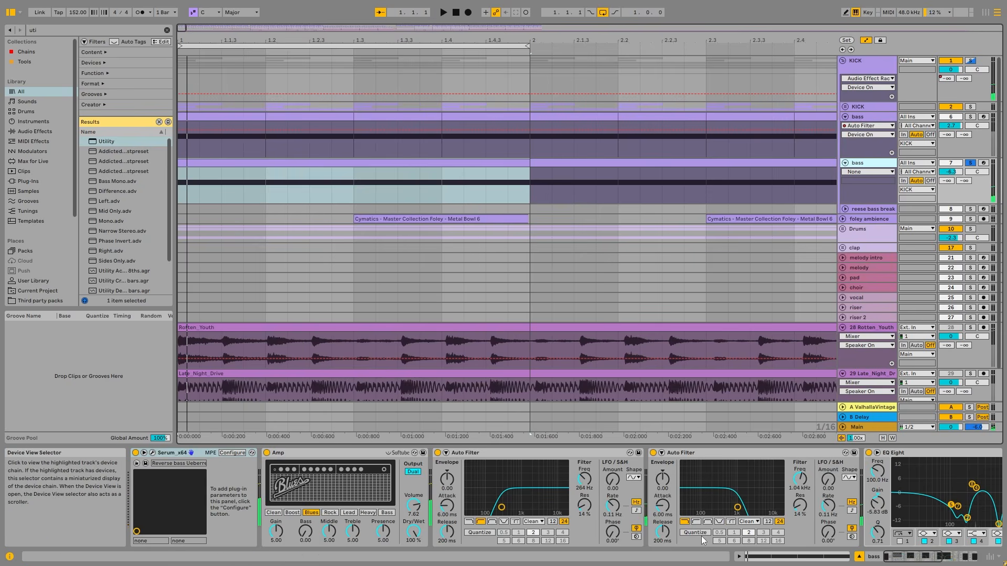
- Examine the second bass track's Auto Filter and its EQ Eight curve in the enlarged display while the bass plays
{"action": "left_click", "coordinate": [461, 454]}
{"action": "left_click", "coordinate": [954, 557]}
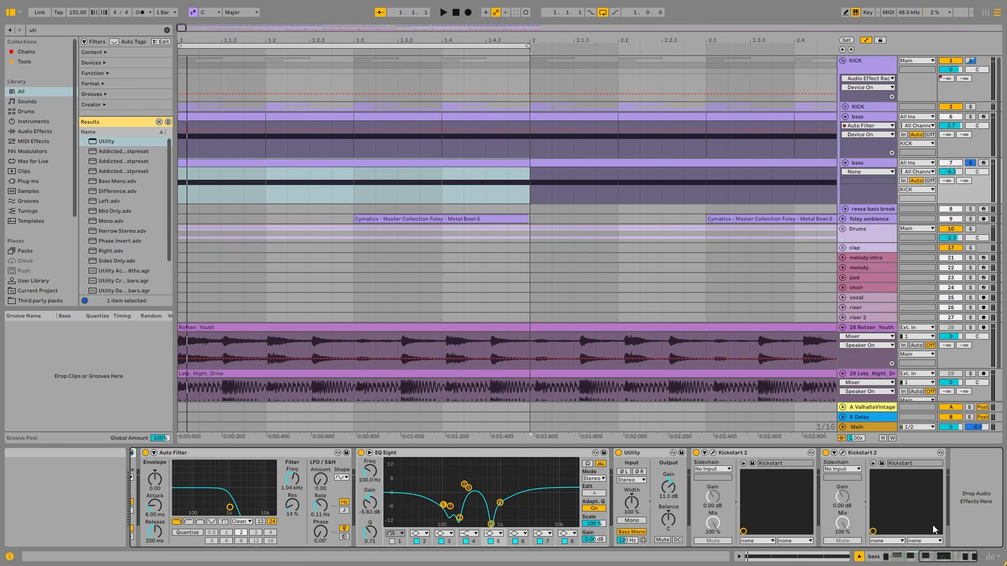
{"action": "key", "text": "space"}
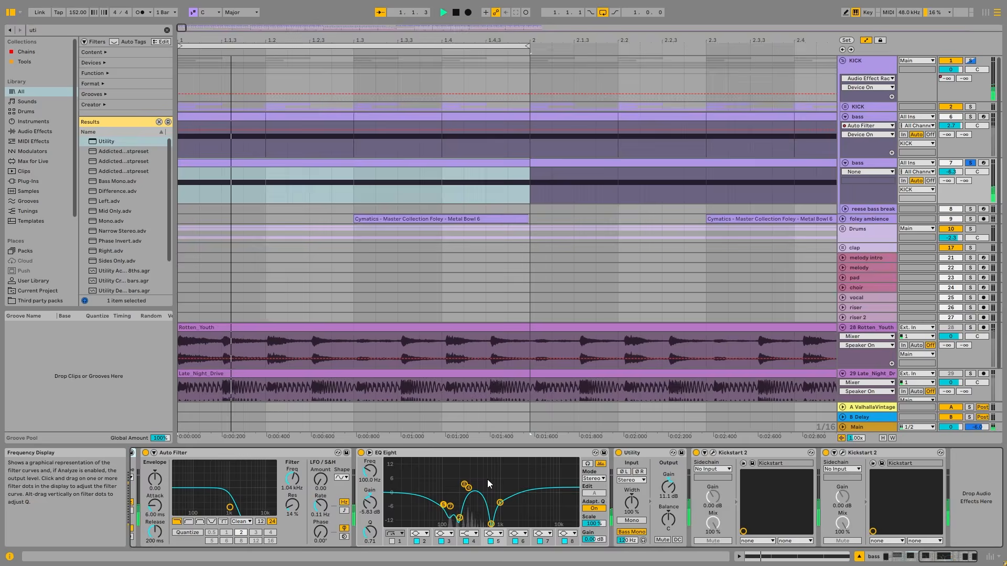
{"action": "double_click", "coordinate": [487, 480]}
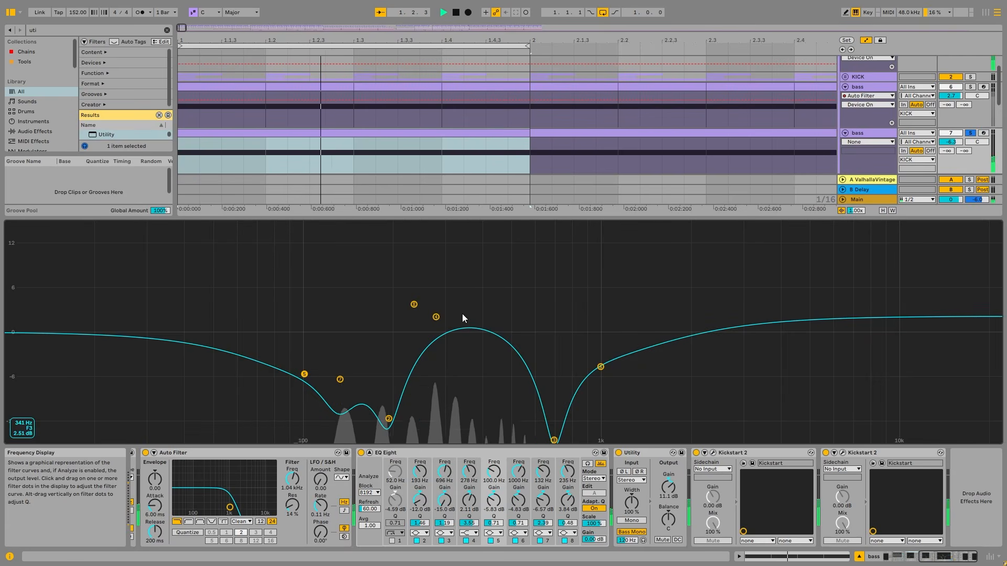
{"action": "double_click", "coordinate": [496, 275]}
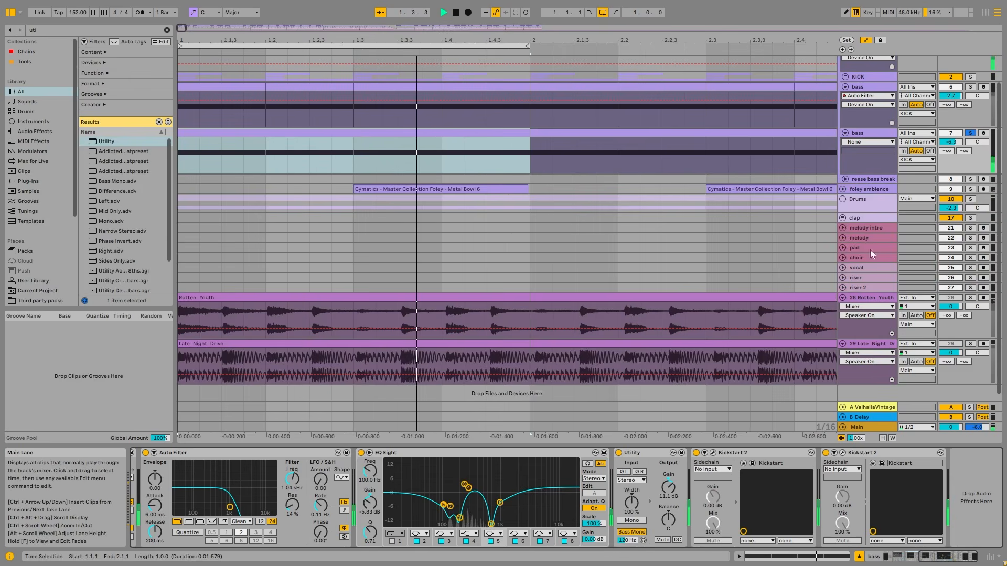
- Listen to the first bass track soloed, and to both bass tracks soloed together
{"action": "left_click", "coordinate": [872, 133]}
{"action": "left_click", "coordinate": [970, 86]}
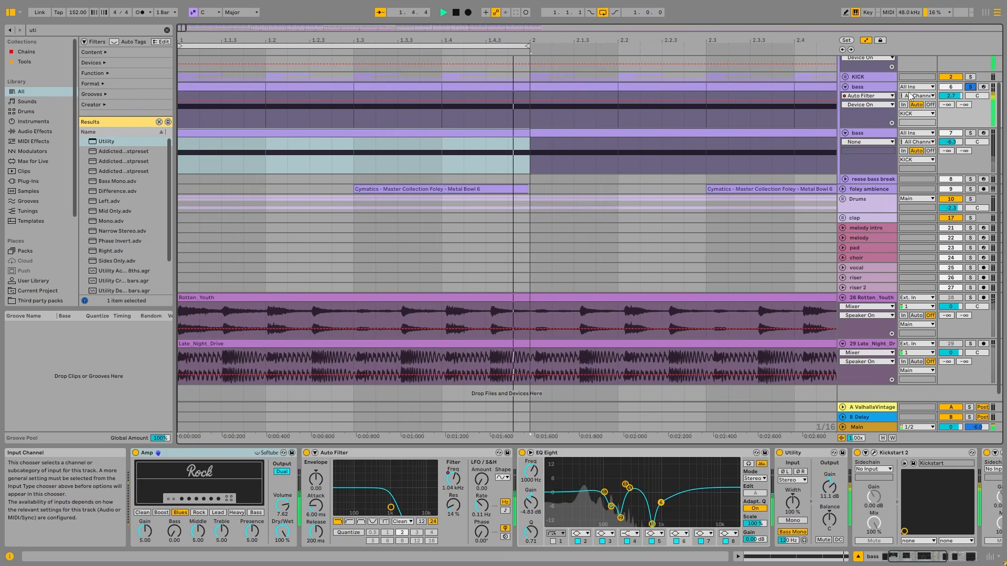
{"action": "left_click", "coordinate": [972, 134], "text": "ctrl"}
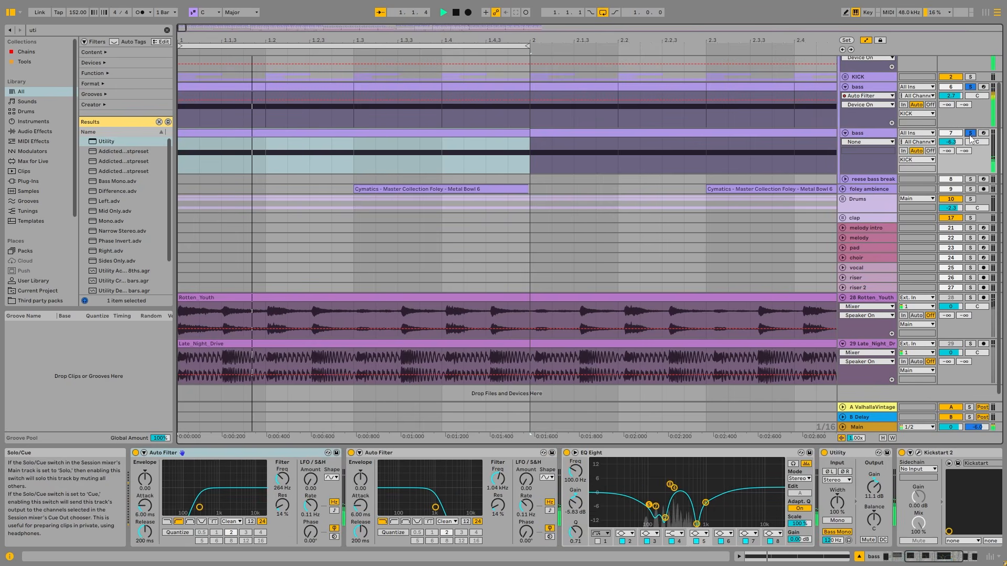
{"action": "key", "text": "space"}
- Fold both bass tracks and solo only the KICK group
{"action": "left_click", "coordinate": [845, 87]}
{"action": "left_click", "coordinate": [845, 97]}
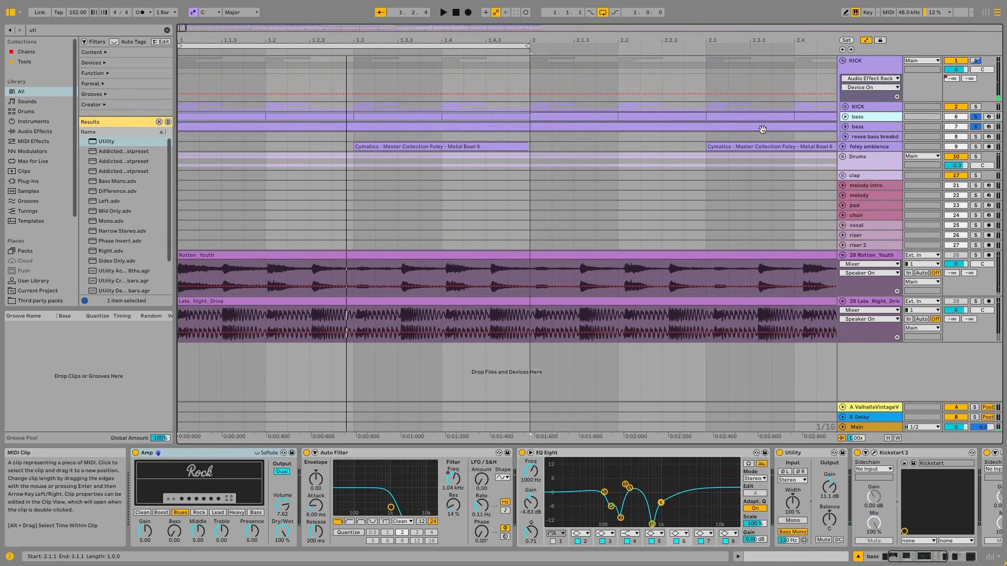
{"action": "left_click", "coordinate": [862, 126]}
{"action": "left_click", "coordinate": [882, 68]}
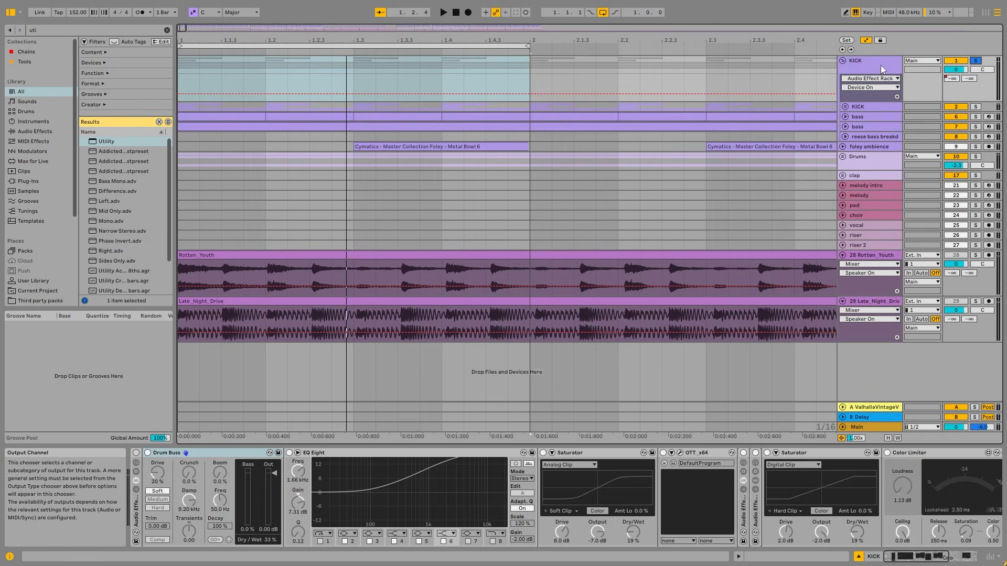
- Play the soloed KICK group with its basses and enable the group's outer Audio Effect Rack
{"action": "left_click", "coordinate": [868, 122]}
{"action": "key", "text": "space"}
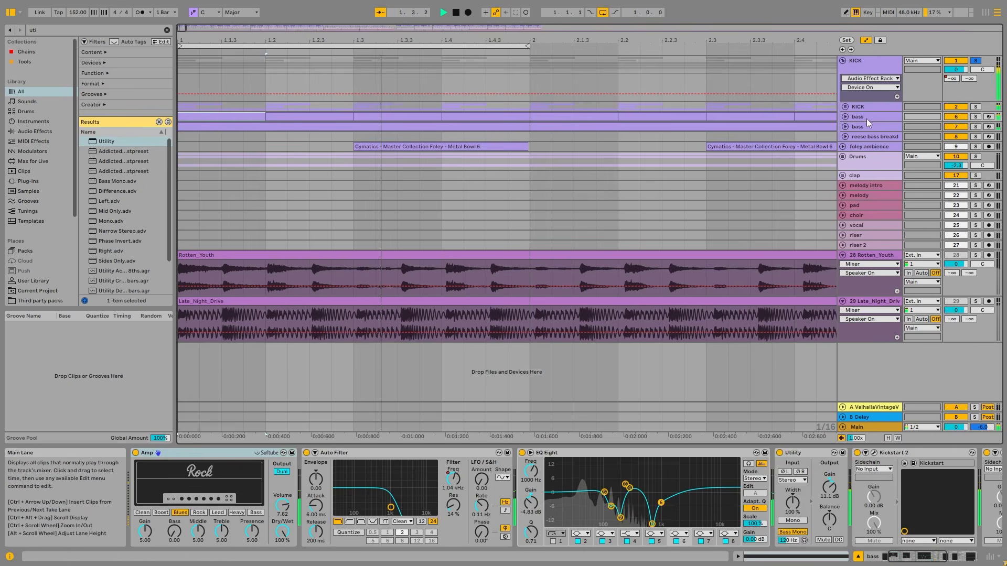
{"action": "left_click", "coordinate": [883, 68]}
{"action": "left_click", "coordinate": [136, 452]}
{"action": "key", "text": "space"}
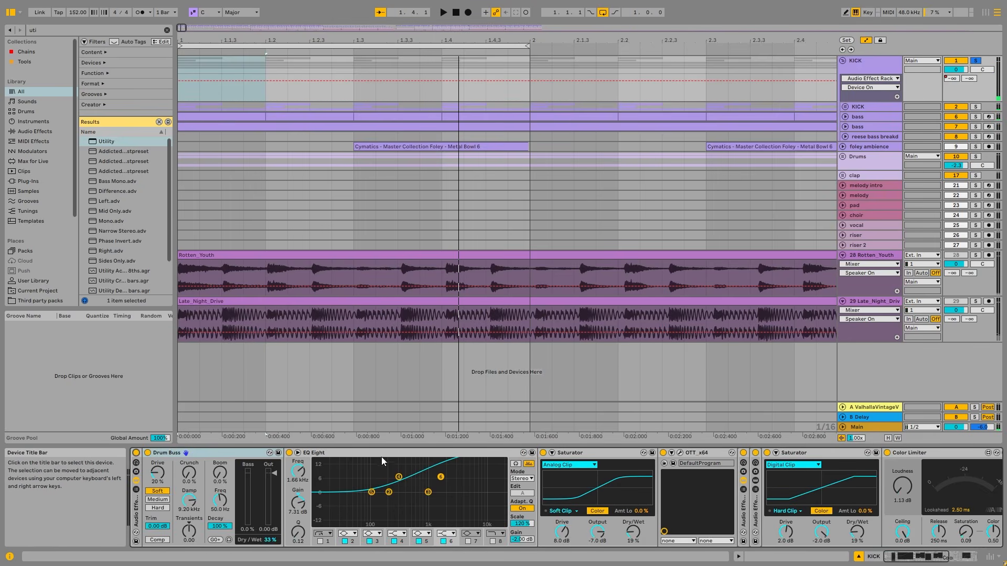
- Turn off the KICK group's EQ Eight, Saturator, OTT and nested rack so Drum Buss plays alone
{"action": "left_click", "coordinate": [382, 461]}
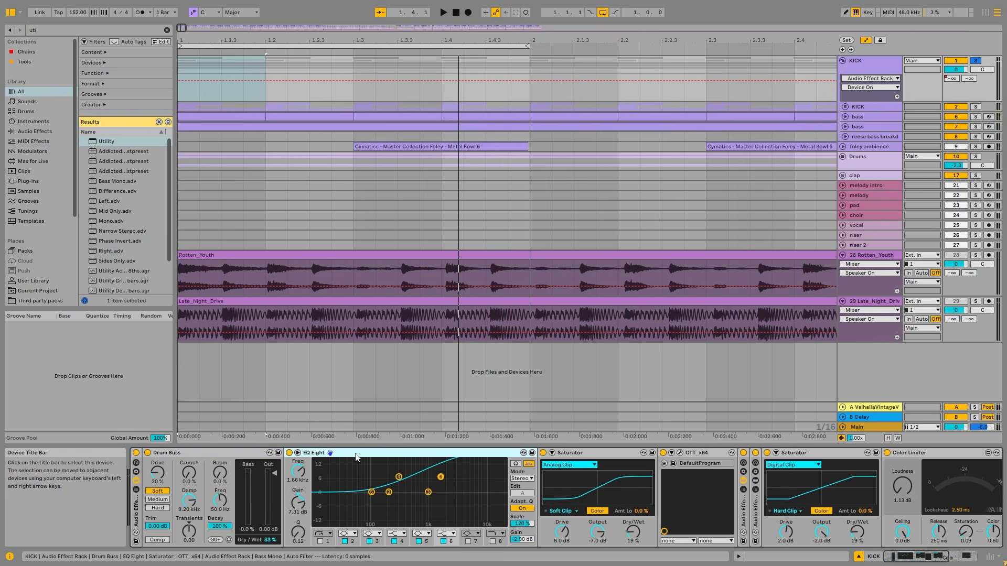
{"action": "left_click", "coordinate": [744, 453]}
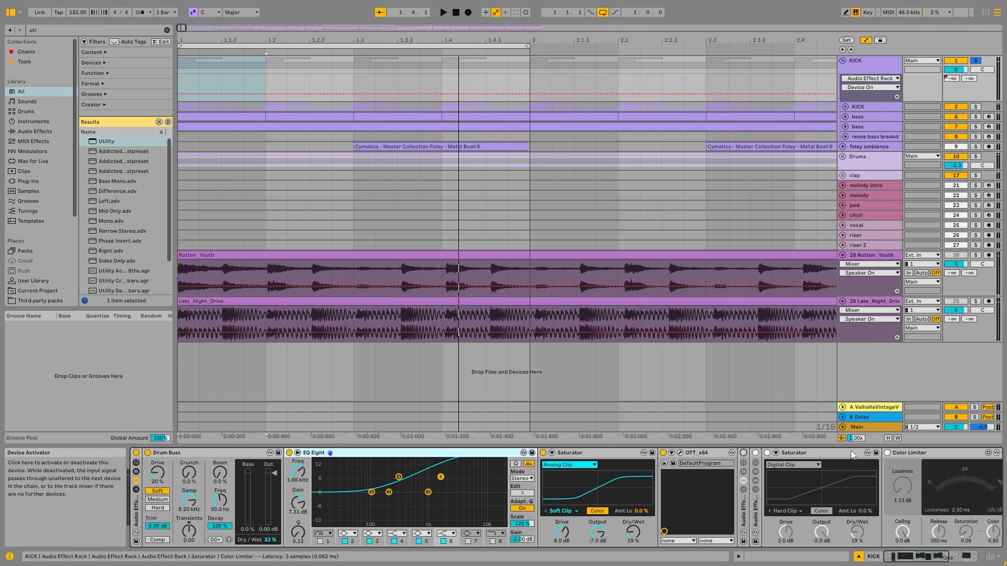
{"action": "left_click", "coordinate": [663, 453]}
{"action": "key", "text": "space"}
{"action": "left_click", "coordinate": [290, 453]}
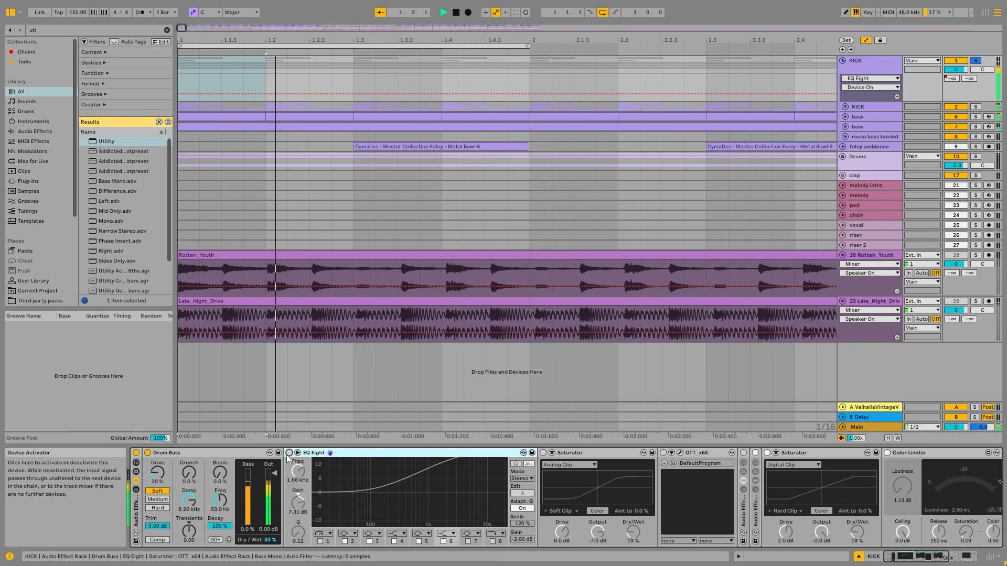
- Compare the playing KICK group with Drum Buss off and on, try its Dry/Wet at 100%, and undo that change
{"action": "left_click", "coordinate": [148, 453]}
{"action": "left_click", "coordinate": [148, 454]}
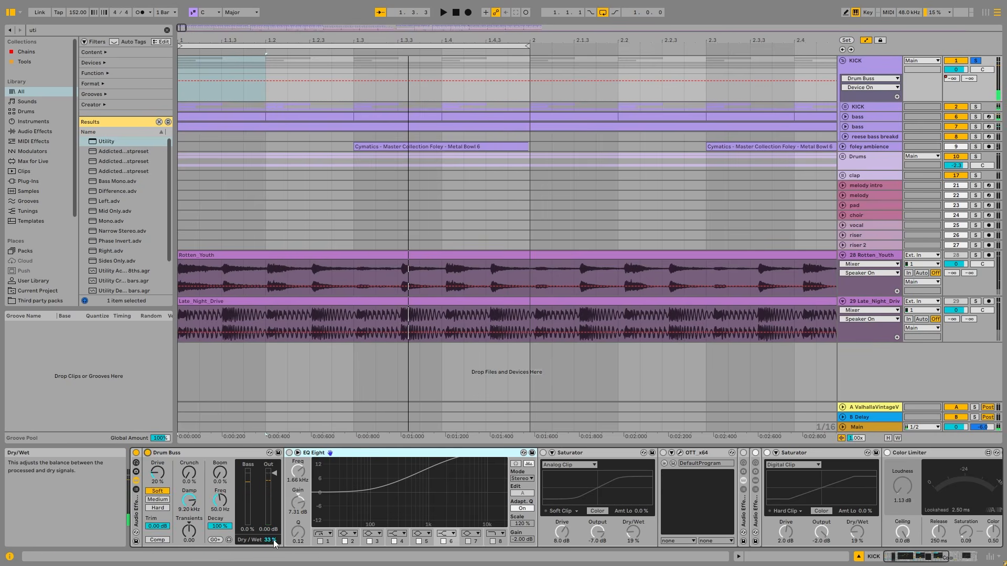
{"action": "left_click_drag", "start_coordinate": [271, 542], "coordinate": [271, 488]}
{"action": "key", "text": "space"}
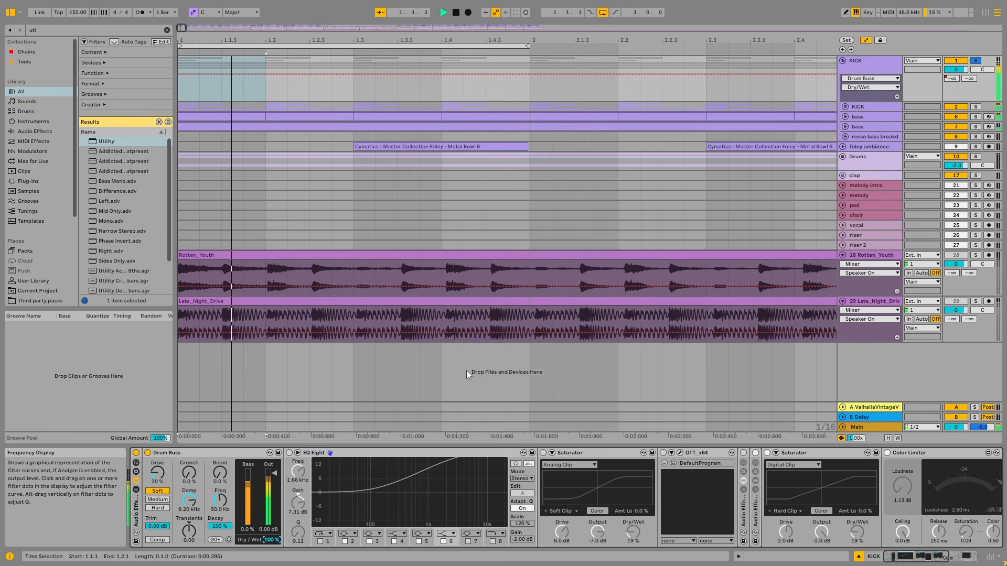
{"action": "key", "text": "ctrl+z"}
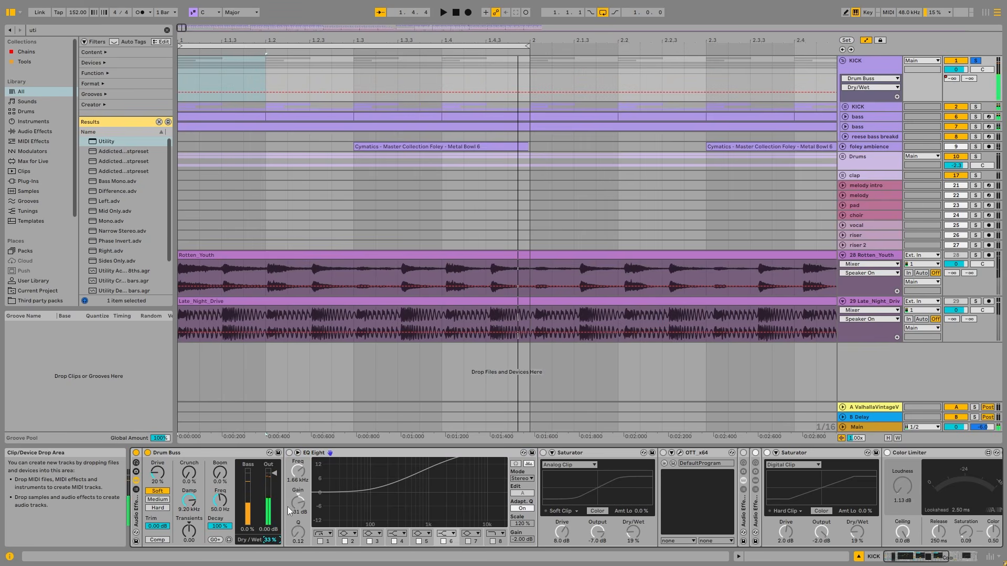
- Turn the KICK group's EQ Eight, Saturator and OTT back on one after another while comparing the sound
{"action": "left_click", "coordinate": [289, 453]}
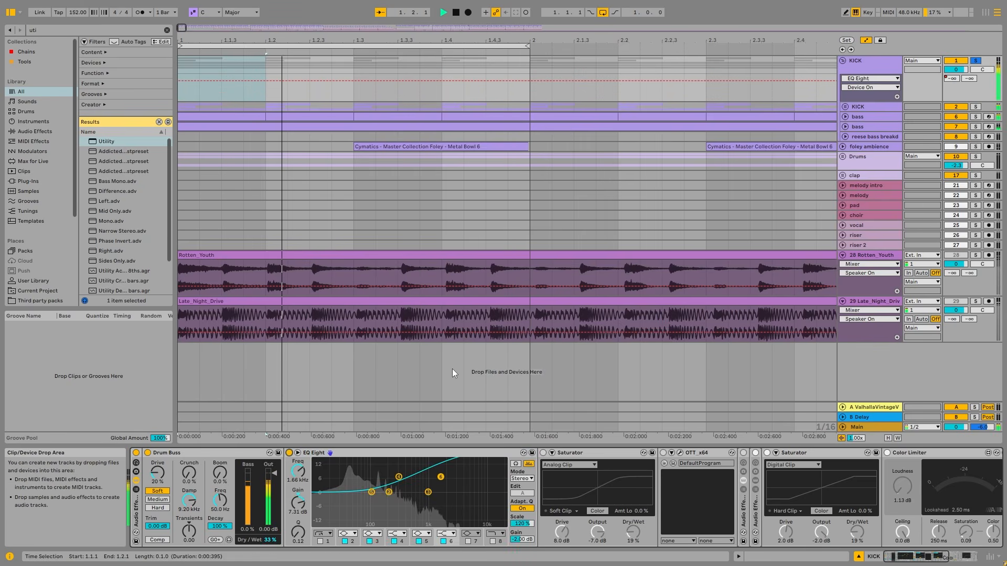
{"action": "left_click", "coordinate": [544, 453]}
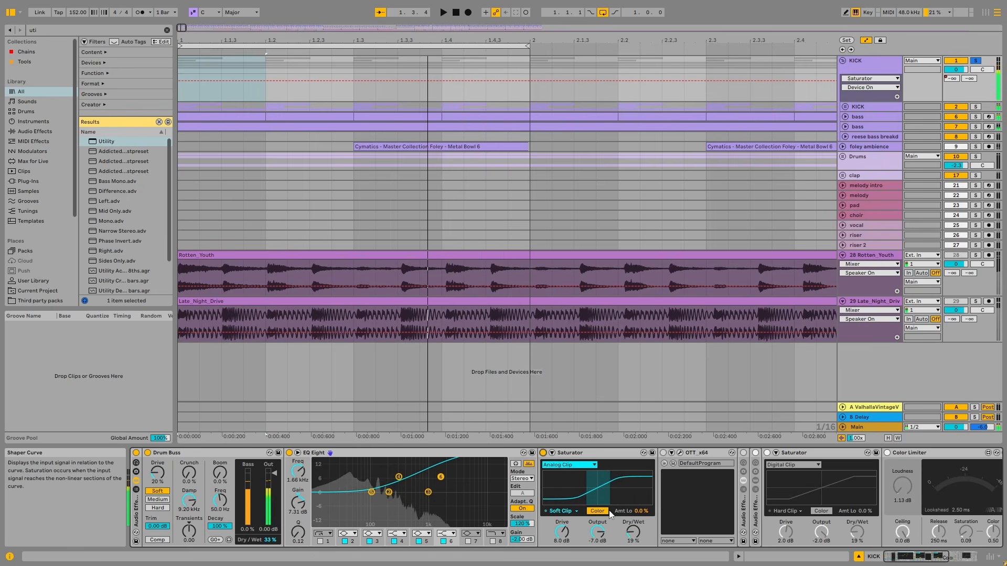
{"action": "left_click", "coordinate": [663, 453]}
- Open the OTT plug-in on the KICK group, review its settings during playback and close its window
{"action": "left_click", "coordinate": [680, 453]}
{"action": "left_click_drag", "start_coordinate": [466, 88], "coordinate": [493, 122]}
{"action": "key", "text": "space"}
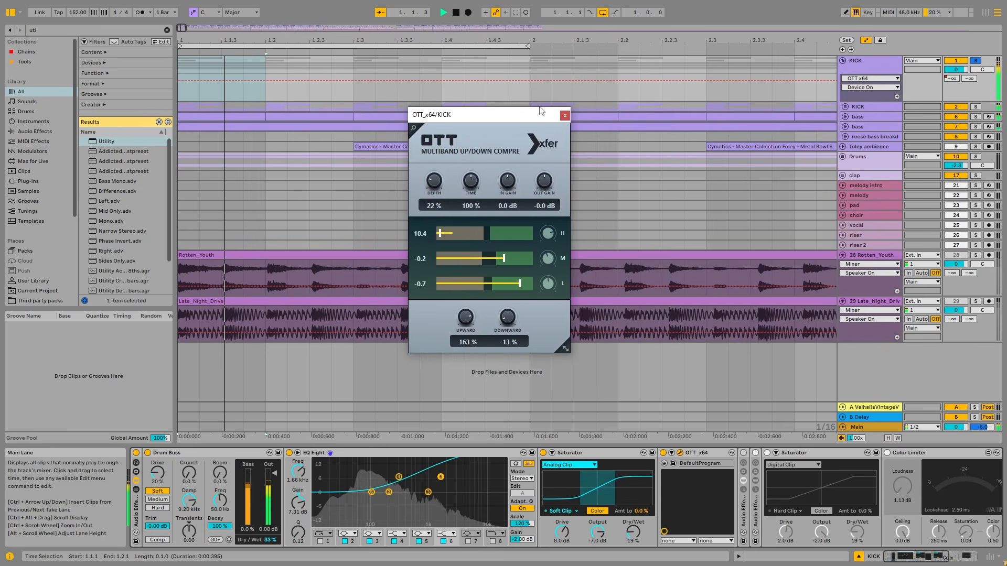
{"action": "left_click", "coordinate": [565, 116]}
{"action": "key", "text": "space"}
- Enable the nested Audio Effect Rack after OTT and play the KICK group through its Saturator and Color Limiter
{"action": "left_click_drag", "start_coordinate": [909, 556], "coordinate": [939, 558]}
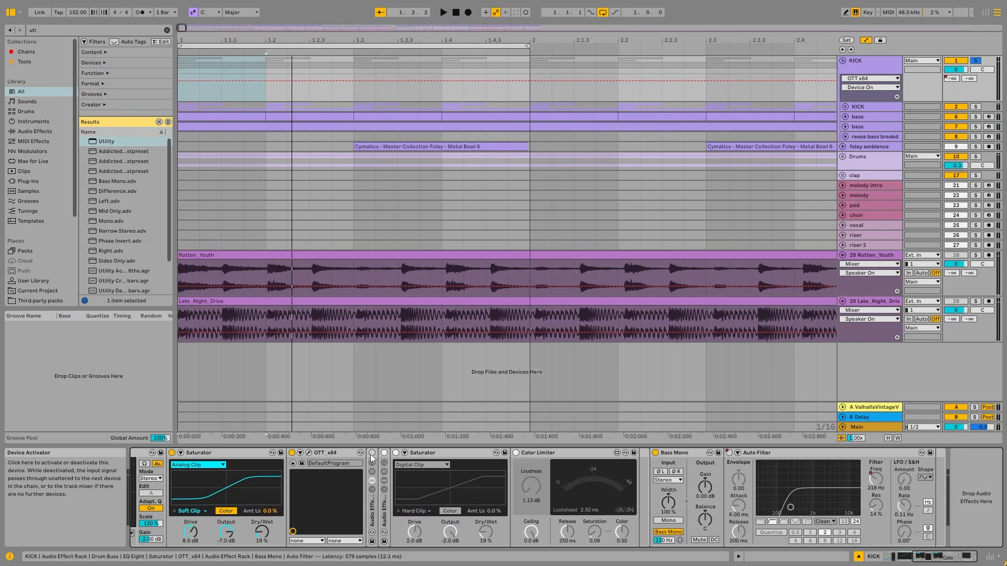
{"action": "key", "text": "space"}
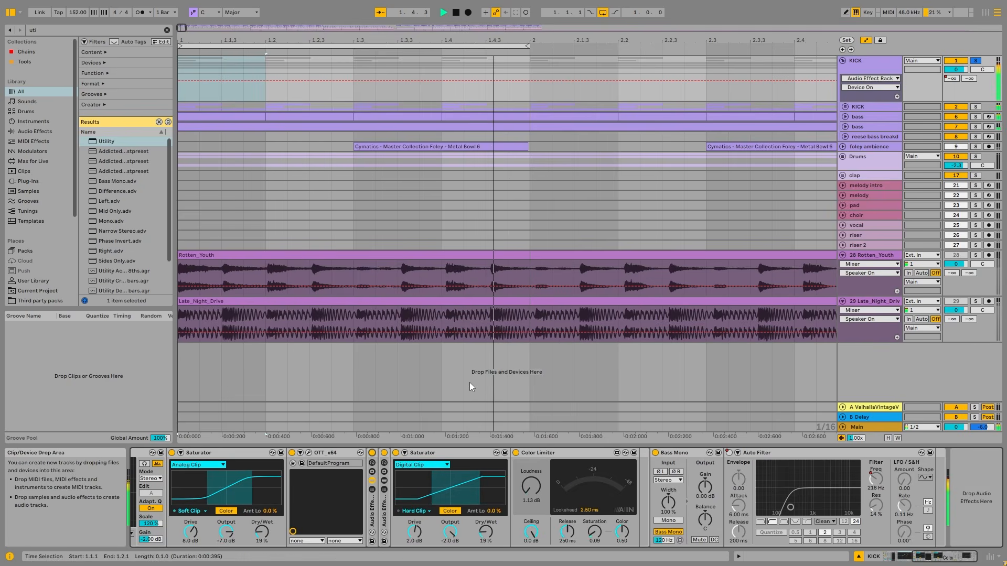
{"action": "key", "text": "space"}
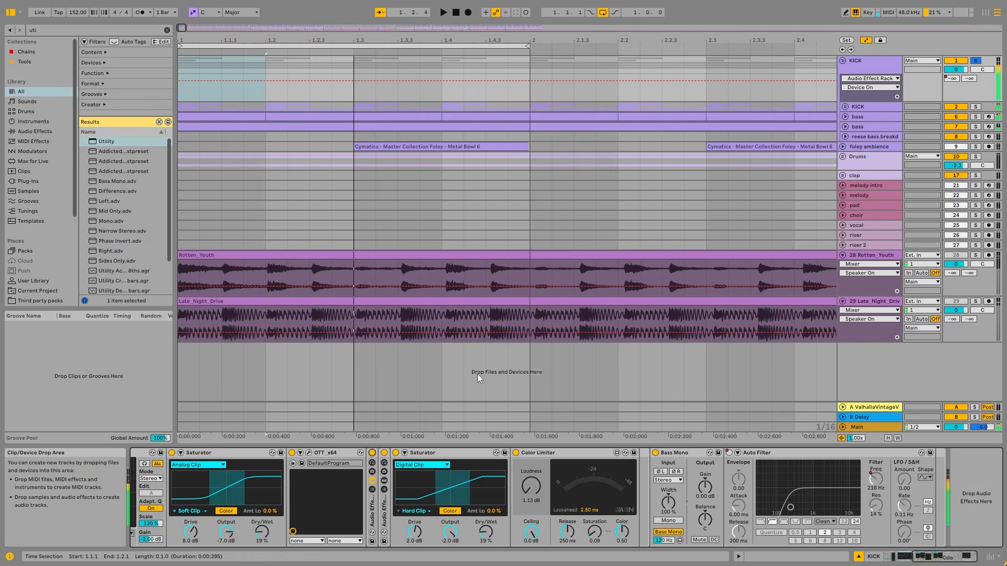
- Try removing the nested Audio Effect Rack from the KICK group's device chain and undo the removal
{"action": "left_click", "coordinate": [372, 519]}
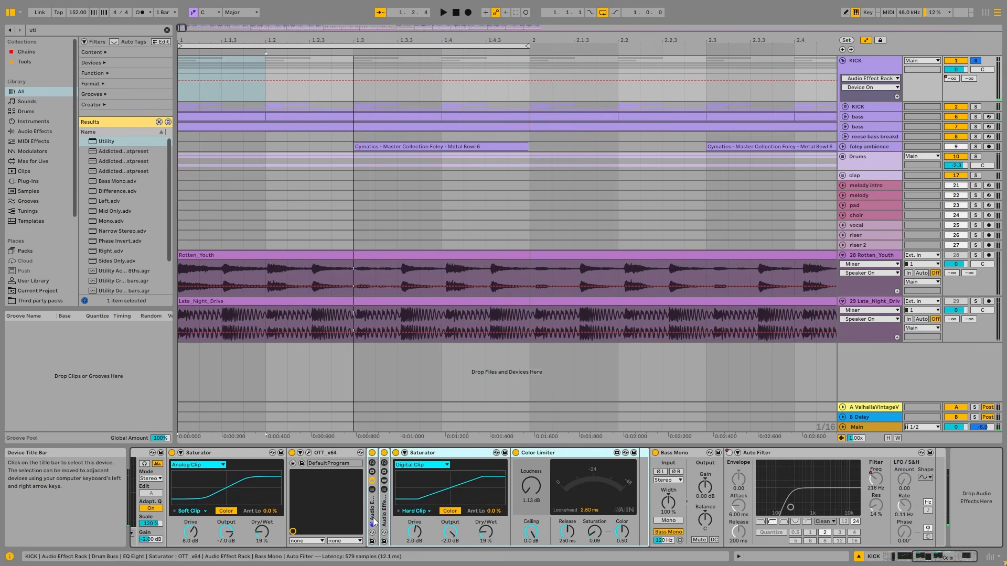
{"action": "key", "text": "Delete"}
{"action": "key", "text": "ctrl+z"}
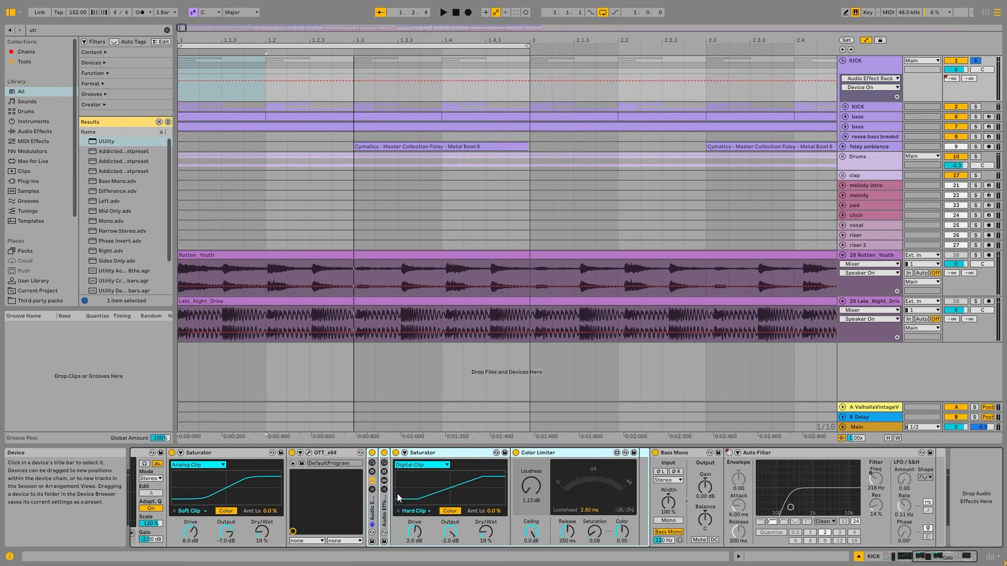
{"action": "key", "text": "ctrl+z"}
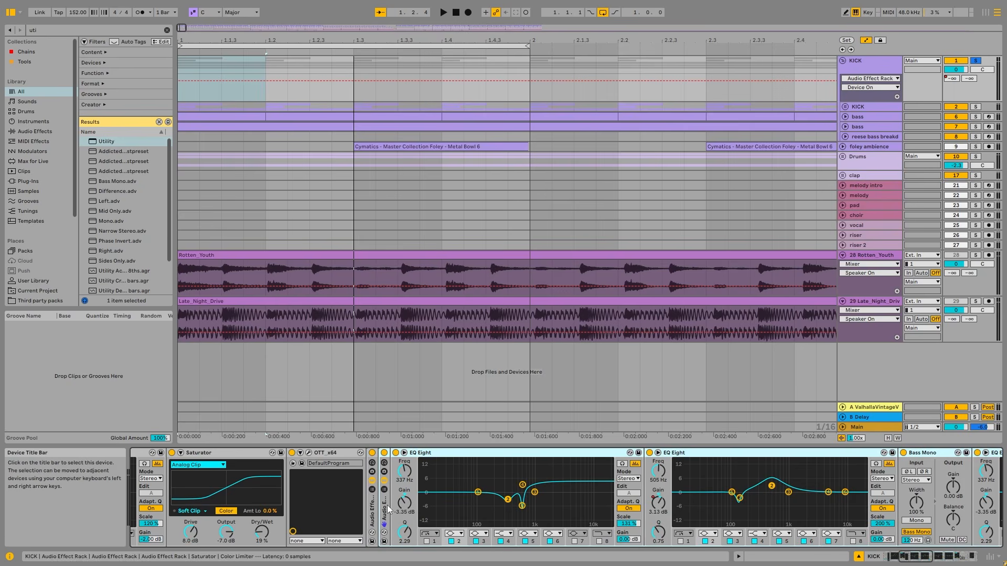
{"action": "key", "text": "Delete"}
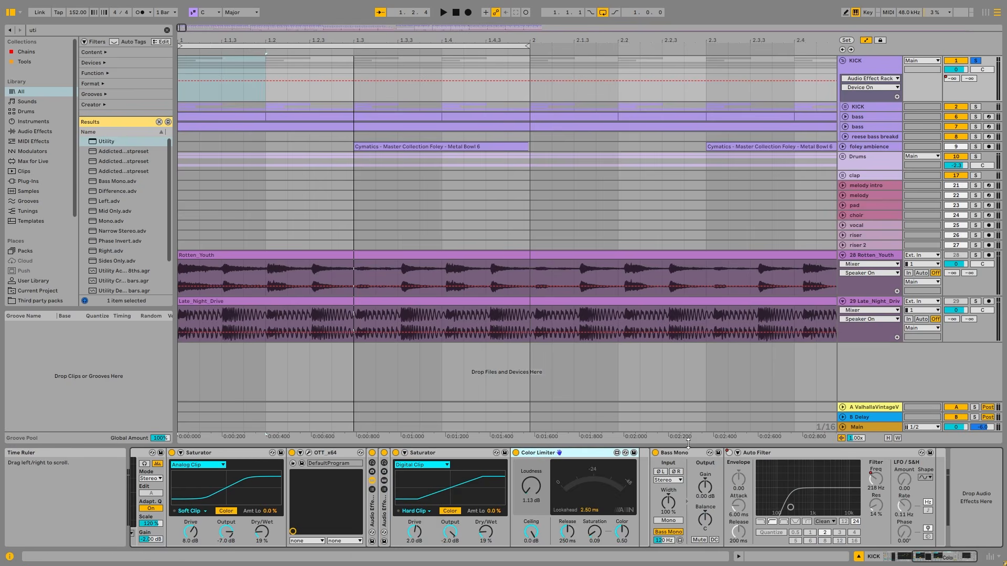
- Examine the Bass Mono utility at the end of the KICK group's chain and play the group
{"action": "left_click", "coordinate": [675, 453]}
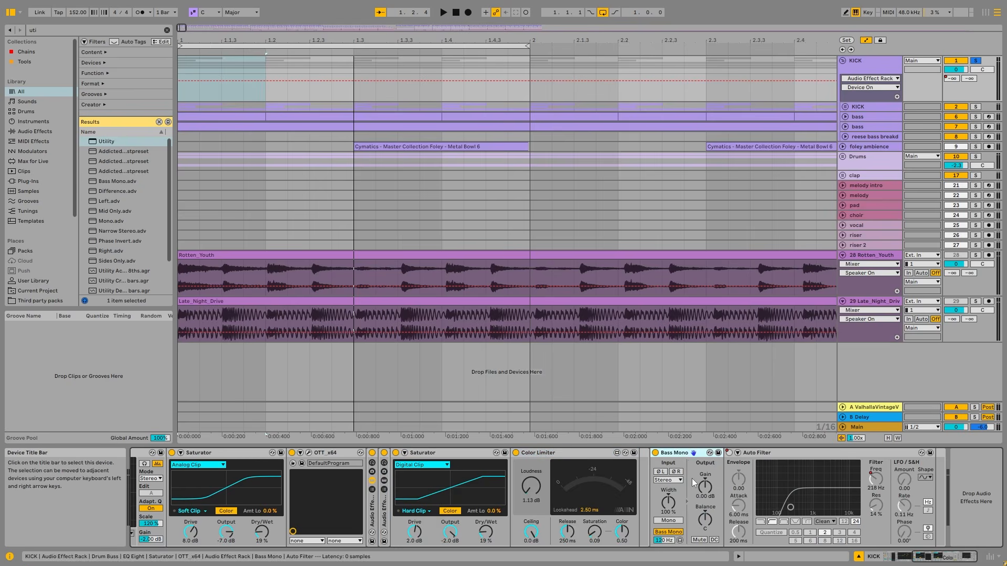
{"action": "left_click", "coordinate": [876, 64]}
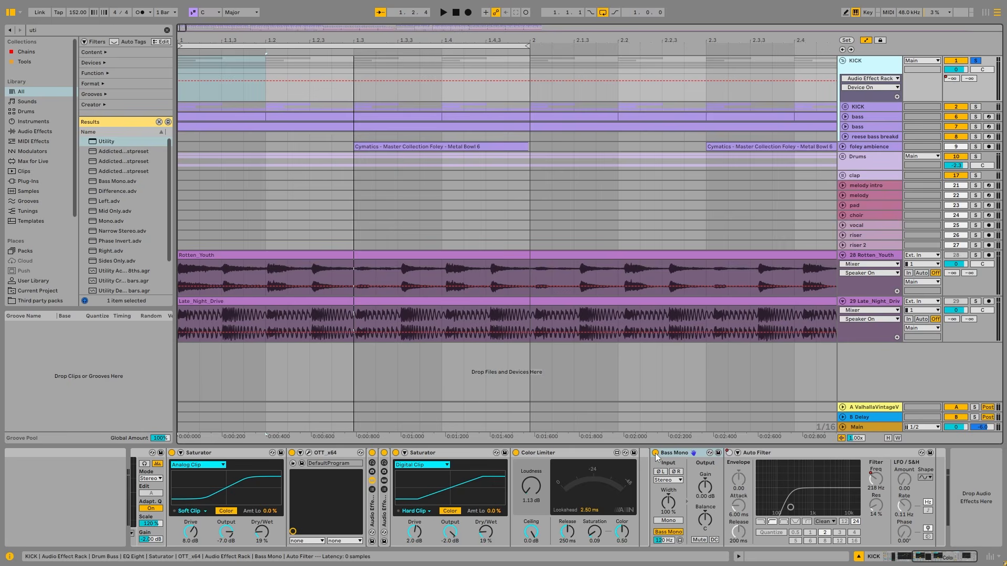
{"action": "key", "text": "space"}
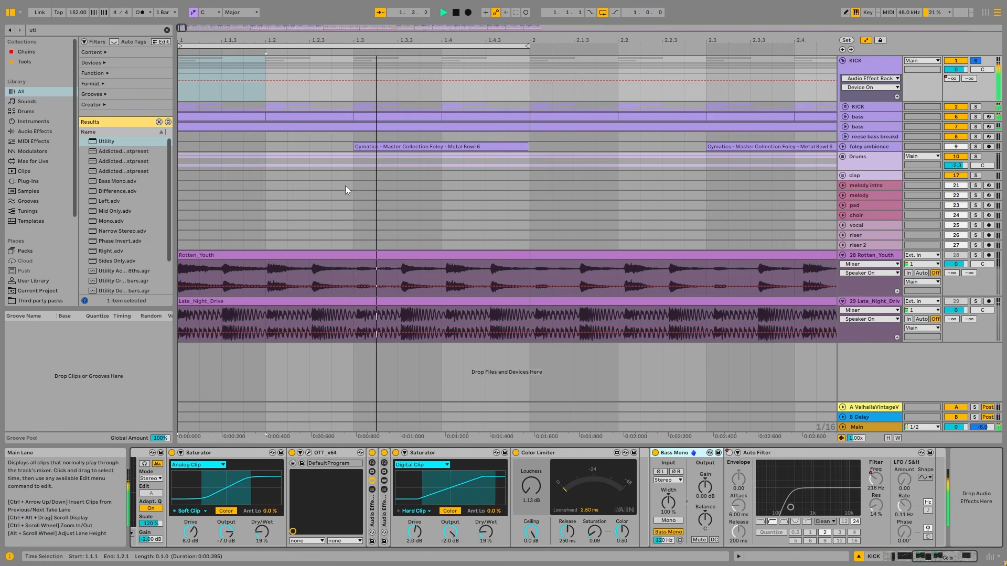
{"action": "key", "text": "space"}
- Unfold and solo the reese bass breakdown track and play it from bar 21
{"action": "scroll", "coordinate": [348, 179], "scroll_direction": "down", "scroll_amount": 5}
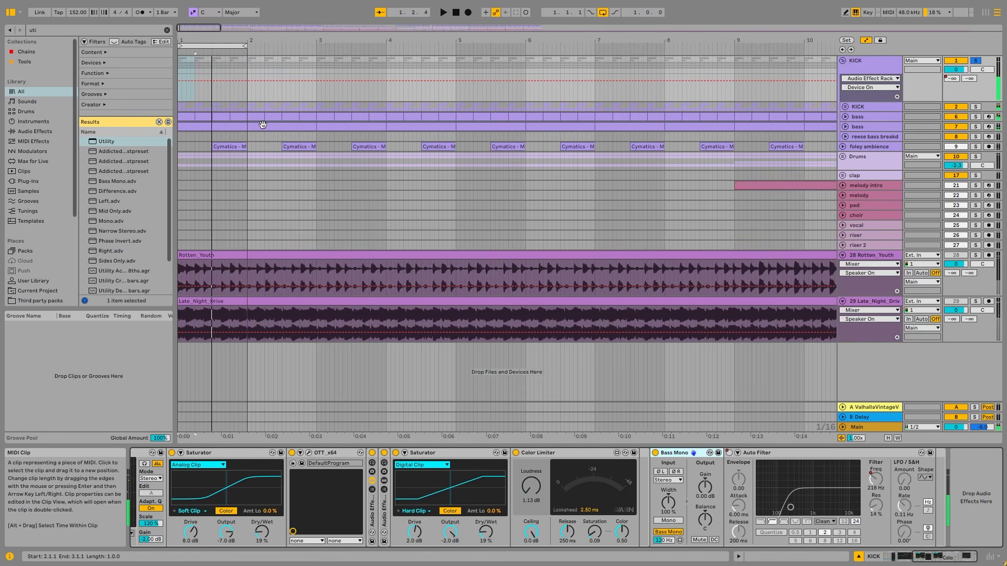
{"action": "scroll", "coordinate": [263, 124], "scroll_direction": "down", "scroll_amount": 5}
{"action": "left_click", "coordinate": [889, 138]}
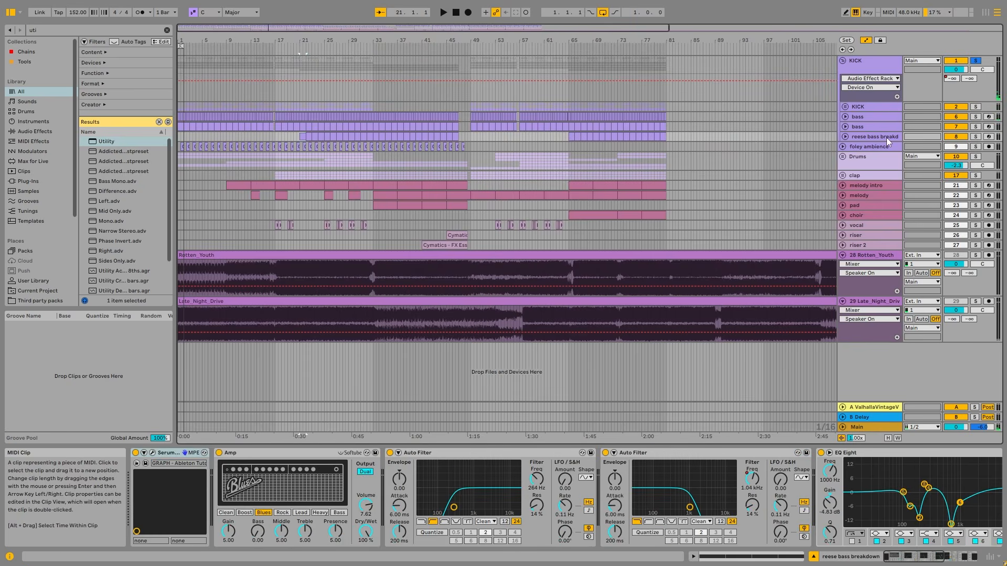
{"action": "left_click", "coordinate": [846, 136]}
{"action": "left_click", "coordinate": [969, 137]}
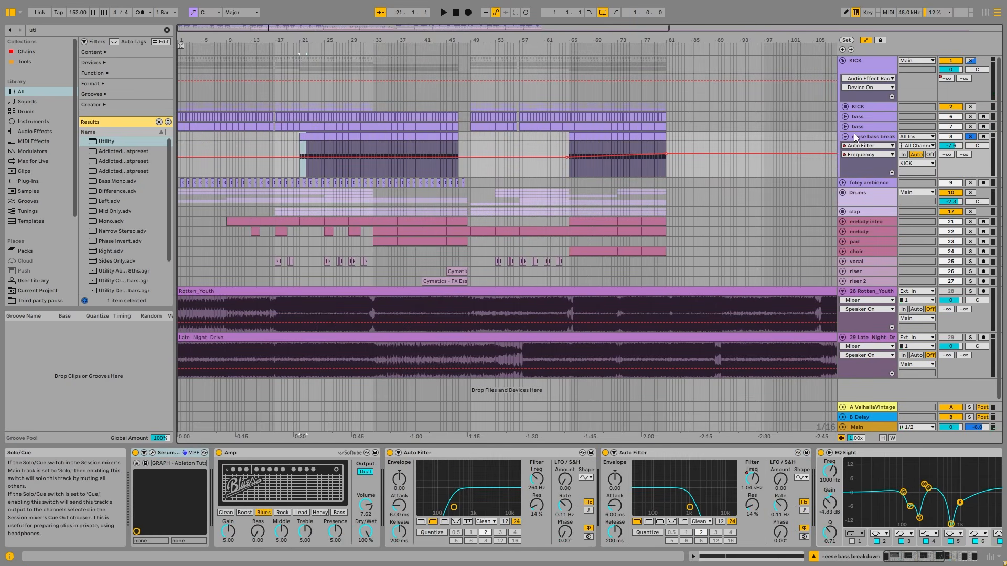
{"action": "left_click", "coordinate": [856, 138]}
{"action": "scroll", "coordinate": [302, 161], "scroll_direction": "up", "scroll_amount": 5}
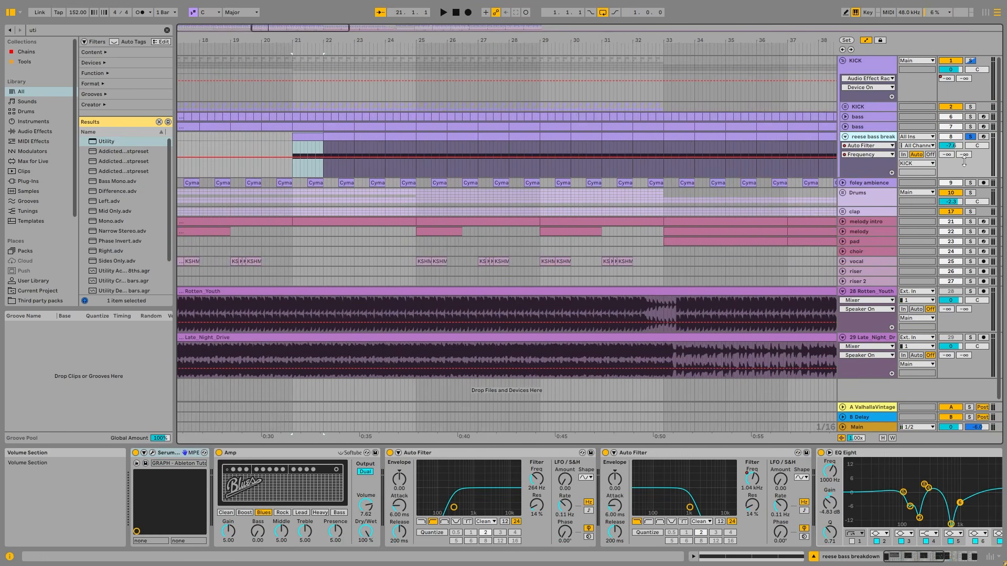
{"action": "key", "text": "space"}
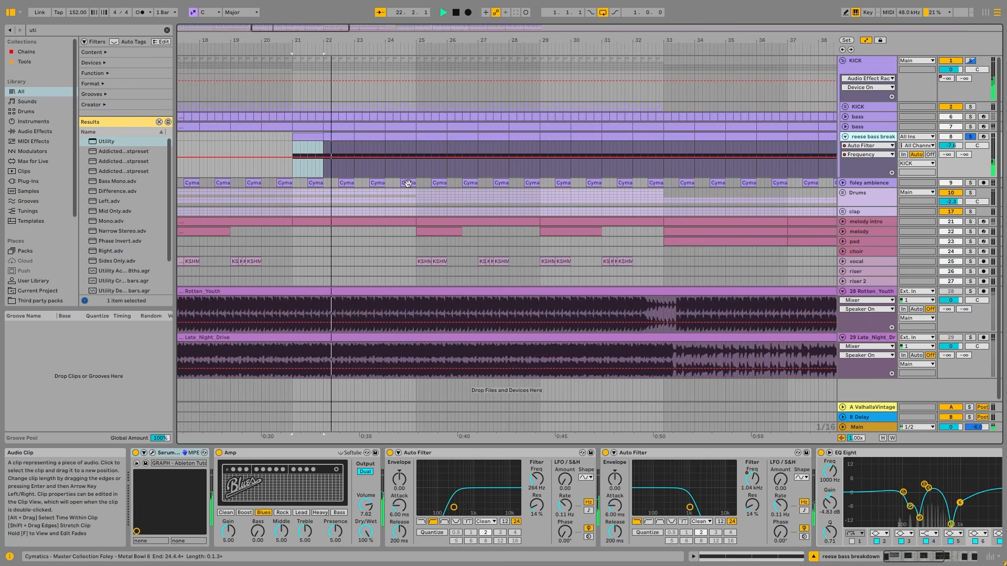
{"action": "key", "text": "space"}
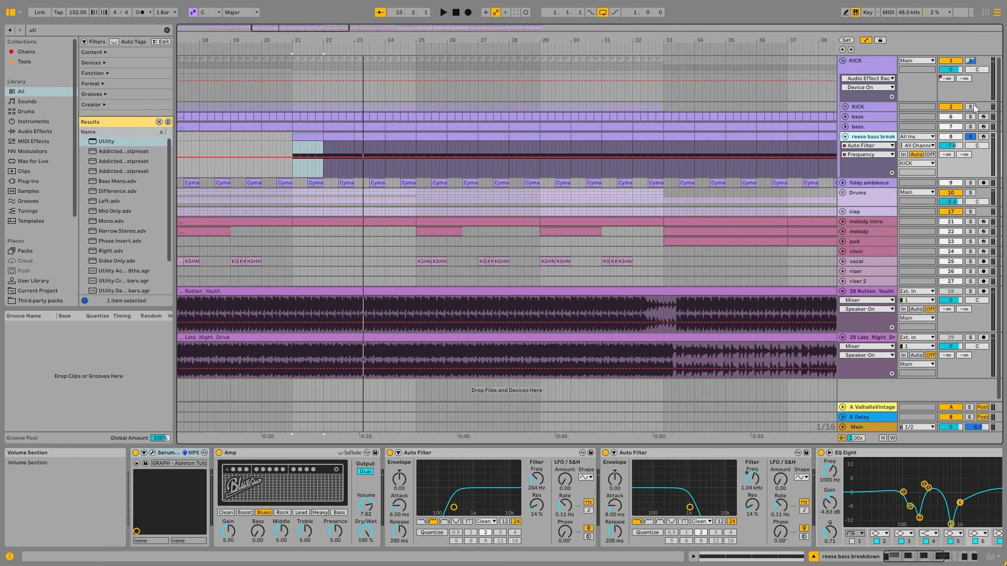
- Solo the KICK group only, open the reese bass breakdown's Serum synth and browse its User presets without loading one
{"action": "left_click", "coordinate": [971, 61]}
{"action": "left_click", "coordinate": [521, 135]}
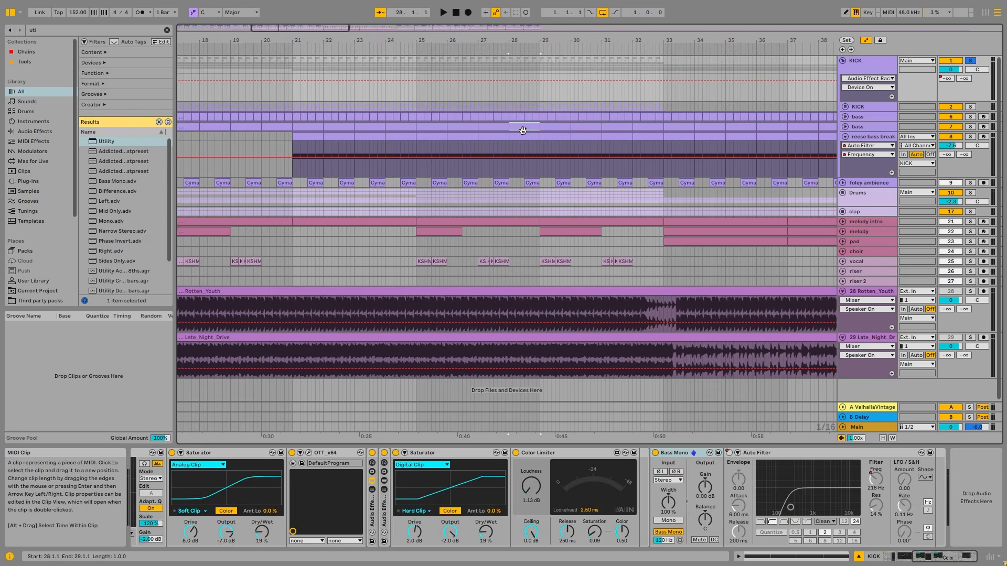
{"action": "left_click", "coordinate": [151, 453]}
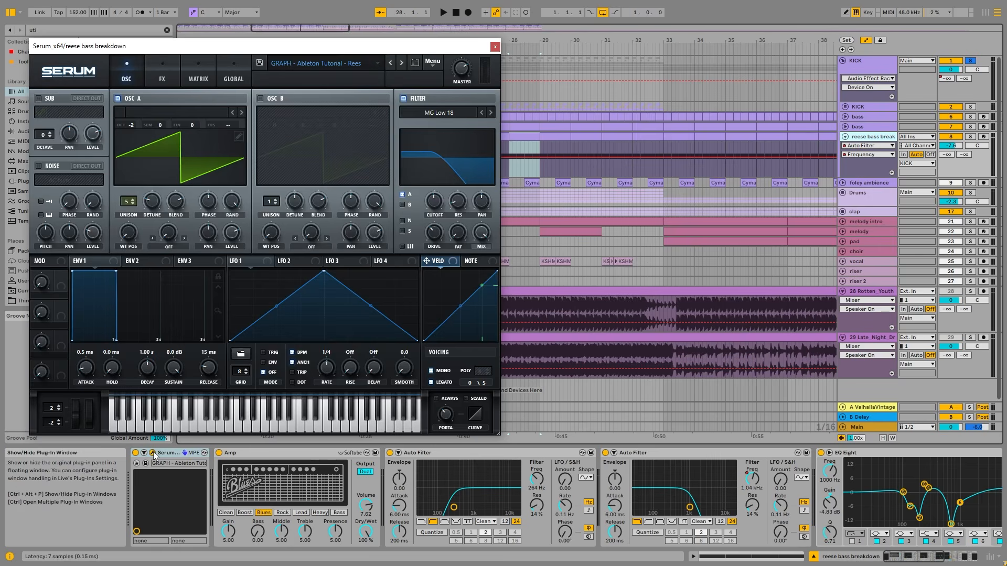
{"action": "left_click", "coordinate": [347, 67]}
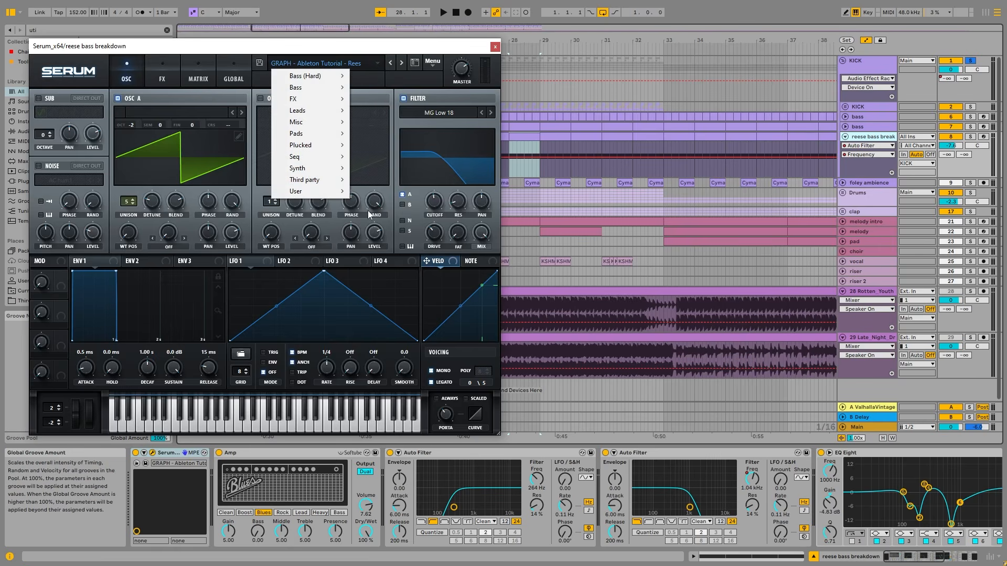
{"action": "mouse_move", "coordinate": [346, 195]}
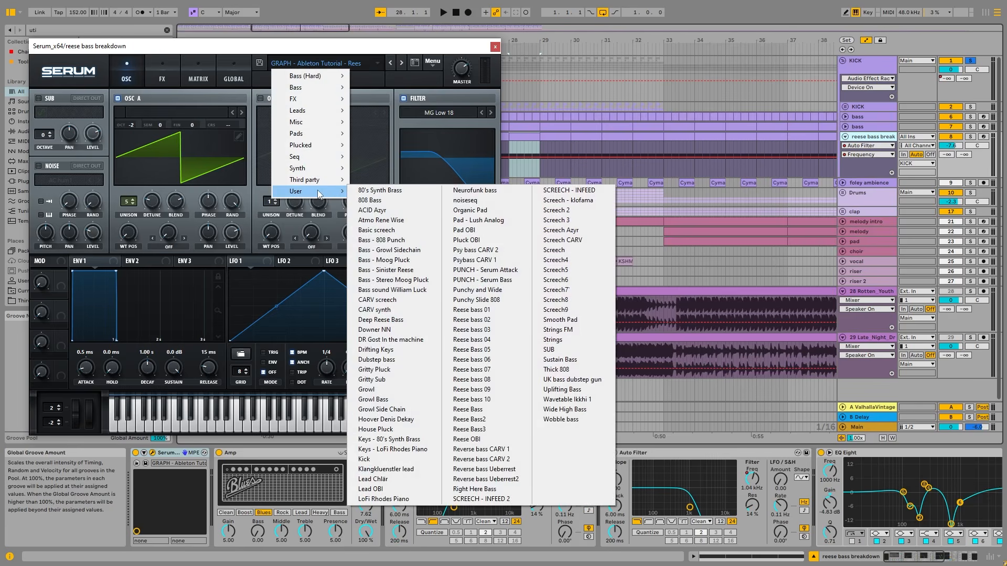
{"action": "left_click", "coordinate": [544, 60]}
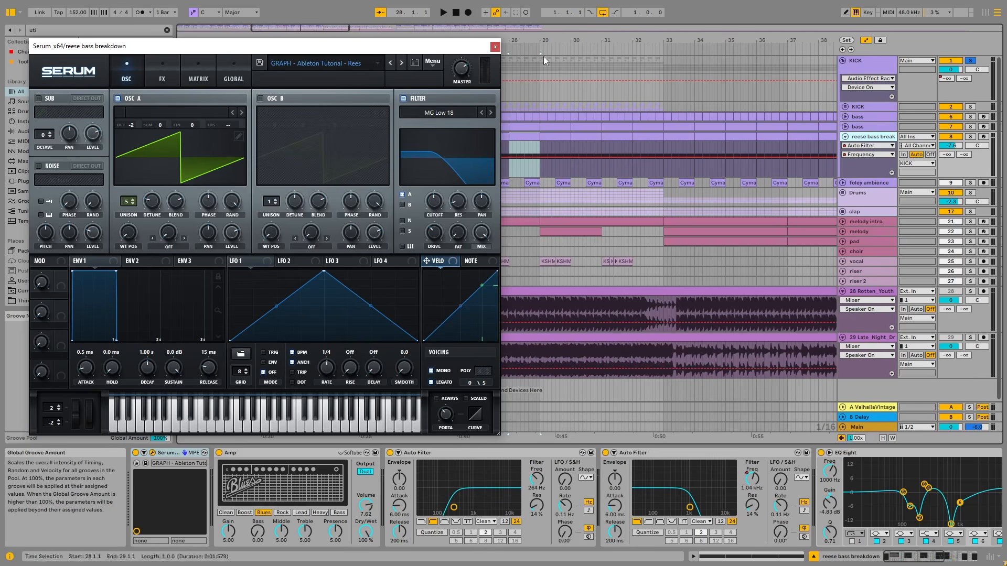
- Examine the Serum patch's FX and OSC pages and close the synth window
{"action": "left_click", "coordinate": [166, 86]}
{"action": "left_click", "coordinate": [135, 81]}
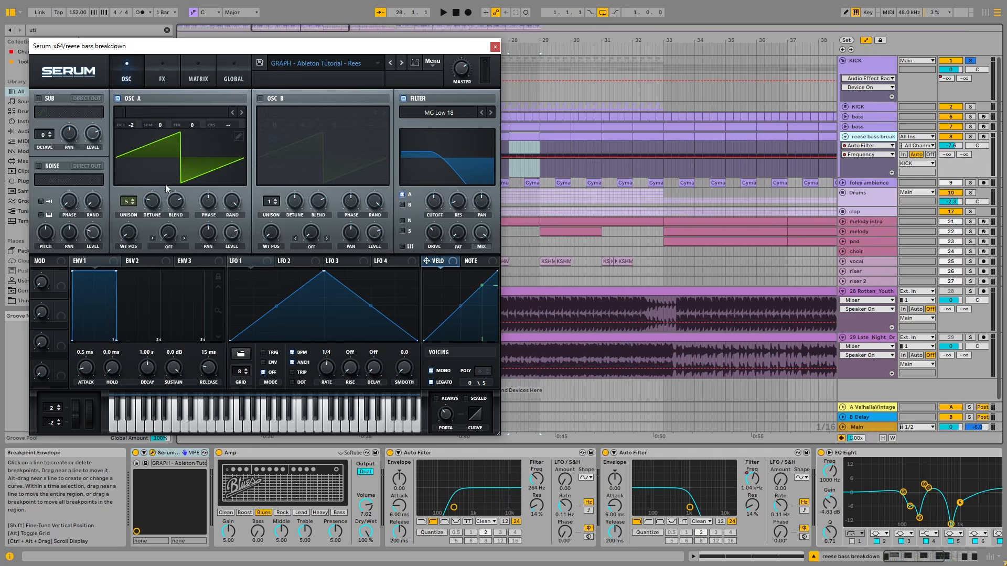
{"action": "left_click", "coordinate": [495, 46]}
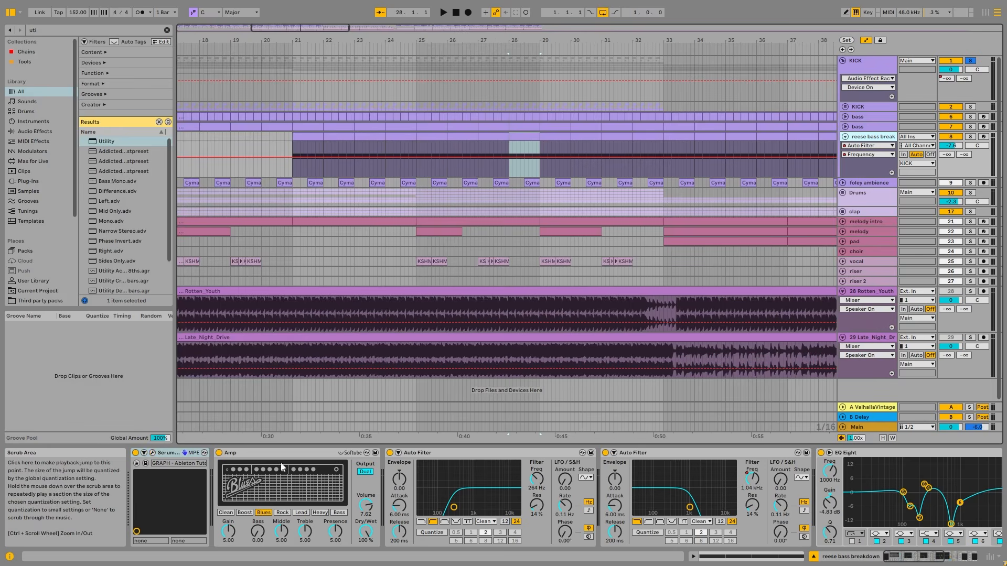
- Review the reese bass breakdown's device chain from Amp through the Auto Filters, EQ Eight and Utility to Kickstart 2
{"action": "left_click", "coordinate": [890, 146]}
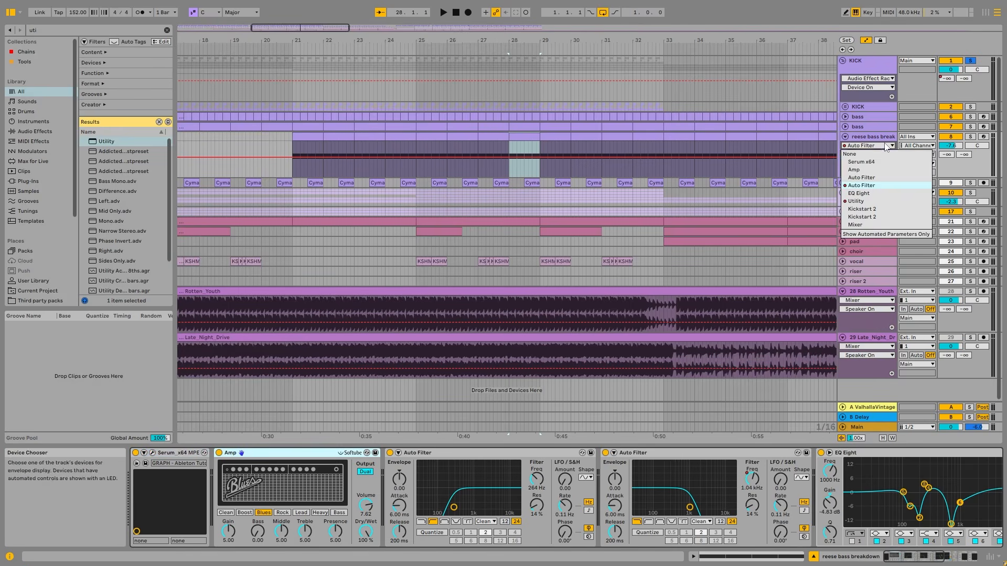
{"action": "left_click", "coordinate": [890, 138]}
{"action": "left_click_drag", "start_coordinate": [925, 557], "coordinate": [1001, 557]}
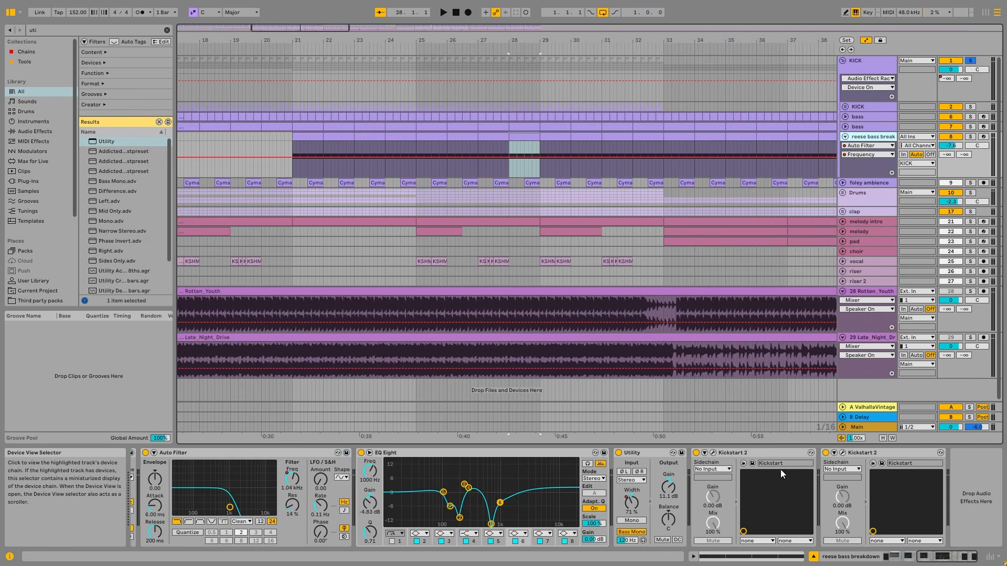
{"action": "left_click", "coordinate": [874, 127]}
{"action": "left_click", "coordinate": [873, 137]}
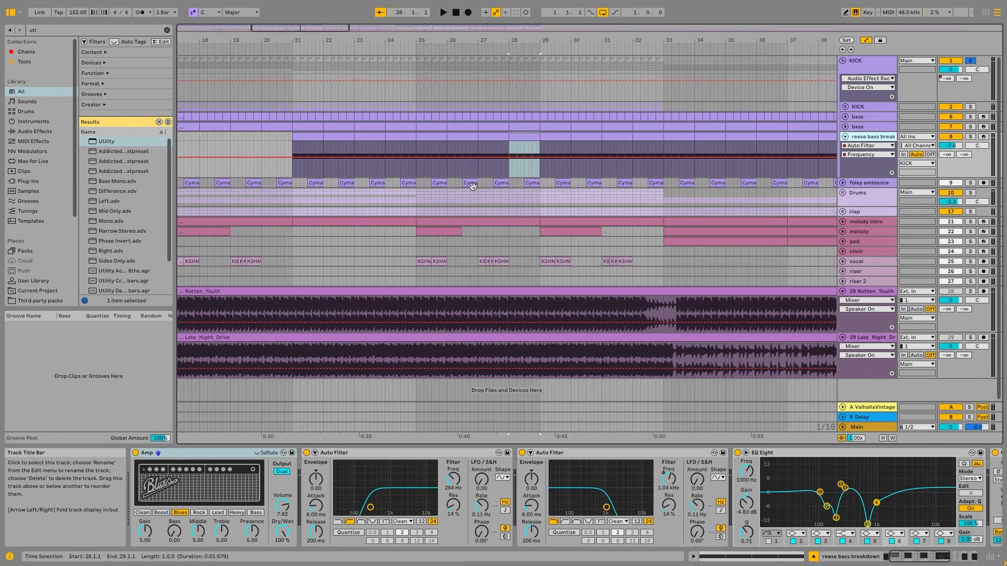
- Solo the reese bass breakdown track again and listen from its first clip at bar 21
{"action": "left_click", "coordinate": [307, 137]}
{"action": "key", "text": "s"}
{"action": "key", "text": "space"}
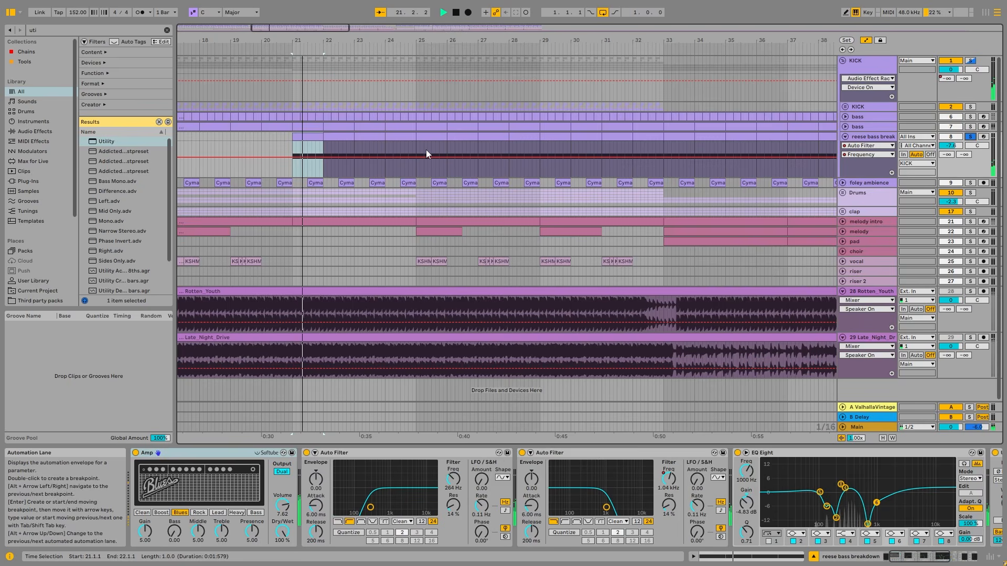
- Show the second Auto Filter's frequency automation on the reese bass and listen near the end of its rise, around bar 79
{"action": "right_click", "coordinate": [667, 477]}
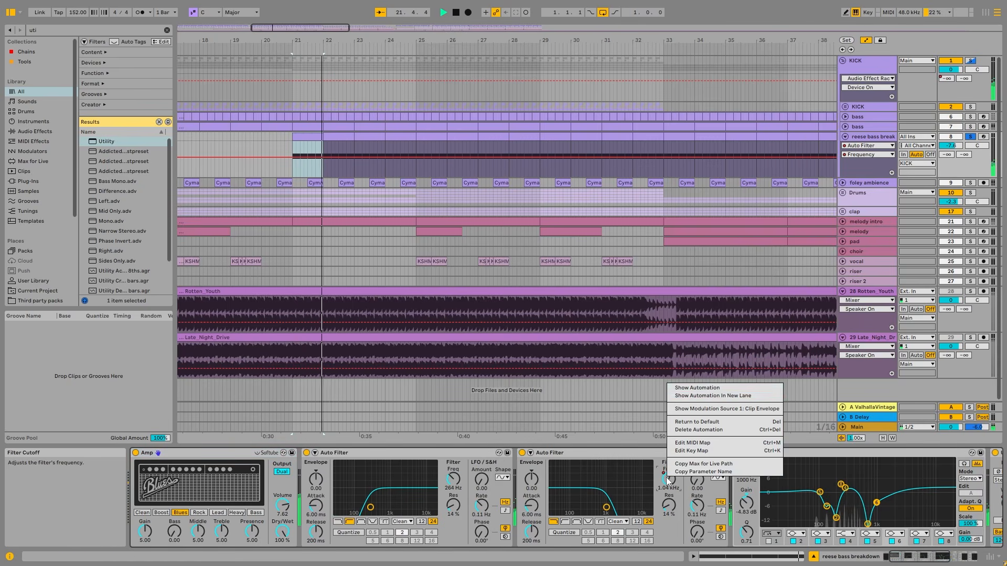
{"action": "left_click", "coordinate": [714, 390]}
{"action": "scroll", "coordinate": [548, 188], "scroll_direction": "down", "scroll_amount": 5}
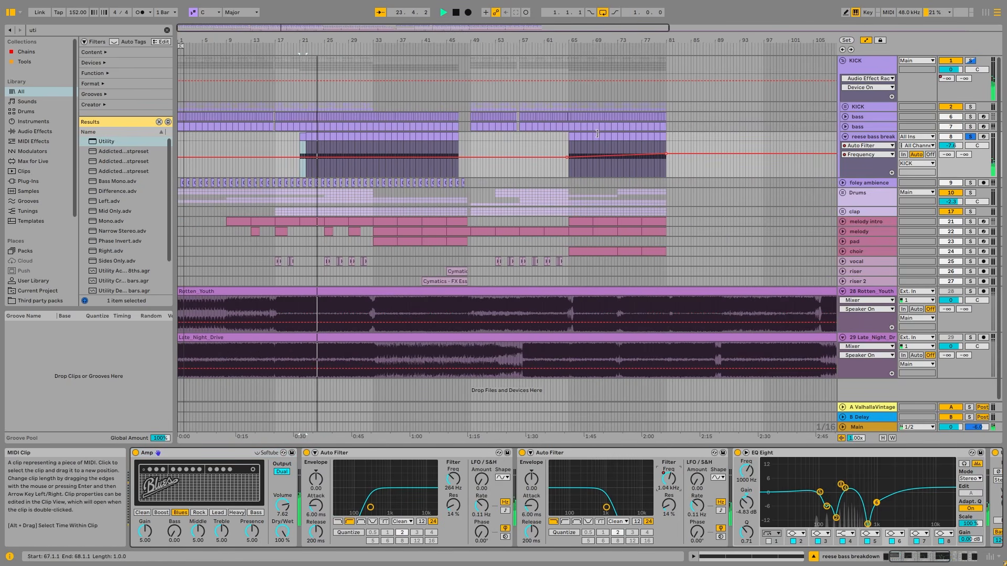
{"action": "left_click", "coordinate": [658, 152]}
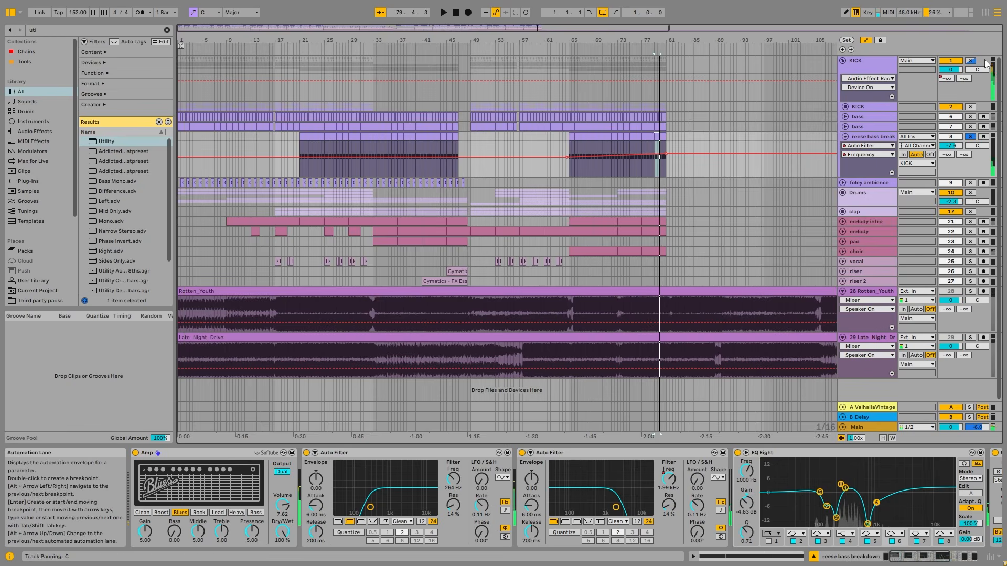
- Solo the whole KICK group and play it with the reese bass from bar 38 and from bar 26
{"action": "left_click", "coordinate": [621, 97]}
{"action": "left_click", "coordinate": [407, 156]}
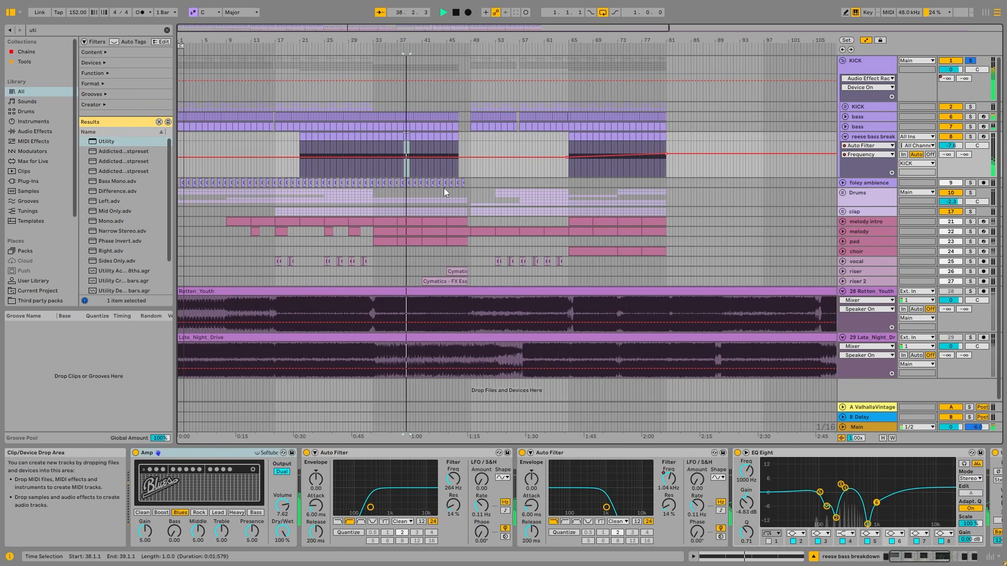
{"action": "key", "text": "space"}
{"action": "left_click", "coordinate": [333, 125]}
{"action": "key", "text": "space"}
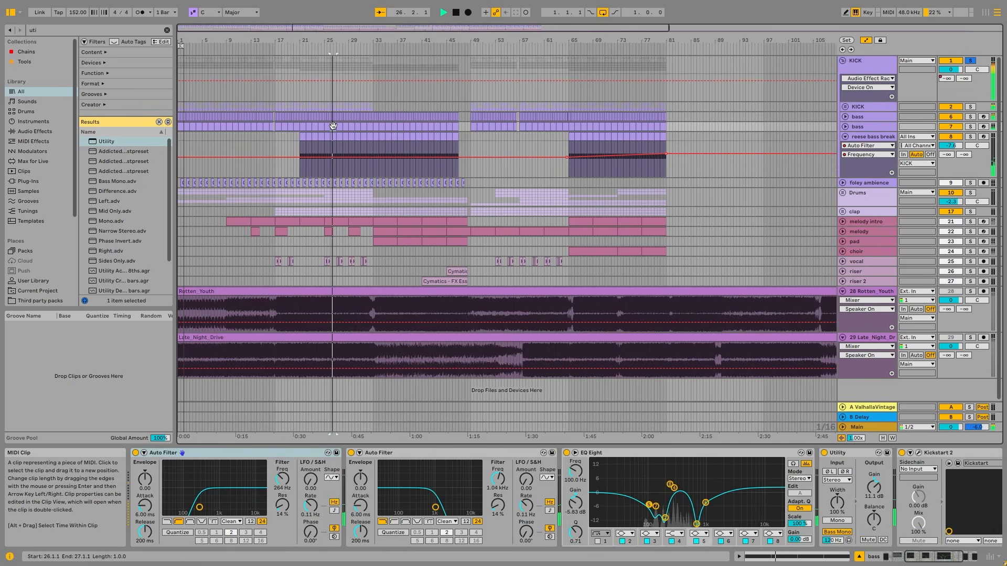
- Compare the KICK group with the reese bass breakdown muted and active during playback, and fold the reese track
{"action": "left_click", "coordinate": [958, 138]}
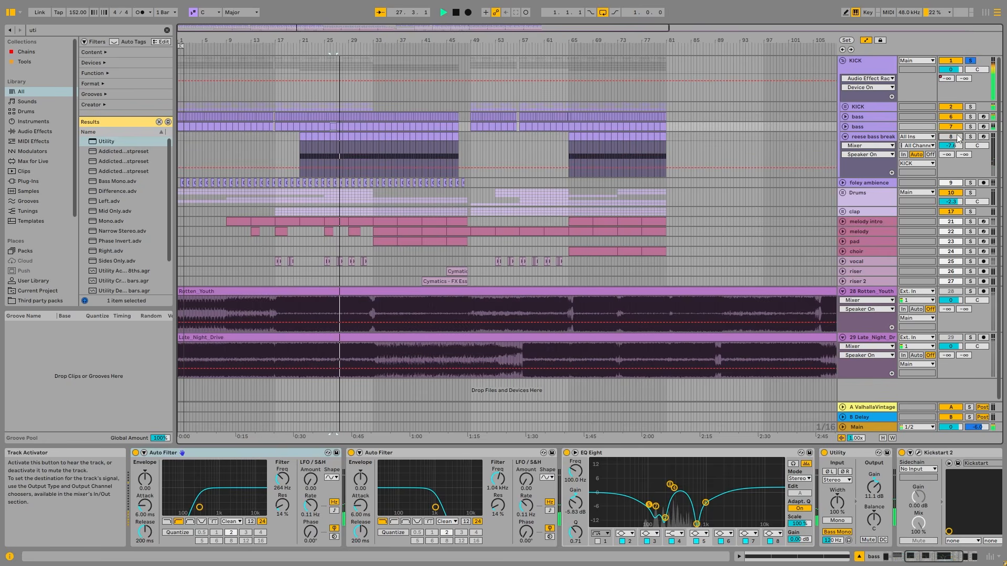
{"action": "left_click", "coordinate": [957, 138]}
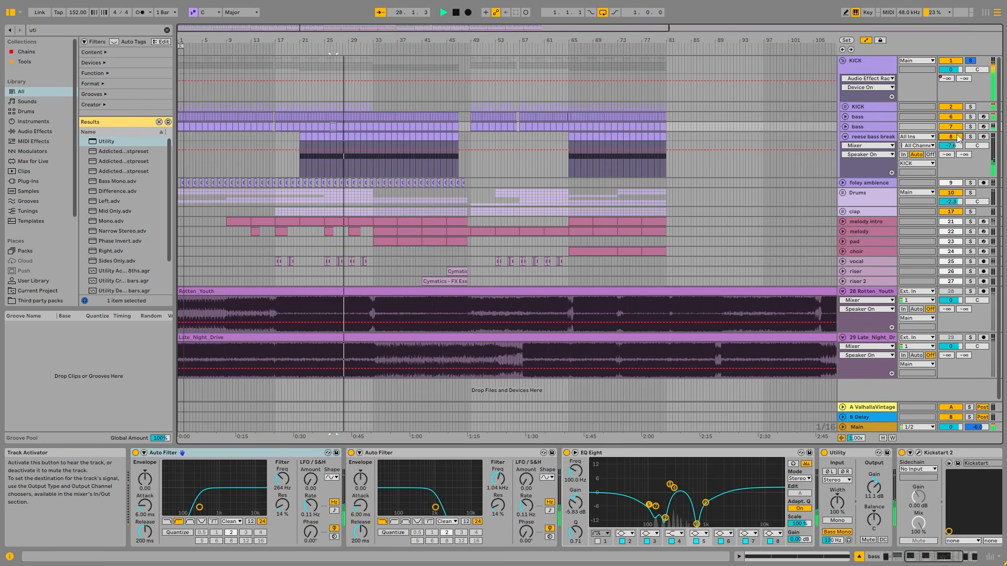
{"action": "left_click", "coordinate": [879, 136]}
{"action": "left_click", "coordinate": [845, 137]}
- Unfold the foley ambience track, clear the KICK group's solo and collapse that group
{"action": "left_click", "coordinate": [867, 147]}
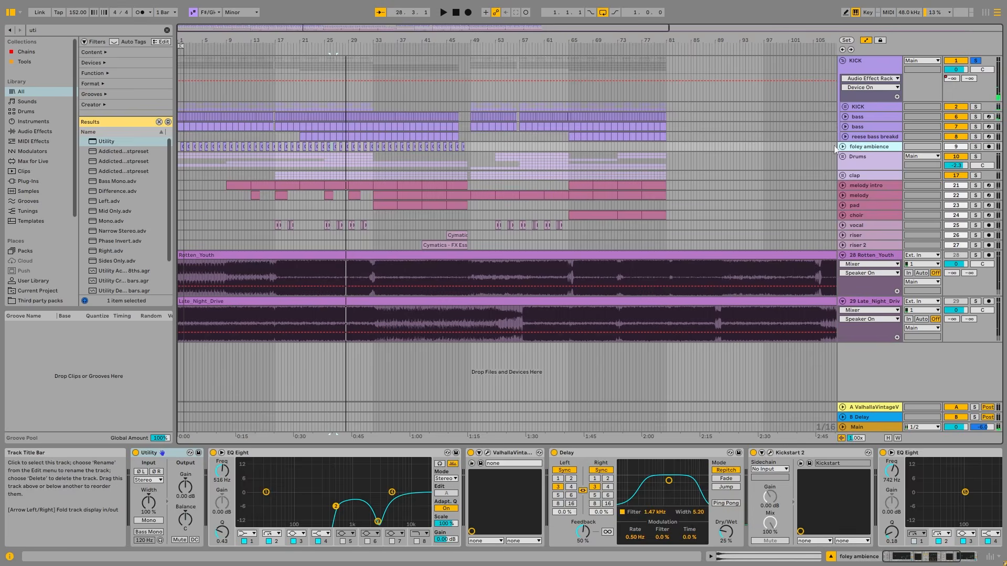
{"action": "left_click", "coordinate": [842, 147]}
{"action": "left_click", "coordinate": [972, 61]}
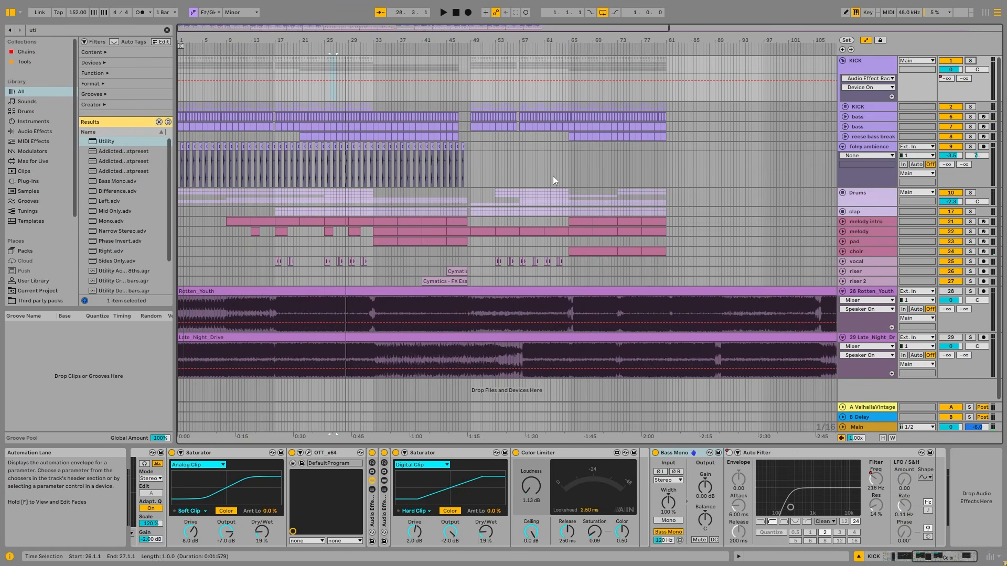
{"action": "left_click", "coordinate": [843, 61]}
{"action": "left_click", "coordinate": [874, 101]}
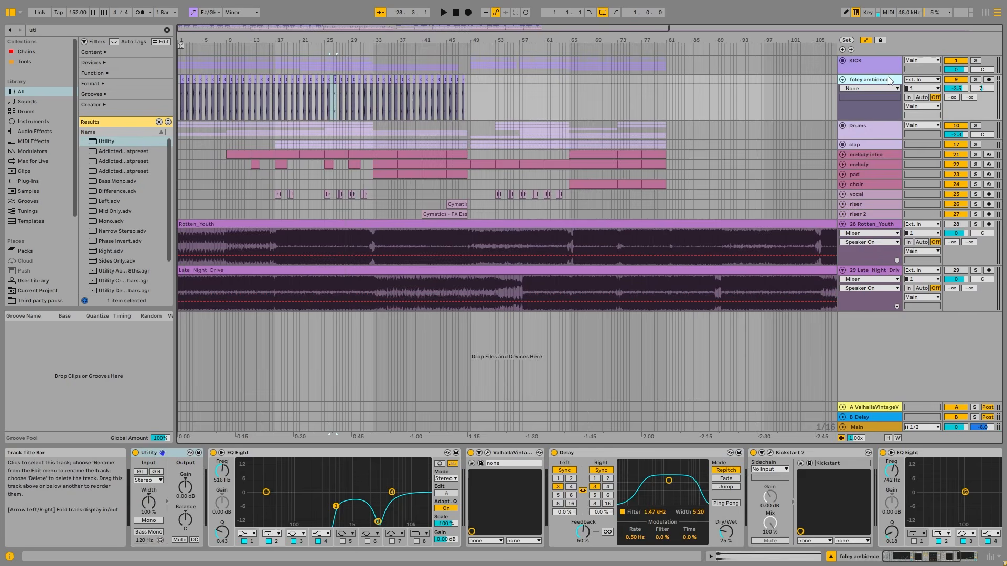
- Solo the KICK group together with the foley ambience and examine the Metal Bowl 6 clips around bars 2 and 3
{"action": "scroll", "coordinate": [178, 80], "scroll_direction": "up", "scroll_amount": 8}
{"action": "left_click", "coordinate": [183, 82]}
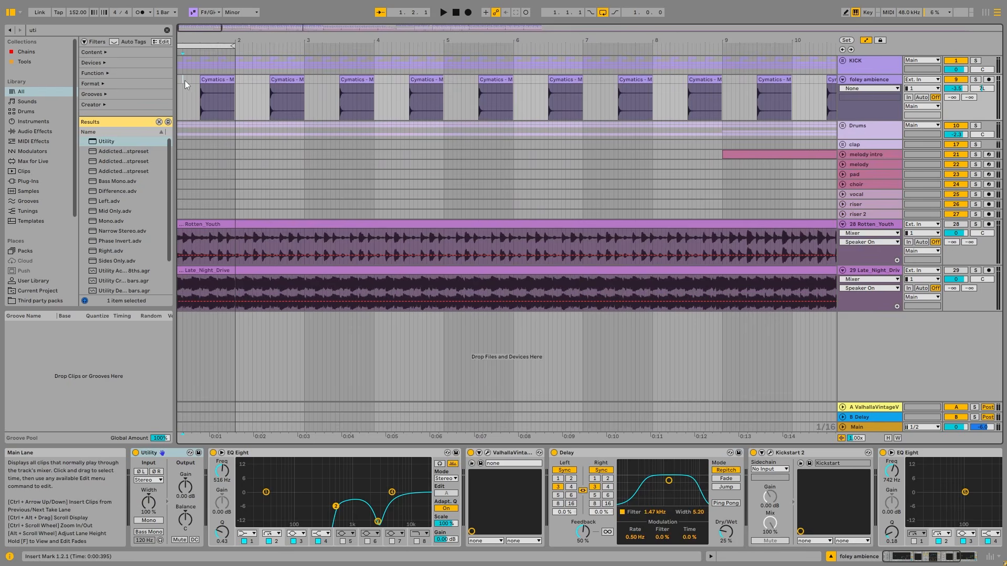
{"action": "left_click", "coordinate": [362, 79]}
{"action": "left_click", "coordinate": [975, 61]}
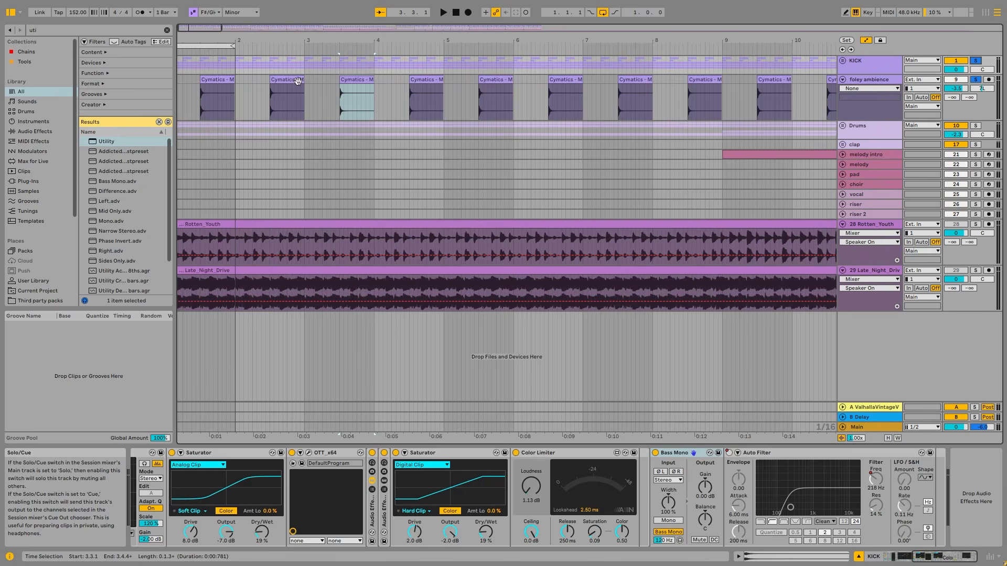
{"action": "left_click", "coordinate": [976, 79], "text": "ctrl"}
{"action": "key", "text": "z"}
{"action": "scroll", "coordinate": [581, 98], "scroll_direction": "down", "scroll_amount": 3}
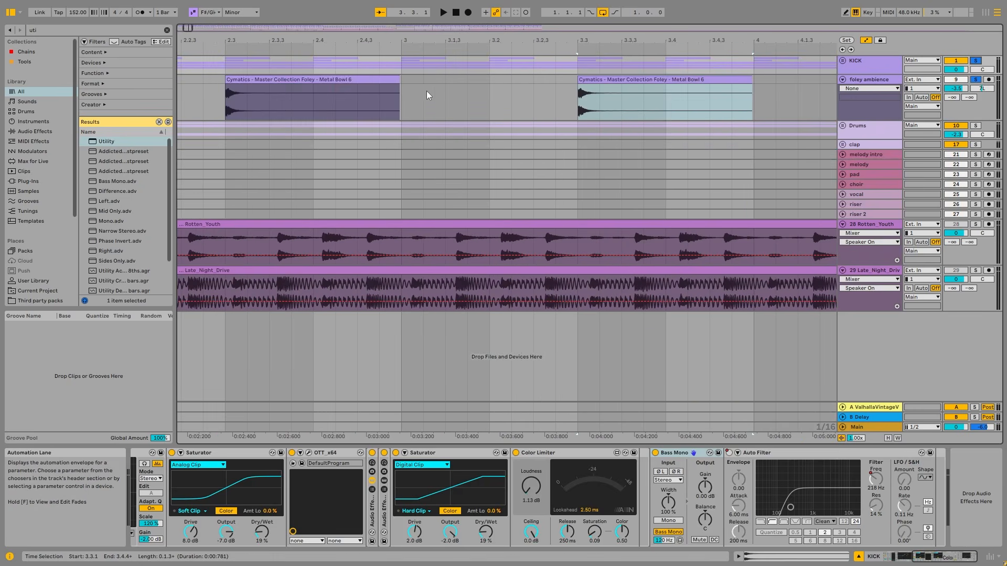
{"action": "left_click", "coordinate": [655, 80]}
- Compare the foley ambience soloed alone and together with the KICK group, playing from its bar 3 clip
{"action": "left_click", "coordinate": [976, 60]}
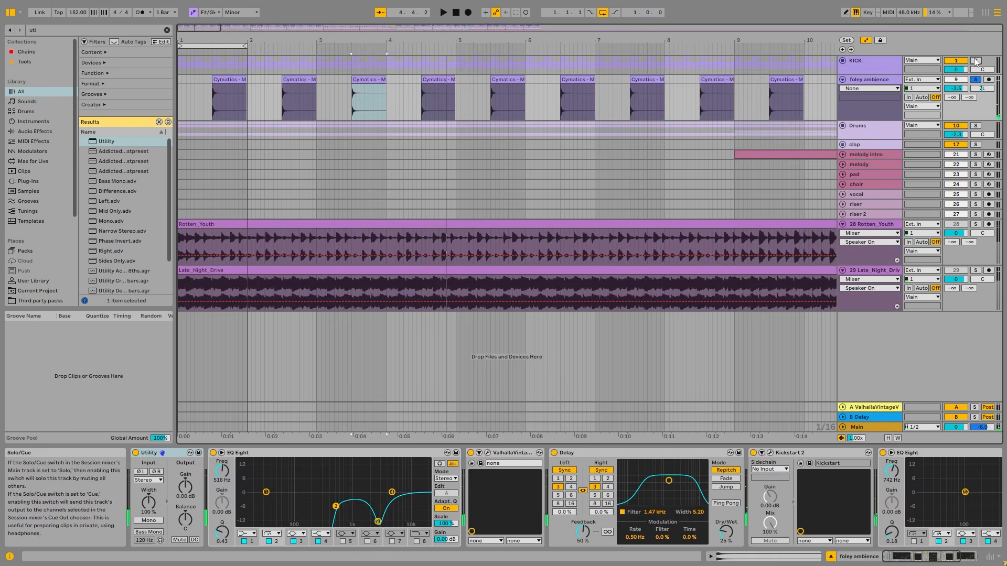
{"action": "left_click", "coordinate": [976, 61], "text": "ctrl"}
{"action": "key", "text": "space"}
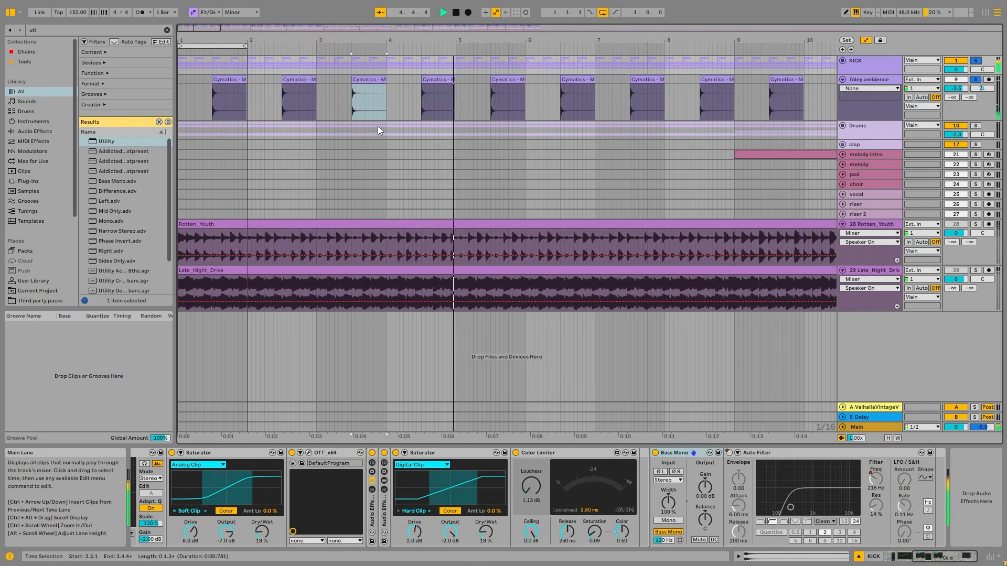
{"action": "key", "text": "space"}
- Solo only the foley ambience and review its device chain from EQ Eight through ValhallaVintageVerb, Delay and Kickstart 2 to the last EQ Eight
{"action": "left_click", "coordinate": [891, 80]}
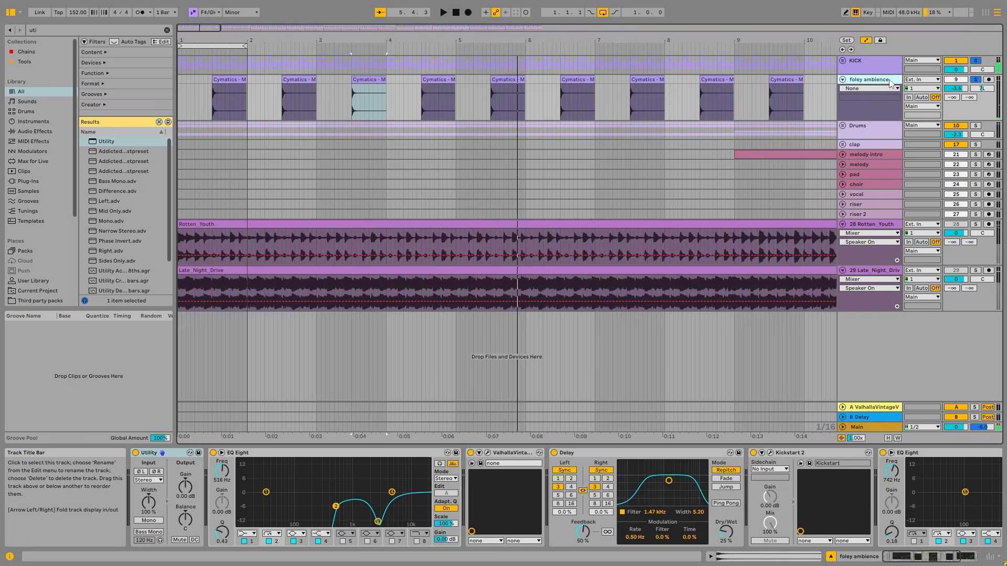
{"action": "left_click", "coordinate": [977, 82]}
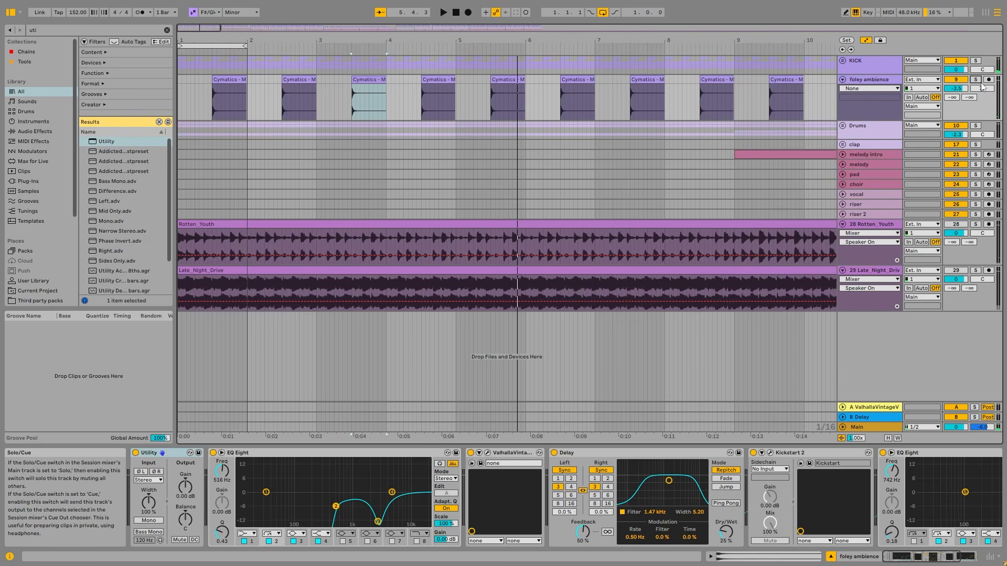
{"action": "left_click", "coordinate": [456, 519]}
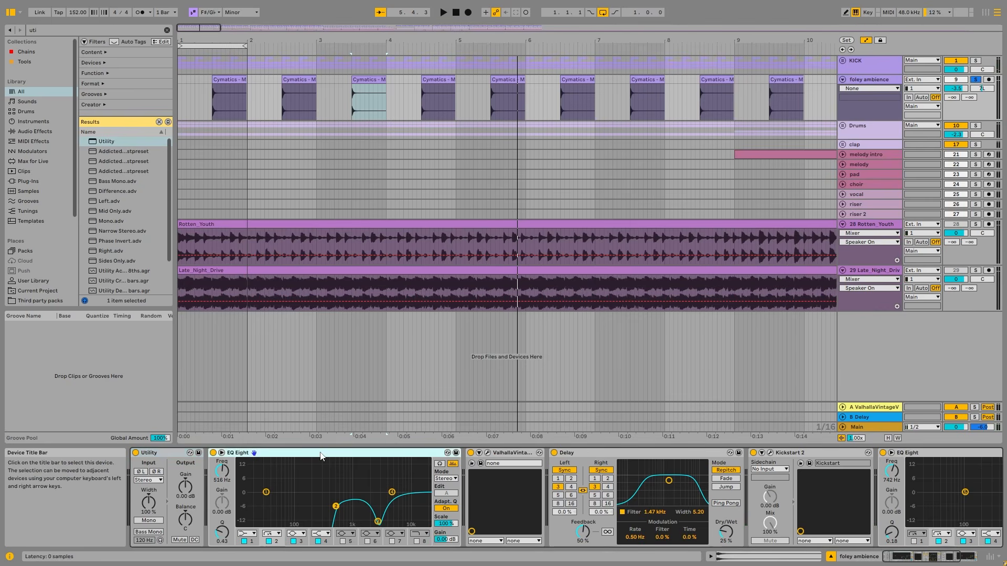
{"action": "left_click", "coordinate": [499, 471]}
{"action": "left_click", "coordinate": [488, 453]}
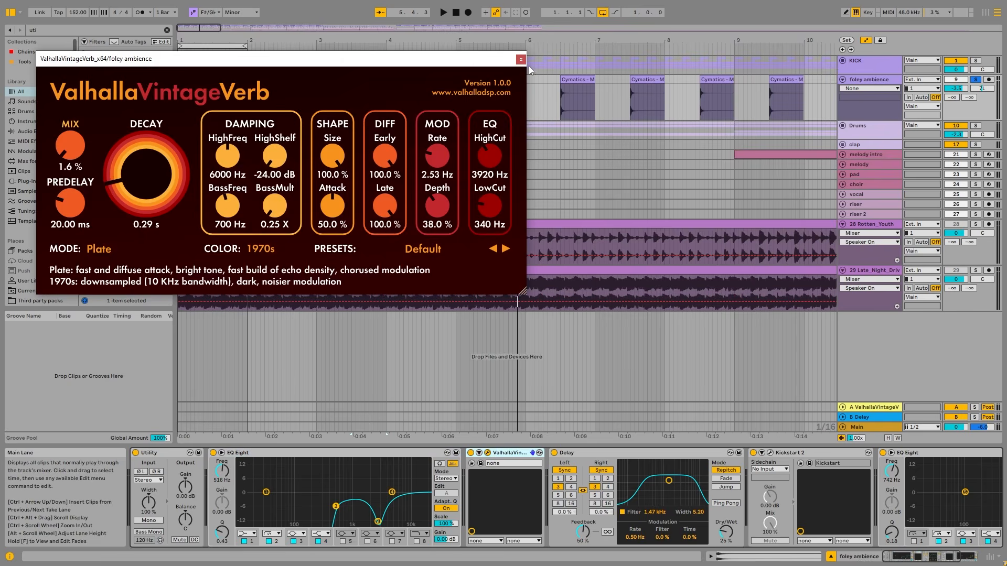
{"action": "left_click", "coordinate": [521, 59]}
{"action": "scroll", "coordinate": [766, 472], "scroll_direction": "down", "scroll_amount": 3}
{"action": "left_click", "coordinate": [766, 452]}
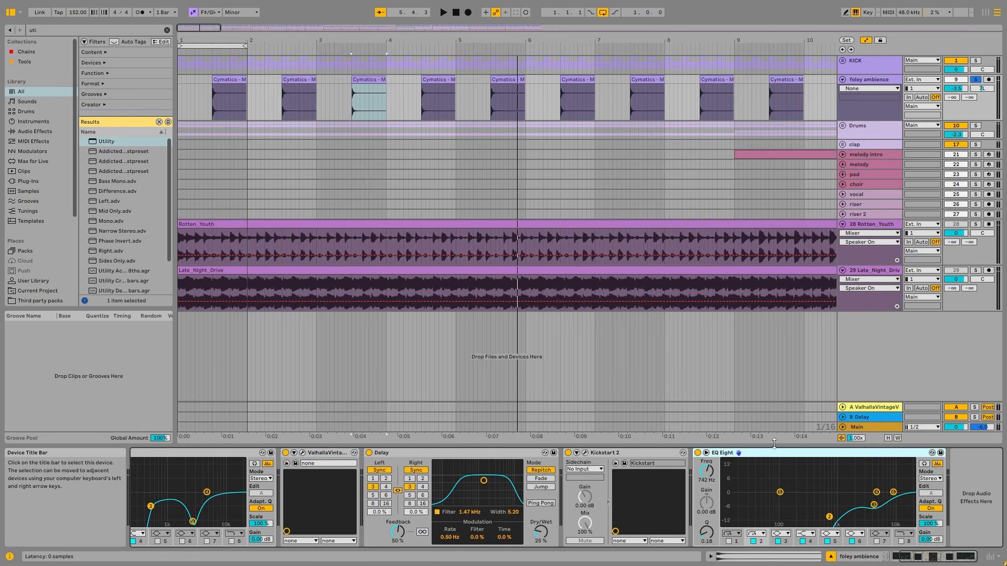
- Fold the foley ambience track, and solo and expand the Drums group
{"action": "scroll", "coordinate": [344, 105], "scroll_direction": "down", "scroll_amount": 10}
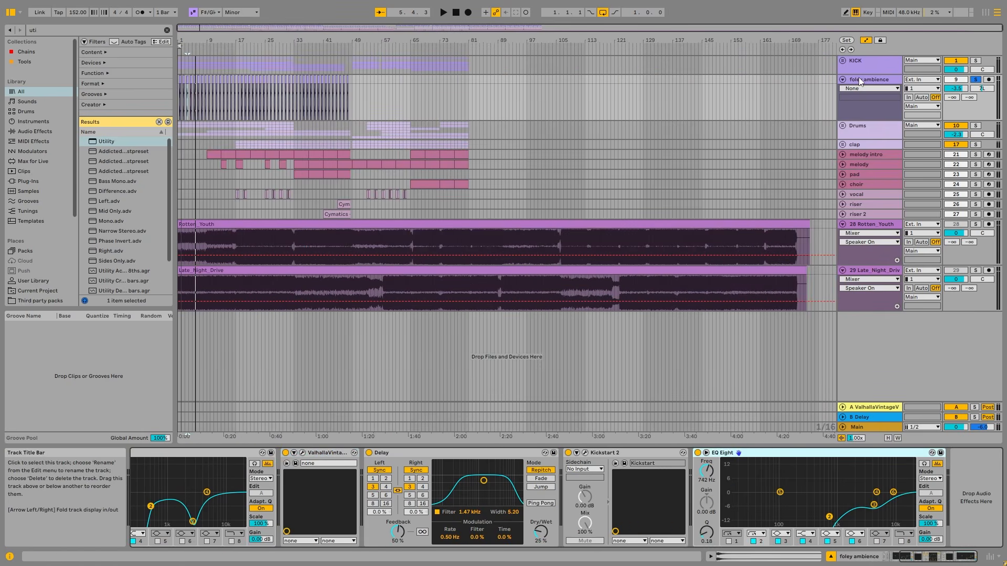
{"action": "key", "text": "Left"}
{"action": "left_click", "coordinate": [866, 93]}
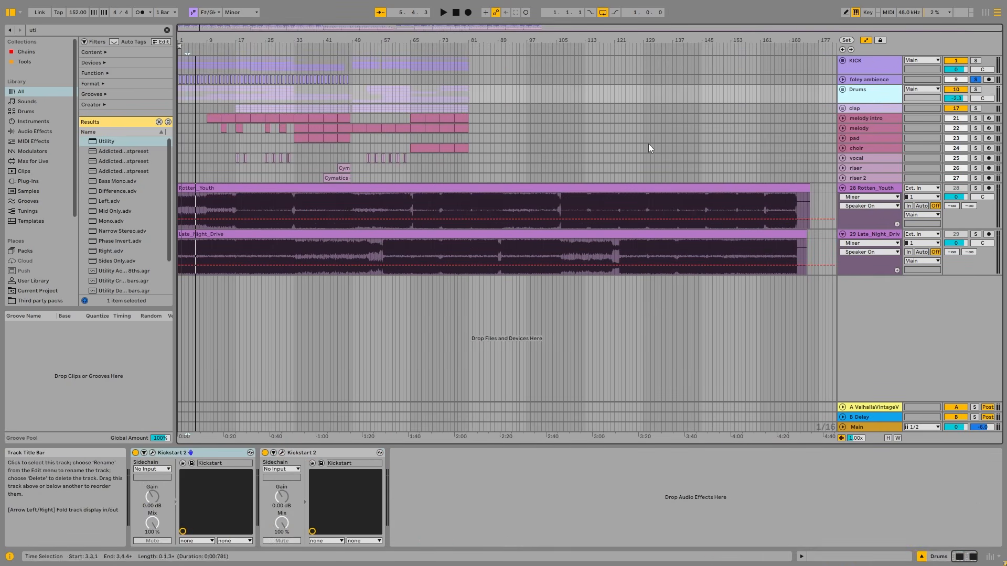
{"action": "left_click", "coordinate": [976, 90]}
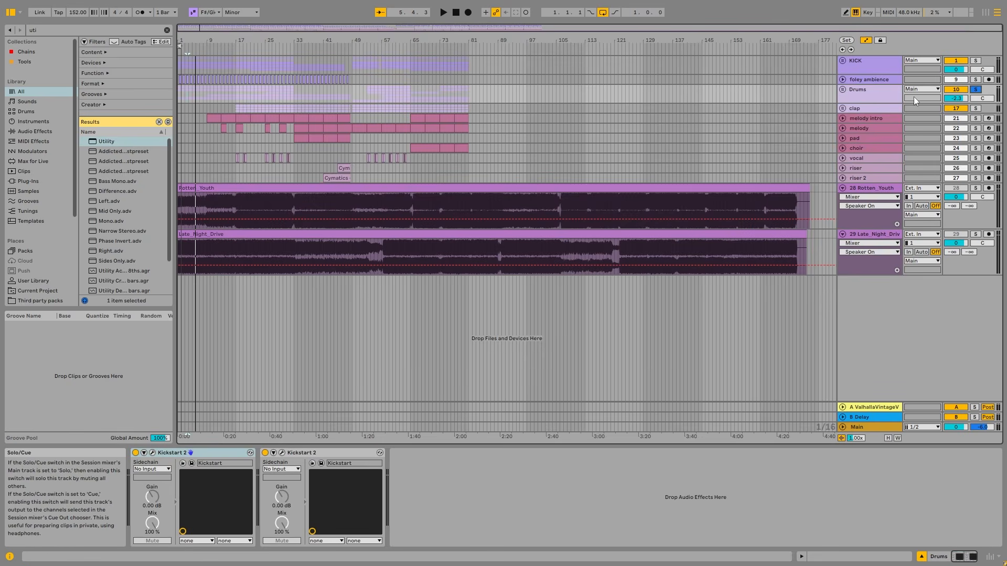
{"action": "left_click", "coordinate": [843, 89]}
- Unfold all tracks inside the Drums group, from OH to ride, to show their clips
{"action": "left_click", "coordinate": [860, 136]}
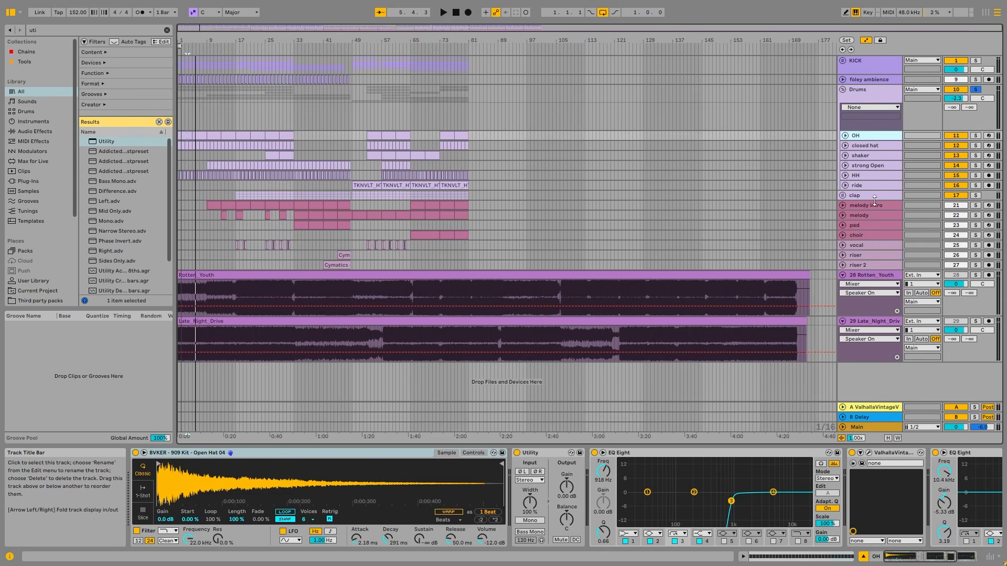
{"action": "left_click", "coordinate": [869, 183], "text": "shift"}
{"action": "key", "text": "Right"}
- Inspect the sidechain curve and settings of the Kickstart 2 plug-in on the Drums group and close its window
{"action": "left_click", "coordinate": [876, 93]}
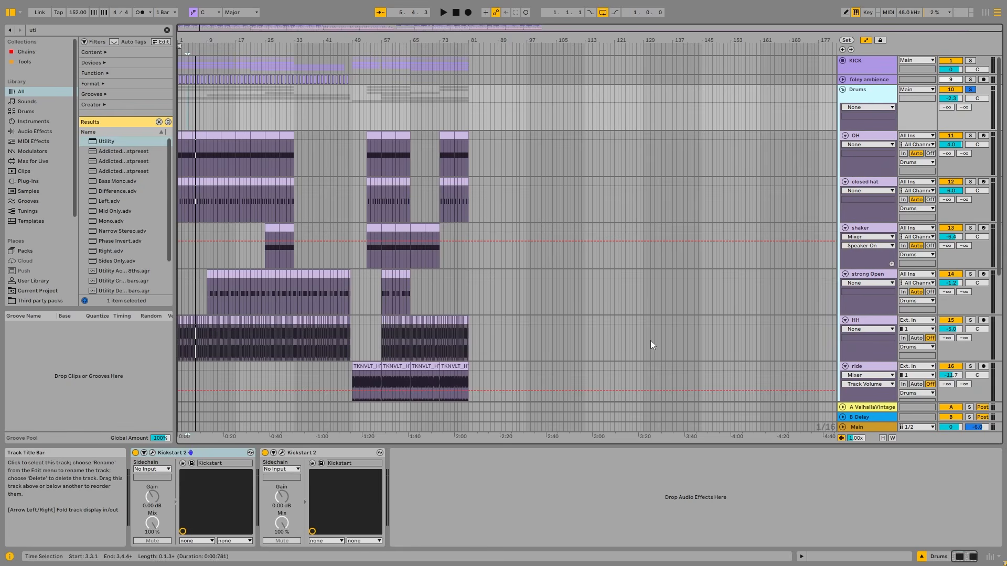
{"action": "left_click", "coordinate": [152, 452]}
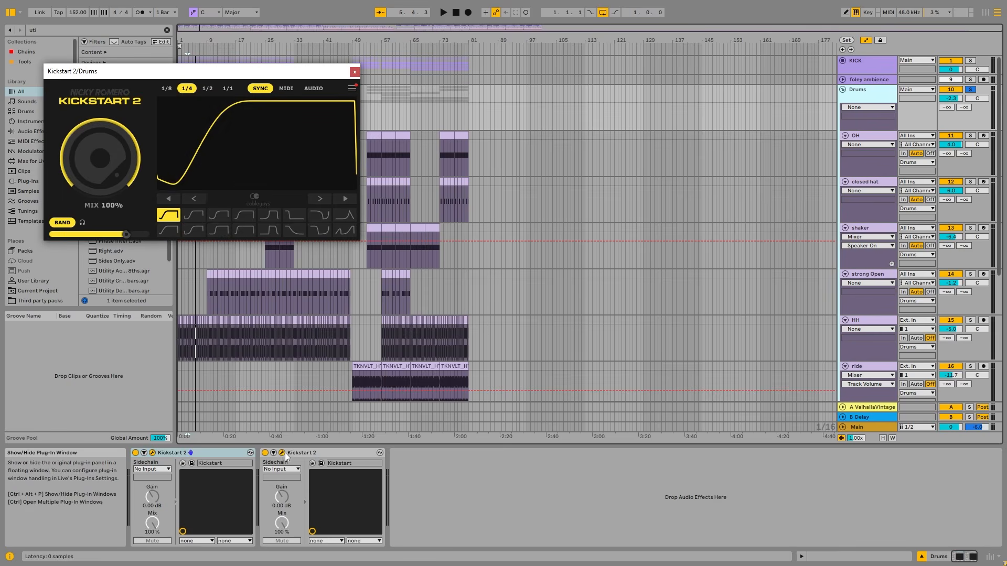
{"action": "left_click_drag", "start_coordinate": [230, 74], "coordinate": [559, 79]}
{"action": "left_click", "coordinate": [355, 72]}
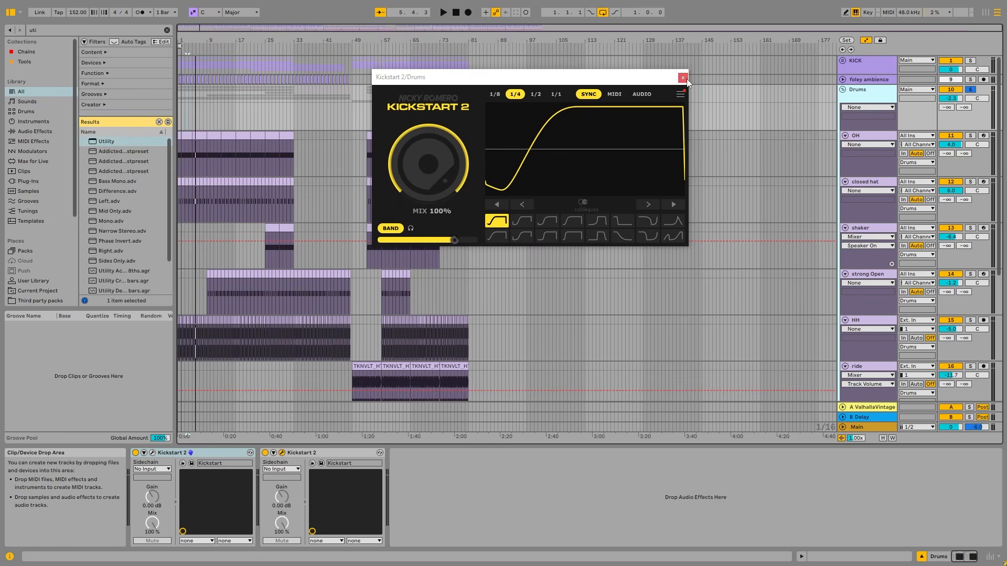
{"action": "left_click", "coordinate": [685, 78]}
- Fold the Drums group's tracks, and solo and unfold only the OH track
{"action": "left_click", "coordinate": [867, 137]}
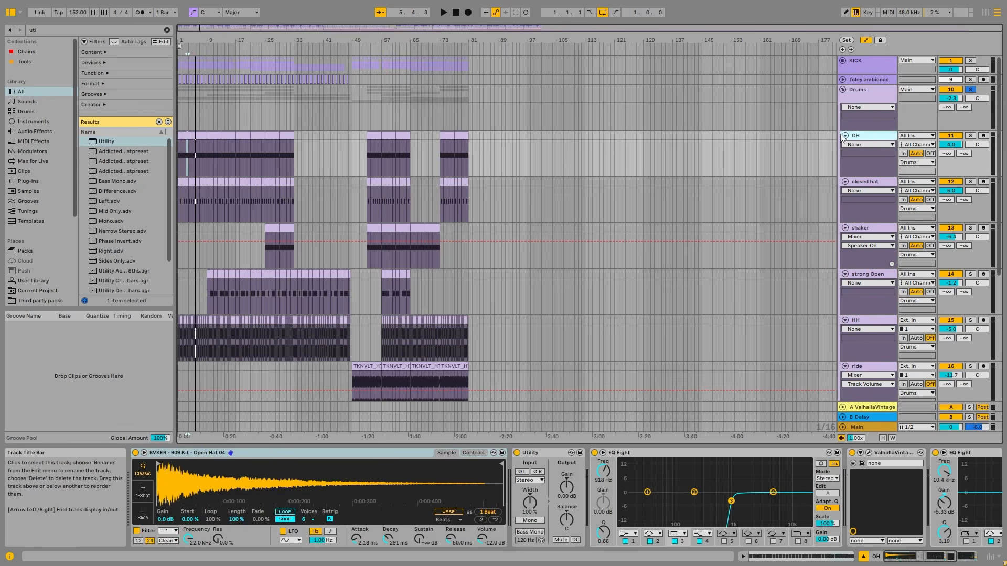
{"action": "key", "text": "ctrl+a"}
{"action": "left_click", "coordinate": [845, 136]}
{"action": "left_click", "coordinate": [976, 135]}
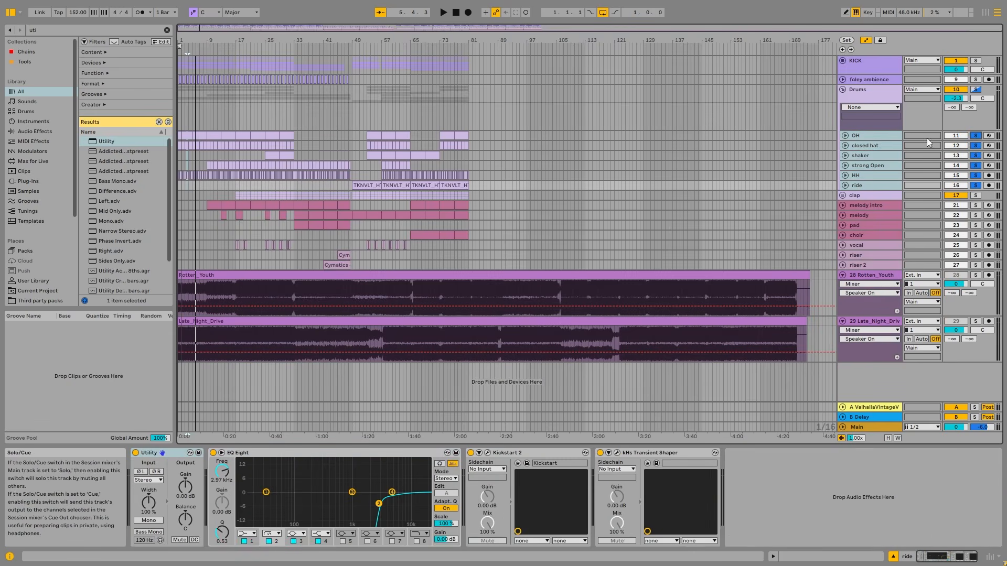
{"action": "left_click", "coordinate": [885, 137]}
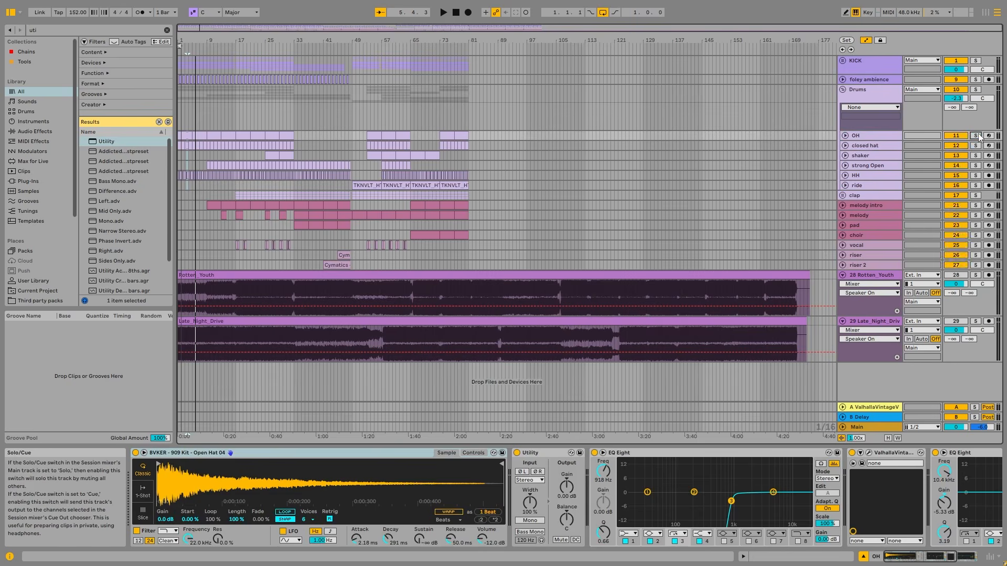
{"action": "left_click", "coordinate": [845, 135]}
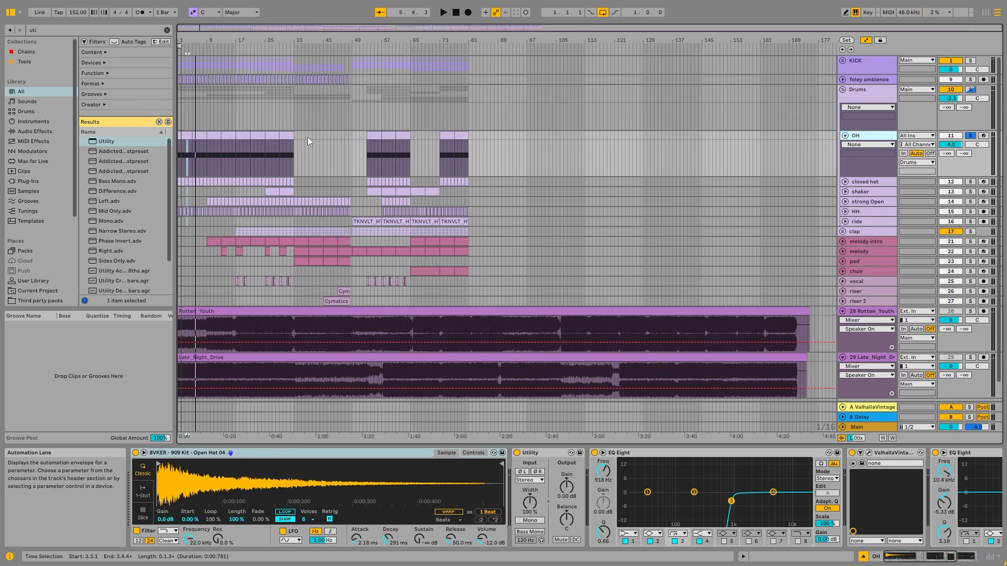
- Play the soloed OH track from bar 1 and show the notes of its first clip
{"action": "left_click", "coordinate": [184, 136]}
{"action": "key", "text": "space"}
{"action": "scroll", "coordinate": [184, 136], "scroll_direction": "up", "scroll_amount": 6}
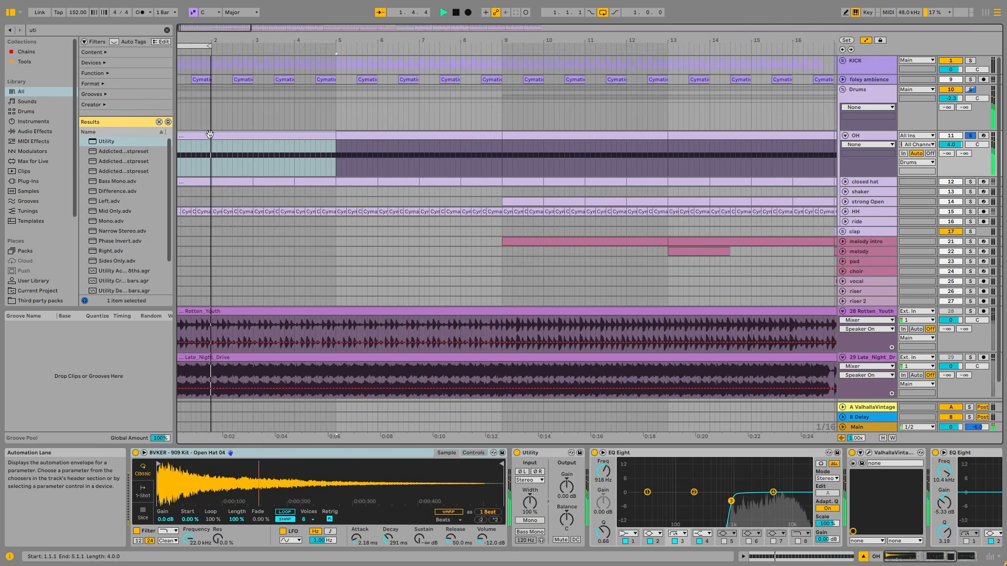
{"action": "key", "text": "shift+Tab"}
{"action": "key", "text": "space"}
{"action": "key", "text": "space"}
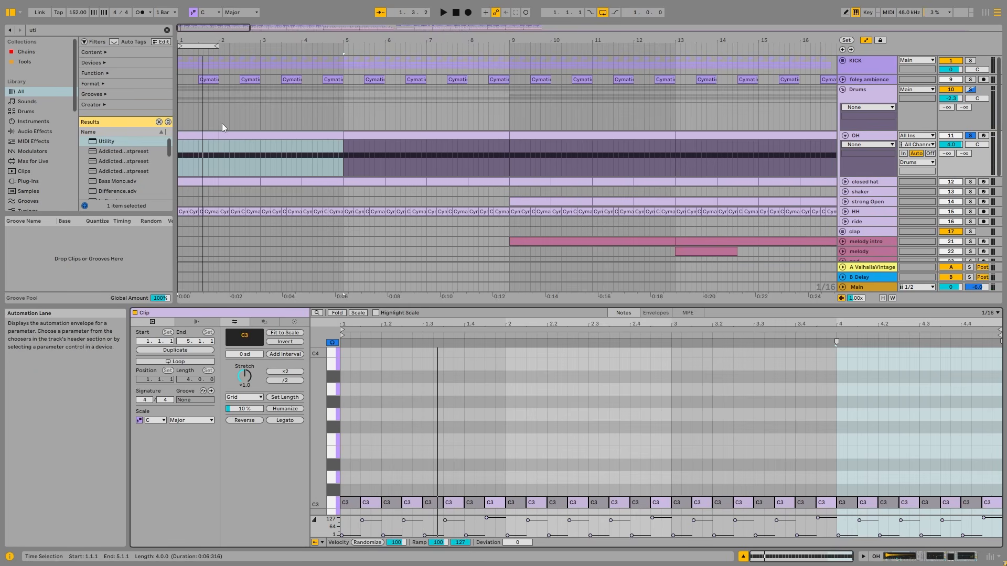
- Delete the first C3 note of the OH clip and undo the deletion
{"action": "double_click", "coordinate": [348, 497]}
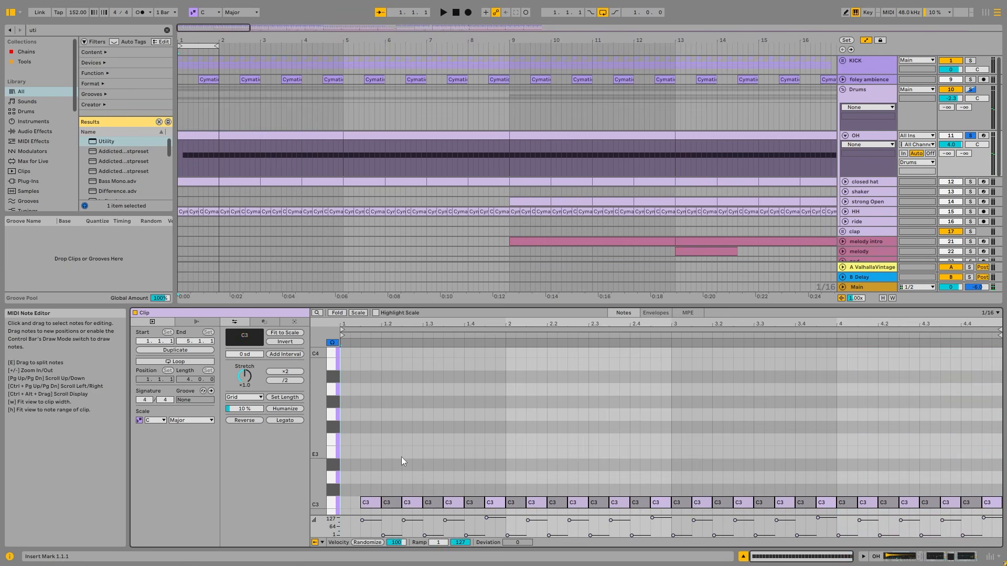
{"action": "key", "text": "ctrl+z"}
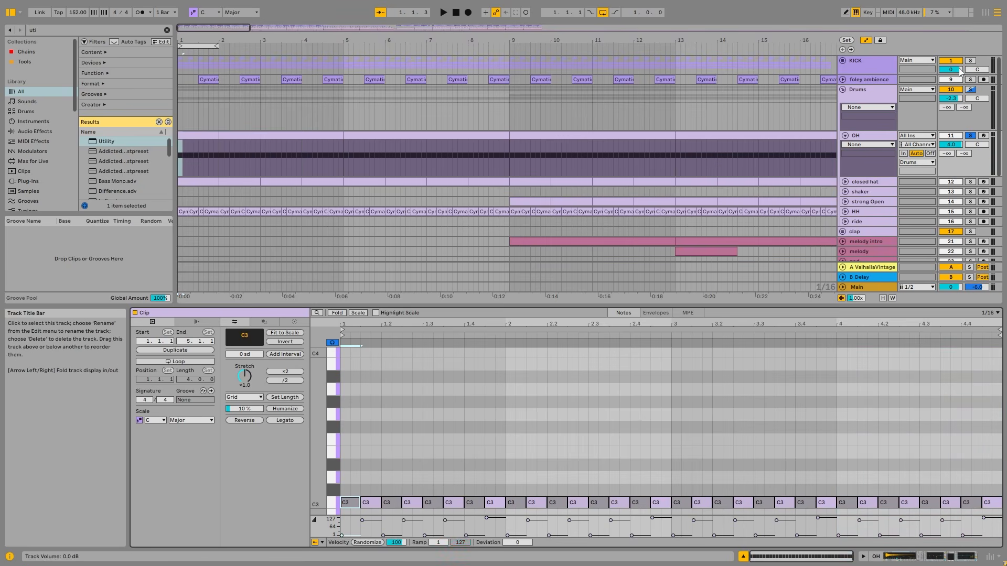
- Solo the KICK track alongside OH for a listen, and inspect the OH sampler's sample and control settings
{"action": "left_click", "coordinate": [971, 62]}
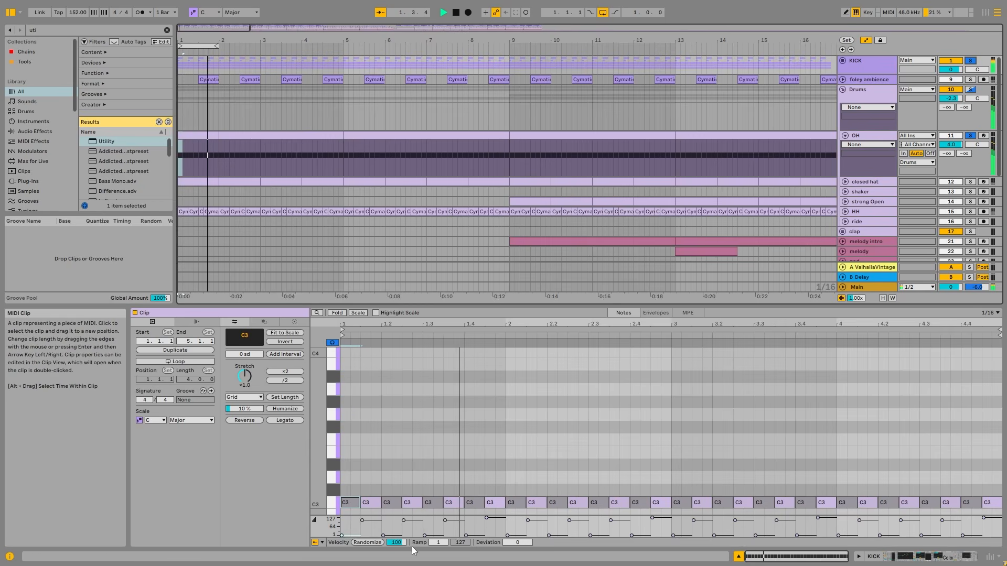
{"action": "left_click", "coordinate": [874, 146]}
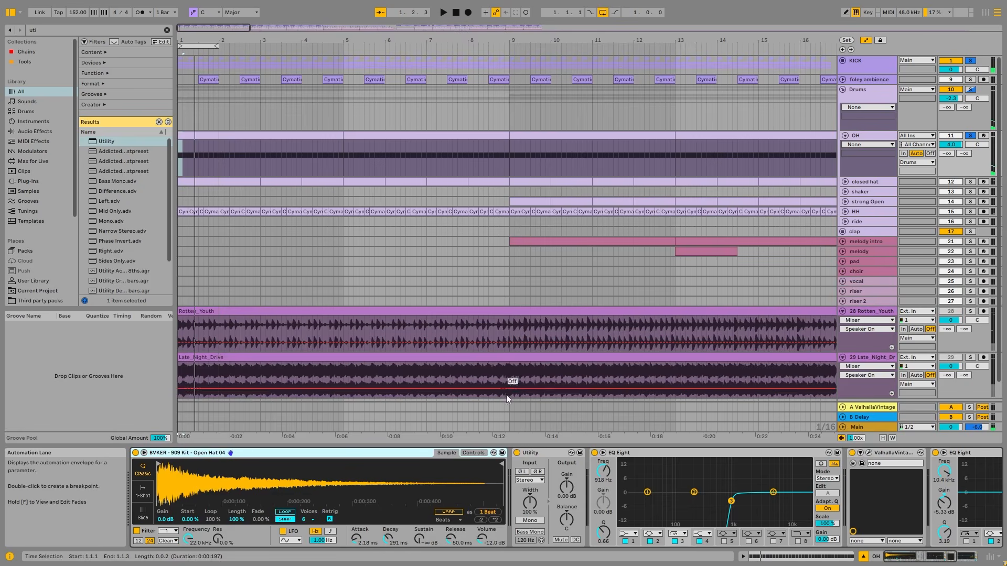
{"action": "left_click", "coordinate": [474, 453]}
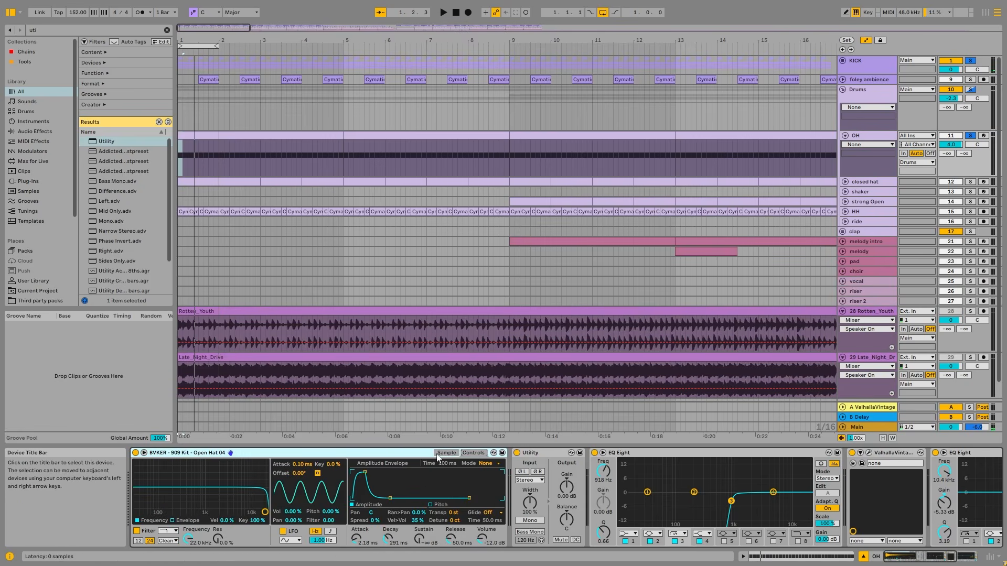
{"action": "left_click", "coordinate": [449, 453]}
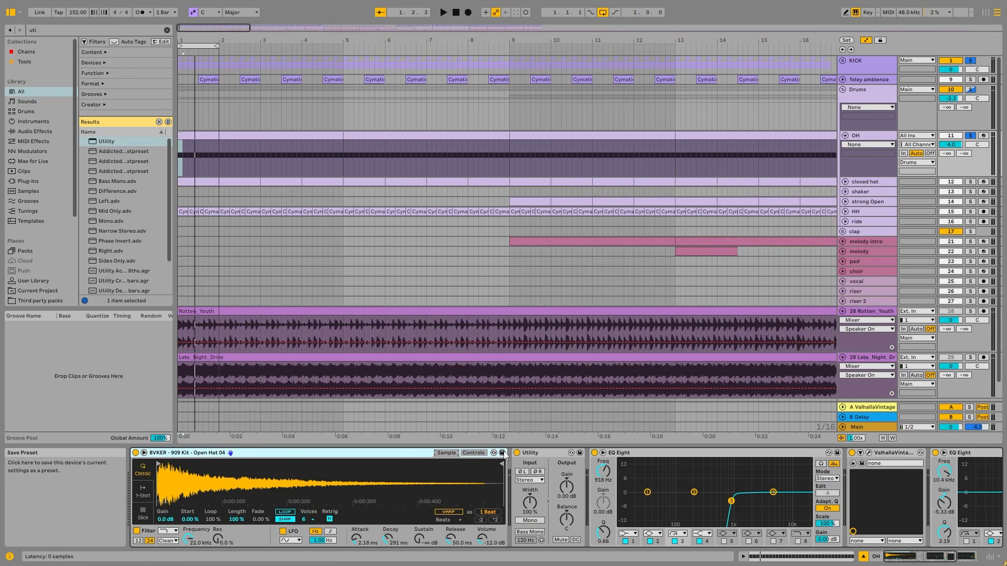
- Inspect the OH track's two EQ Eight devices and its ValhallaVintageVerb settings, and close the reverb window
{"action": "scroll", "coordinate": [454, 454], "scroll_direction": "right", "scroll_amount": 3}
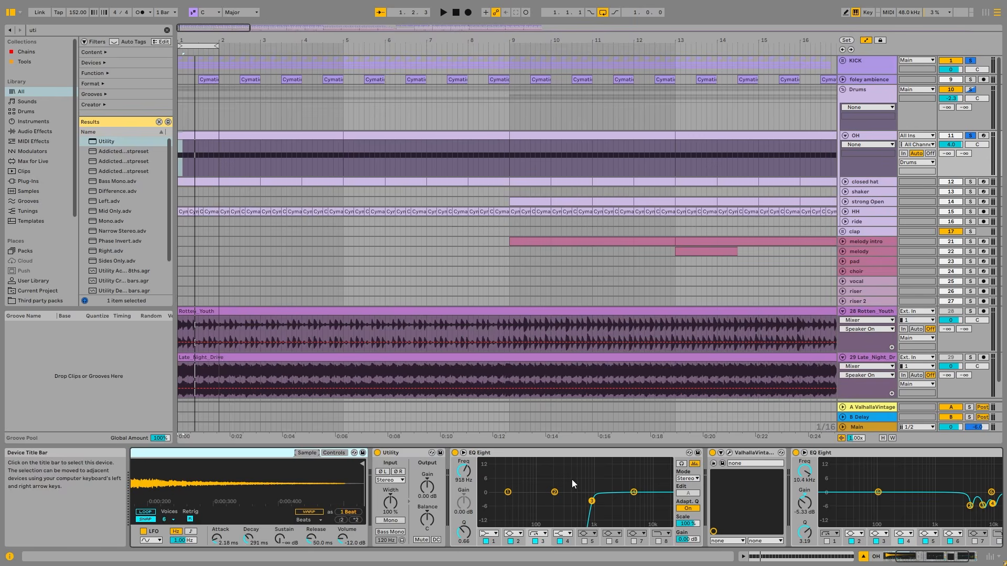
{"action": "left_click", "coordinate": [463, 452]}
{"action": "double_click", "coordinate": [498, 365]}
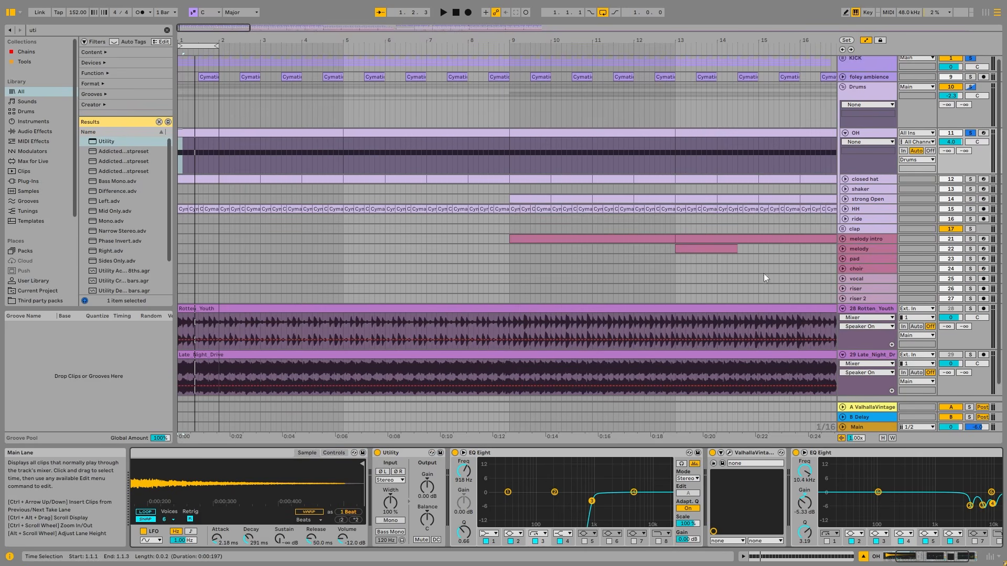
{"action": "left_click", "coordinate": [729, 453]}
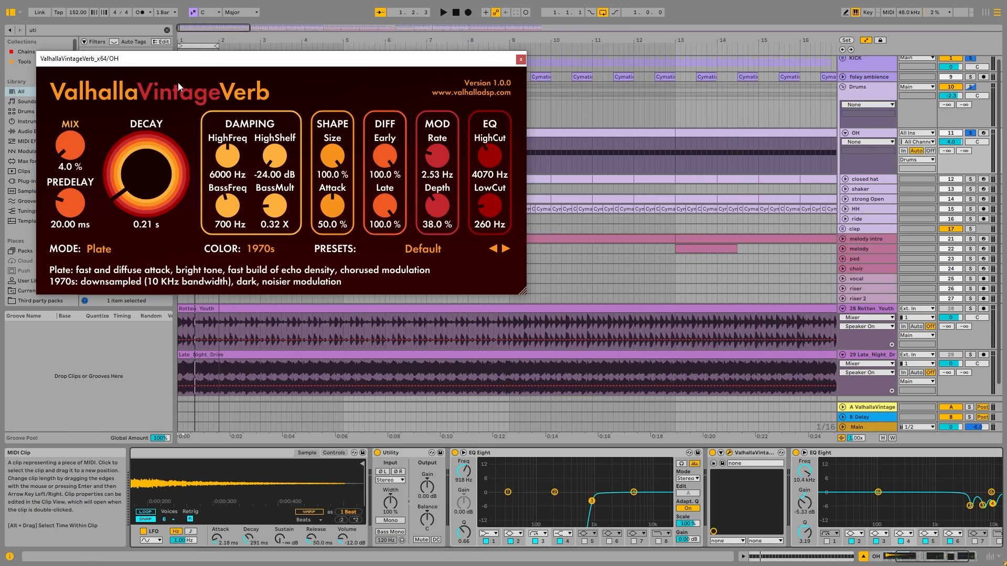
{"action": "left_click", "coordinate": [521, 59]}
{"action": "left_click", "coordinate": [810, 452]}
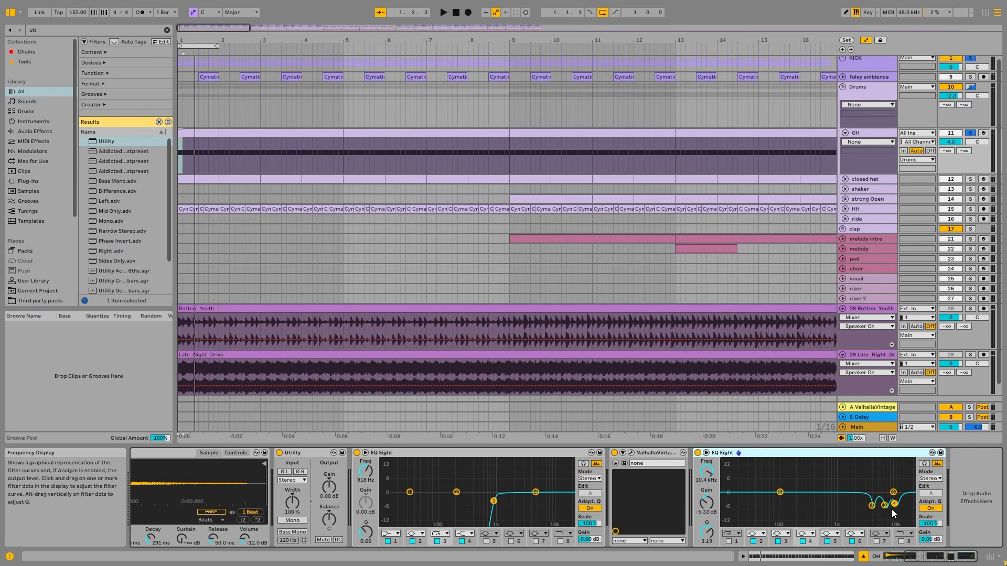
{"action": "left_click", "coordinate": [880, 132]}
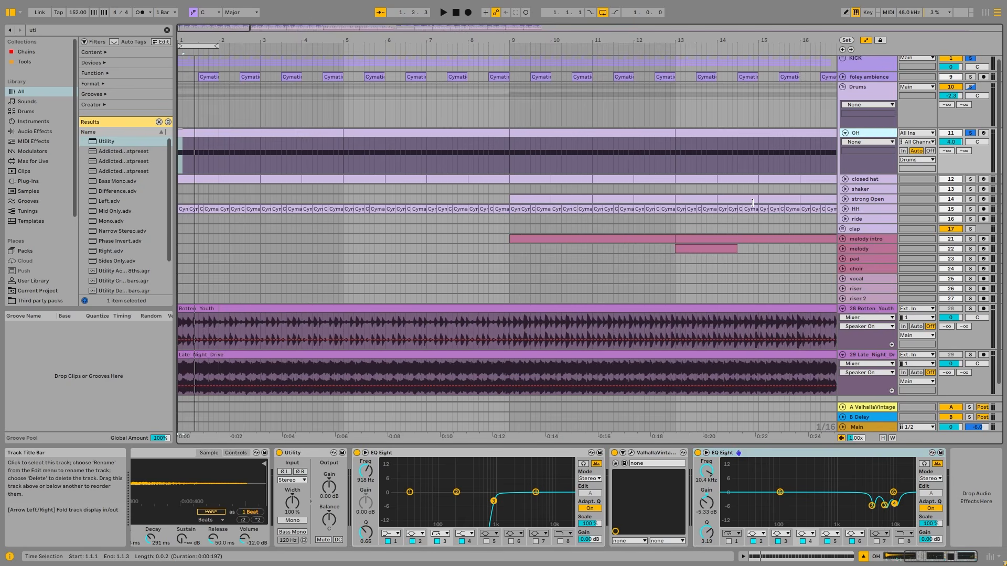
- Fold the OH track, and unfold, solo and play the closed hat track from its first clip
{"action": "left_click", "coordinate": [845, 133]}
{"action": "left_click", "coordinate": [846, 146]}
{"action": "left_click", "coordinate": [206, 147]}
{"action": "key", "text": "s"}
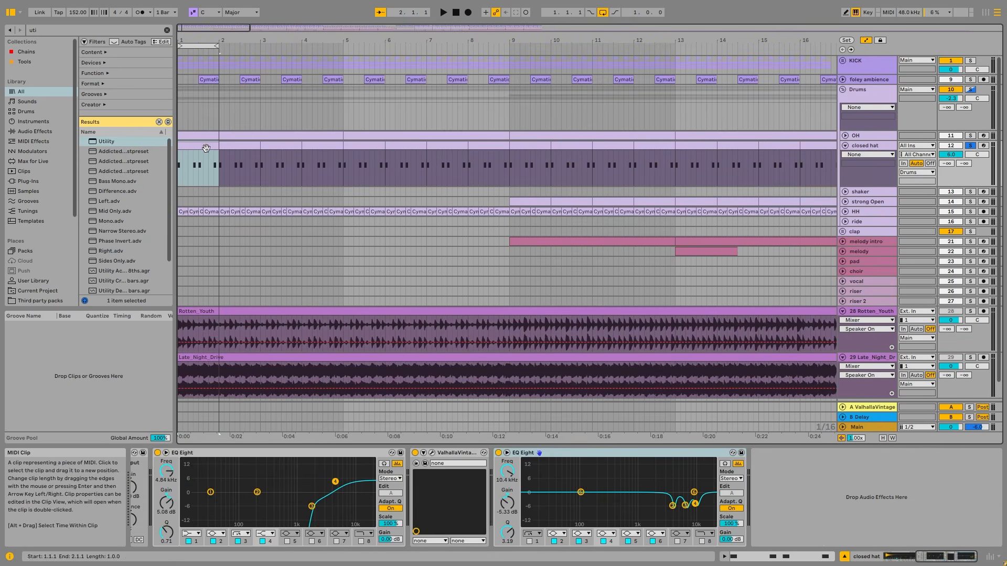
{"action": "key", "text": "space"}
{"action": "scroll", "coordinate": [193, 175], "scroll_direction": "down", "scroll_amount": 2}
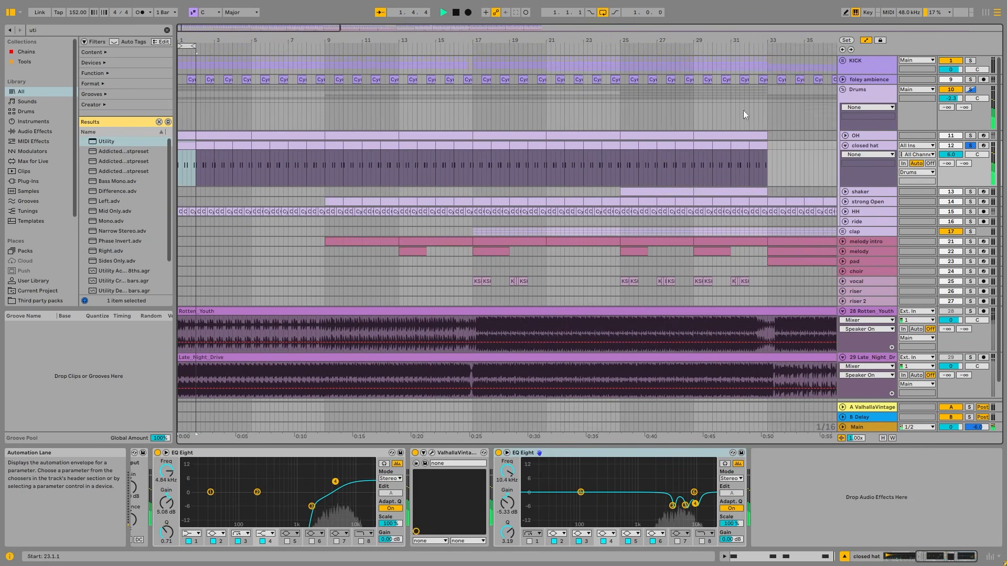
- Solo the Drums group and the KICK track alongside the closed hat and listen to them together
{"action": "left_click", "coordinate": [971, 90], "text": "ctrl"}
{"action": "left_click", "coordinate": [970, 60], "text": "ctrl"}
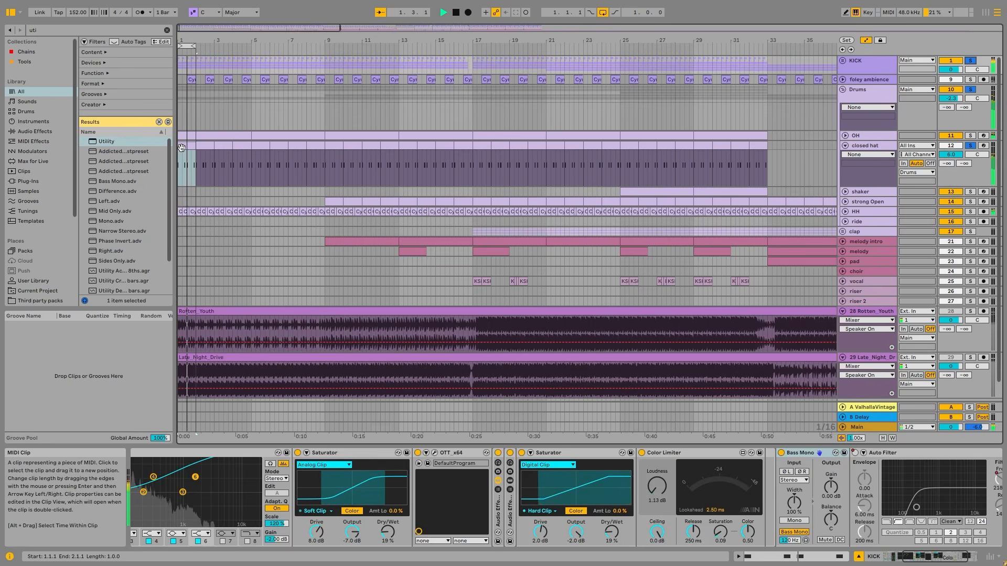
{"action": "key", "text": "space"}
- Select the first closed hat clip, solo only that track and play it from bar 1
{"action": "scroll", "coordinate": [181, 148], "scroll_direction": "up", "scroll_amount": 6}
{"action": "left_click", "coordinate": [181, 148]}
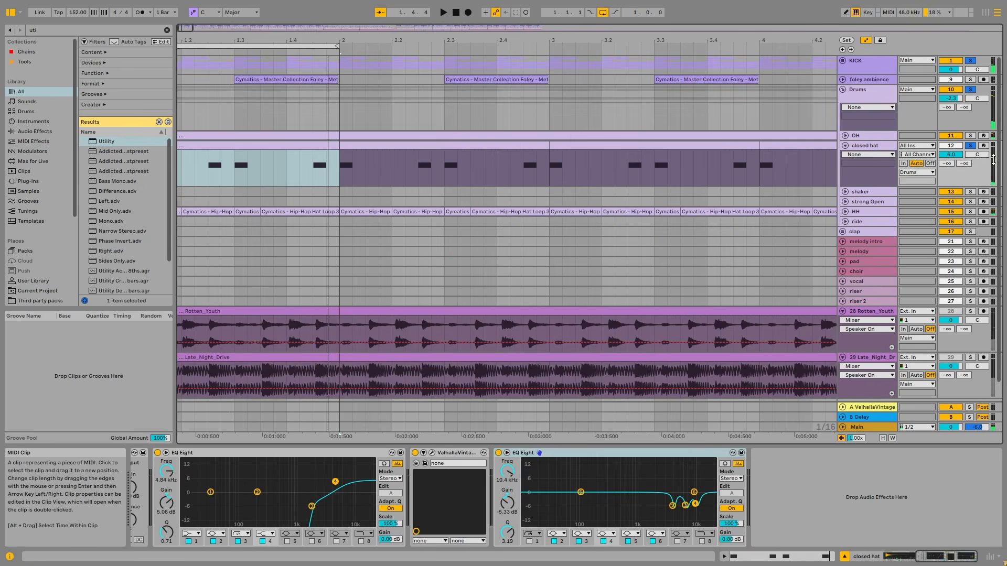
{"action": "left_click", "coordinate": [971, 146]}
{"action": "key", "text": "space"}
{"action": "key", "text": "space"}
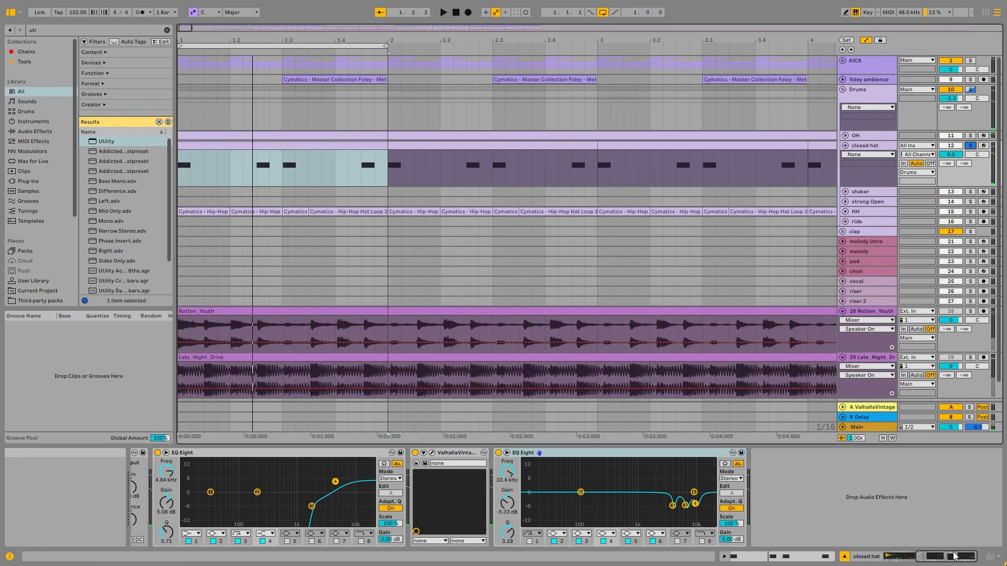
- Inspect the sample and control settings of the closed hat track's 909 Kit - Closed Hat 01 sampler
{"action": "left_click_drag", "start_coordinate": [954, 557], "coordinate": [914, 557]}
{"action": "left_click", "coordinate": [257, 453]}
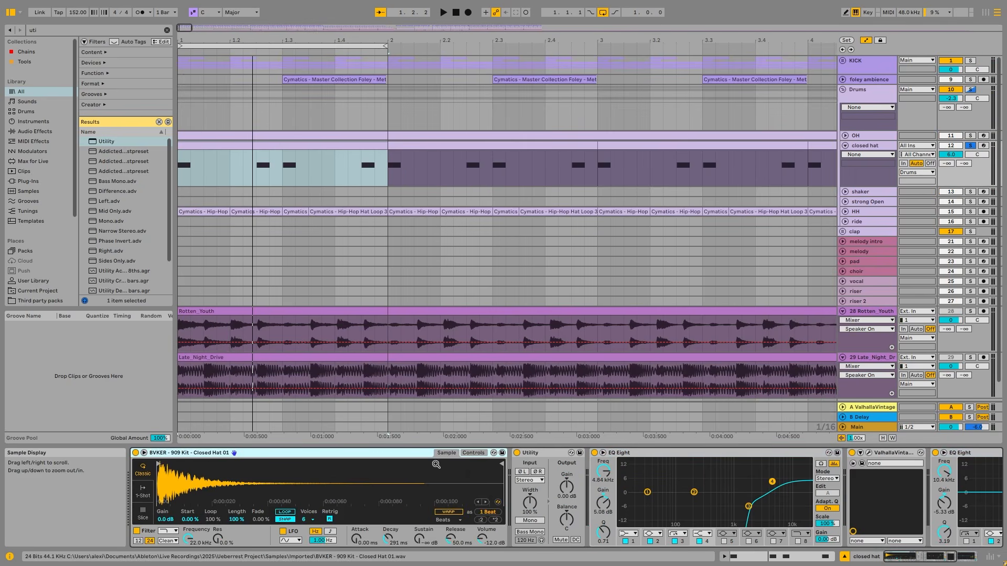
{"action": "left_click", "coordinate": [473, 452]}
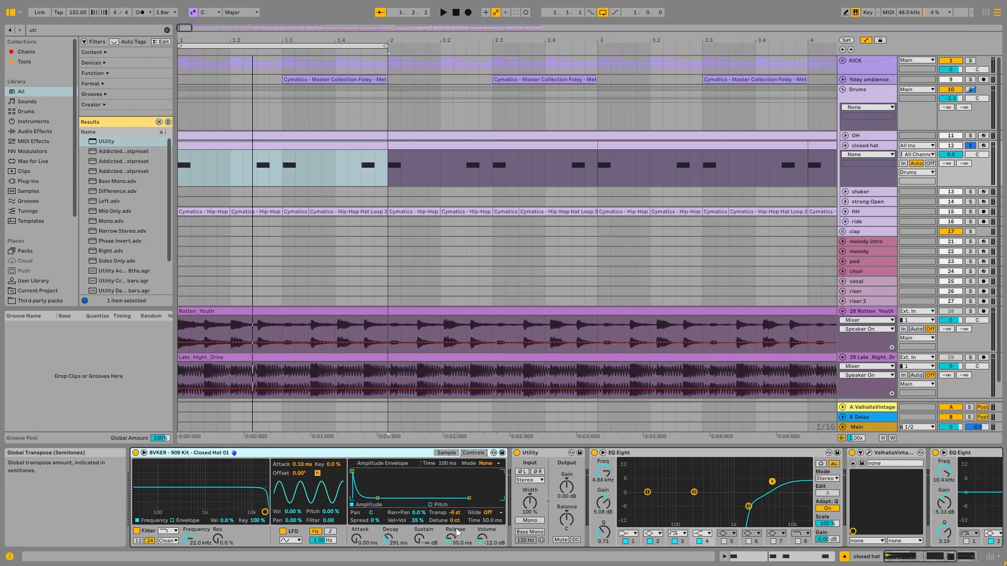
{"action": "left_click", "coordinate": [446, 453]}
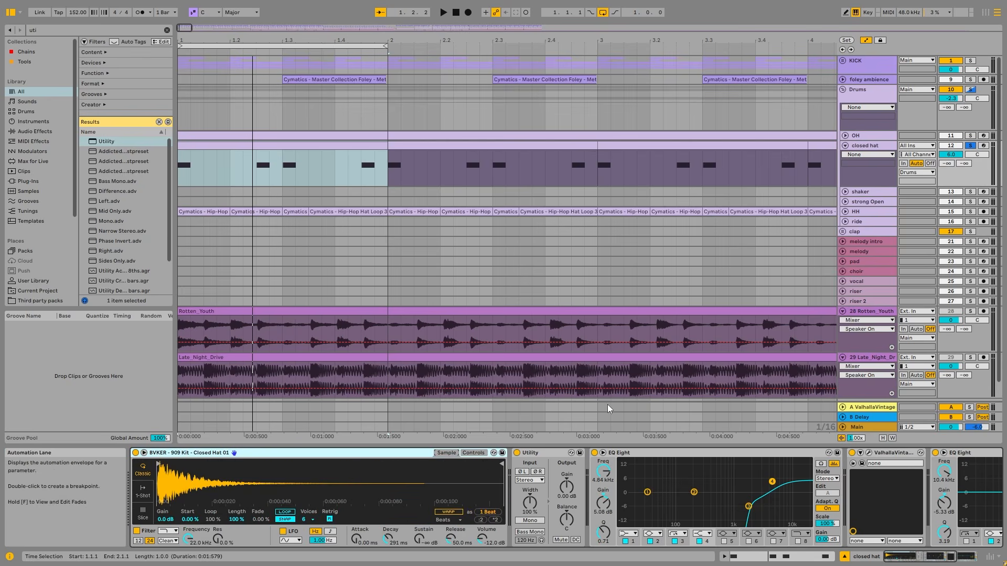
- Inspect the EQ Eight and ValhallaVintageVerb devices on the closed hat track
{"action": "left_click_drag", "start_coordinate": [920, 560], "coordinate": [934, 559]}
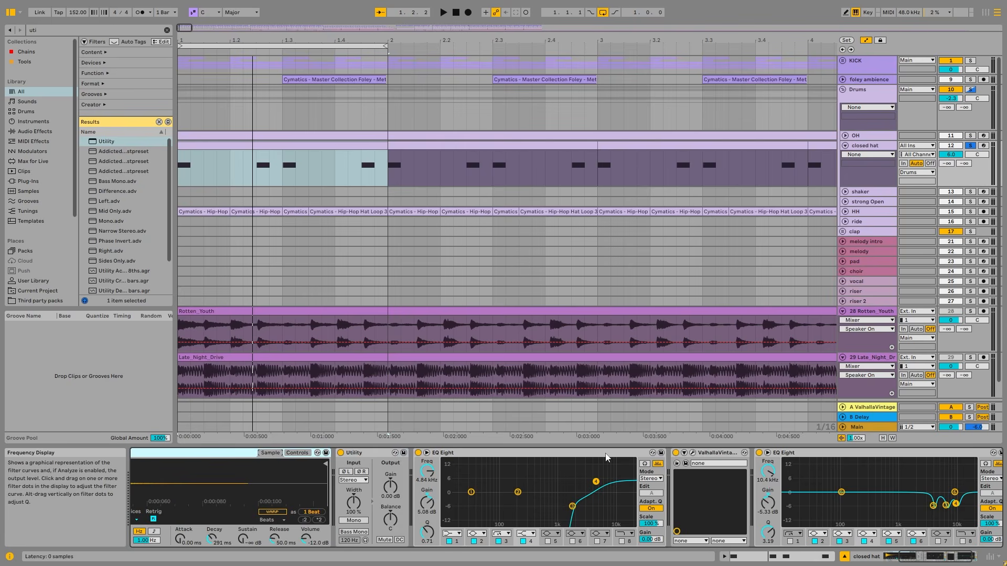
{"action": "left_click", "coordinate": [693, 455]}
{"action": "left_click", "coordinate": [693, 454]}
{"action": "left_click", "coordinate": [795, 454]}
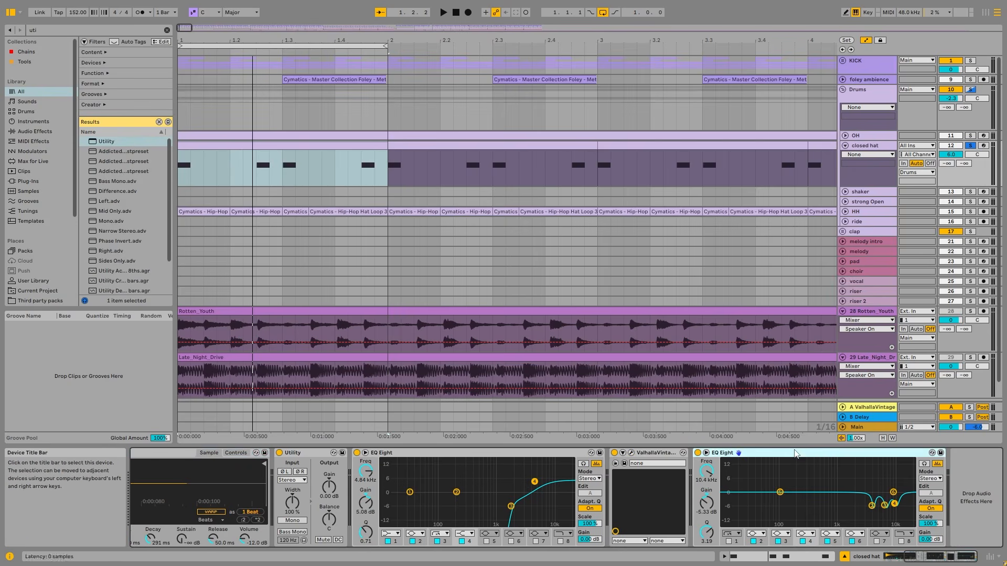
- Fold the closed hat track, unfold the shaker track and fit the whole arrangement in view
{"action": "left_click", "coordinate": [845, 146]}
{"action": "left_click", "coordinate": [845, 155]}
{"action": "key", "text": "w"}
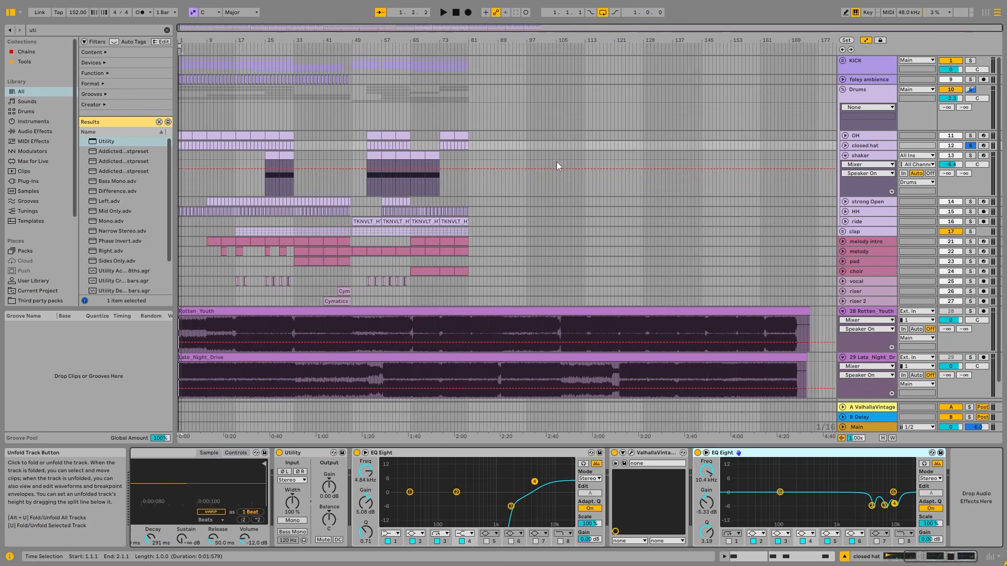
- Solo the shaker track, play its clip at bar 53, and lower the system volume to 96
{"action": "left_click", "coordinate": [369, 154]}
{"action": "key", "text": "space"}
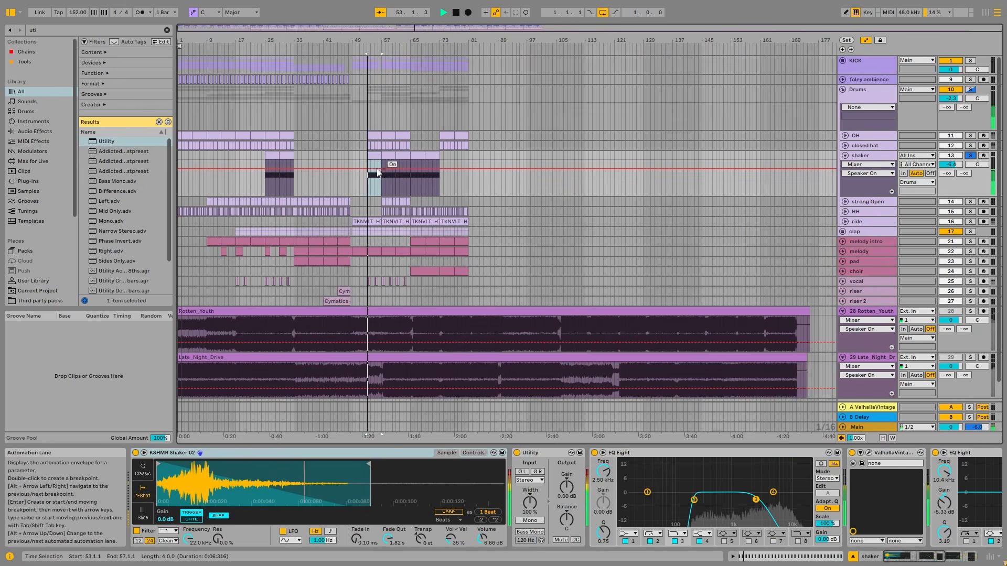
{"action": "key", "text": "space"}
{"action": "key", "text": "XF86AudioLowerVolume"}
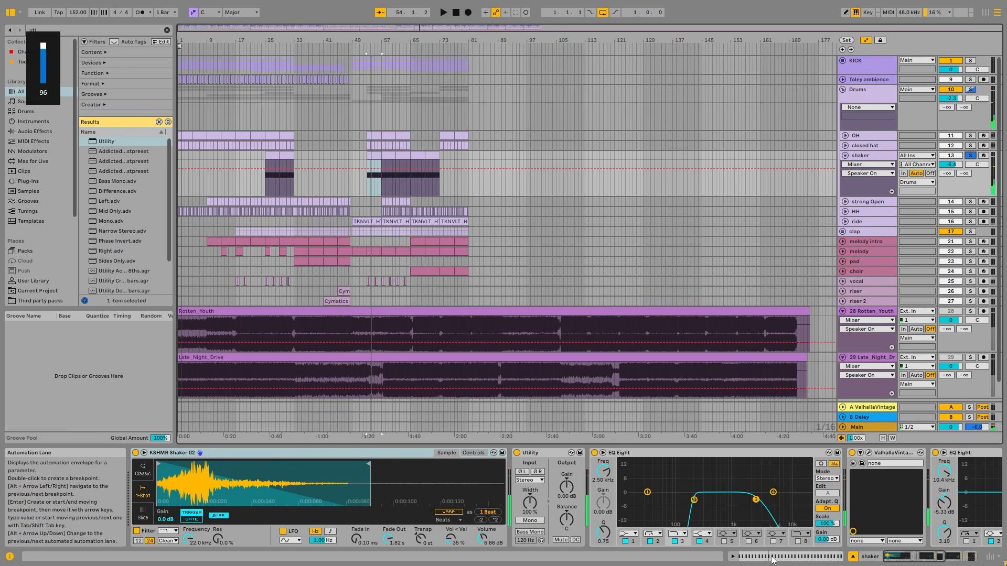
- Show the notes of the shaker clip at bar 25 and examine its pattern
{"action": "scroll", "coordinate": [272, 156], "scroll_direction": "up", "scroll_amount": 8}
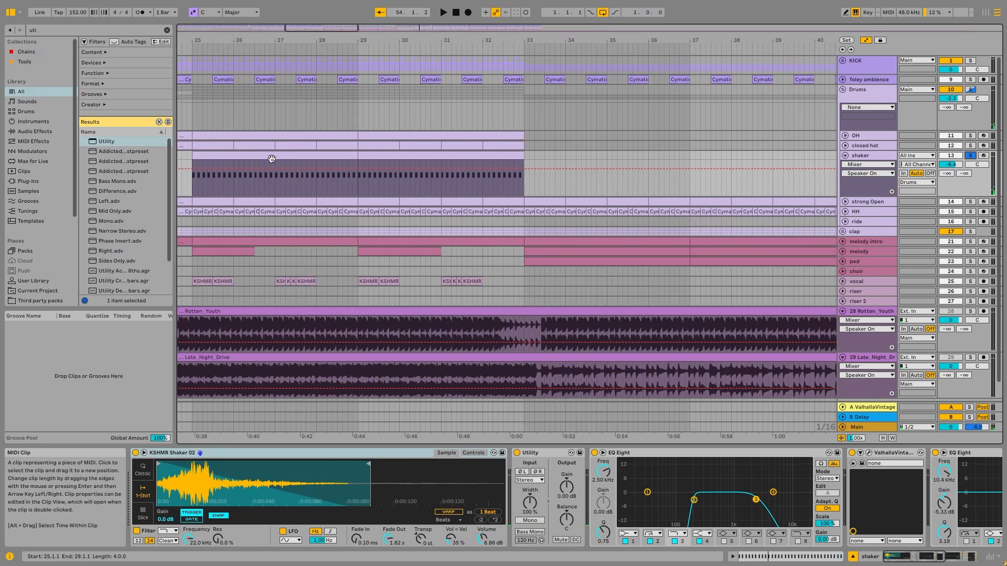
{"action": "double_click", "coordinate": [271, 156]}
{"action": "scroll", "coordinate": [452, 448], "scroll_direction": "down", "scroll_amount": 5}
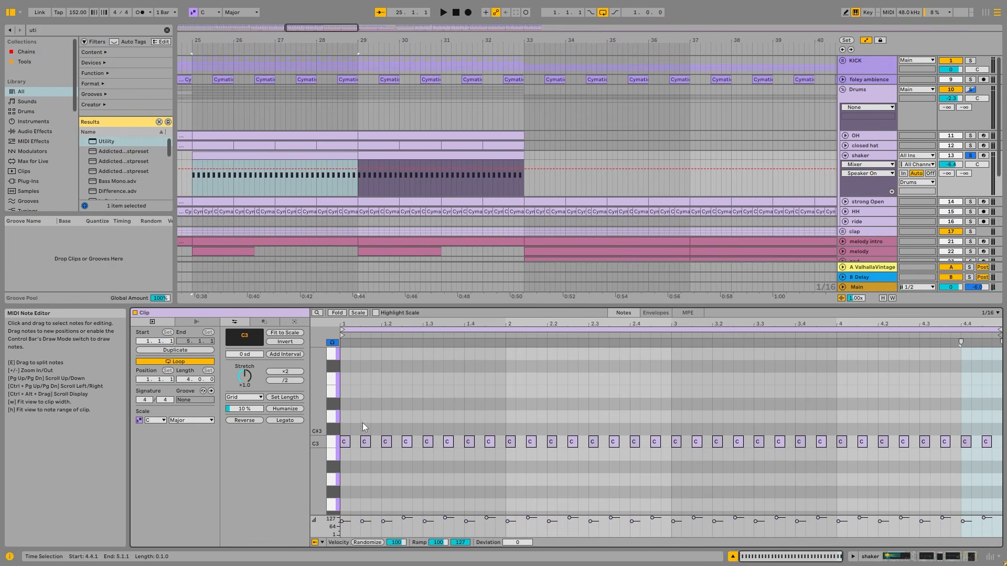
{"action": "right_click", "coordinate": [357, 458]}
{"action": "left_click", "coordinate": [436, 396]}
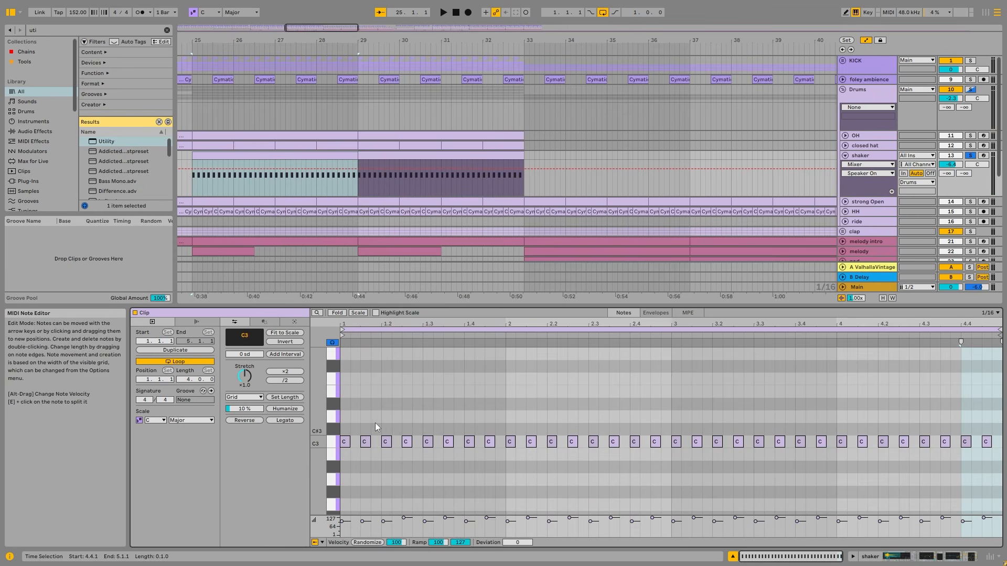
{"action": "scroll", "coordinate": [222, 99], "scroll_direction": "down", "scroll_amount": 3}
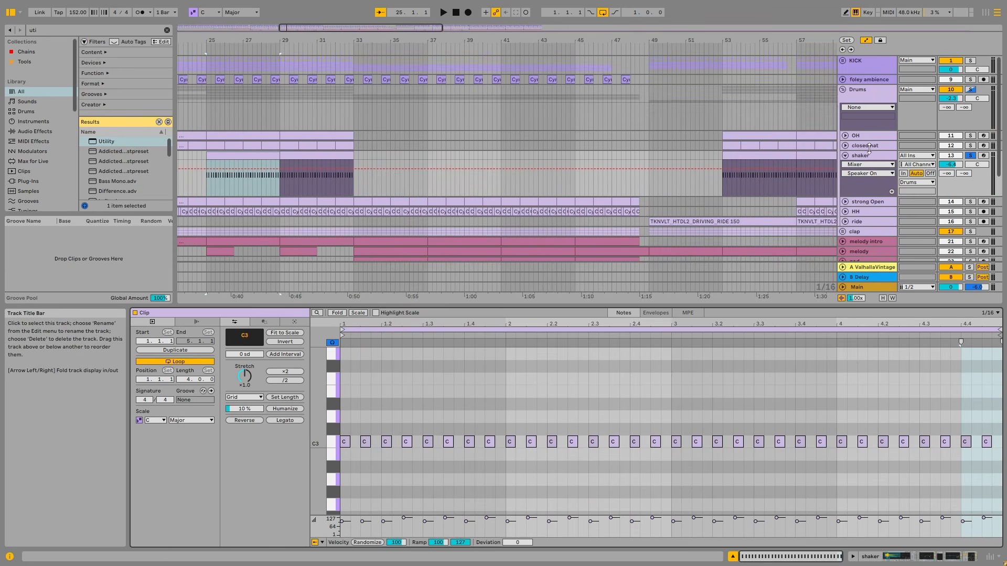
- Show the shaker track's devices and inspect the sample settings of its KSHMR Shaker 02 sampler
{"action": "key", "text": "shift+Tab"}
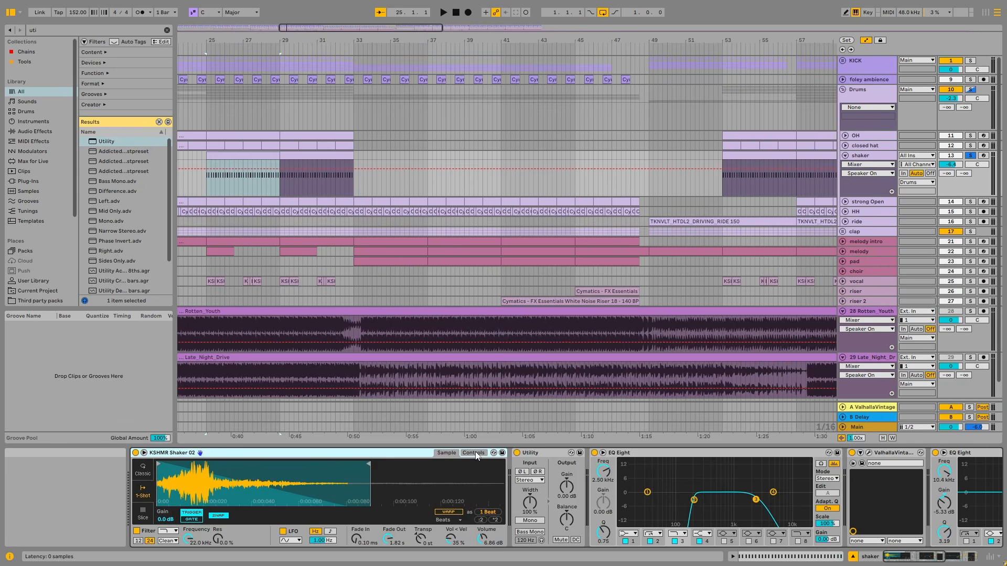
{"action": "left_click", "coordinate": [445, 454]}
{"action": "left_click", "coordinate": [450, 455]}
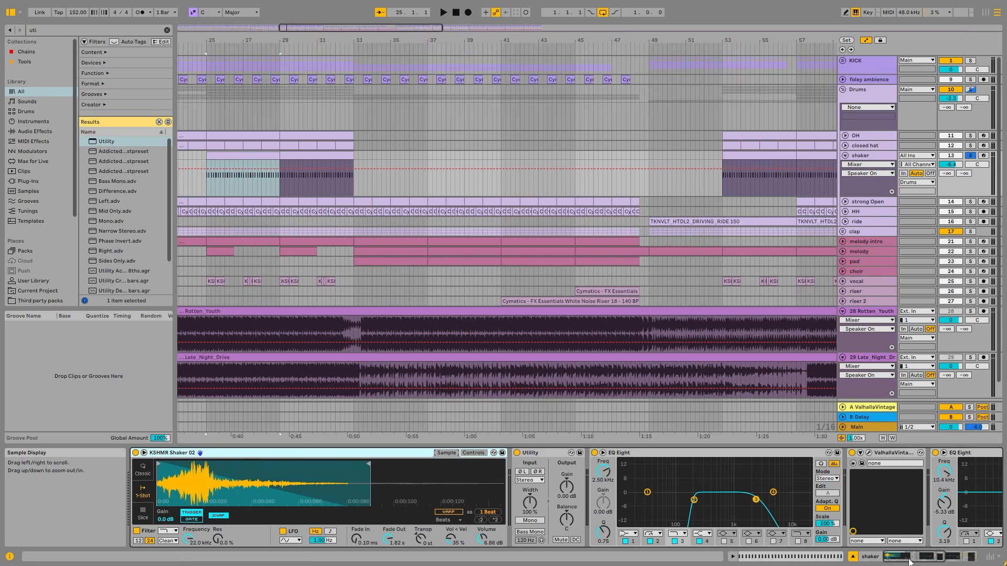
- Play the shaker track, compare its first EQ Eight off and on, and inspect the Delay device
{"action": "scroll", "coordinate": [731, 516], "scroll_direction": "right", "scroll_amount": 3}
{"action": "key", "text": "space"}
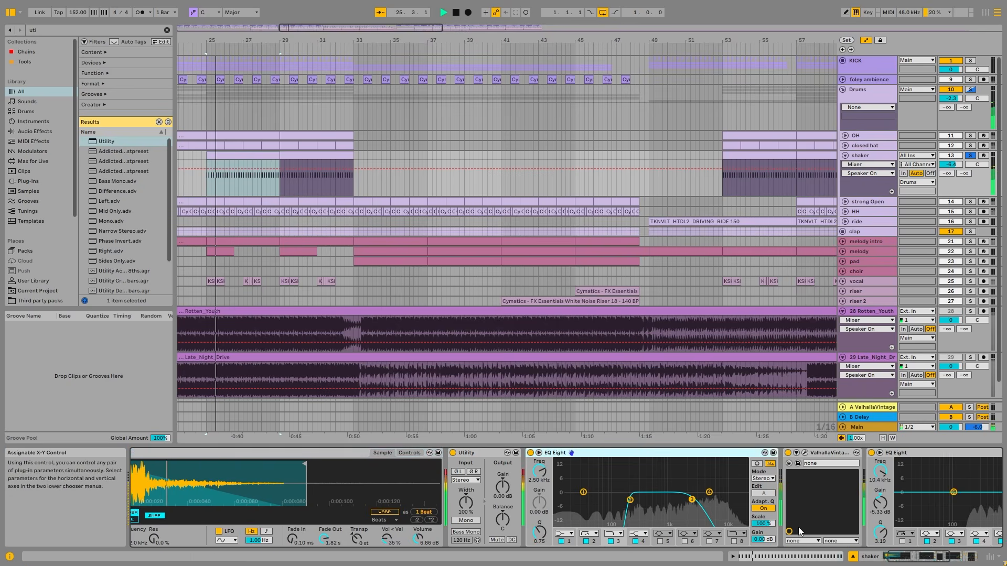
{"action": "left_click", "coordinate": [530, 453]}
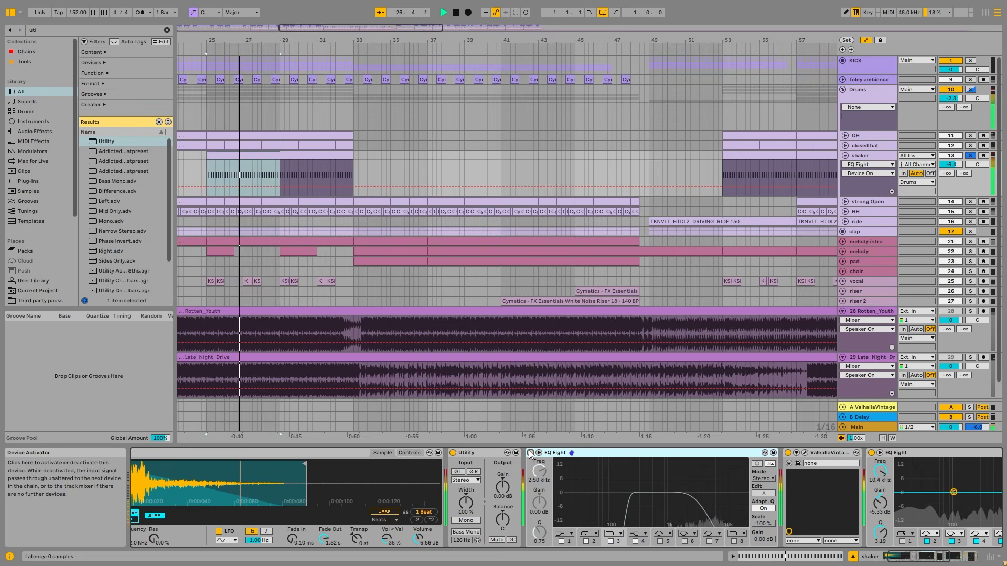
{"action": "left_click", "coordinate": [530, 453]}
{"action": "scroll", "coordinate": [603, 499], "scroll_direction": "right", "scroll_amount": 15}
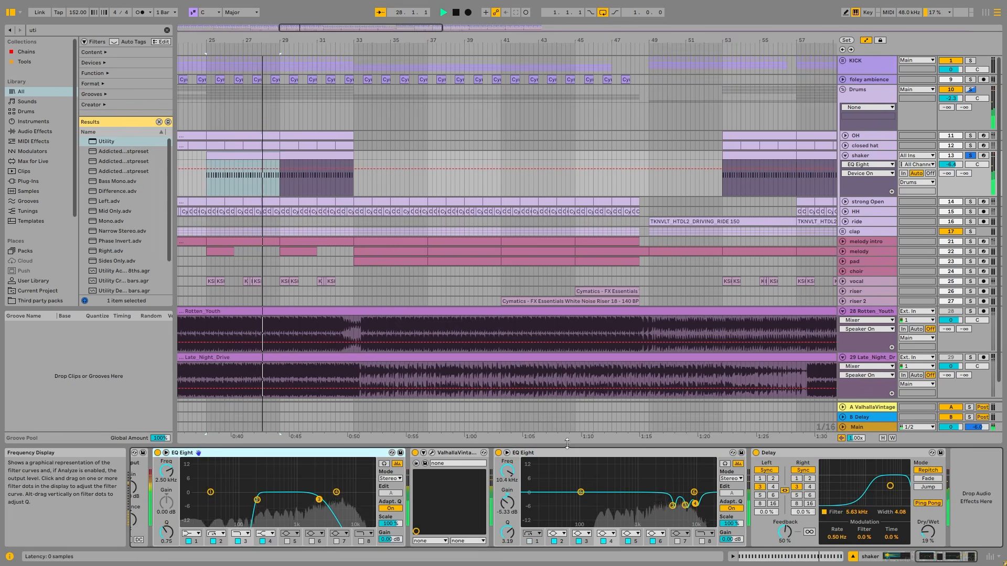
{"action": "left_click", "coordinate": [807, 454]}
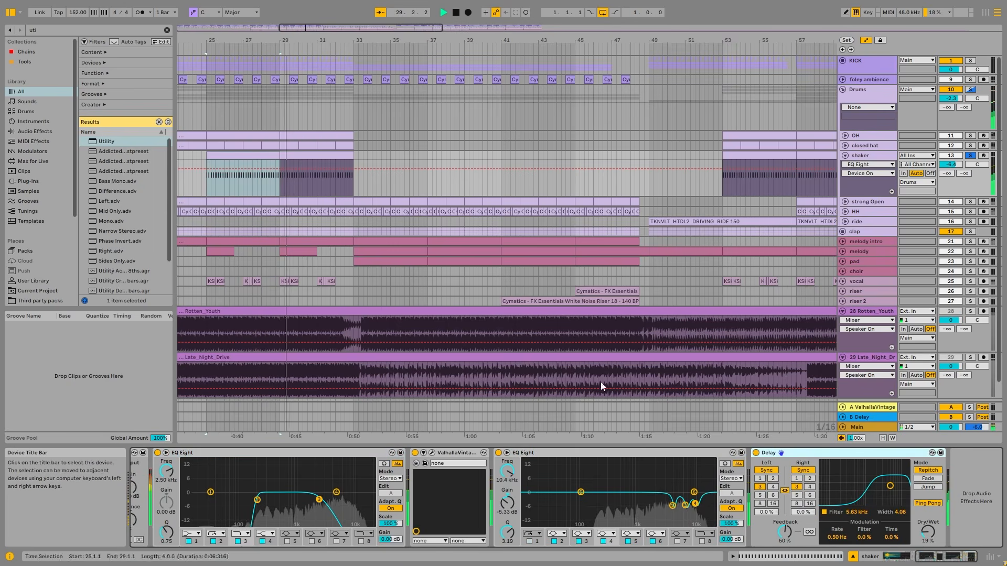
- Fold the shaker track, and unfold and solo the strong Open track
{"action": "left_click", "coordinate": [882, 156]}
{"action": "left_click", "coordinate": [845, 155]}
{"action": "left_click", "coordinate": [845, 165]}
{"action": "left_click", "coordinate": [970, 165]}
{"action": "left_click", "coordinate": [879, 165]}
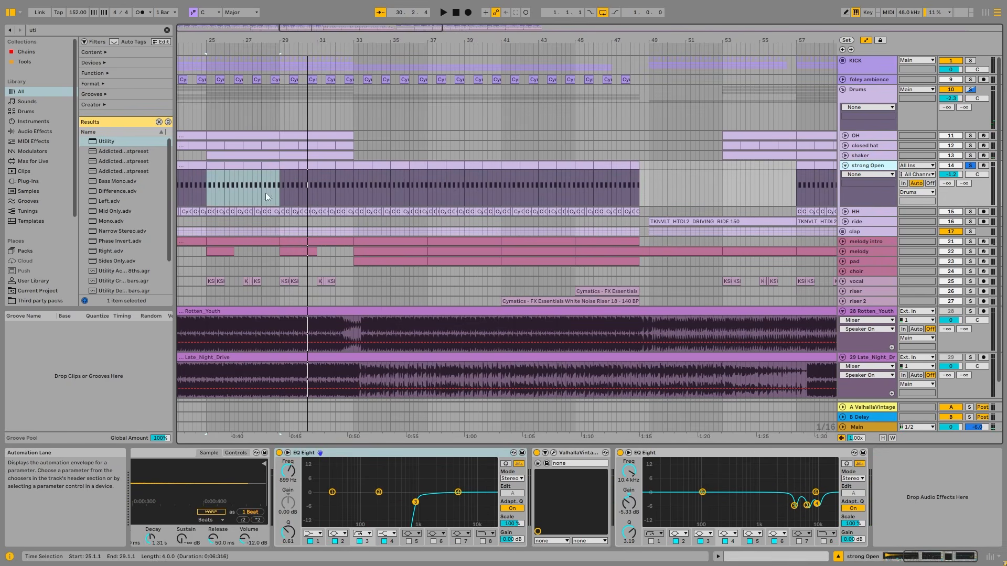
- Show the notes of the strong Open clip at bar 26, and play the track with its devices in view
{"action": "double_click", "coordinate": [238, 167]}
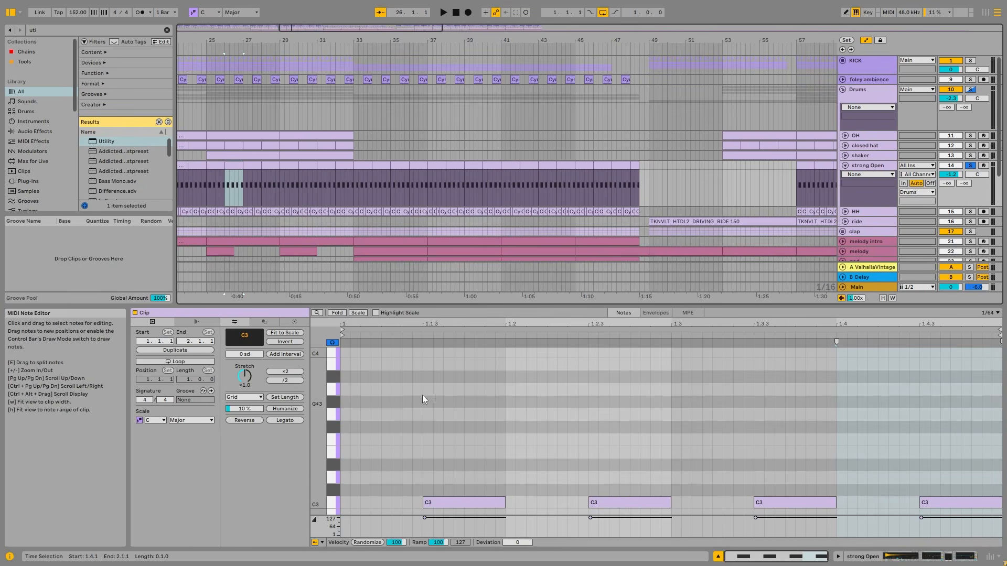
{"action": "double_click", "coordinate": [871, 166]}
{"action": "key", "text": "space"}
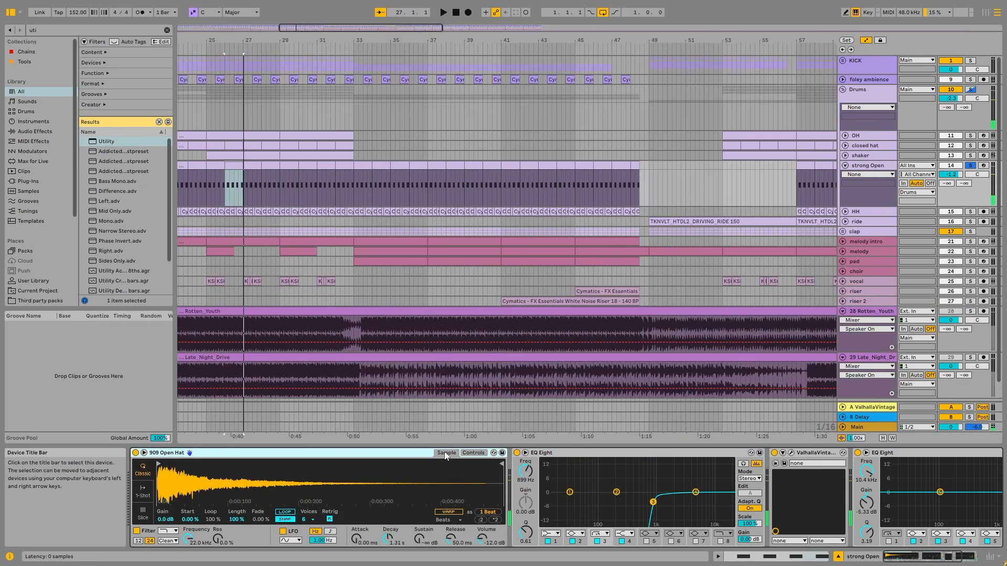
- Inspect the 909 Open Hat's amplitude envelope and sample, and audition the soloed strong Open pattern with its transpose at 0 st
{"action": "left_click", "coordinate": [474, 452]}
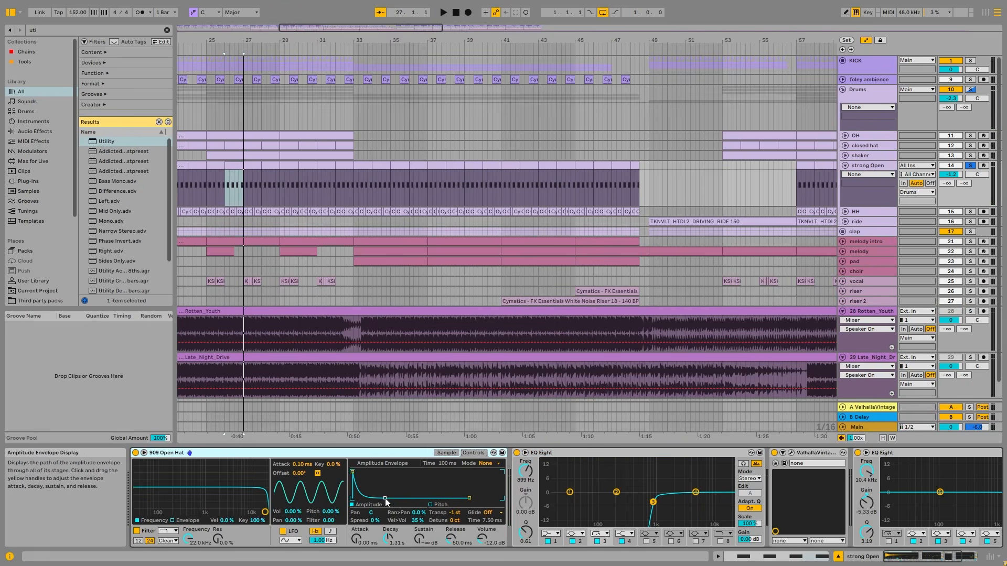
{"action": "key", "text": "space"}
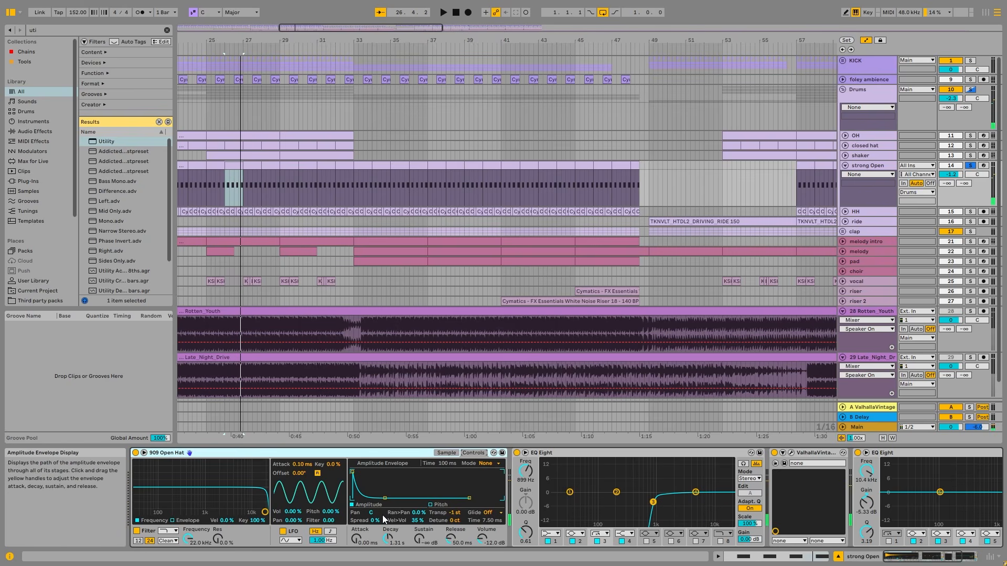
{"action": "left_click", "coordinate": [447, 453]}
{"action": "left_click", "coordinate": [474, 453]}
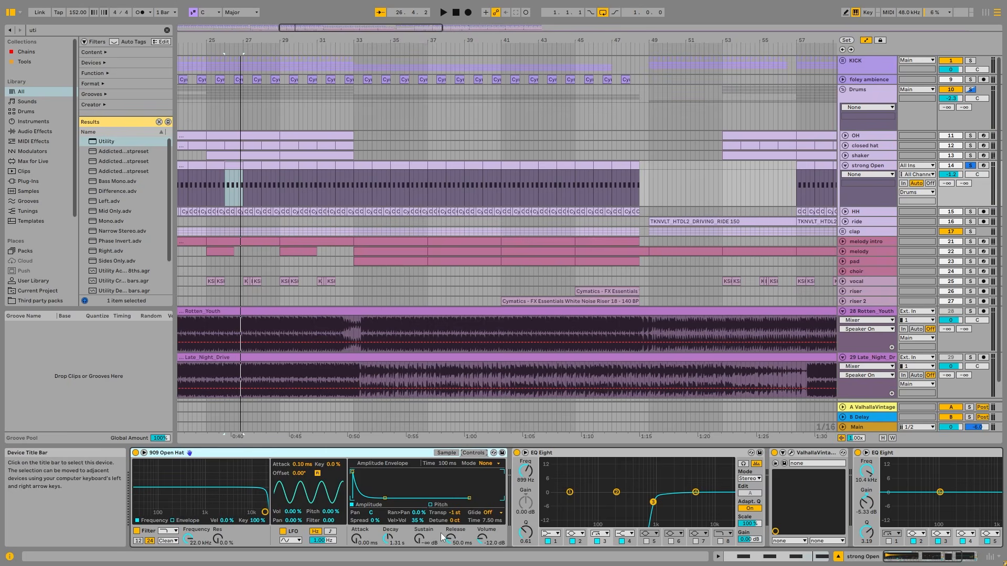
{"action": "key", "text": "space"}
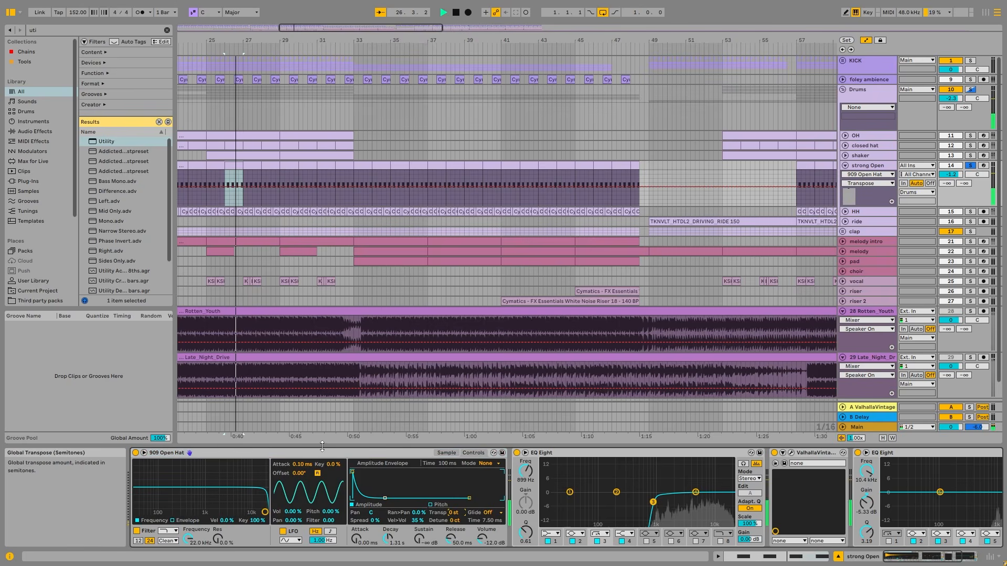
{"action": "left_click", "coordinate": [447, 453]}
{"action": "key", "text": "space"}
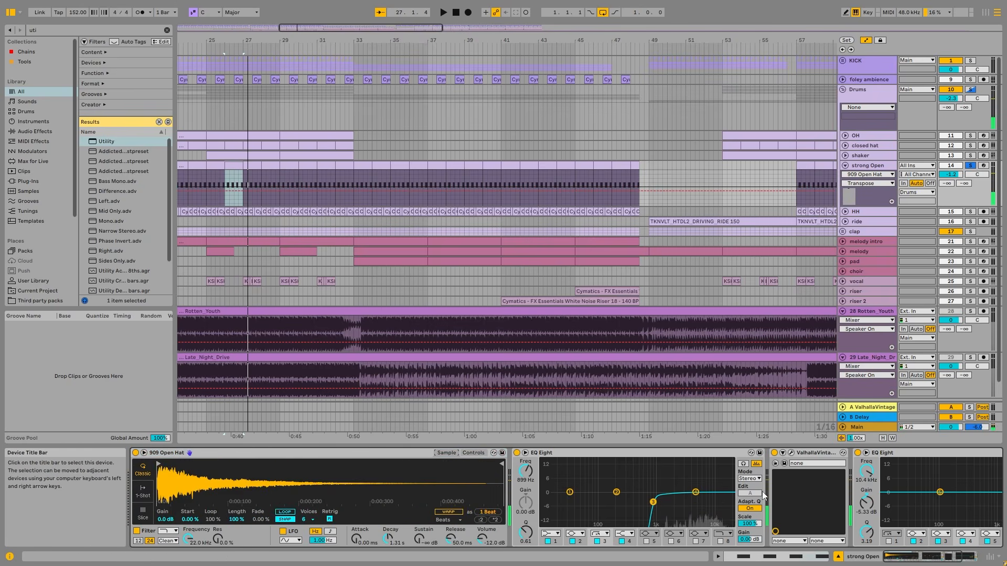
- Examine the ValhallaVintageVerb reverb settings on the strong Open track and close the plug-in window
{"action": "left_click", "coordinate": [930, 557]}
{"action": "left_click", "coordinate": [632, 453]}
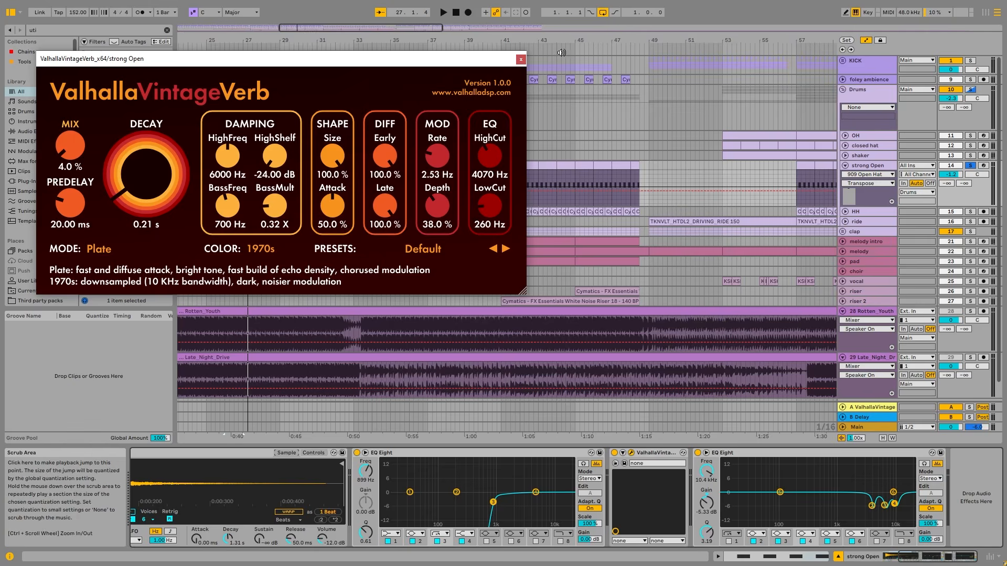
{"action": "left_click", "coordinate": [520, 59]}
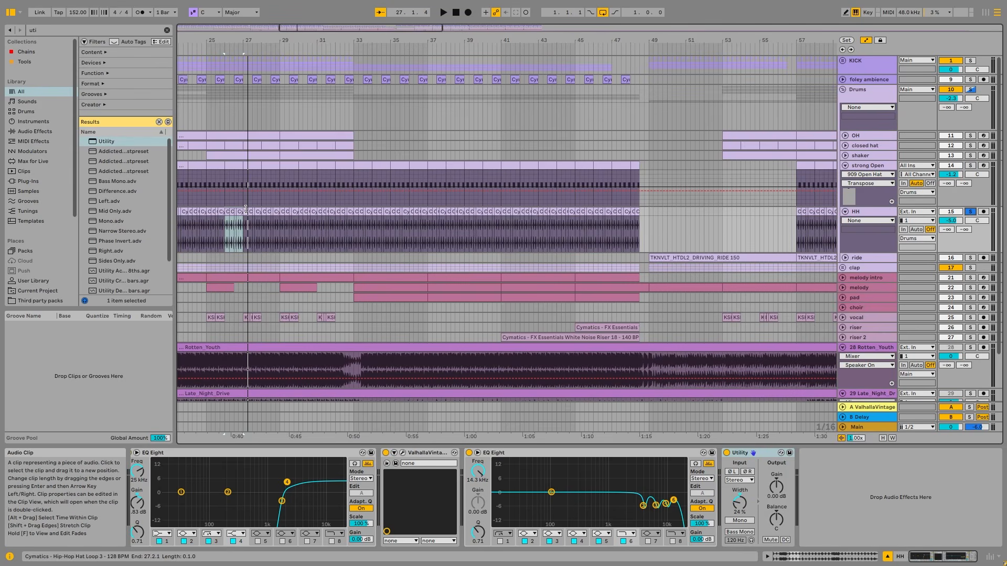
- Play the hi-hat loop on the soloed HH track from bar 27
{"action": "left_click", "coordinate": [245, 209]}
{"action": "key", "text": "space"}
{"action": "scroll", "coordinate": [246, 211], "scroll_direction": "up", "scroll_amount": 10}
{"action": "scroll", "coordinate": [246, 212], "scroll_direction": "down", "scroll_amount": 4}
{"action": "key", "text": "space"}
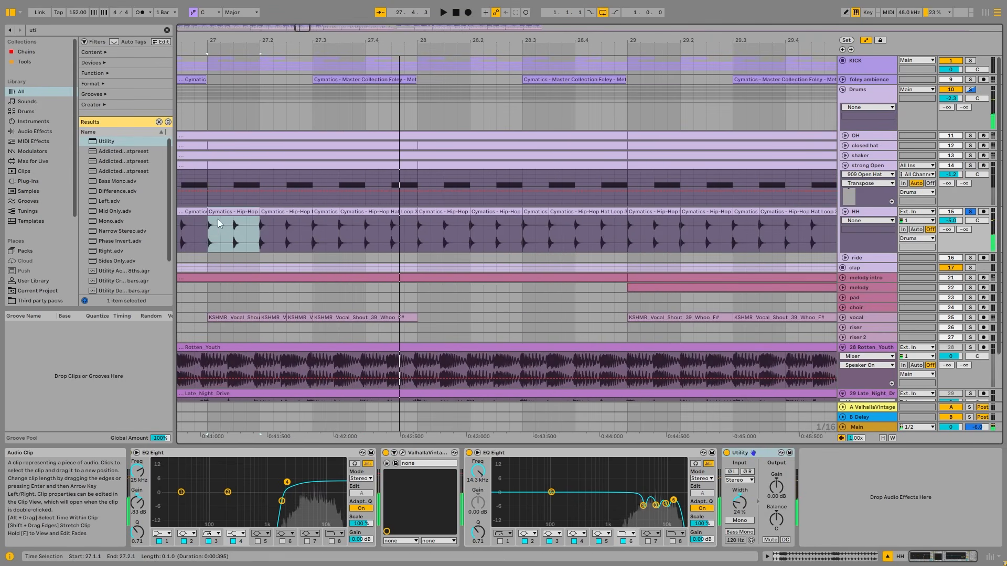
- Open the hi-hat loop clip at bar 27 to examine its waveform and warp settings while listening to it
{"action": "scroll", "coordinate": [215, 224], "scroll_direction": "up", "scroll_amount": 6}
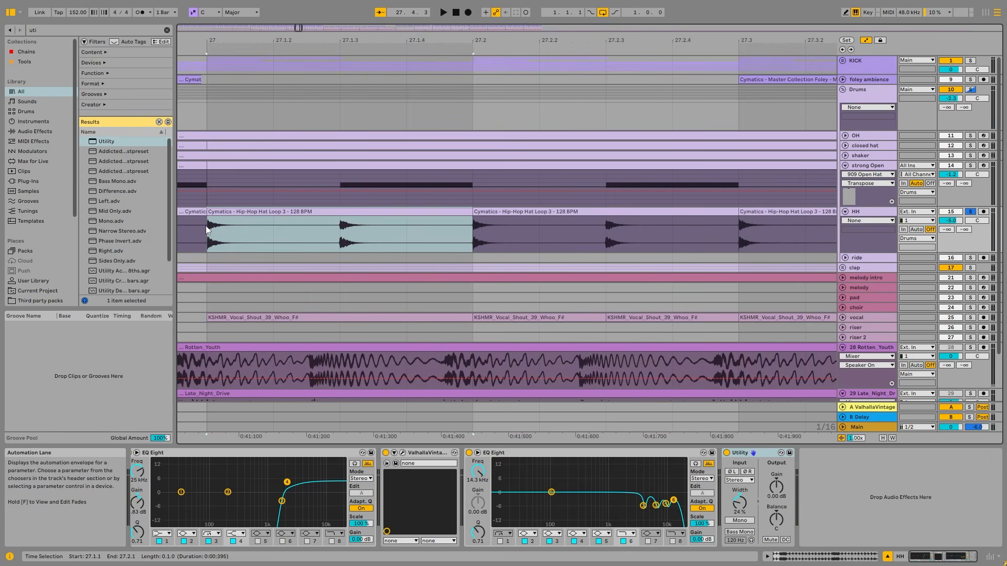
{"action": "double_click", "coordinate": [247, 241]}
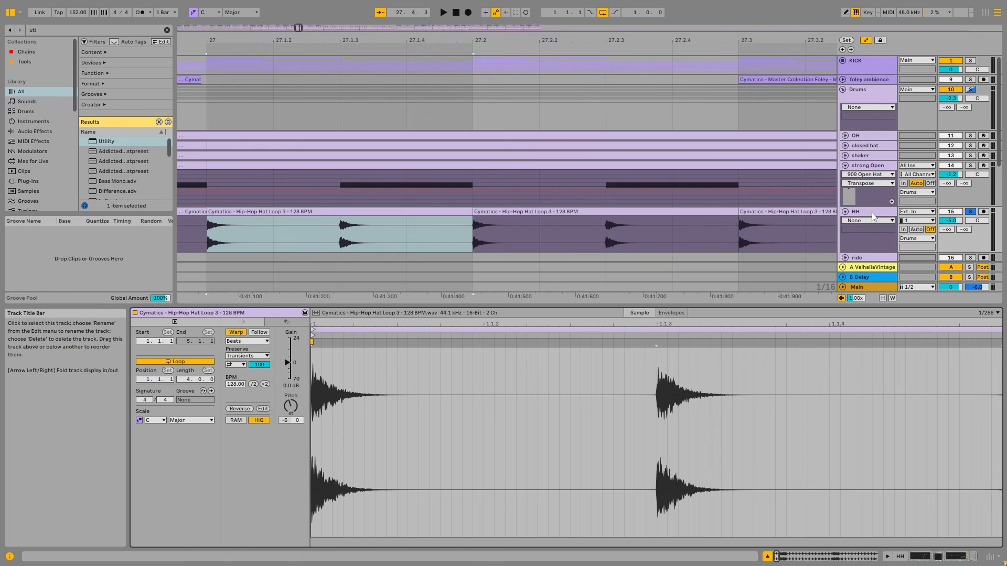
{"action": "key", "text": "space"}
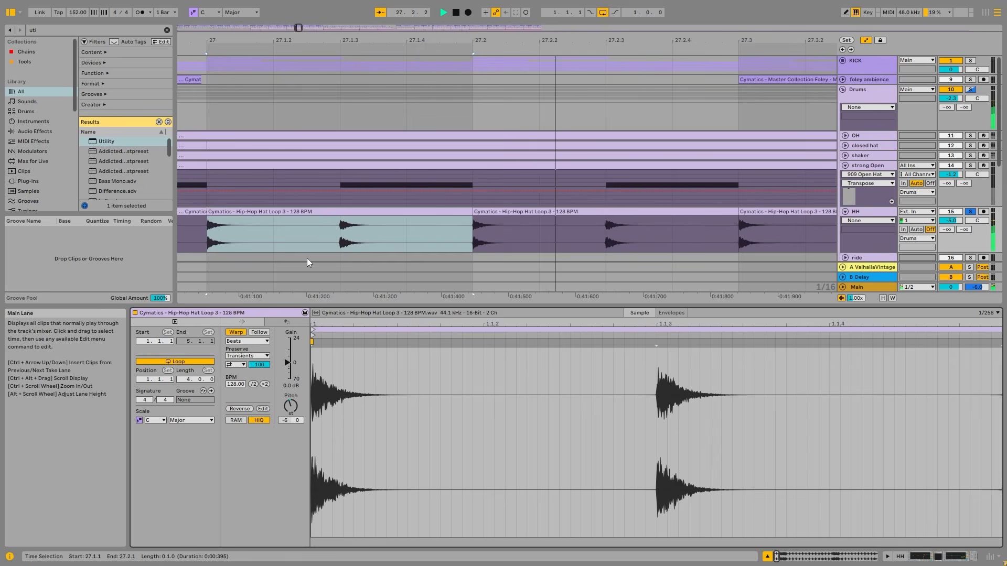
{"action": "scroll", "coordinate": [309, 241], "scroll_direction": "down", "scroll_amount": 5}
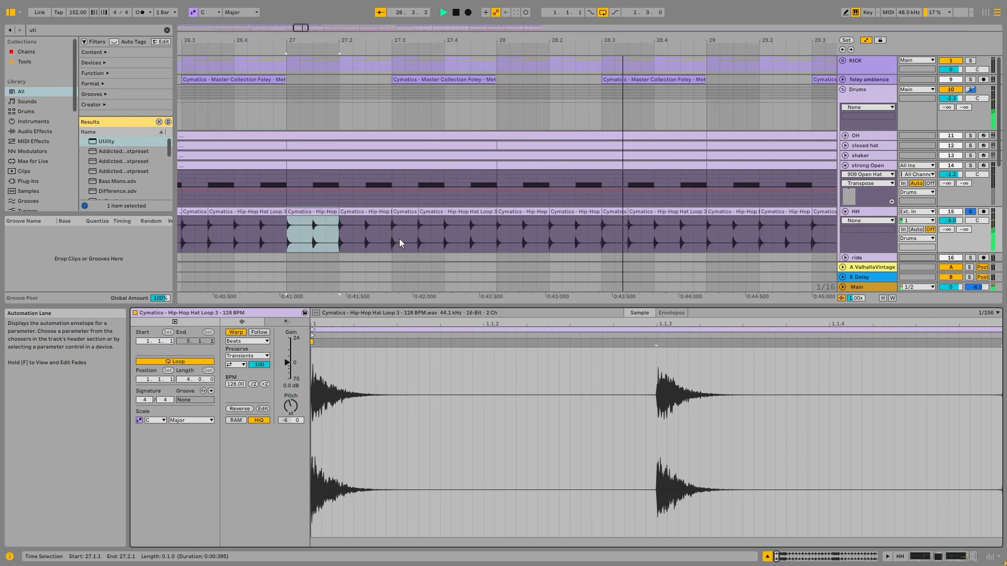
{"action": "key", "text": "space"}
- Review the HH track's effect chain alongside the hi-hat clip's sample settings
{"action": "left_click_drag", "start_coordinate": [293, 231], "coordinate": [339, 216]}
{"action": "left_click", "coordinate": [867, 212]}
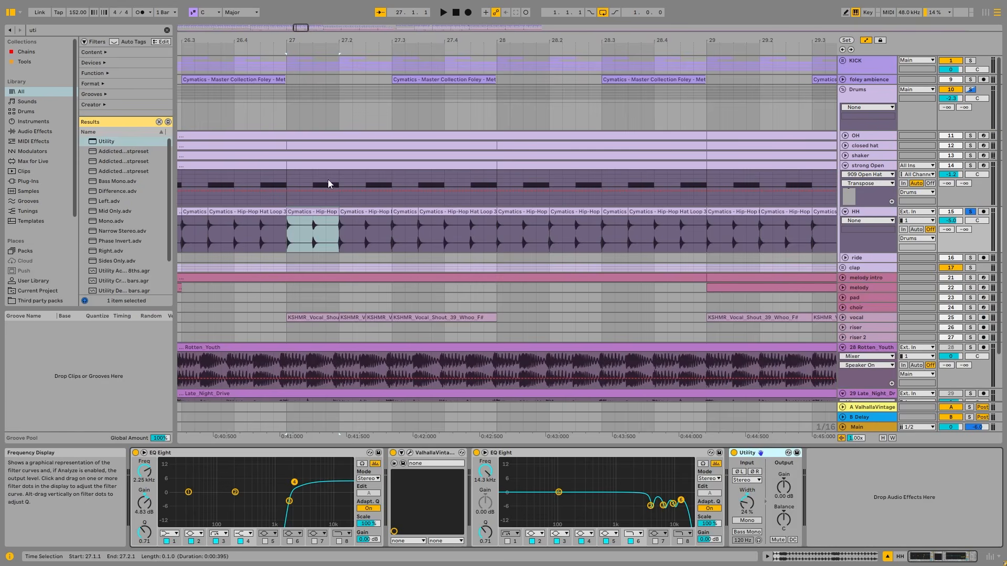
{"action": "double_click", "coordinate": [322, 212]}
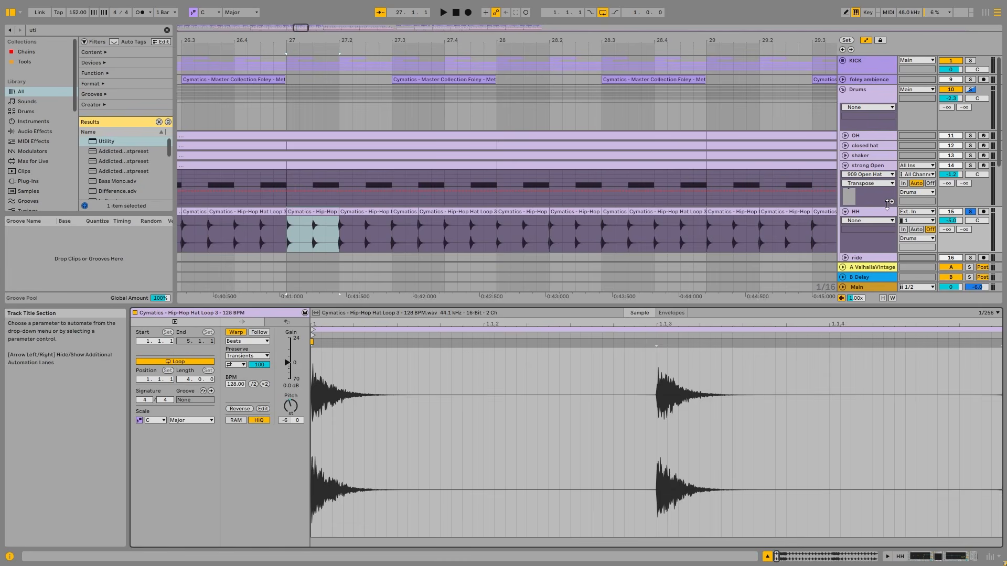
{"action": "double_click", "coordinate": [885, 212]}
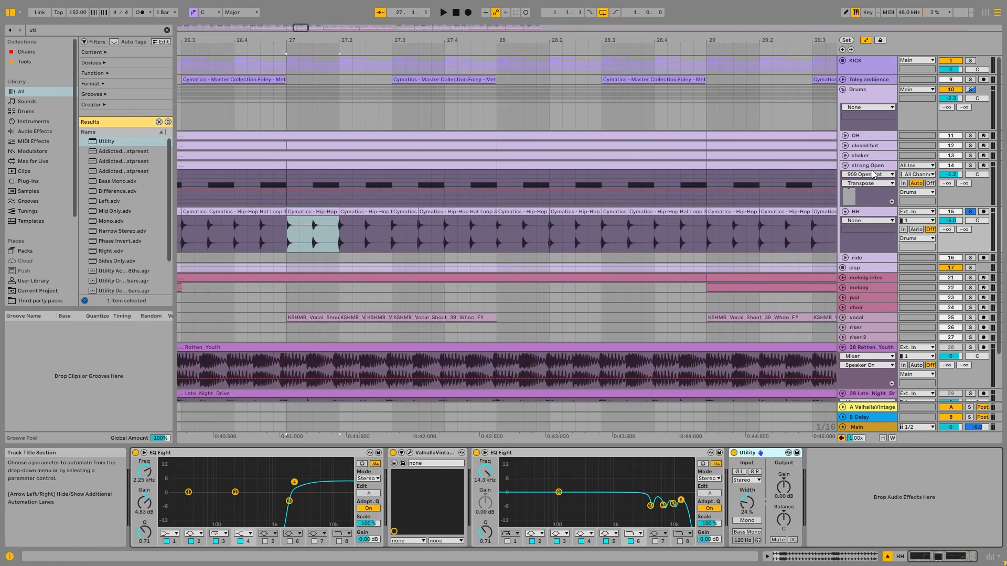
- Fold the strong Open and HH tracks, checking each one's effect chain
{"action": "left_click", "coordinate": [867, 166]}
{"action": "left_click", "coordinate": [845, 166]}
{"action": "left_click", "coordinate": [845, 175]}
{"action": "scroll", "coordinate": [557, 454], "scroll_direction": "down", "scroll_amount": 4}
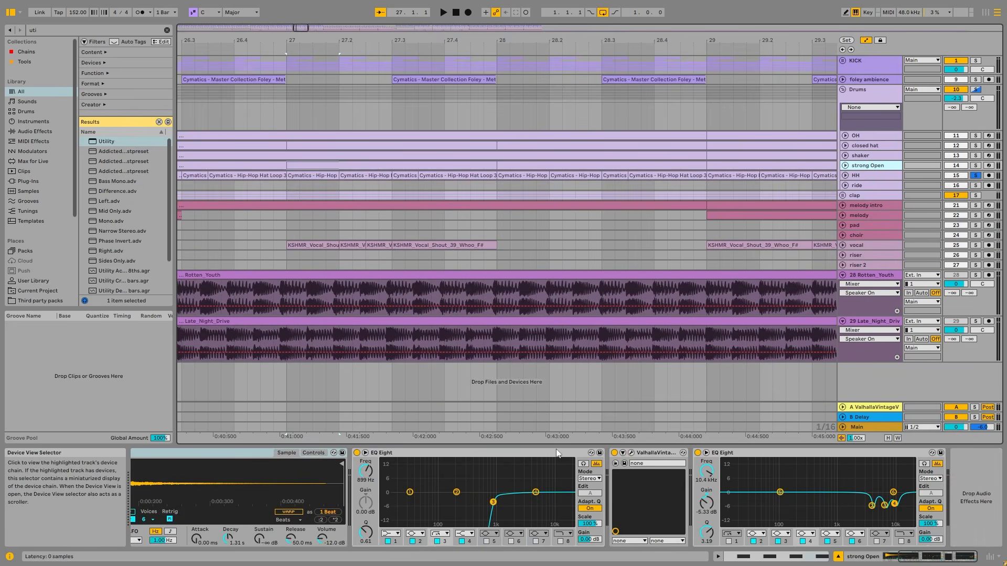
{"action": "left_click", "coordinate": [886, 176]}
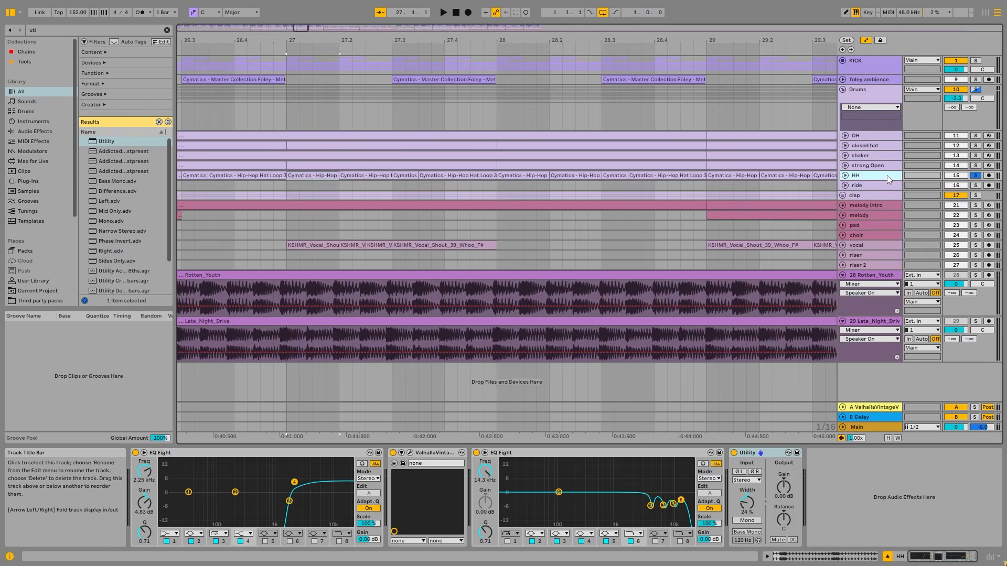
{"action": "left_click", "coordinate": [845, 175]}
- Unfold the ride track and play the soloed TKNVLT_HTDL2_DRIVING_RIDE 150 clip from bar 49
{"action": "left_click", "coordinate": [853, 185]}
{"action": "left_click", "coordinate": [846, 186]}
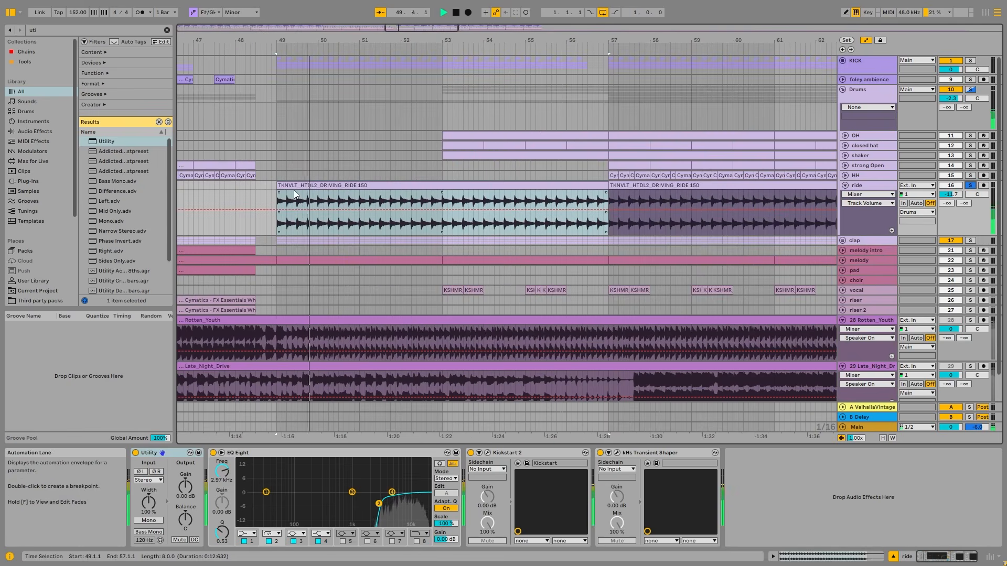
{"action": "scroll", "coordinate": [279, 188], "scroll_direction": "up", "scroll_amount": 5}
{"action": "key", "text": "space"}
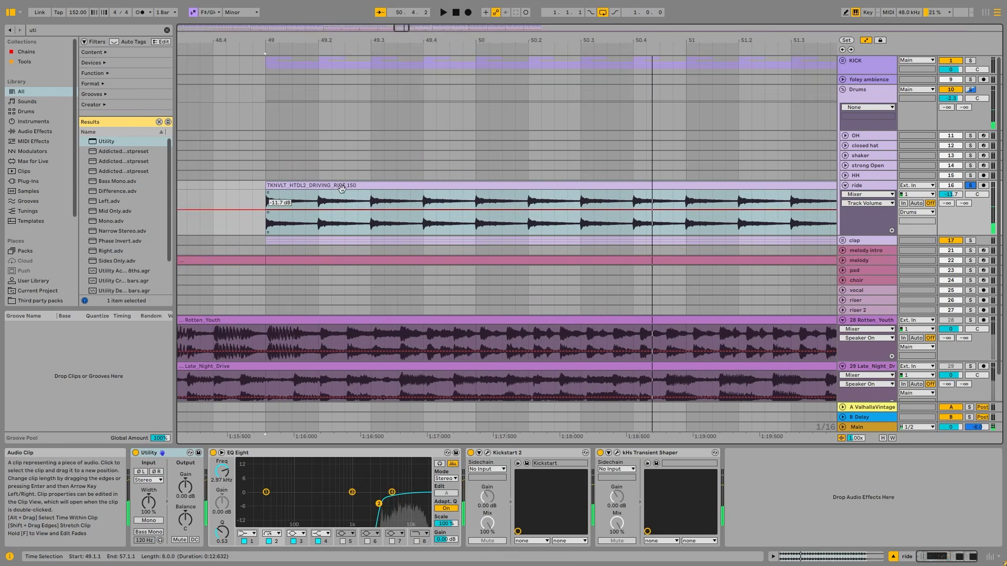
- Solo the KICK track as well and play it together with the ride from bar 49
{"action": "left_click", "coordinate": [971, 60]}
{"action": "key", "text": "space"}
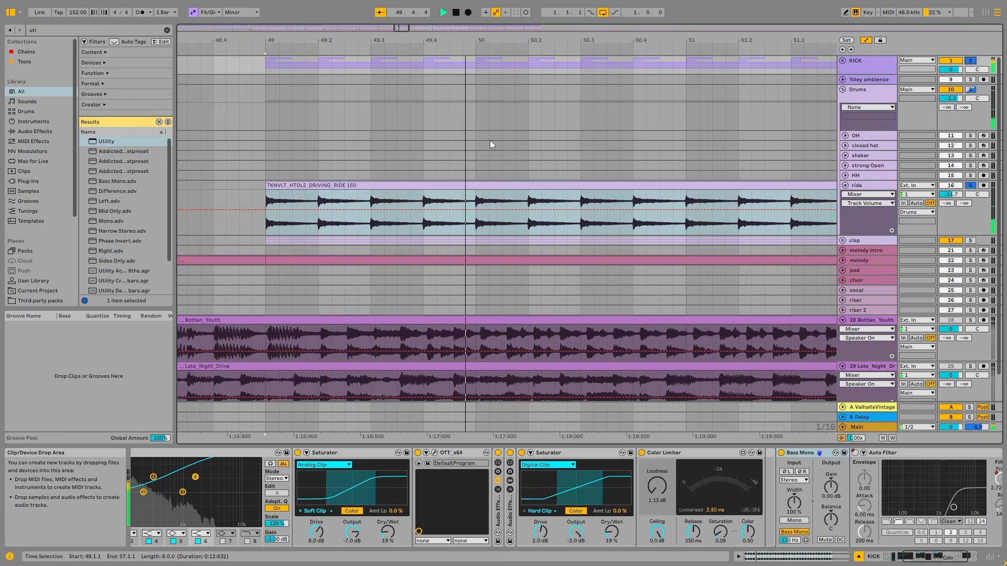
{"action": "key", "text": "space"}
{"action": "scroll", "coordinate": [490, 140], "scroll_direction": "down", "scroll_amount": 5}
{"action": "scroll", "coordinate": [486, 302], "scroll_direction": "down", "scroll_amount": 2}
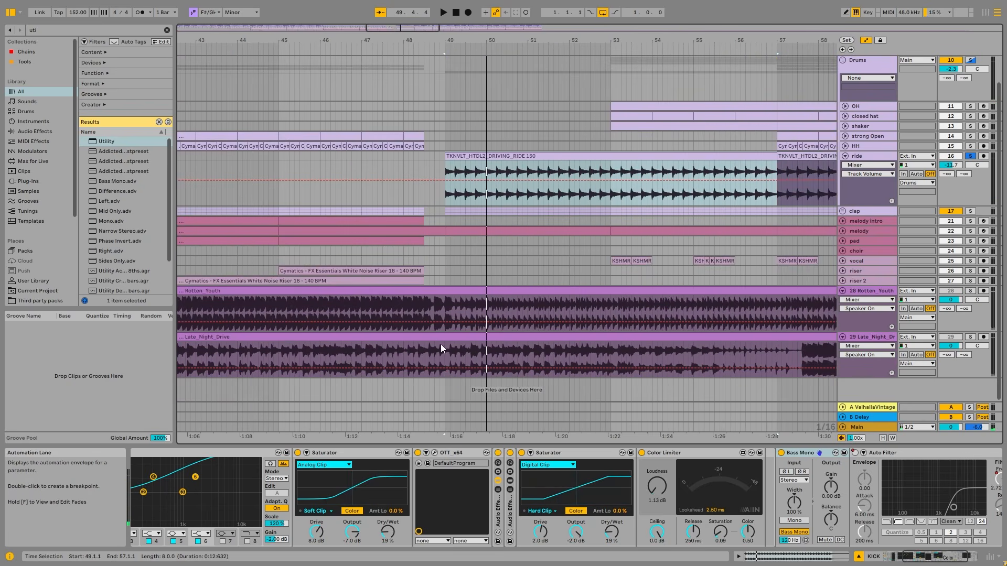
- Compare the ride with kHs Transient Shaper switched off and on during playback, leaving it on and closing its window
{"action": "left_click", "coordinate": [560, 191]}
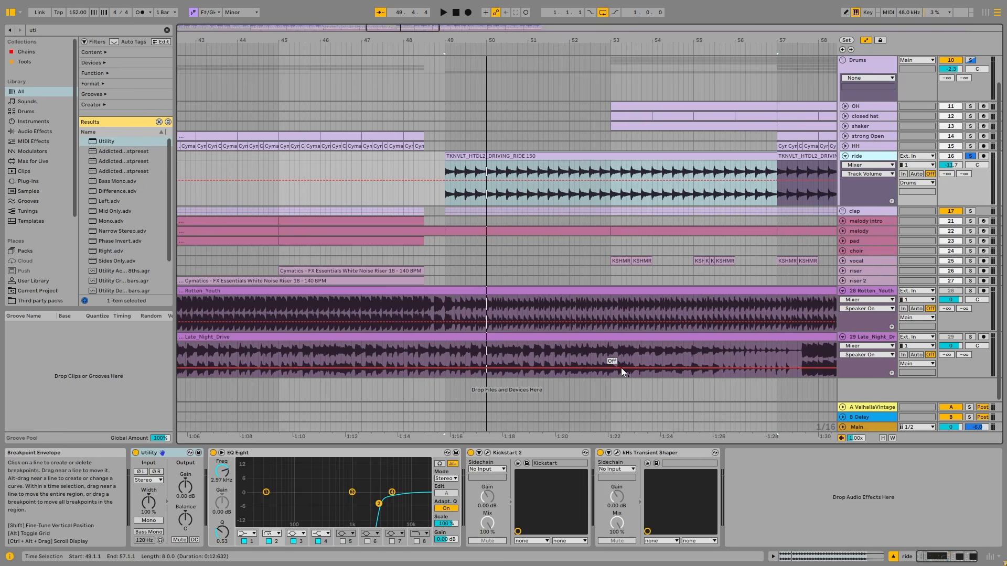
{"action": "left_click", "coordinate": [647, 464]}
{"action": "key", "text": "space"}
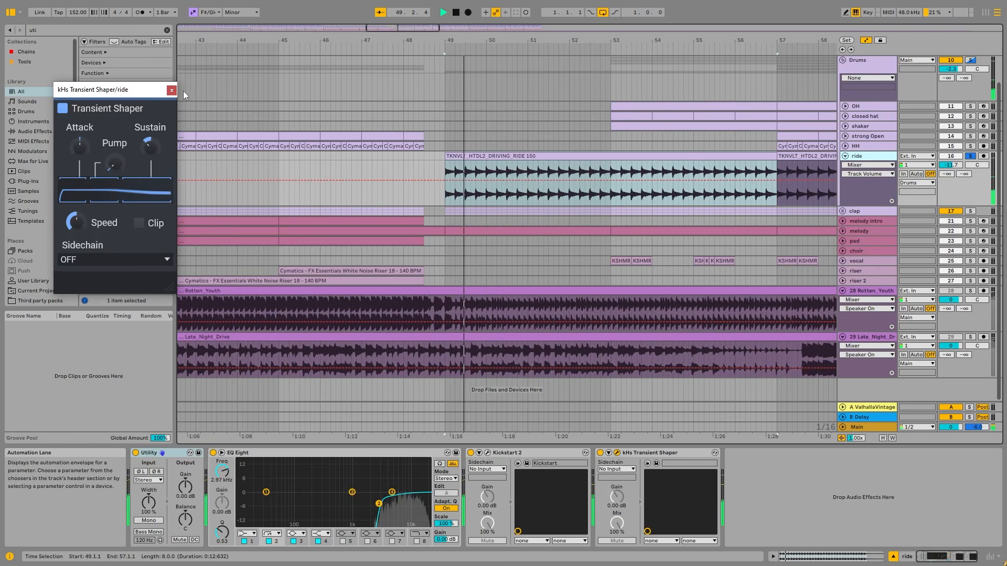
{"action": "key", "text": "space"}
{"action": "left_click", "coordinate": [601, 453]}
{"action": "key", "text": "space"}
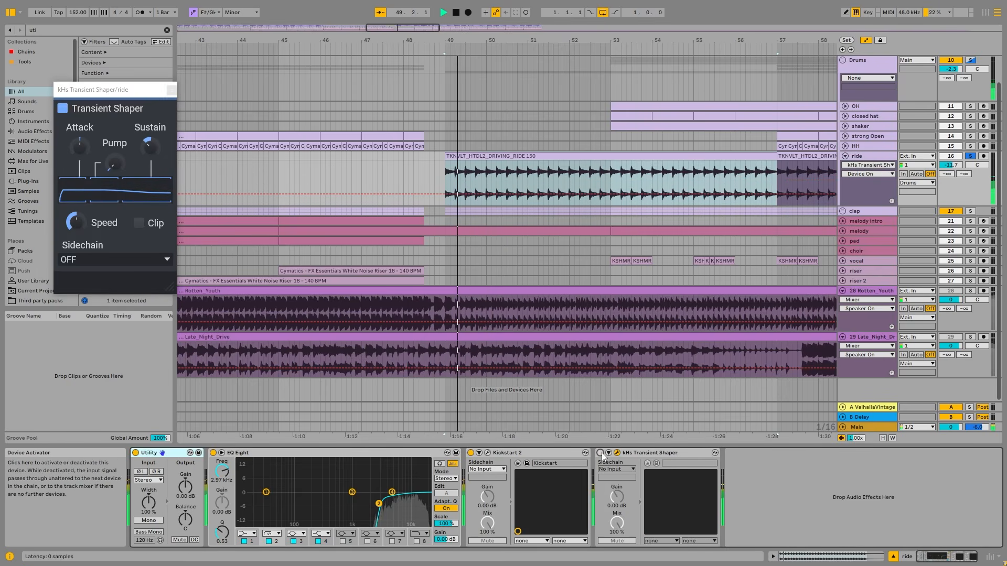
{"action": "left_click", "coordinate": [600, 453]}
{"action": "left_click", "coordinate": [172, 90]}
{"action": "key", "text": "space"}
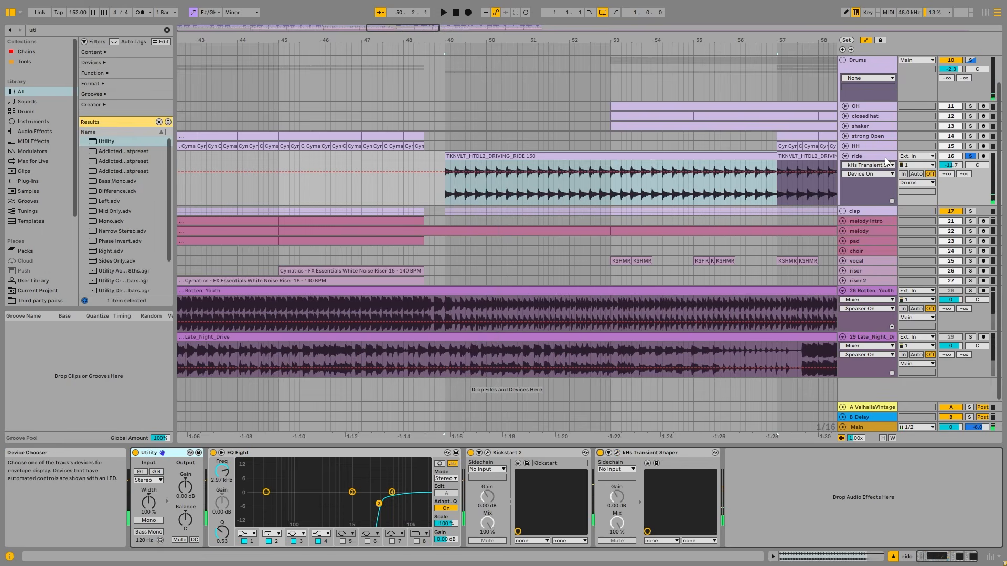
- Fold the ride track and collapse the Drums group
{"action": "left_click", "coordinate": [633, 454]}
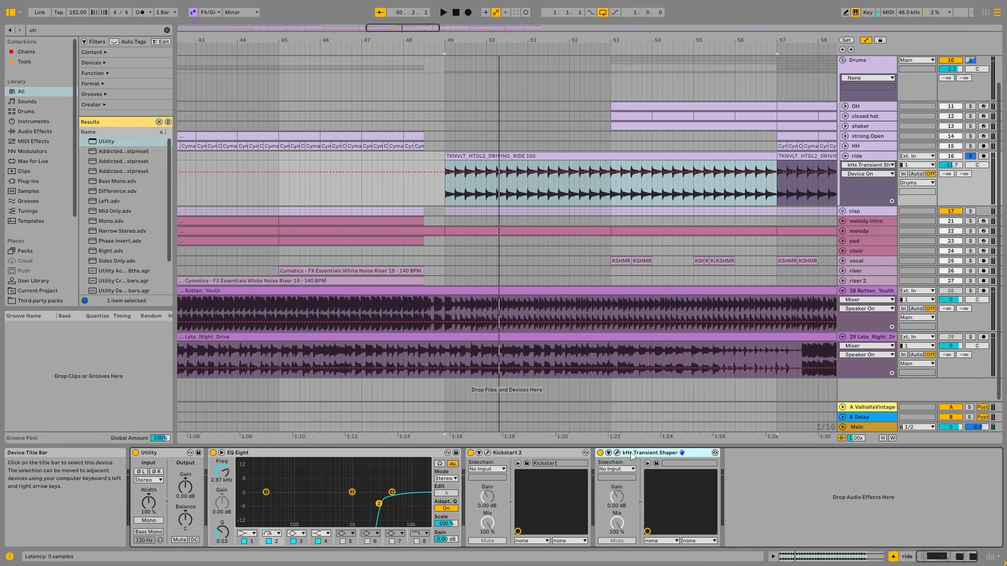
{"action": "left_click", "coordinate": [845, 155]}
{"action": "left_click", "coordinate": [861, 93]}
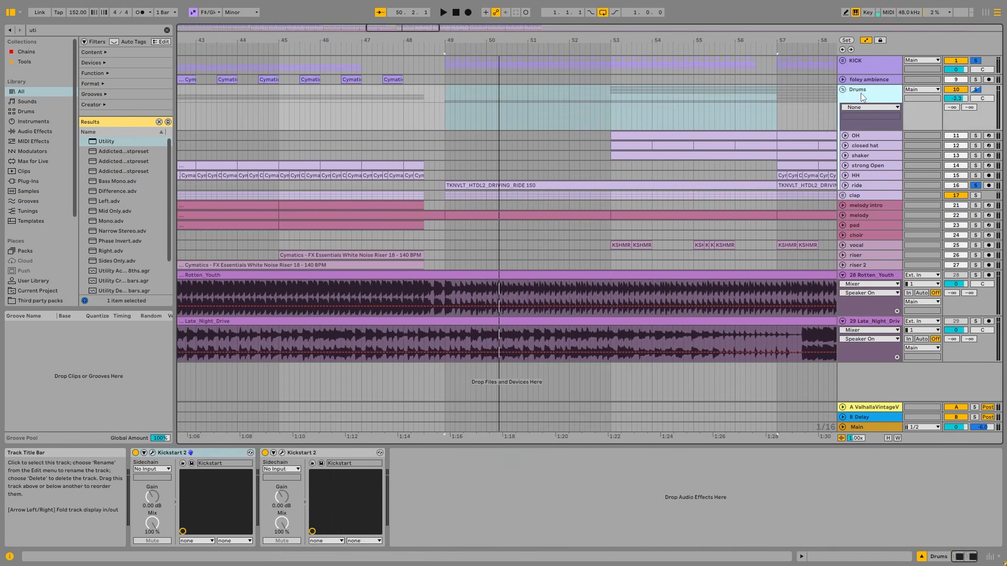
{"action": "left_click", "coordinate": [843, 90]}
- Expand the clap group and solo it
{"action": "left_click", "coordinate": [843, 108]}
{"action": "left_click", "coordinate": [856, 109]}
{"action": "key", "text": "s"}
{"action": "scroll", "coordinate": [326, 149], "scroll_direction": "down", "scroll_amount": 10}
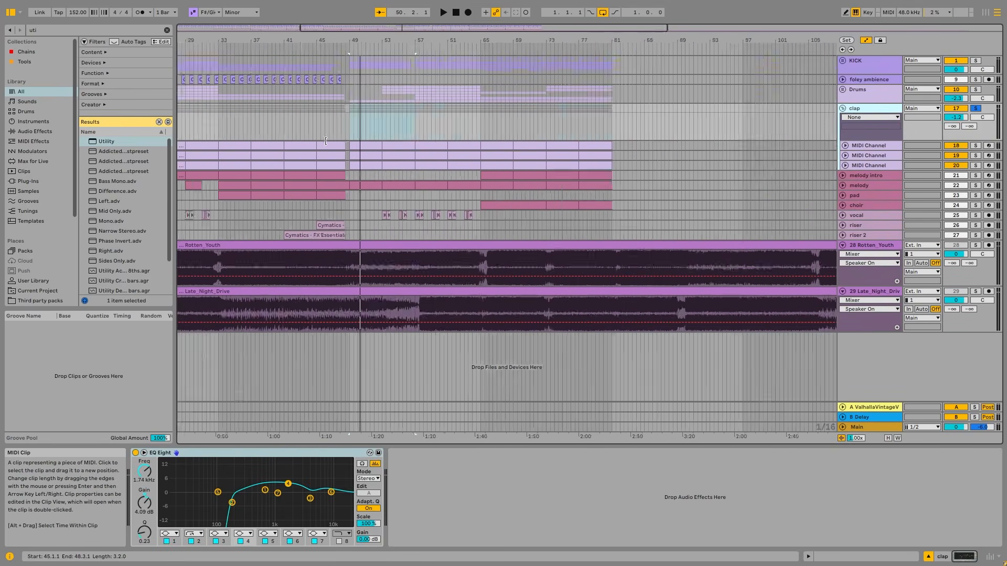
- Play the soloed clap group from bar 17, starting at the first MIDI channel's clip
{"action": "left_click", "coordinate": [246, 147]}
{"action": "key", "text": "space"}
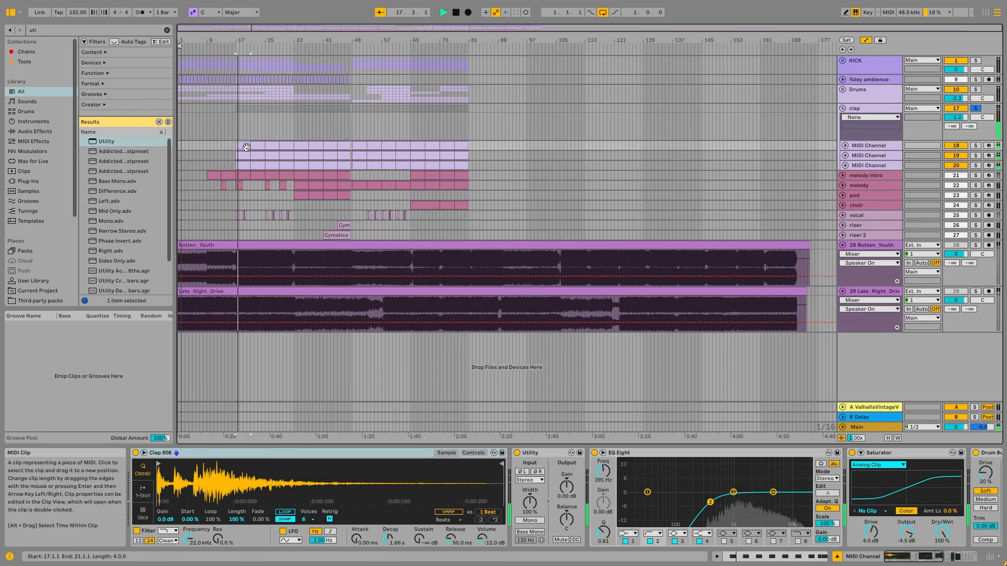
{"action": "scroll", "coordinate": [246, 148], "scroll_direction": "up", "scroll_amount": 8}
{"action": "key", "text": "space"}
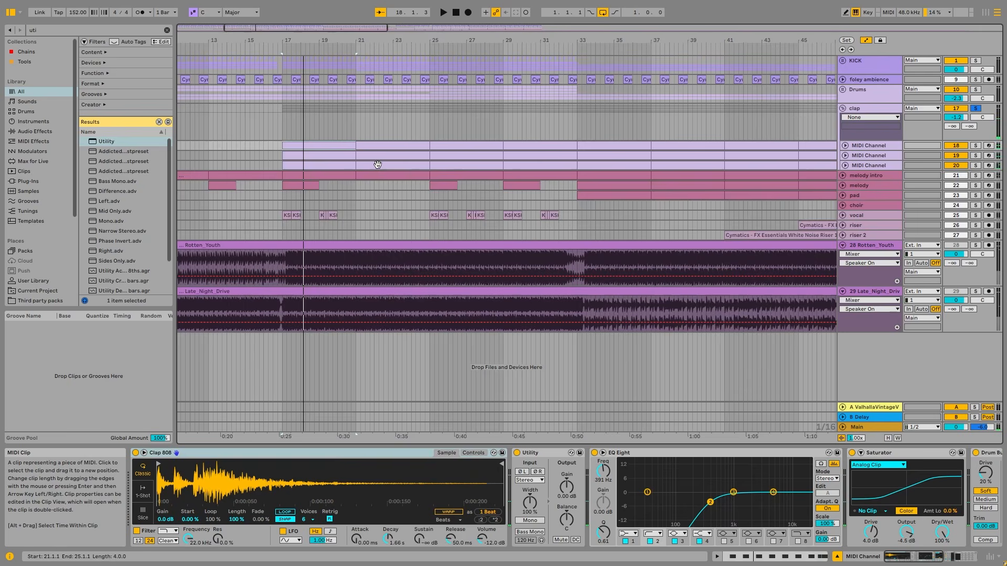
- Unfold the three MIDI channels in the clap group and solo the first one
{"action": "left_click", "coordinate": [874, 149]}
{"action": "left_click", "coordinate": [864, 169], "text": "shift"}
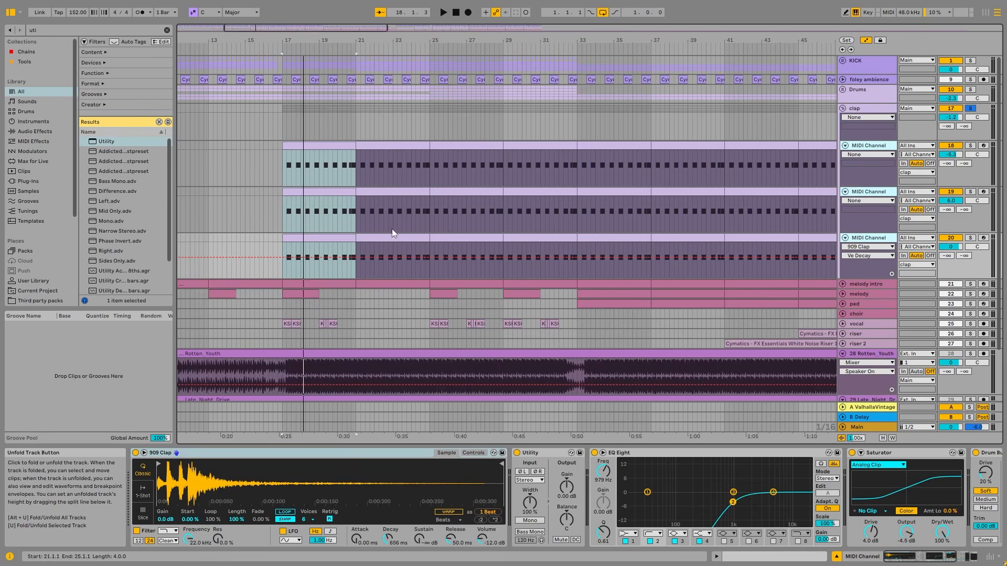
{"action": "key", "text": "Right"}
{"action": "left_click", "coordinate": [971, 146]}
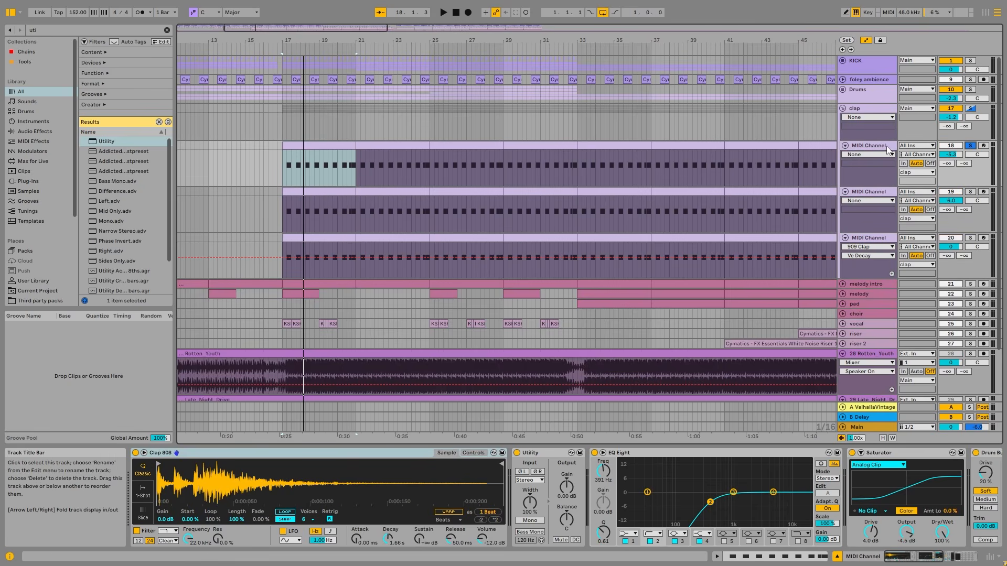
- Play the Clap 808 layer and examine its sampler controls and effect chain through to the ValhallaVintageVerb
{"action": "key", "text": "space"}
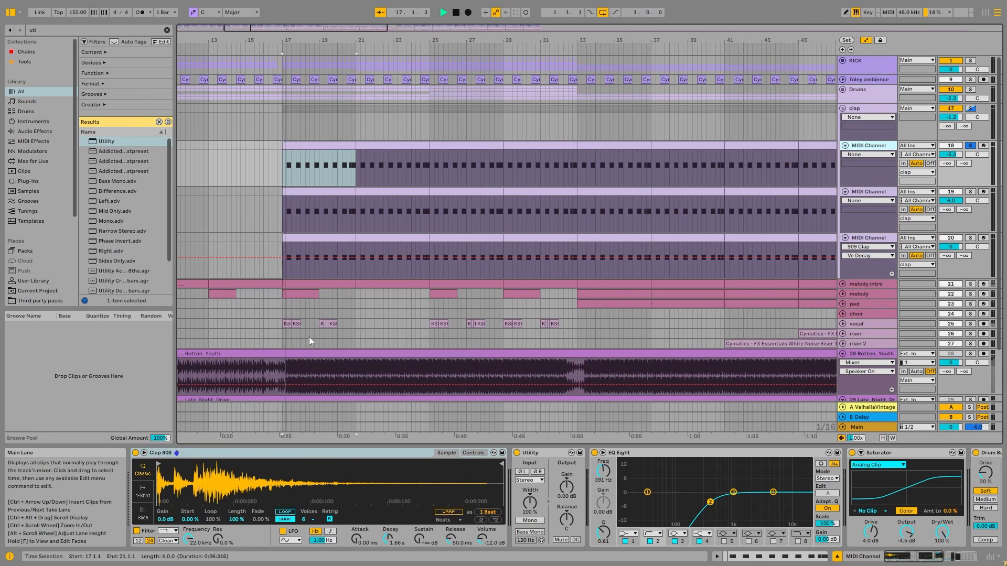
{"action": "left_click", "coordinate": [468, 452]}
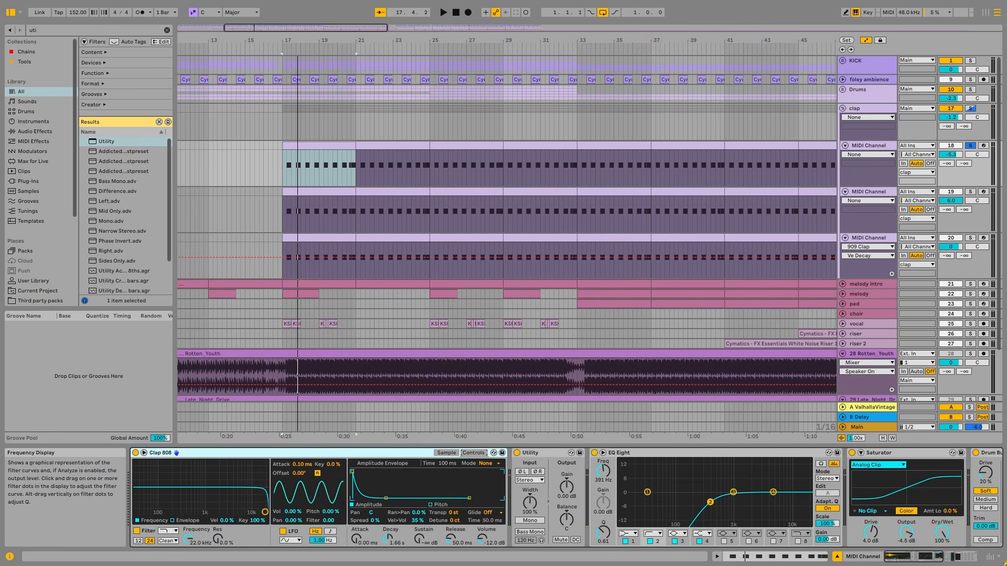
{"action": "scroll", "coordinate": [543, 487], "scroll_direction": "right", "scroll_amount": 6}
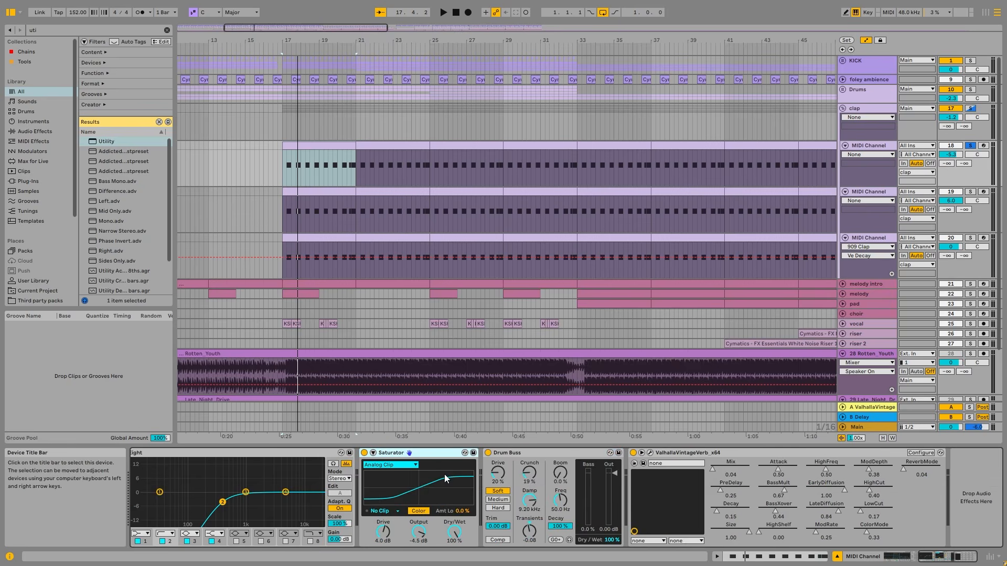
- Play the first clap layer while examining its Drum Buss, and review the ValhallaVintageVerb settings in the plug-in window
{"action": "left_click", "coordinate": [501, 453]}
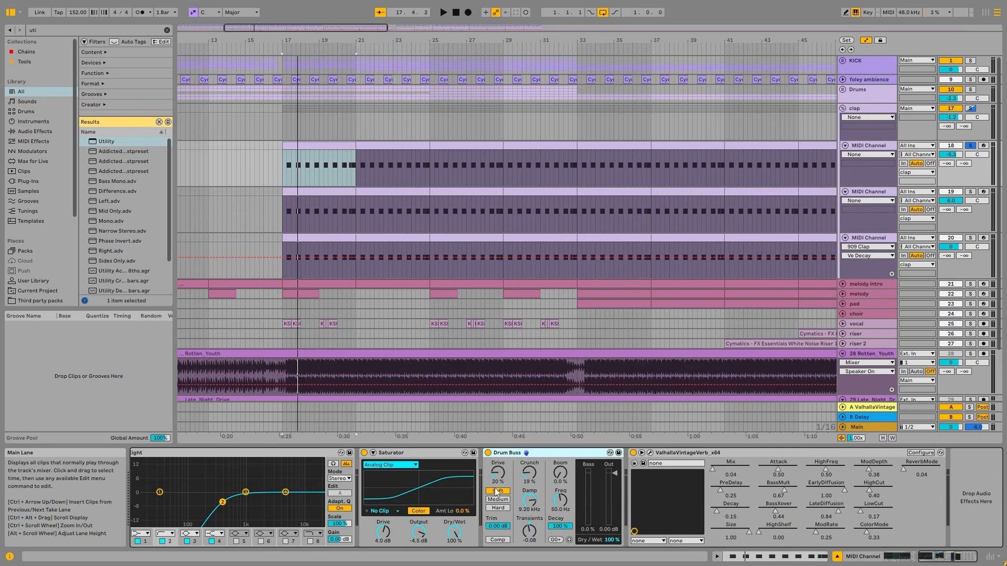
{"action": "key", "text": "space"}
{"action": "key", "text": "space"}
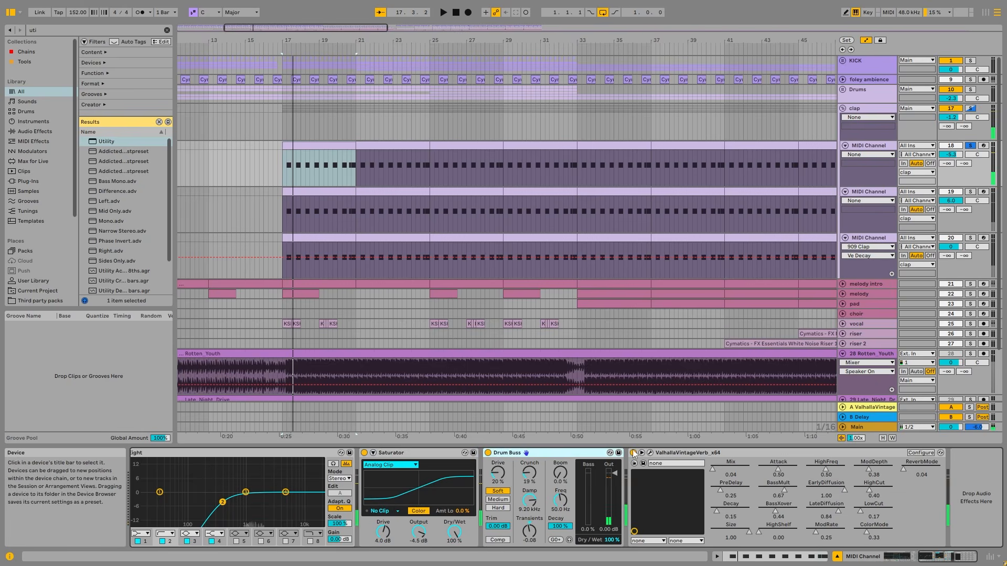
{"action": "left_click", "coordinate": [683, 453]}
{"action": "left_click", "coordinate": [650, 452]}
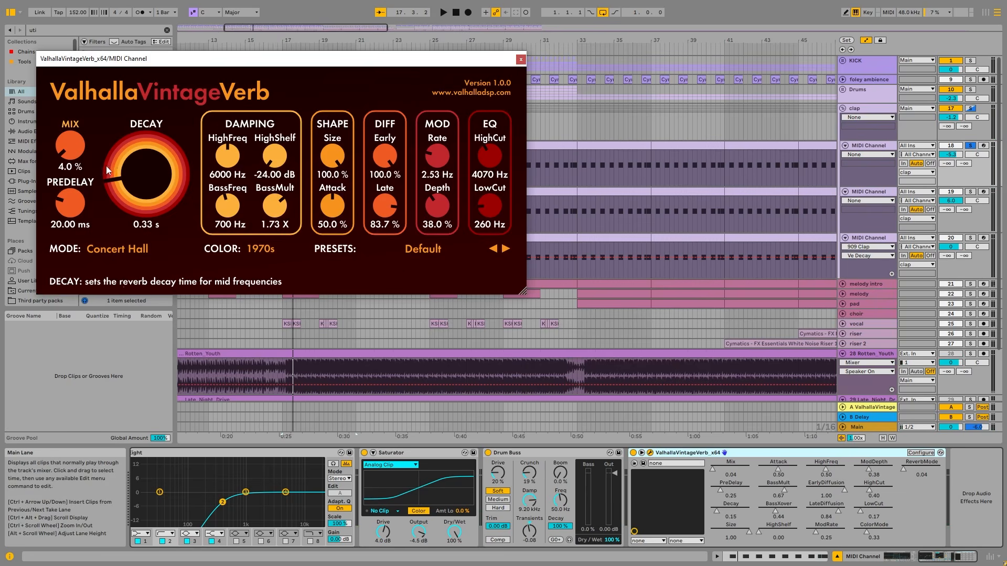
{"action": "left_click", "coordinate": [520, 60]}
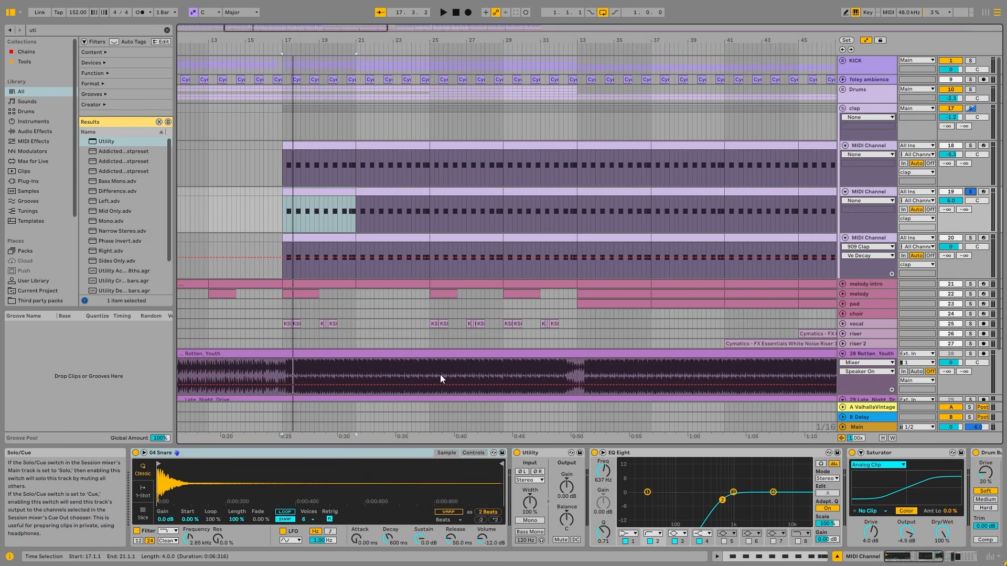
- Play the soloed 04 Snare layer of the clap group and examine its EQ Eight curve in the enlarged display
{"action": "key", "text": "space"}
{"action": "key", "text": "space"}
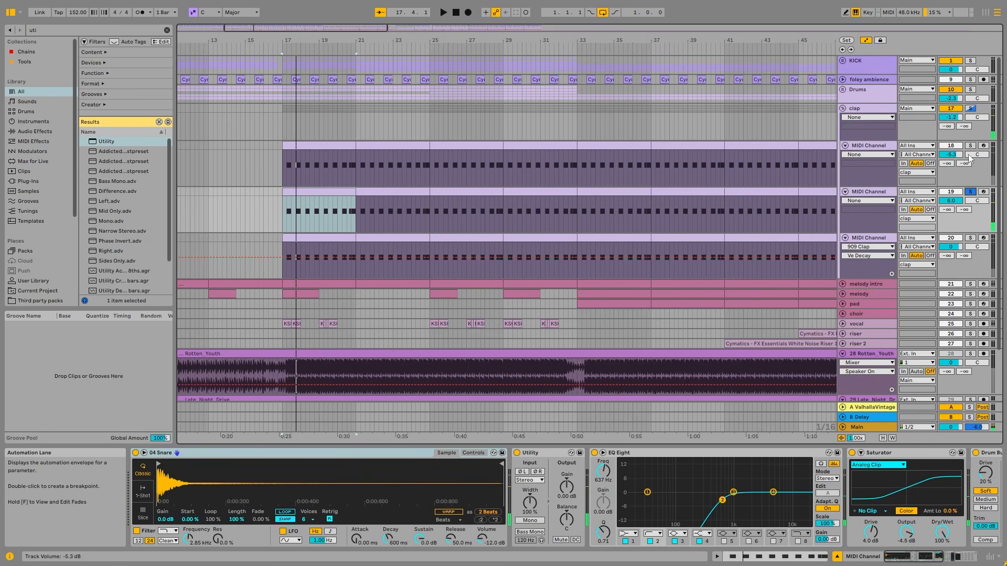
{"action": "scroll", "coordinate": [284, 180], "scroll_direction": "up", "scroll_amount": 4}
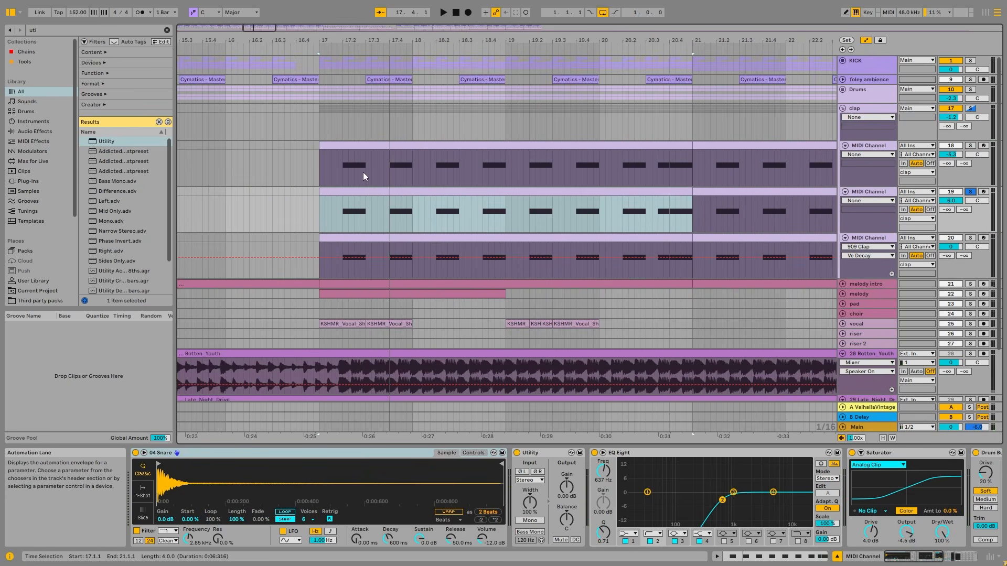
{"action": "double_click", "coordinate": [734, 474]}
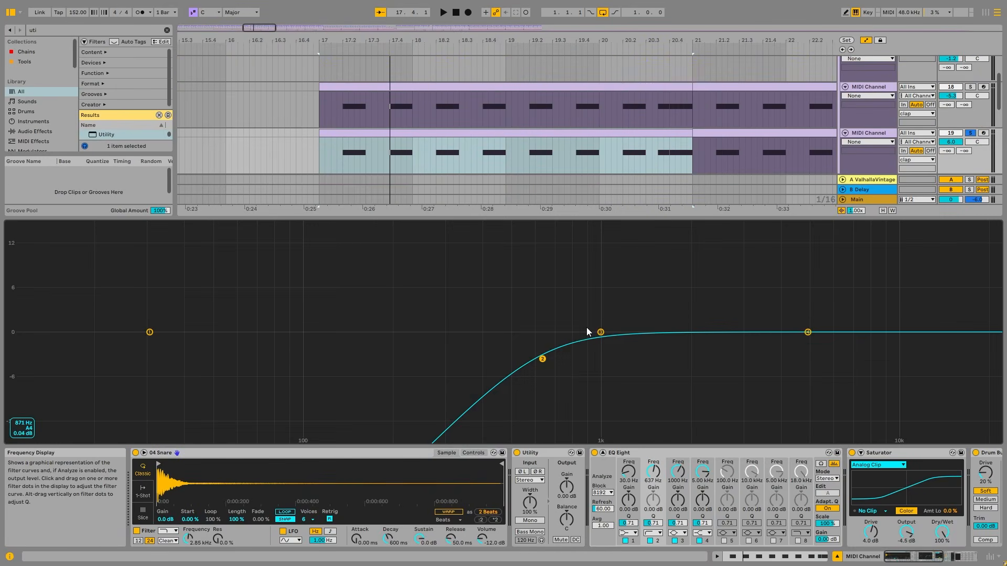
{"action": "double_click", "coordinate": [531, 301]}
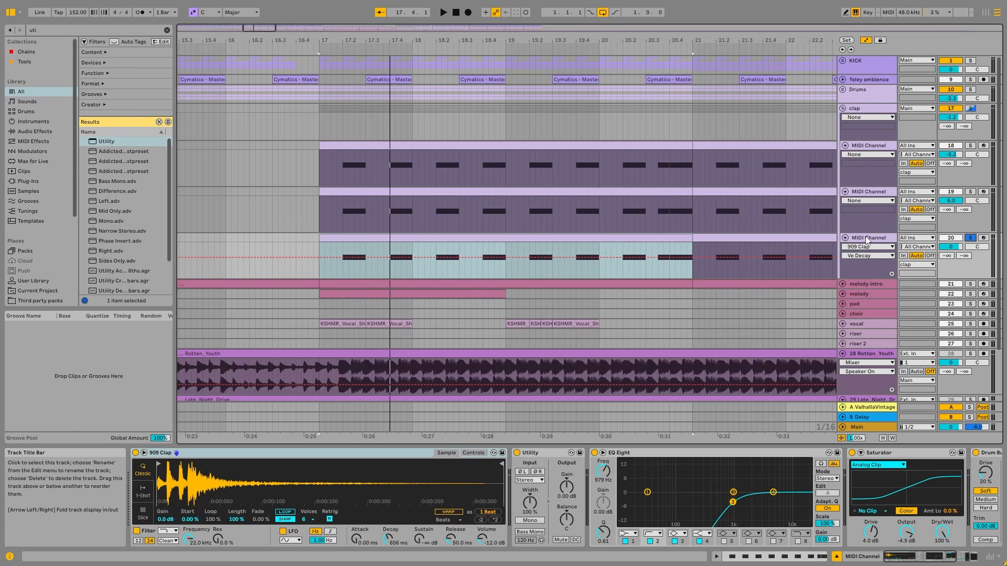
- Play the soloed 909 Clap layer and examine its sampler and effect chain
{"action": "key", "text": "space"}
{"action": "key", "text": "space"}
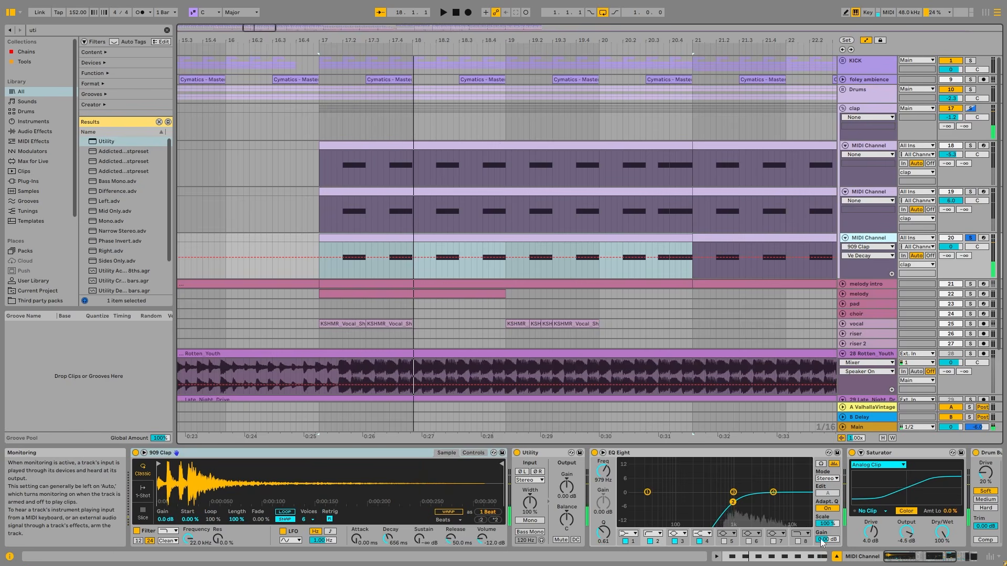
{"action": "left_click", "coordinate": [452, 454]}
{"action": "left_click", "coordinate": [451, 454]}
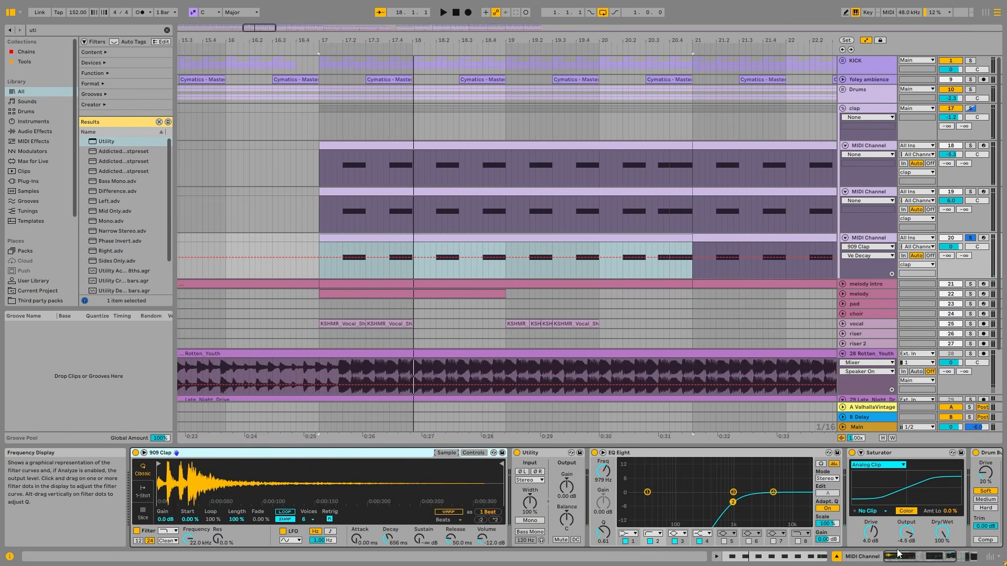
{"action": "scroll", "coordinate": [456, 488], "scroll_direction": "right", "scroll_amount": 5}
- Solo the whole clap group, play its three layers together, and fold the group
{"action": "left_click", "coordinate": [971, 108]}
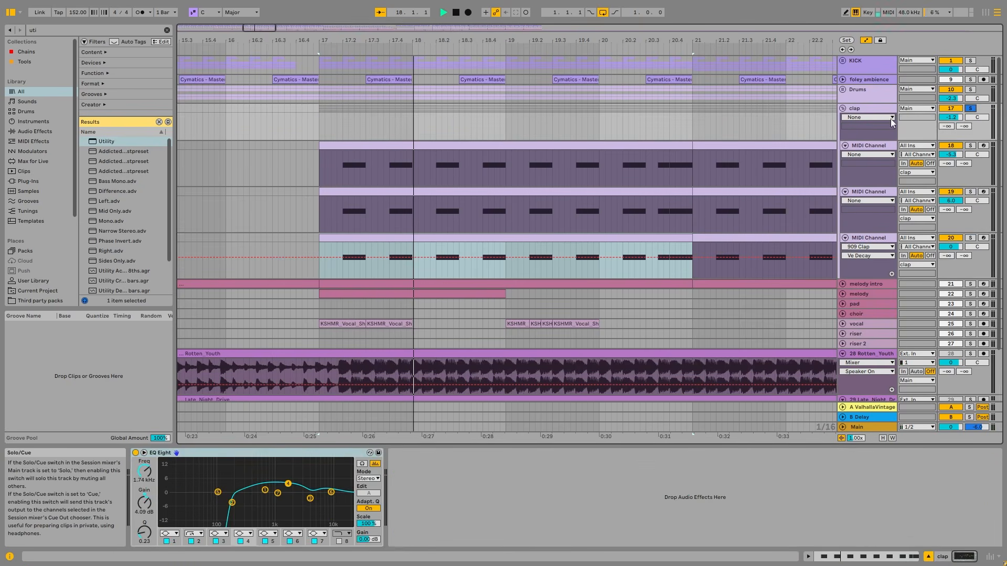
{"action": "key", "text": "space"}
{"action": "key", "text": "space"}
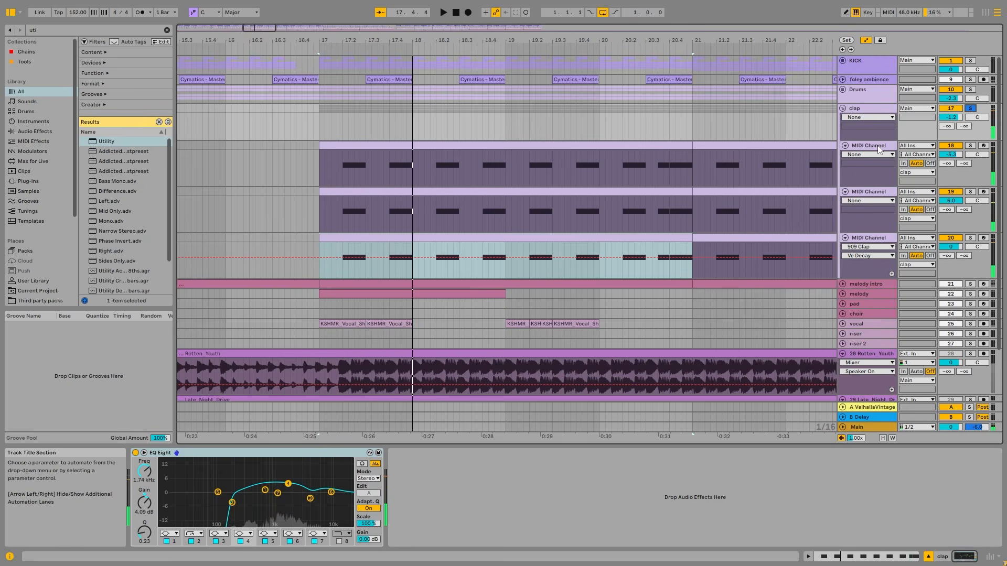
{"action": "left_click", "coordinate": [868, 109]}
{"action": "key", "text": "Left"}
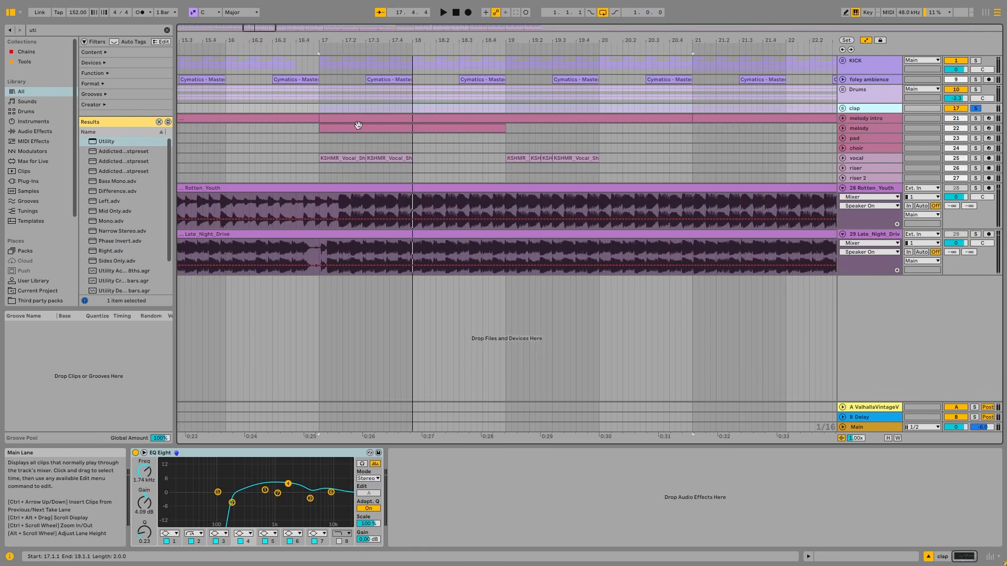
- Add the KICK track to the solo and play it together with the clap group from bar 17
{"action": "scroll", "coordinate": [359, 123], "scroll_direction": "down", "scroll_amount": 10}
{"action": "left_click", "coordinate": [975, 62], "text": "ctrl"}
{"action": "key", "text": "space"}
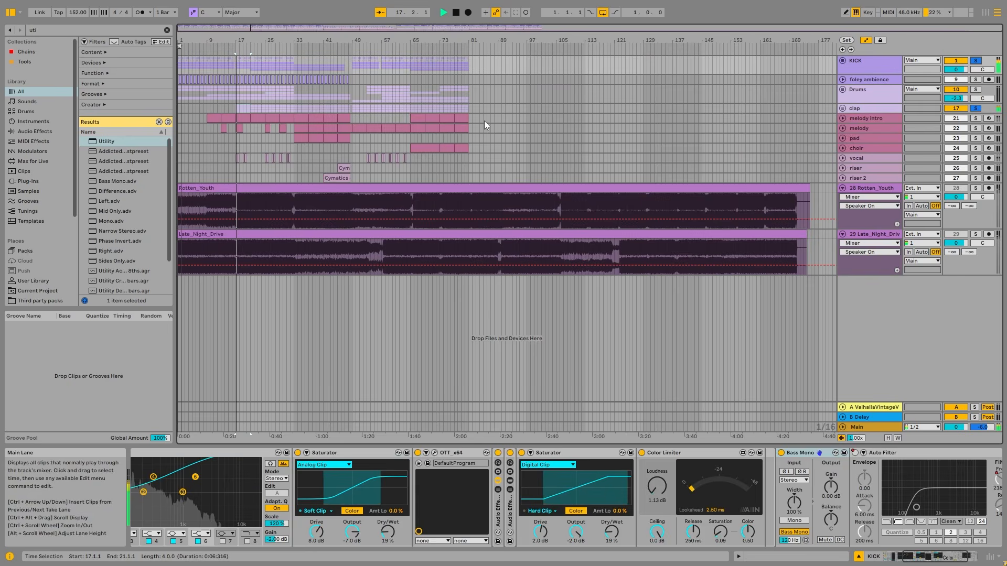
{"action": "key", "text": "space"}
- Expand the clap group and review the ValhallaVintageVerb settings of the 909 Clap layer in its plug-in window
{"action": "left_click", "coordinate": [849, 111]}
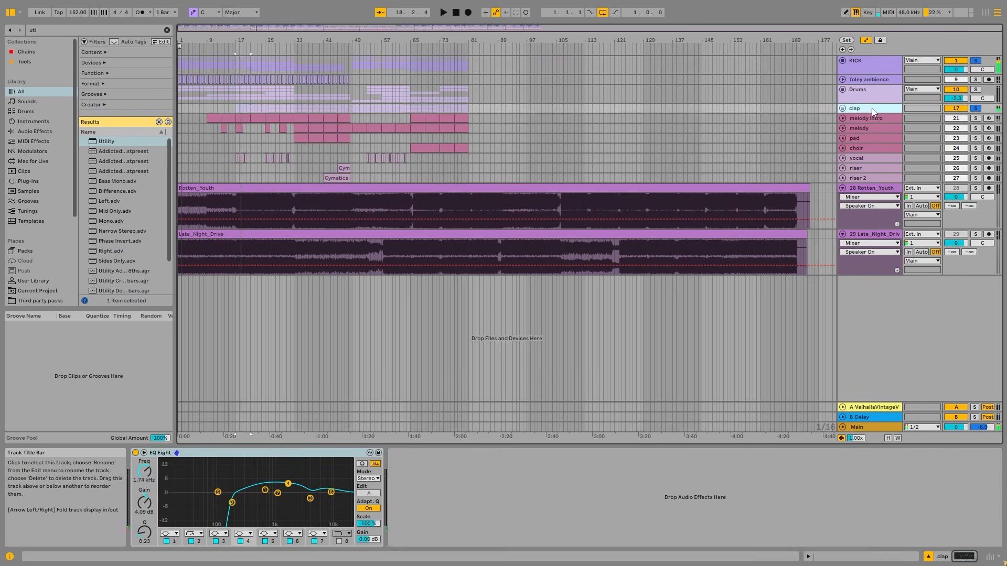
{"action": "key", "text": "Right"}
{"action": "left_click", "coordinate": [870, 193]}
{"action": "left_click", "coordinate": [880, 240]}
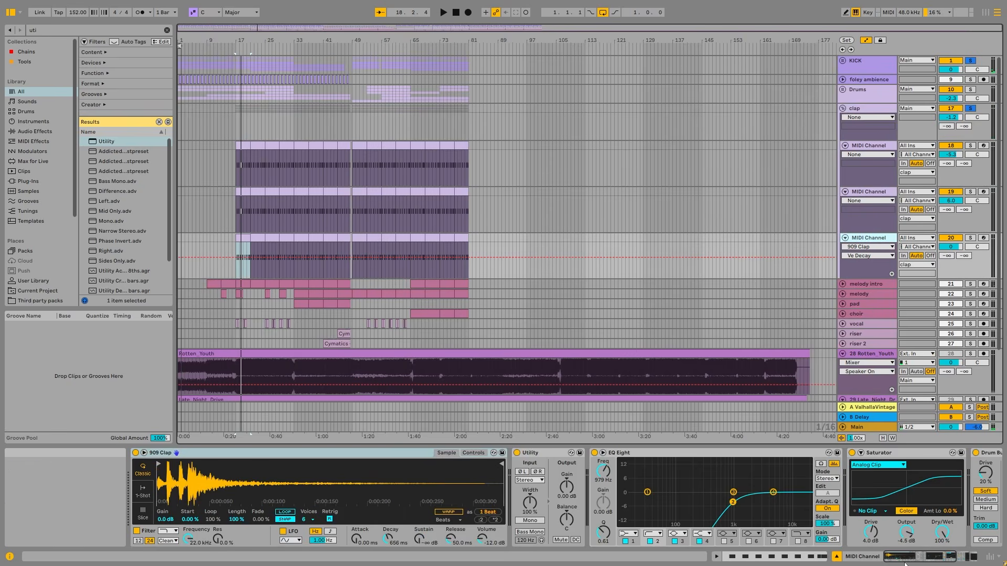
{"action": "left_click", "coordinate": [889, 453]}
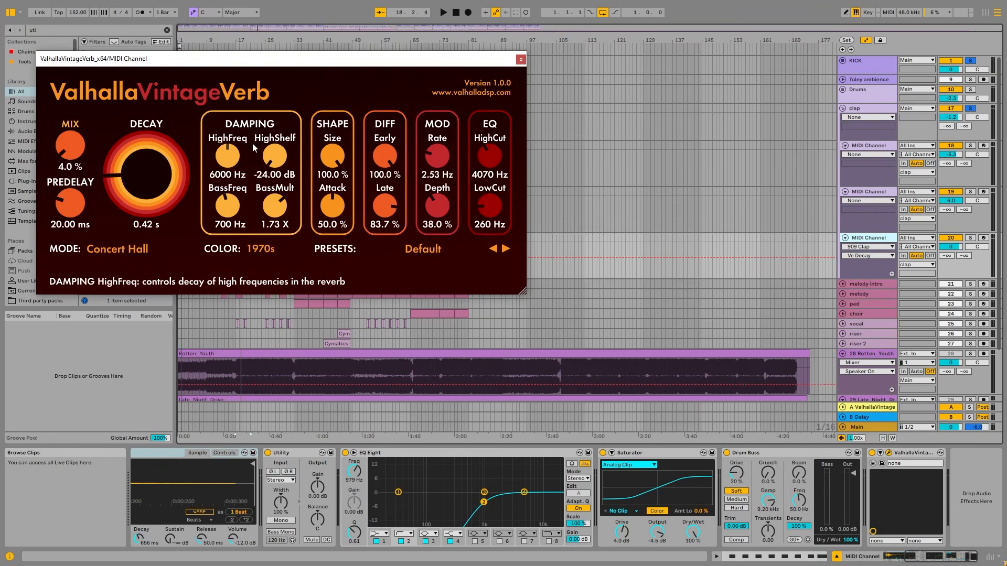
{"action": "left_click", "coordinate": [522, 60]}
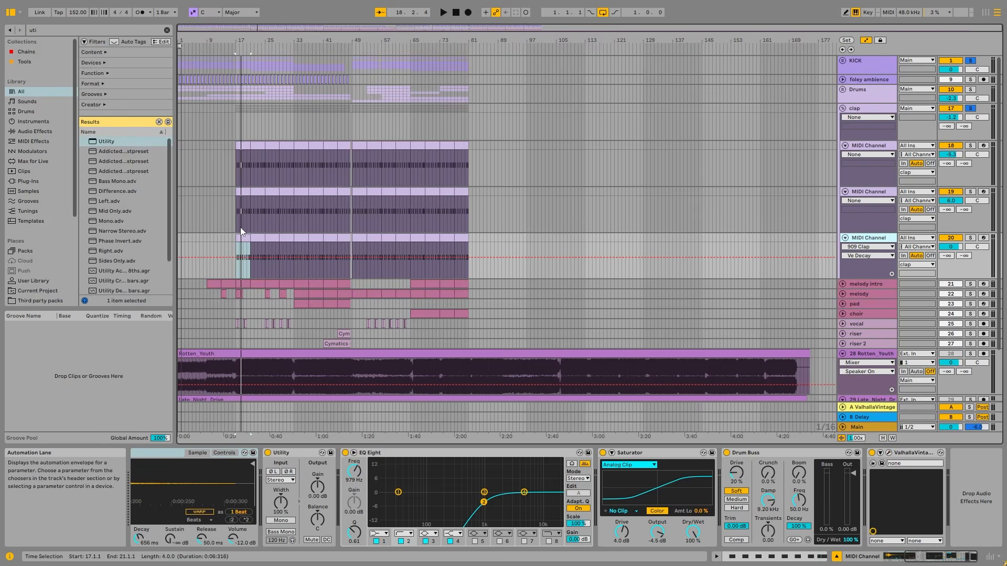
- Play the kick and clap together from bar 17, and fold the clap group's MIDI channels and the group itself
{"action": "scroll", "coordinate": [241, 229], "scroll_direction": "up", "scroll_amount": 5}
{"action": "key", "text": "space"}
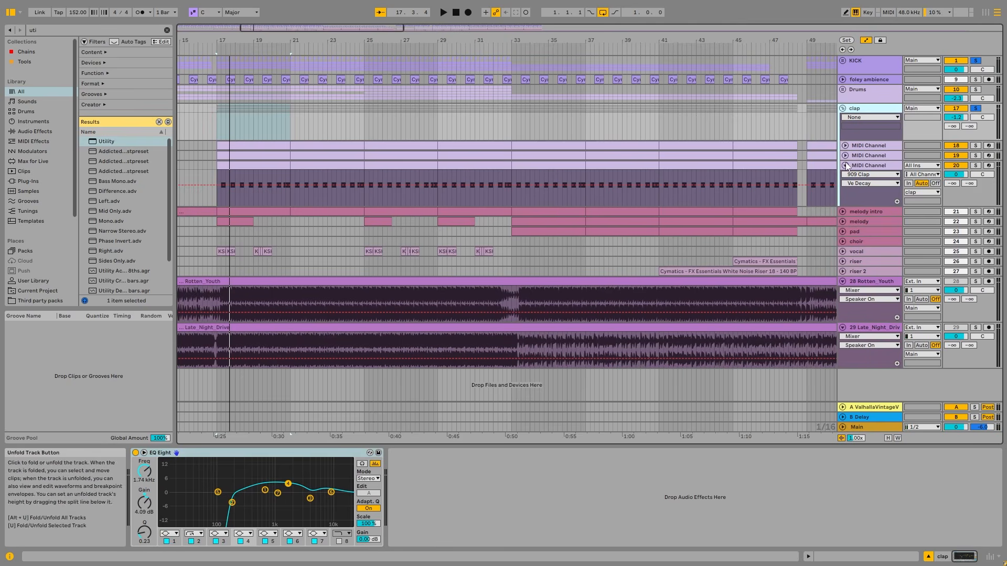
{"action": "left_click", "coordinate": [846, 165]}
{"action": "left_click", "coordinate": [843, 108]}
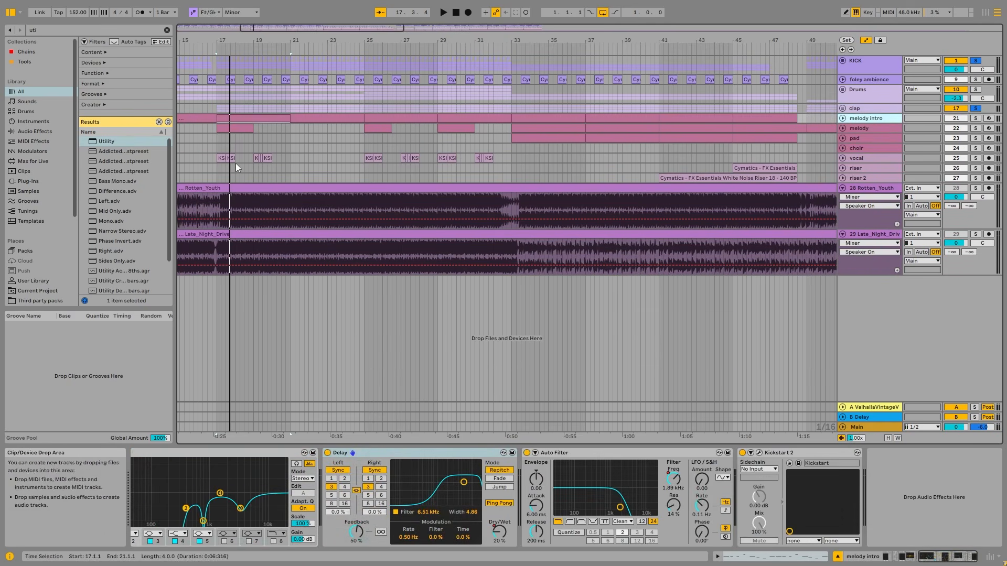
- Unfold the melody intro track and solo it
{"action": "scroll", "coordinate": [257, 125], "scroll_direction": "down", "scroll_amount": 5}
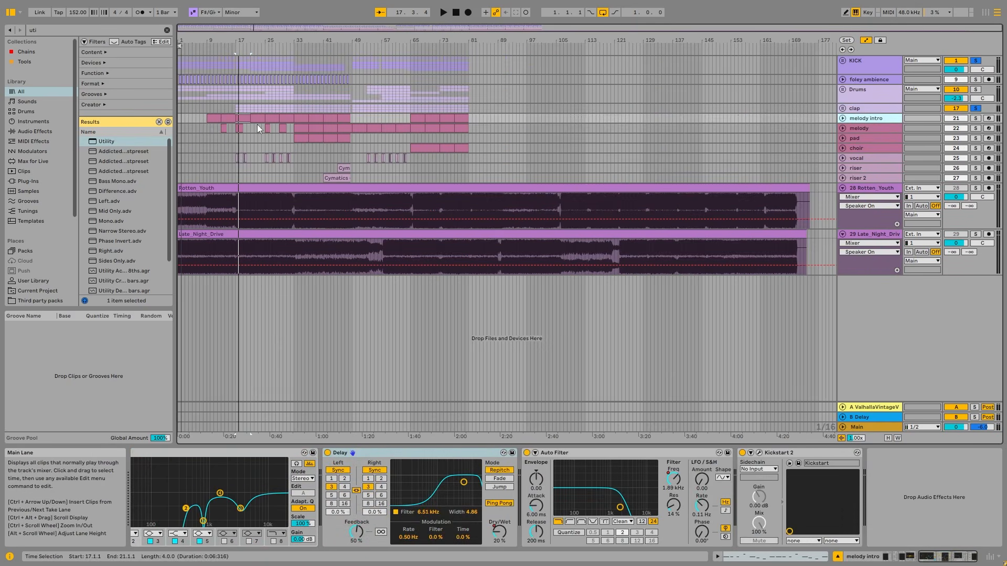
{"action": "left_click", "coordinate": [879, 127]}
{"action": "left_click", "coordinate": [877, 120]}
{"action": "left_click", "coordinate": [843, 119]}
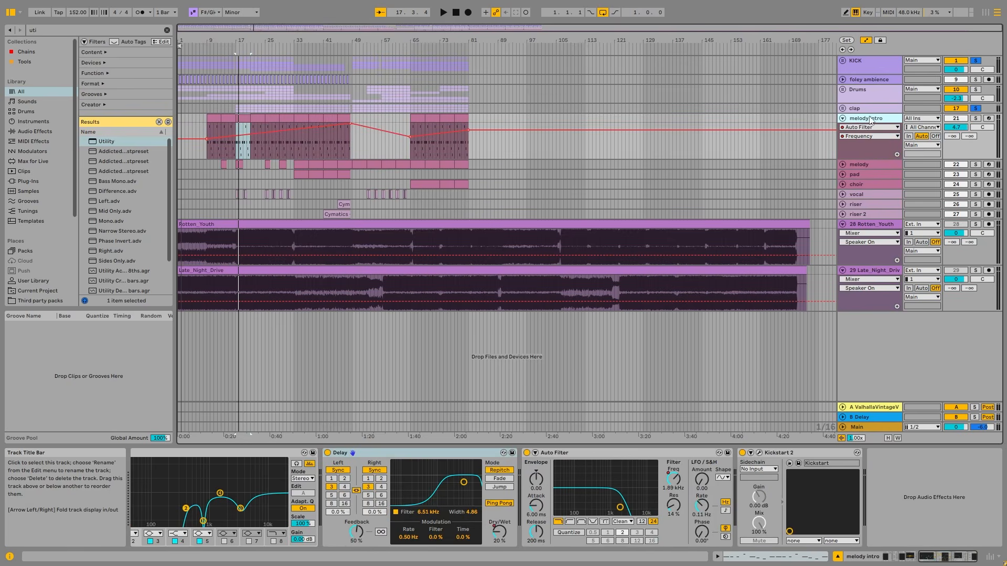
{"action": "left_click", "coordinate": [976, 118]}
- Play the soloed melody intro track from its first clip at bar 9
{"action": "left_click", "coordinate": [212, 123]}
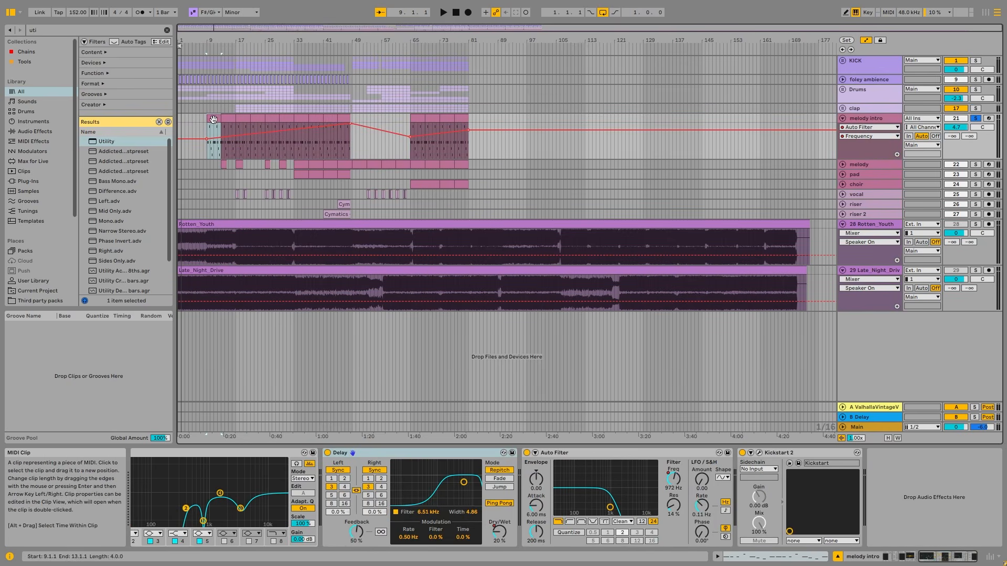
{"action": "key", "text": "space"}
{"action": "key", "text": "z"}
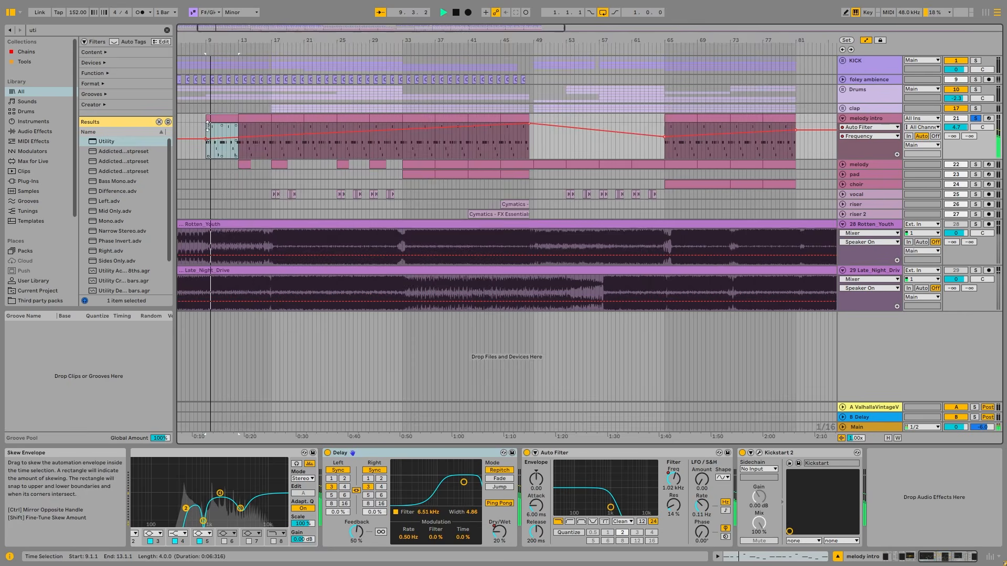
{"action": "scroll", "coordinate": [208, 131], "scroll_direction": "down", "scroll_amount": 3}
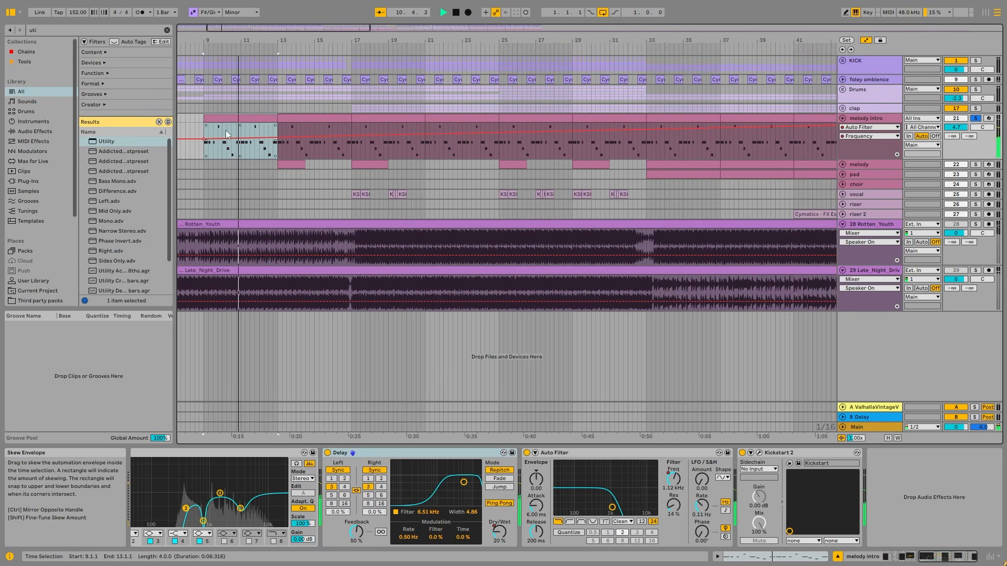
{"action": "key", "text": "space"}
- Open the melody intro's Serum instrument and find its PL Phantoms [SD] preset within the Plucked category
{"action": "left_click", "coordinate": [890, 556]}
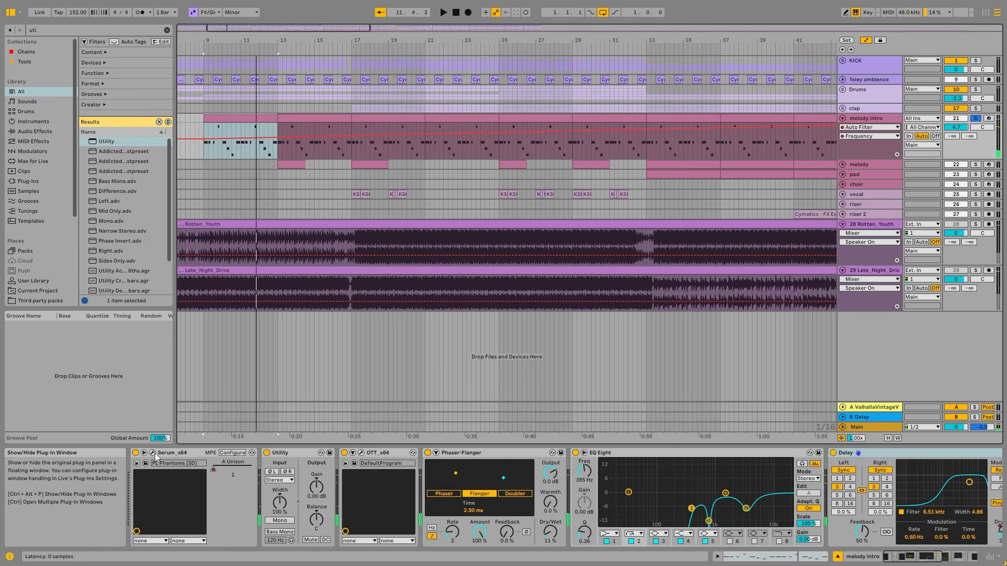
{"action": "left_click", "coordinate": [153, 453]}
{"action": "left_click_drag", "start_coordinate": [346, 82], "coordinate": [494, 75]}
{"action": "left_click", "coordinate": [481, 93]}
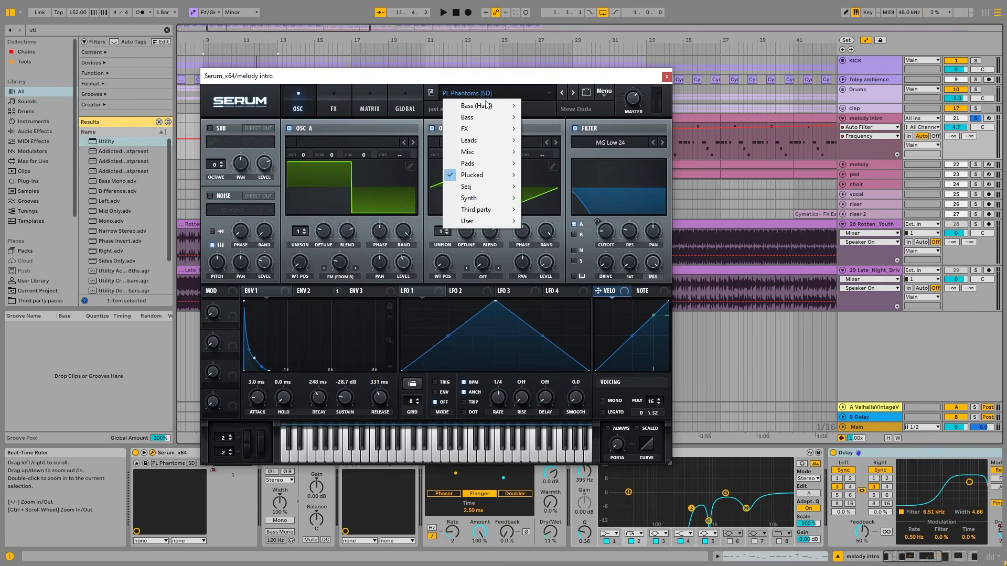
{"action": "mouse_move", "coordinate": [481, 179]}
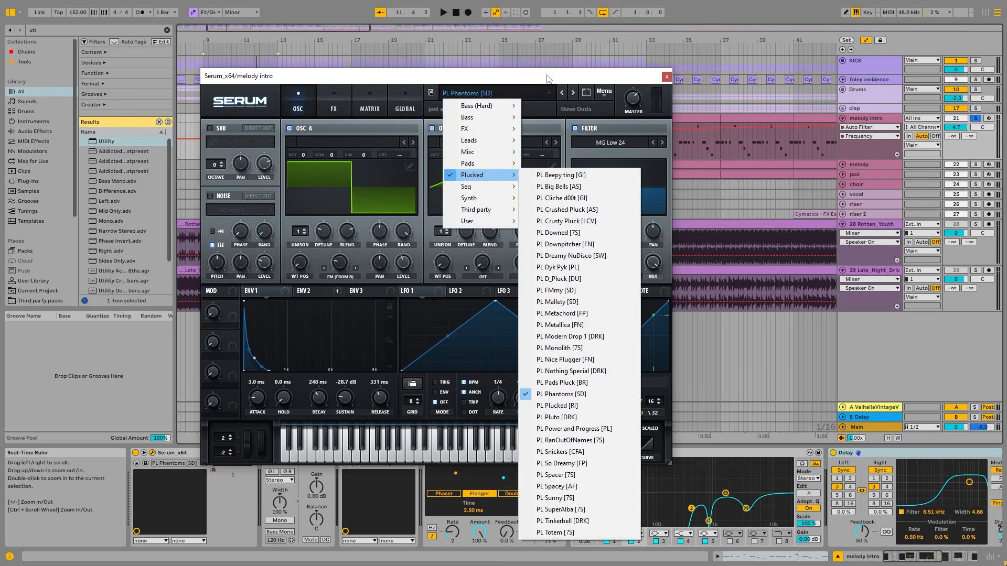
{"action": "left_click_drag", "start_coordinate": [547, 78], "coordinate": [550, 77]}
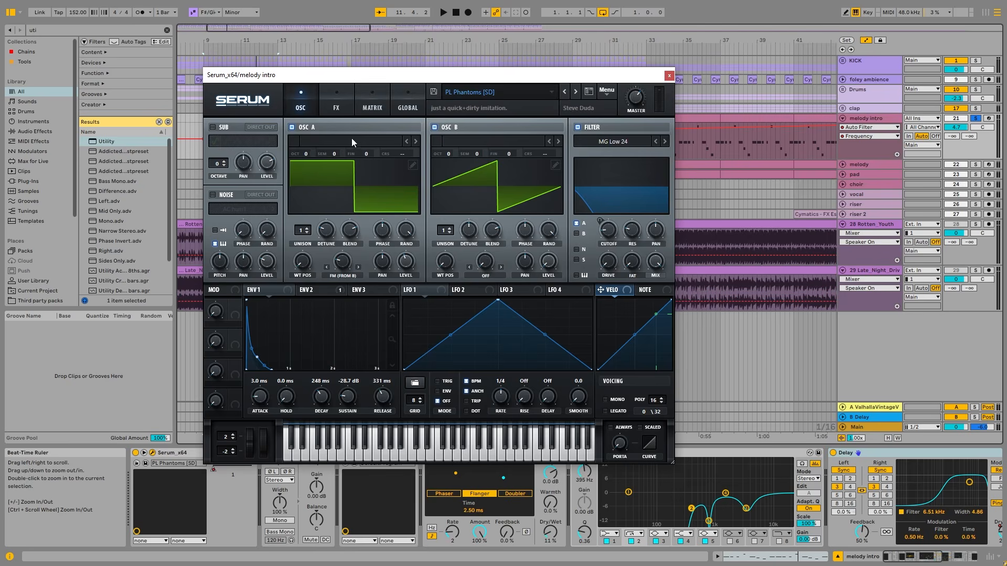
- Check Serum's FX page, return to the oscillator page, and reposition the plug-in window over the arrangement
{"action": "left_click", "coordinate": [337, 105]}
{"action": "left_click", "coordinate": [300, 105]}
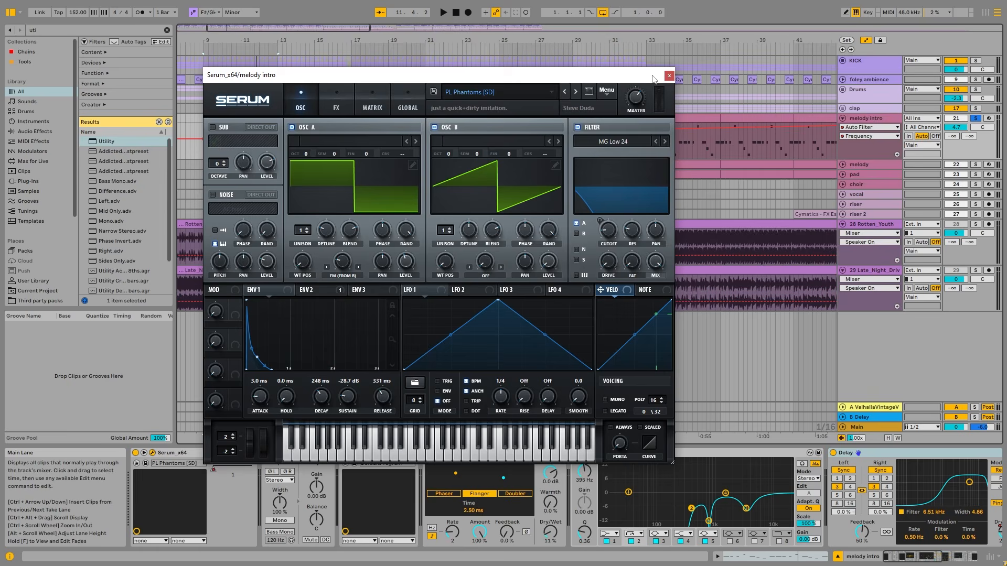
{"action": "left_click_drag", "start_coordinate": [604, 75], "coordinate": [653, 46]}
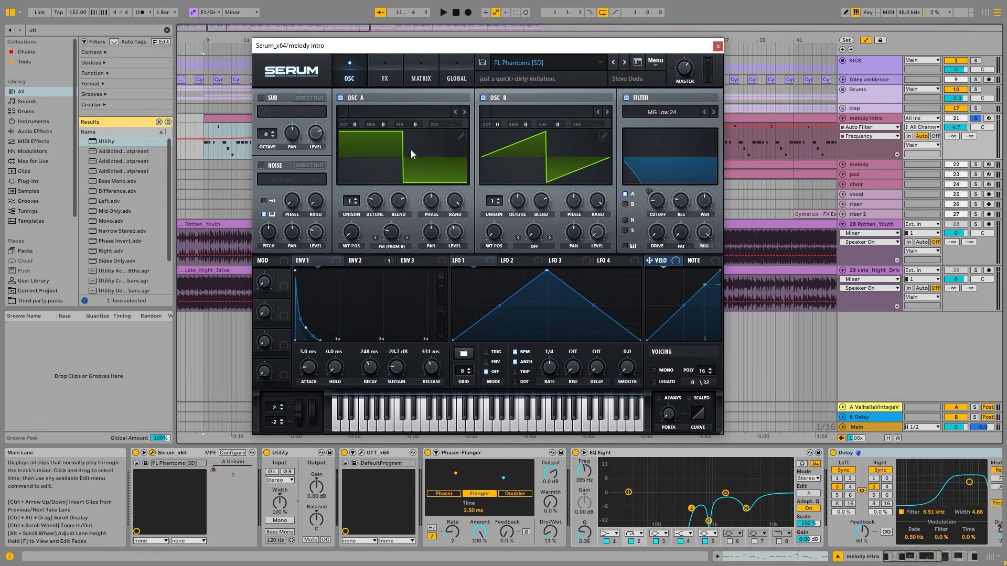
{"action": "left_click_drag", "start_coordinate": [682, 45], "coordinate": [662, 72]}
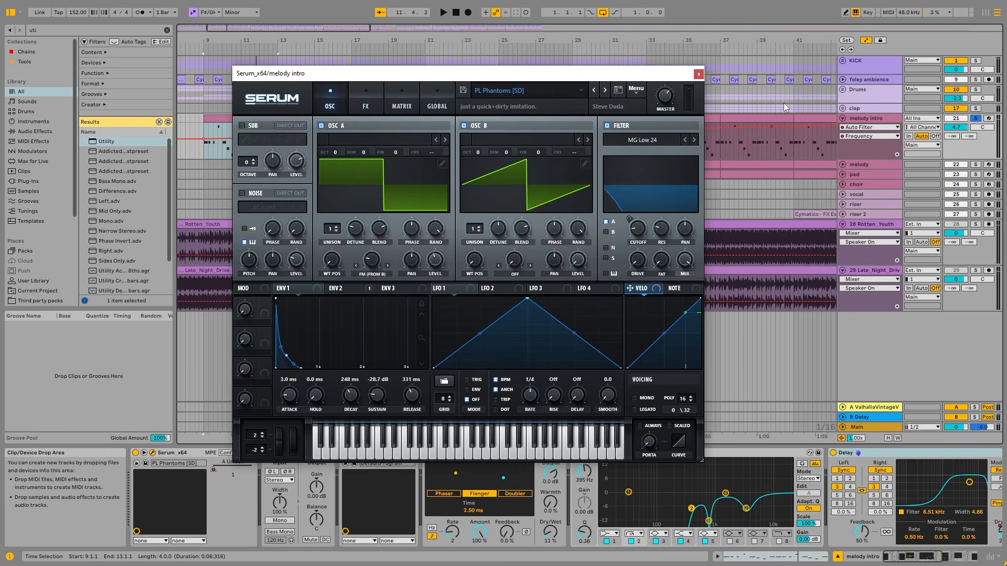
- Compare the melody intro with Serum's oscillator B on and off, leave the oscillator on, and close the plug-in window
{"action": "key", "text": "space"}
{"action": "key", "text": "space"}
{"action": "left_click", "coordinate": [464, 127]}
{"action": "key", "text": "space"}
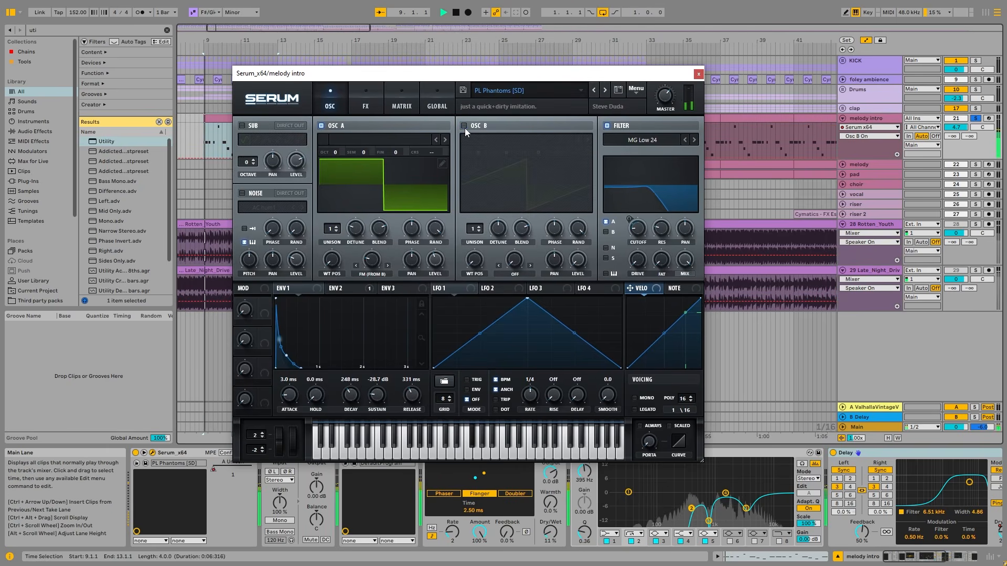
{"action": "key", "text": "space"}
{"action": "left_click", "coordinate": [464, 128]}
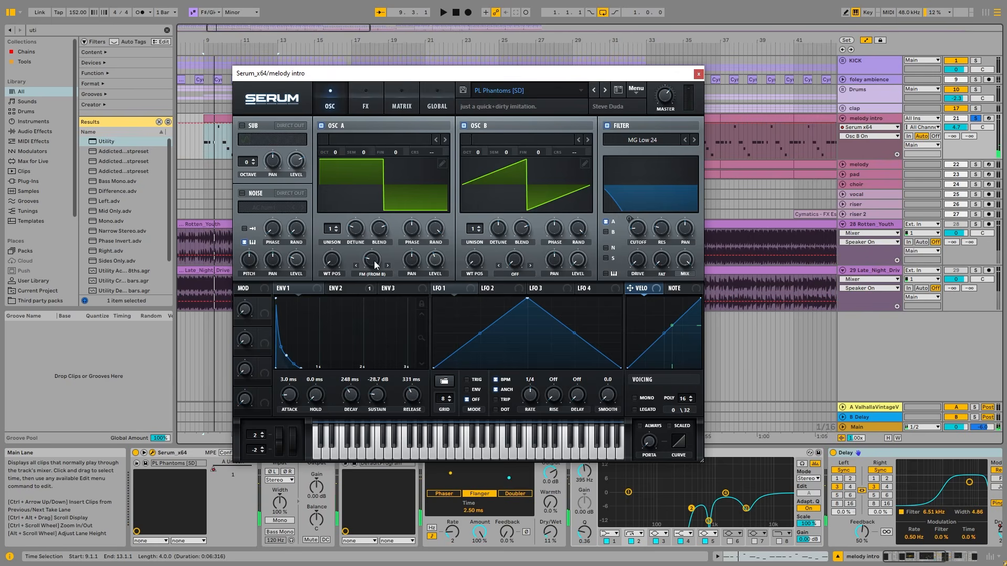
{"action": "left_click", "coordinate": [698, 74]}
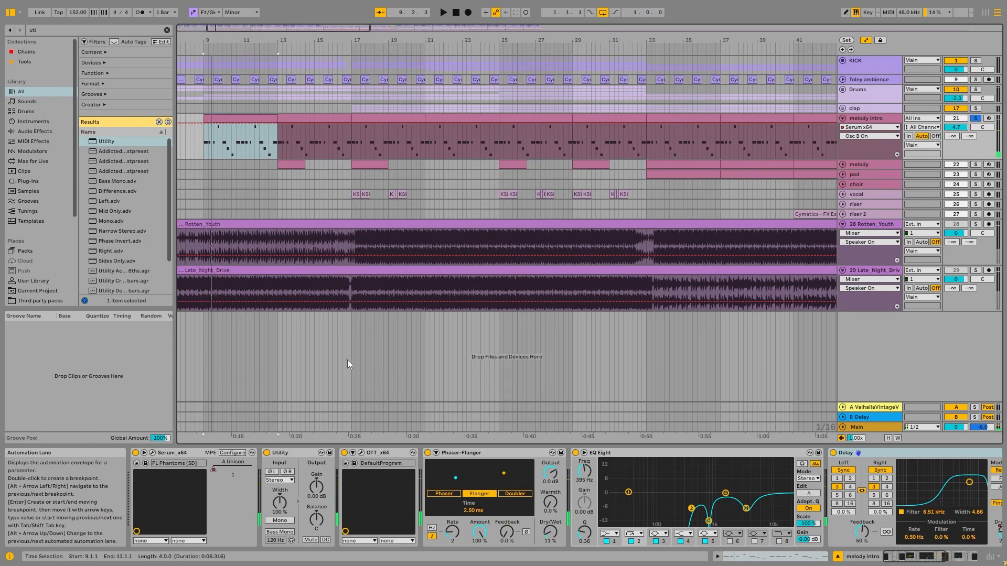
- Check the settings of the melody intro's OTT compressor and close its plug-in window
{"action": "left_click", "coordinate": [361, 453]}
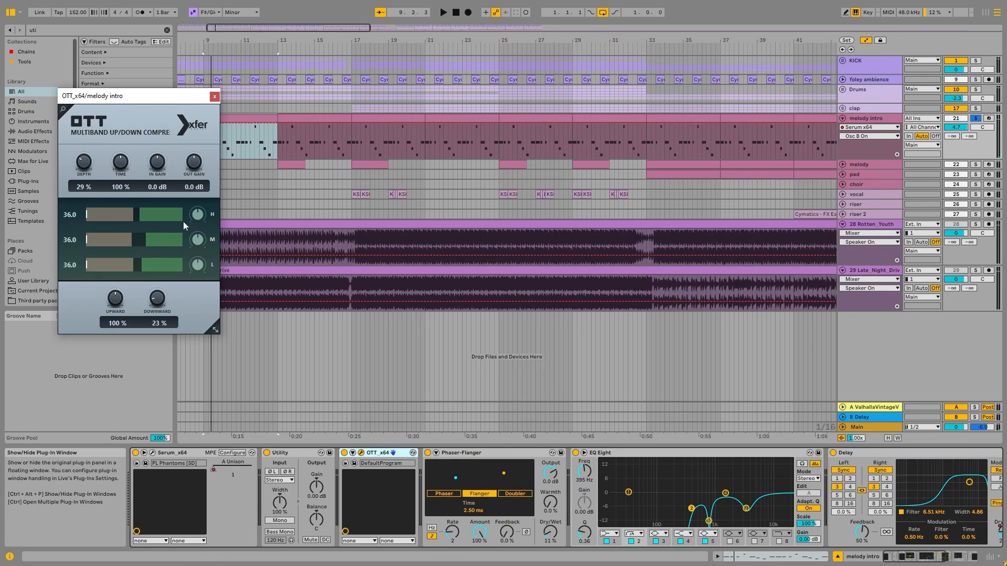
{"action": "left_click", "coordinate": [216, 97]}
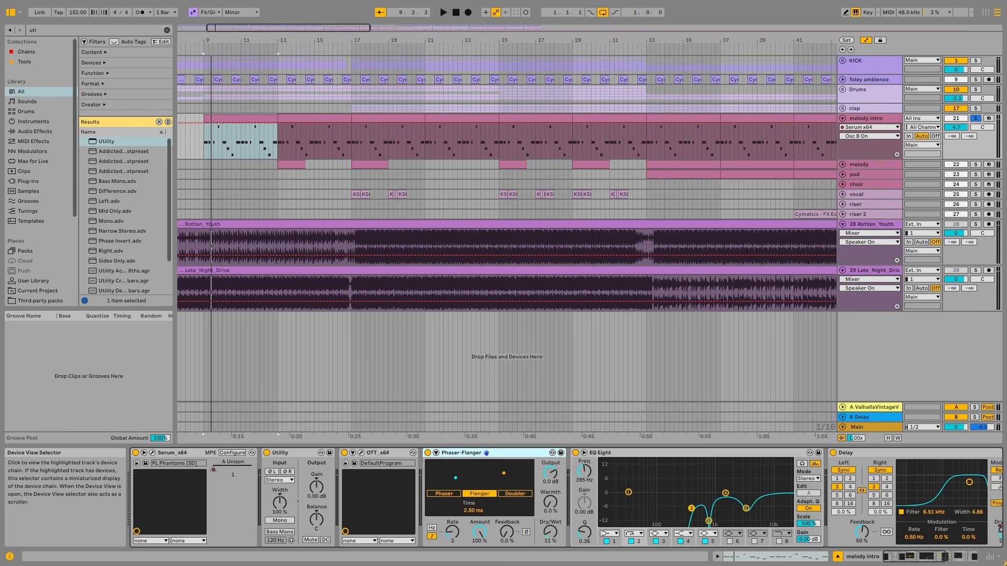
- Play the melody intro while toggling its EQ Eight, and view the EQ's enlarged frequency curve
{"action": "left_click_drag", "start_coordinate": [916, 556], "coordinate": [940, 556]}
{"action": "key", "text": "space"}
{"action": "left_click", "coordinate": [246, 453]}
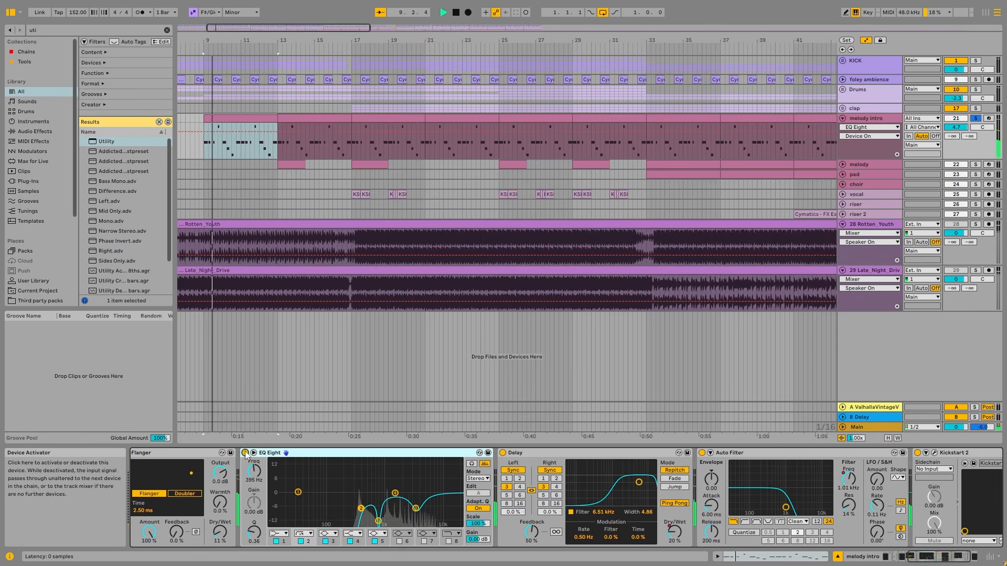
{"action": "double_click", "coordinate": [367, 483]}
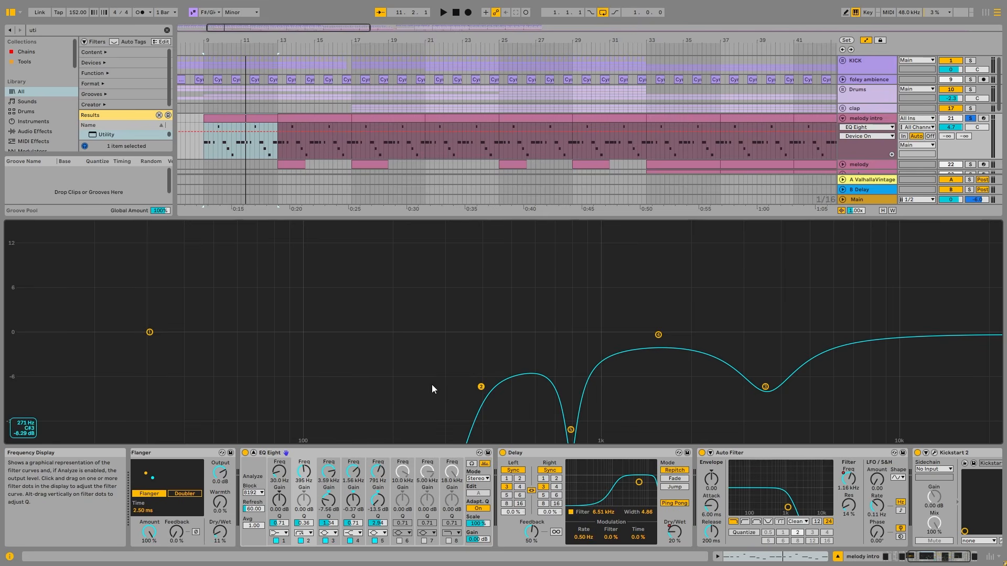
- Compare the melody intro with its Delay off and on from bar 9, leaving the Delay enabled
{"action": "left_click", "coordinate": [630, 496]}
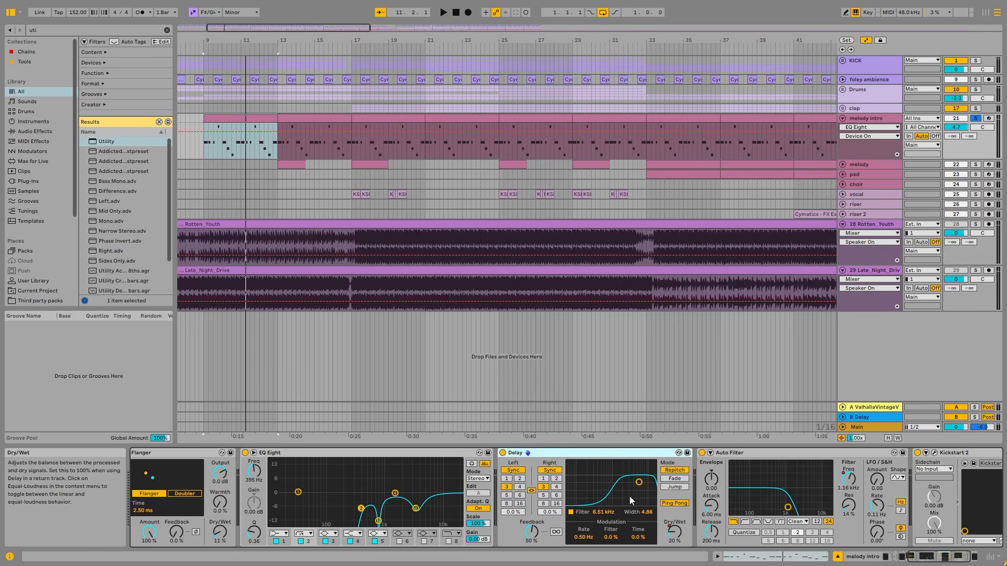
{"action": "key", "text": "space"}
{"action": "left_click", "coordinate": [503, 454]}
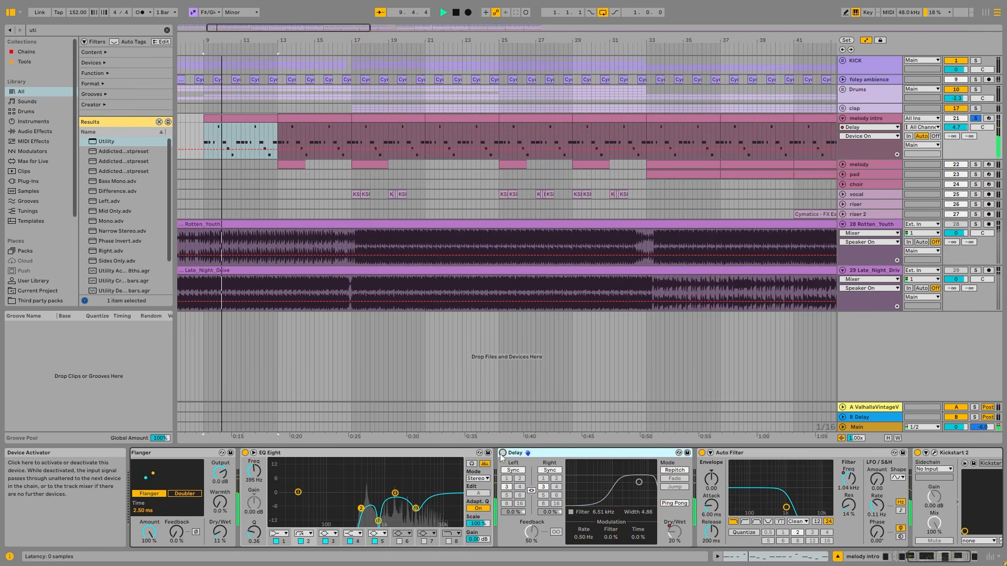
{"action": "left_click", "coordinate": [503, 453]}
{"action": "key", "text": "space"}
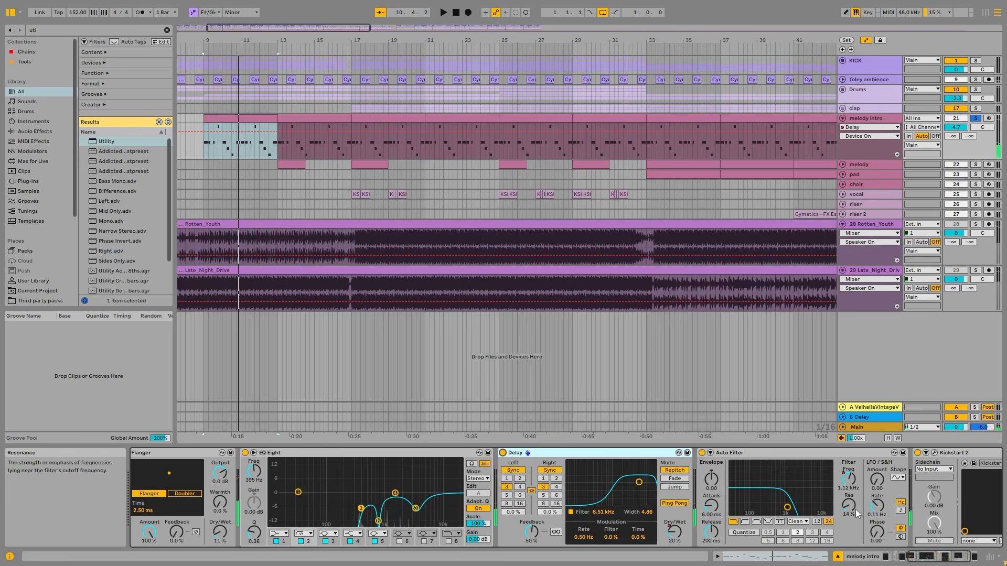
- Show the melody intro's Auto Filter frequency automation across the full length of the arrangement
{"action": "left_click", "coordinate": [950, 559]}
{"action": "right_click", "coordinate": [762, 476]}
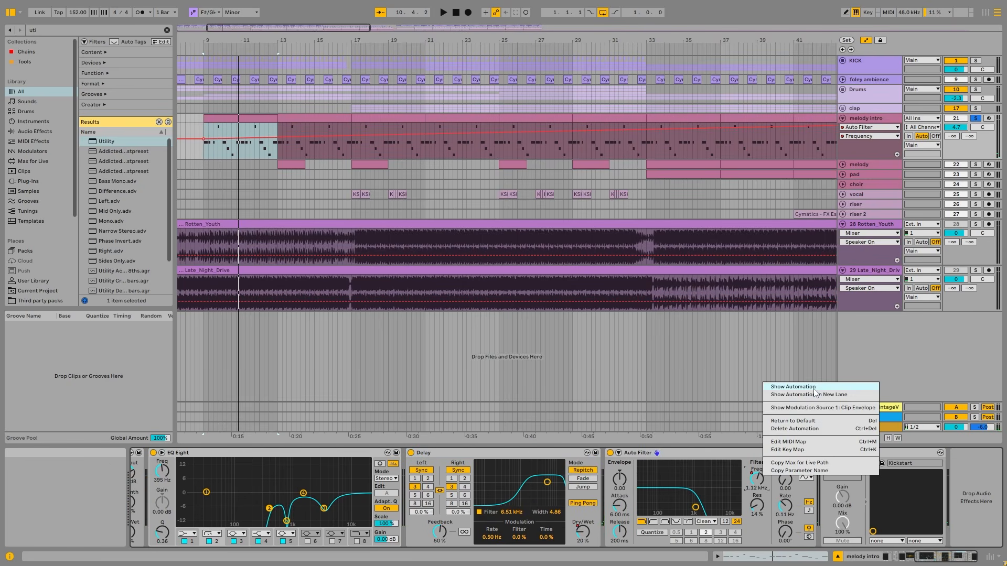
{"action": "left_click", "coordinate": [784, 386]}
{"action": "key", "text": "w"}
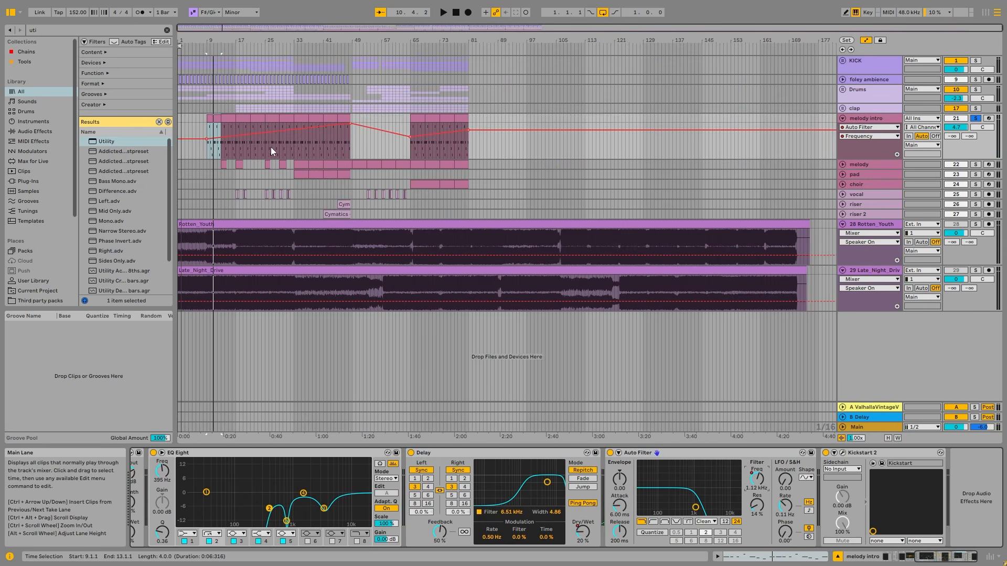
- Play the melody intro from its clip at bar 33, and check its Kickstart 2 plug-in
{"action": "left_click", "coordinate": [298, 115]}
{"action": "key", "text": "space"}
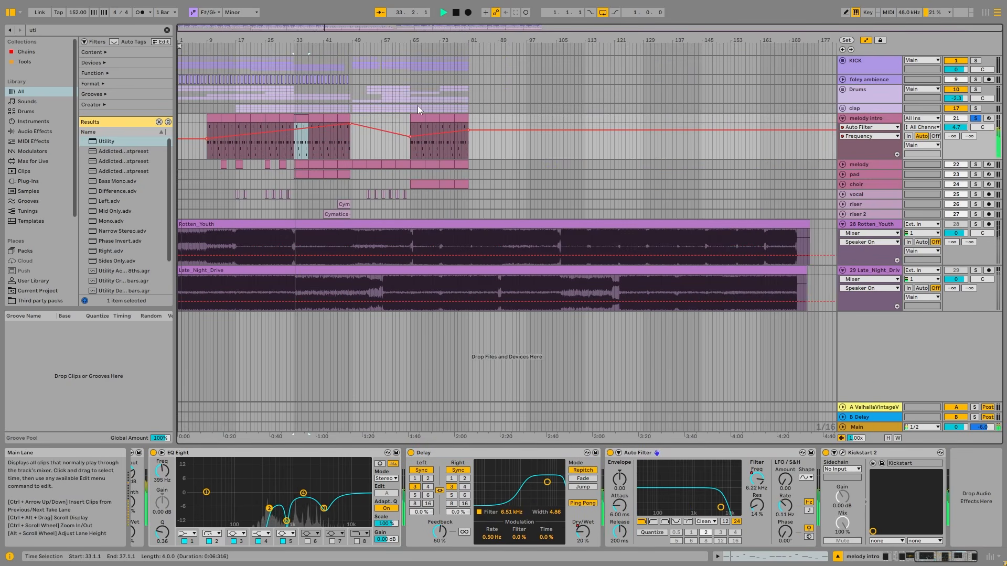
{"action": "left_click", "coordinate": [843, 453]}
{"action": "left_click", "coordinate": [370, 96]}
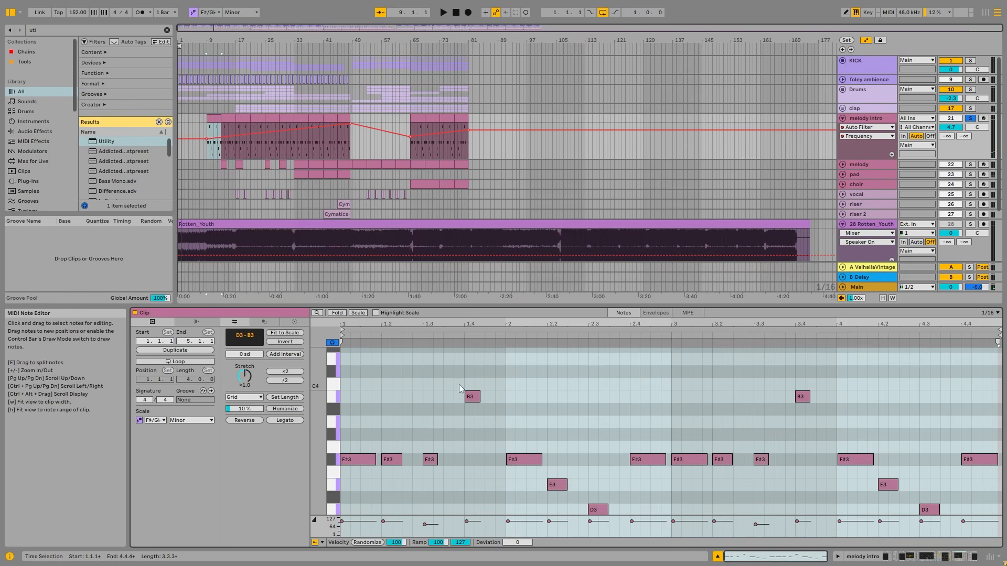
- Enlarge the note editor for the melody intro's clip at bar 9 and examine its note pattern
{"action": "scroll", "coordinate": [524, 352], "scroll_direction": "down", "scroll_amount": 2}
{"action": "left_click_drag", "start_coordinate": [546, 316], "coordinate": [546, 173]}
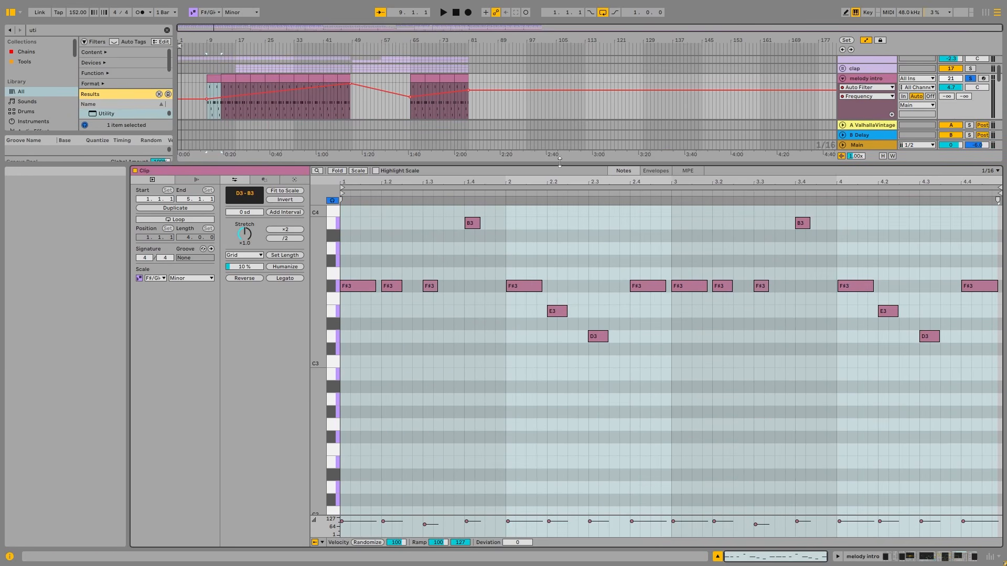
{"action": "scroll", "coordinate": [387, 329], "scroll_direction": "up", "scroll_amount": 3}
{"action": "right_click", "coordinate": [404, 292]}
{"action": "left_click", "coordinate": [484, 479]}
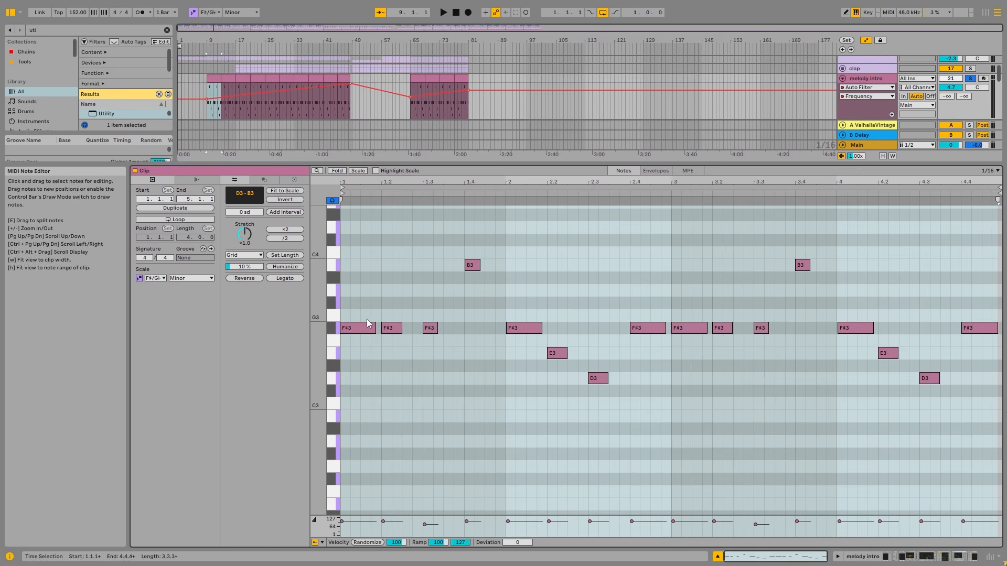
{"action": "left_click", "coordinate": [475, 319]}
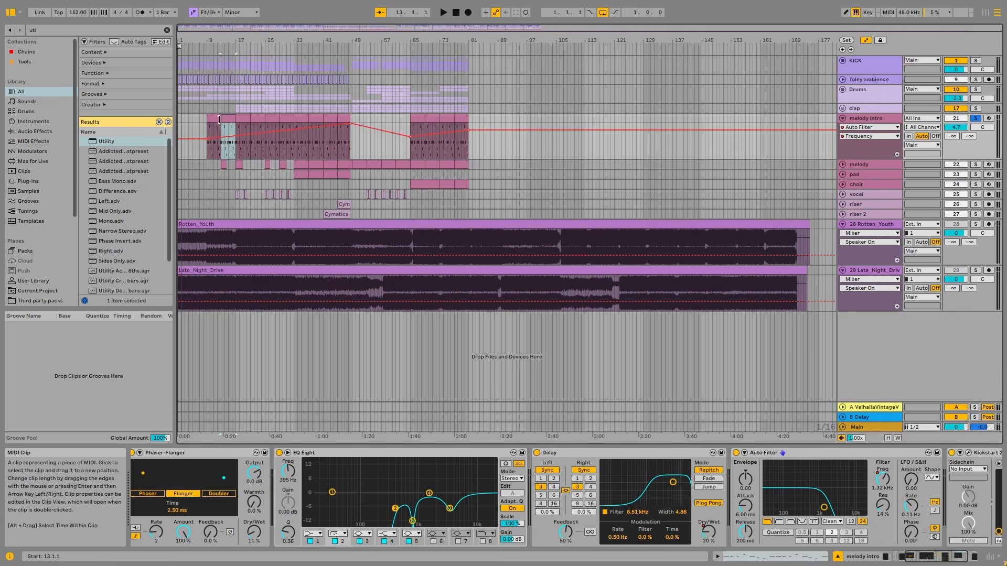
- Select the melody intro's clip at bar 33, and its clips from bar 65 to 81
{"action": "left_click", "coordinate": [286, 115]}
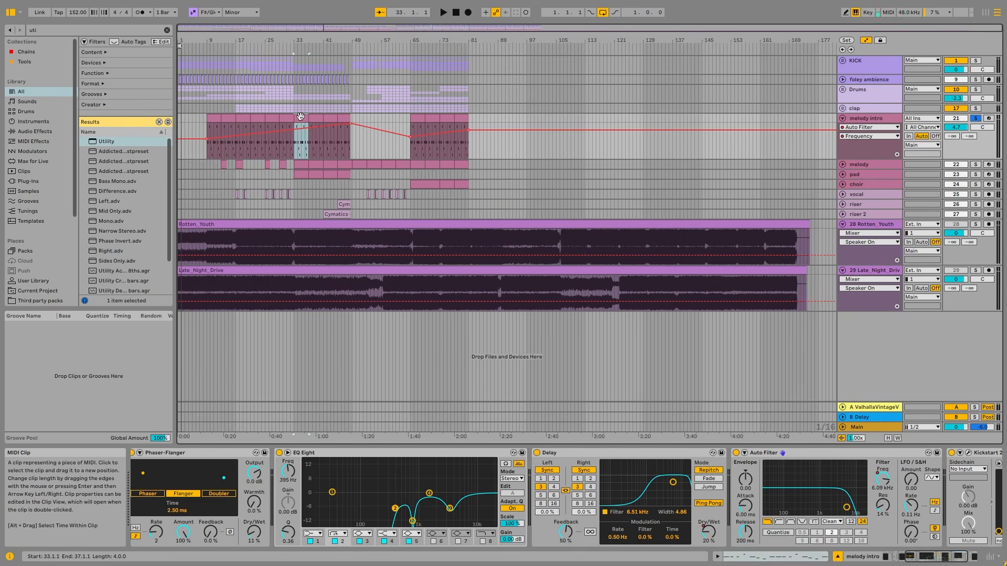
{"action": "left_click", "coordinate": [418, 118]}
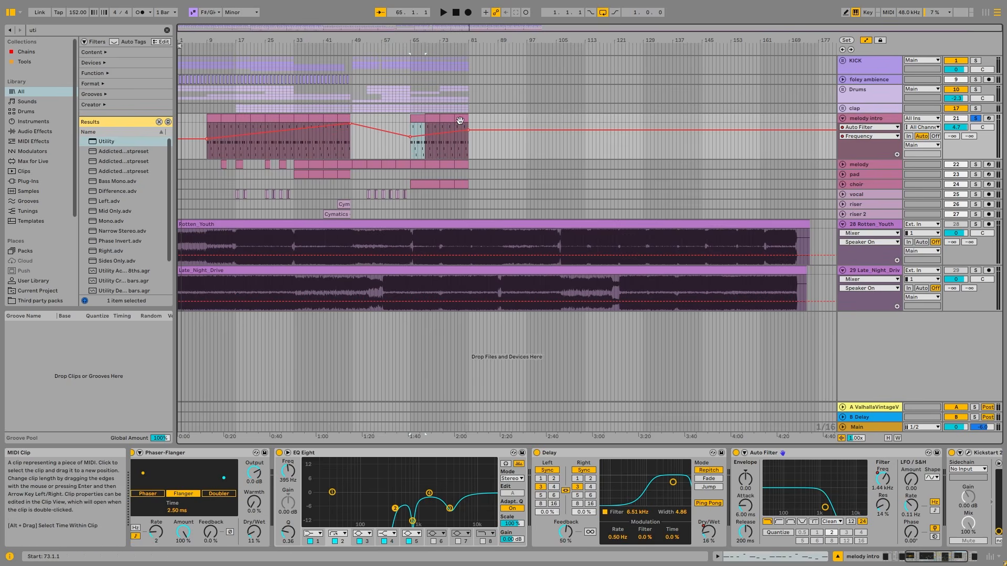
{"action": "left_click", "coordinate": [463, 121]}
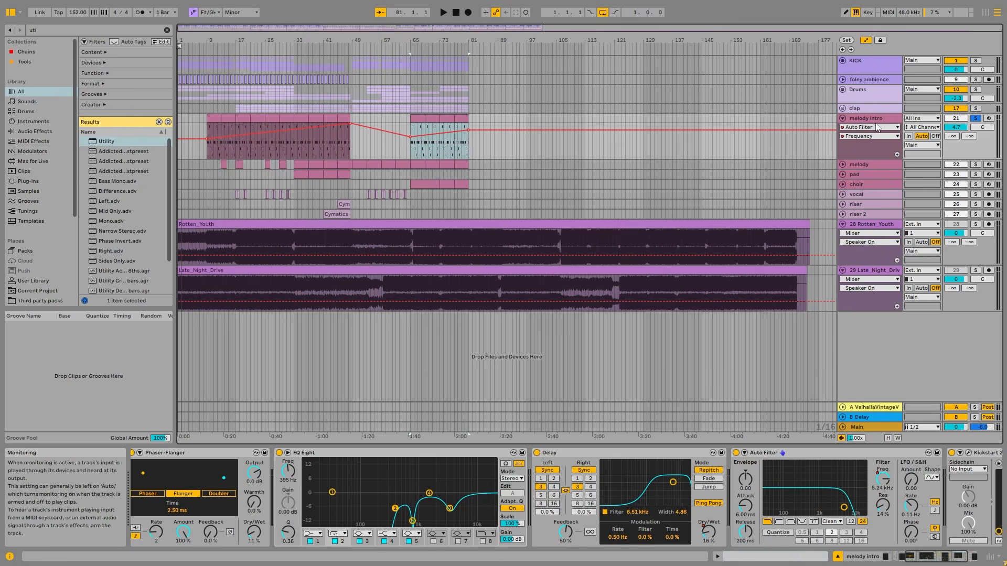
- Fold the melody intro track, unfold the melody track and solo it
{"action": "left_click", "coordinate": [843, 119]}
{"action": "left_click", "coordinate": [843, 129]}
{"action": "left_click", "coordinate": [975, 129]}
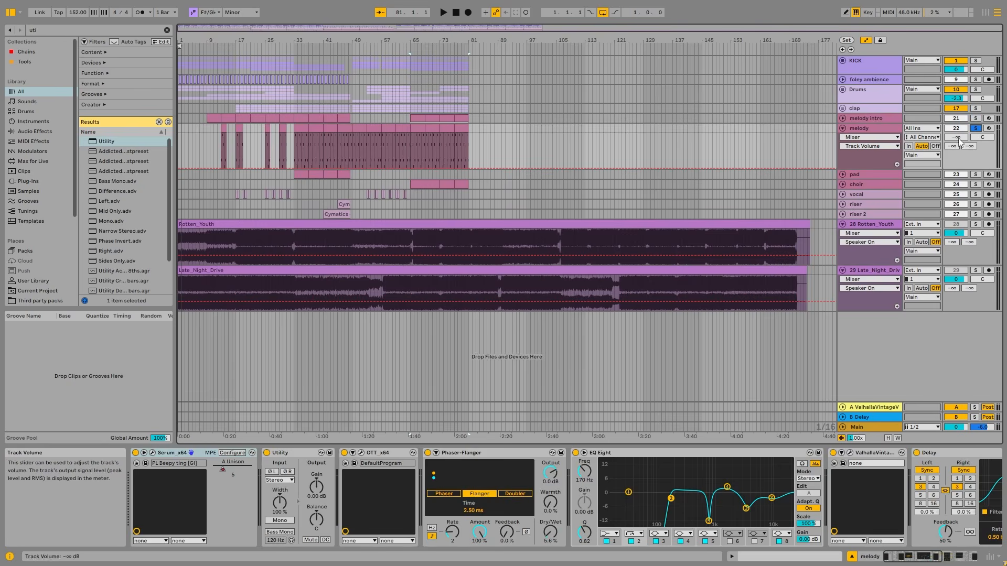
- Play the melody track and set its track volume to -2.5 dB
{"action": "double_click", "coordinate": [958, 138]}
{"action": "key", "text": "space"}
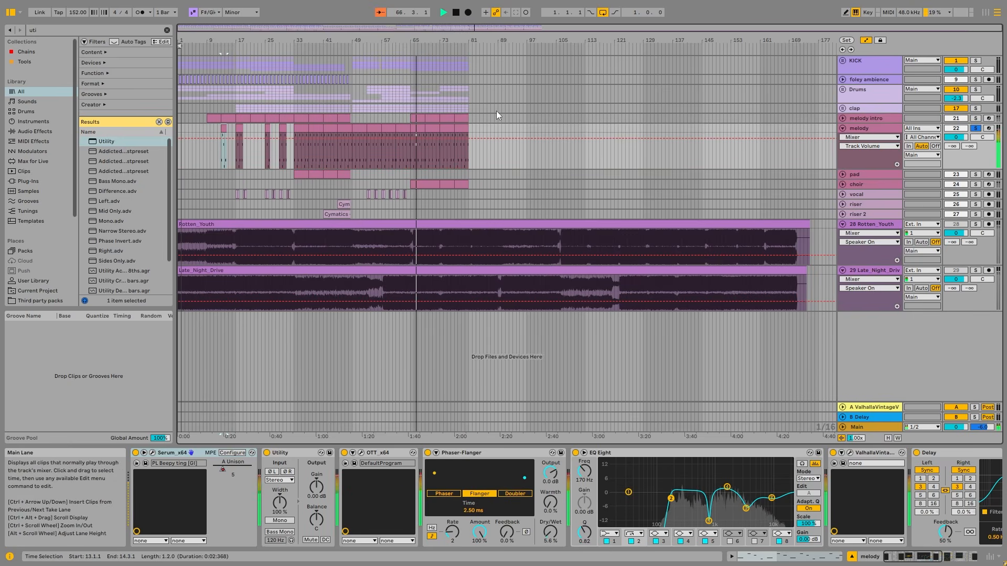
{"action": "left_click_drag", "start_coordinate": [957, 140], "coordinate": [958, 150]}
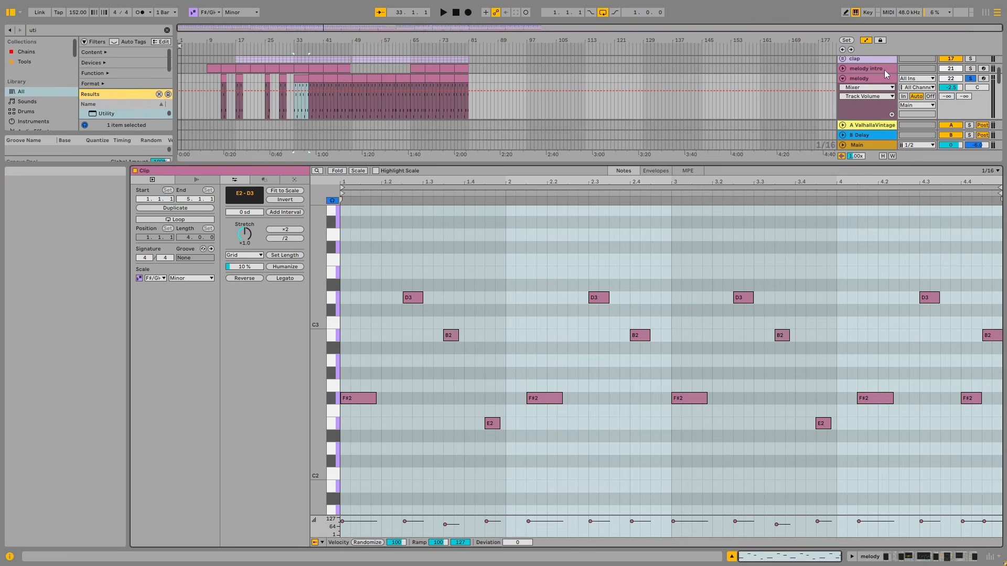
- Play the melody clip at bar 33 while following its notes in the note editor
{"action": "key", "text": "space"}
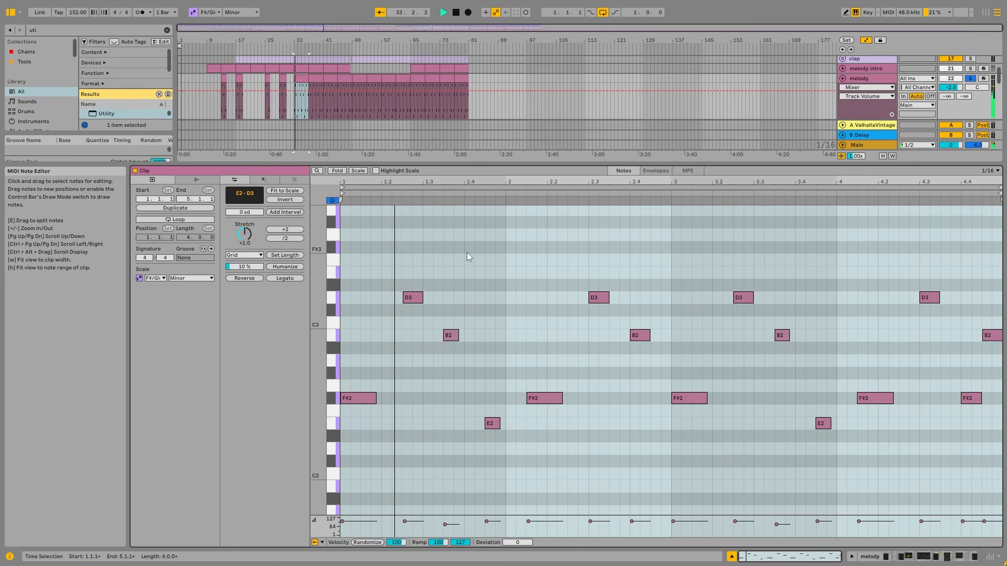
{"action": "left_click", "coordinate": [393, 320]}
{"action": "left_click", "coordinate": [375, 298]}
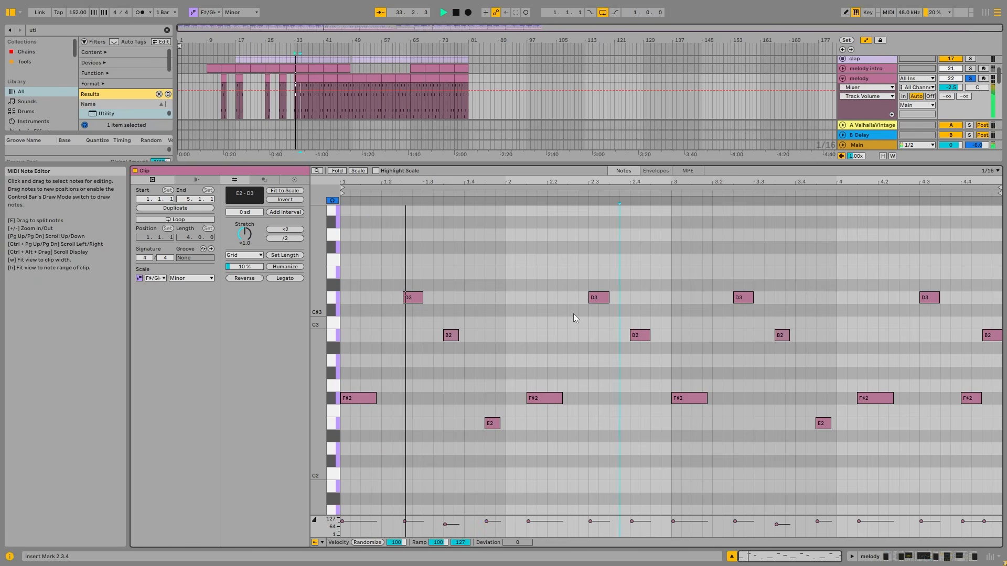
{"action": "key", "text": "space"}
- Select all notes in the melody clip, raise the Humanize amount to 57%, and clear the note selection
{"action": "key", "text": "ctrl+a"}
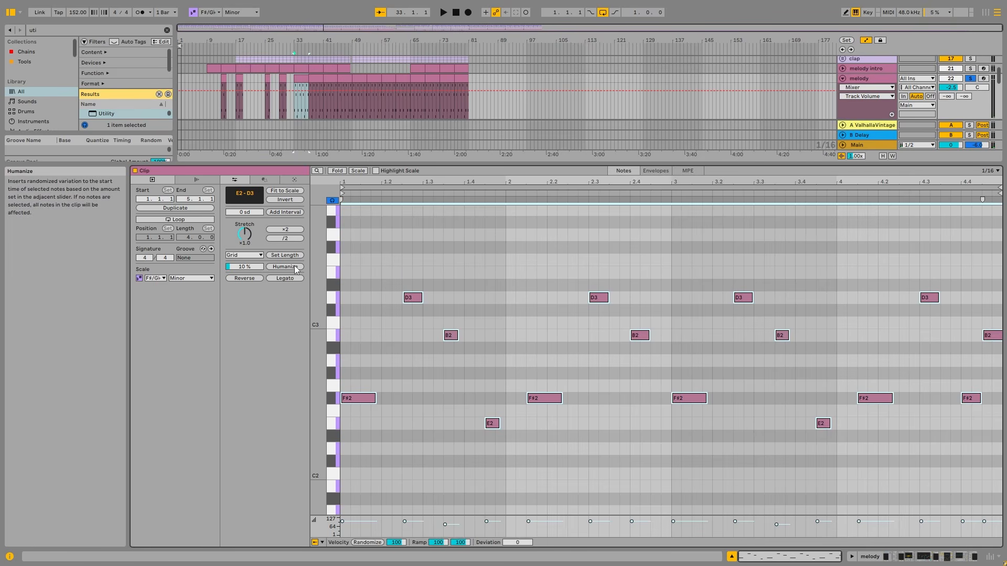
{"action": "left_click", "coordinate": [245, 267]}
{"action": "left_click_drag", "start_coordinate": [245, 266], "coordinate": [244, 252]}
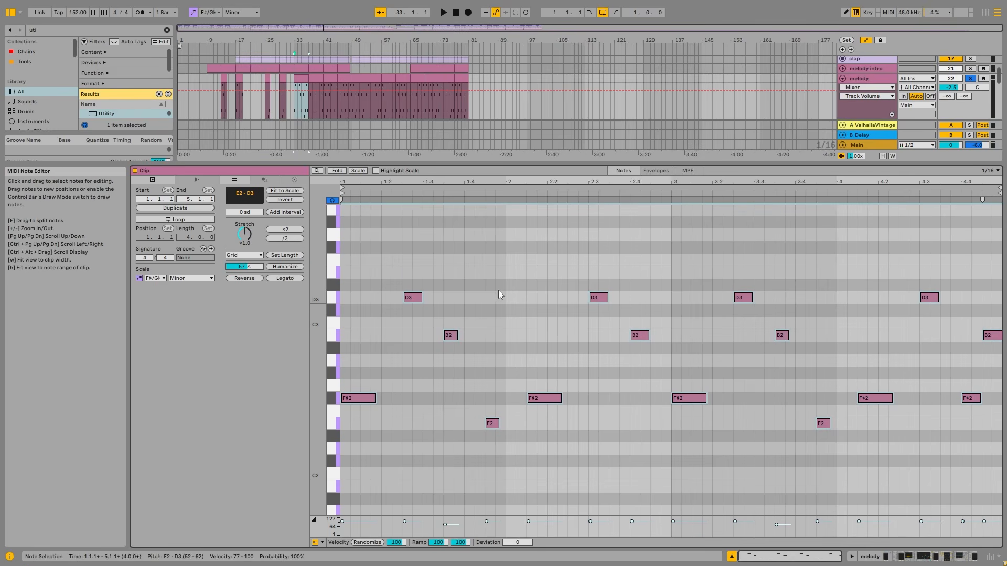
{"action": "left_click", "coordinate": [505, 307]}
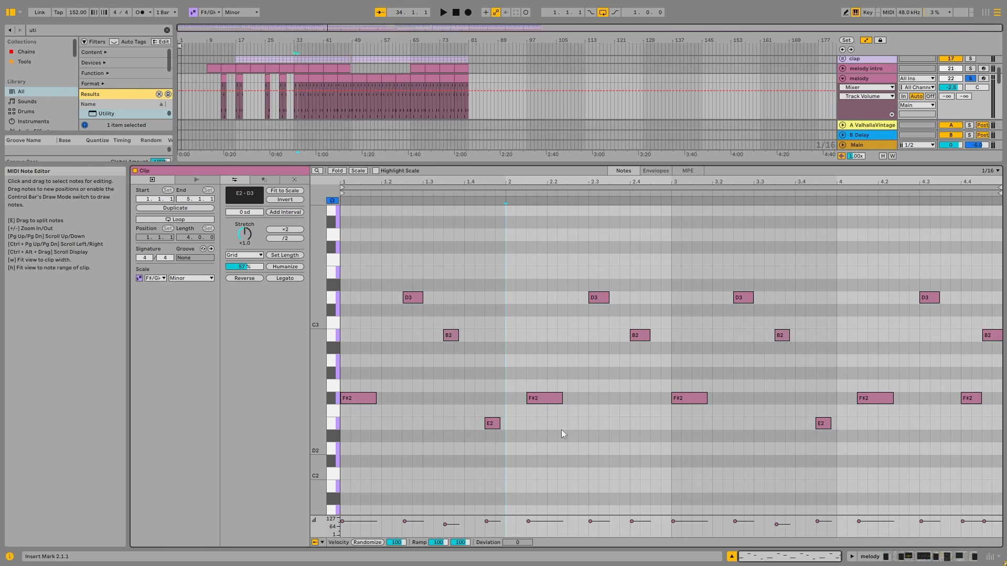
- Select the melody clip at bar 33, open the track's Serum instrument and reposition its window over the arrangement
{"action": "left_click", "coordinate": [873, 78]}
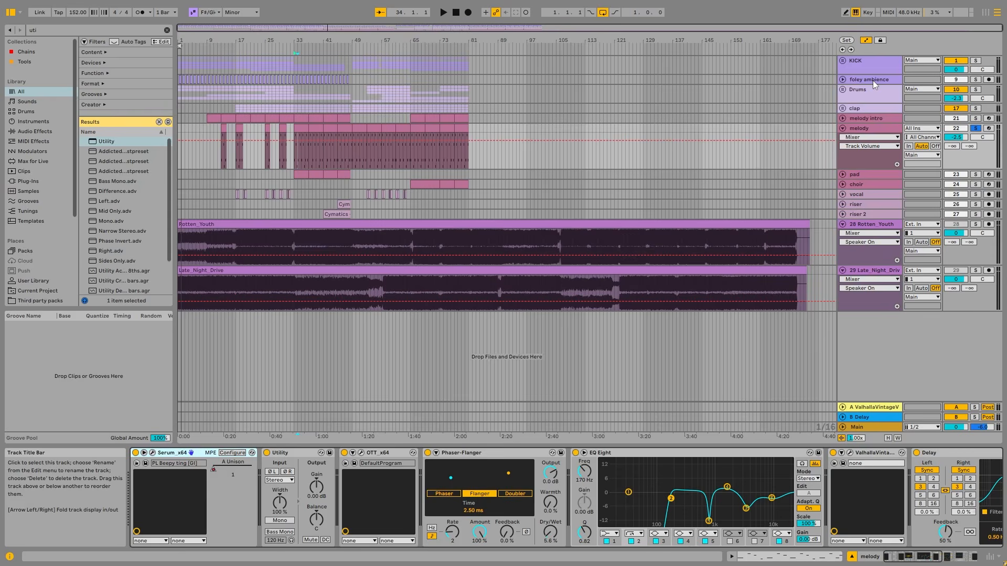
{"action": "left_click_drag", "start_coordinate": [295, 126], "coordinate": [309, 126]}
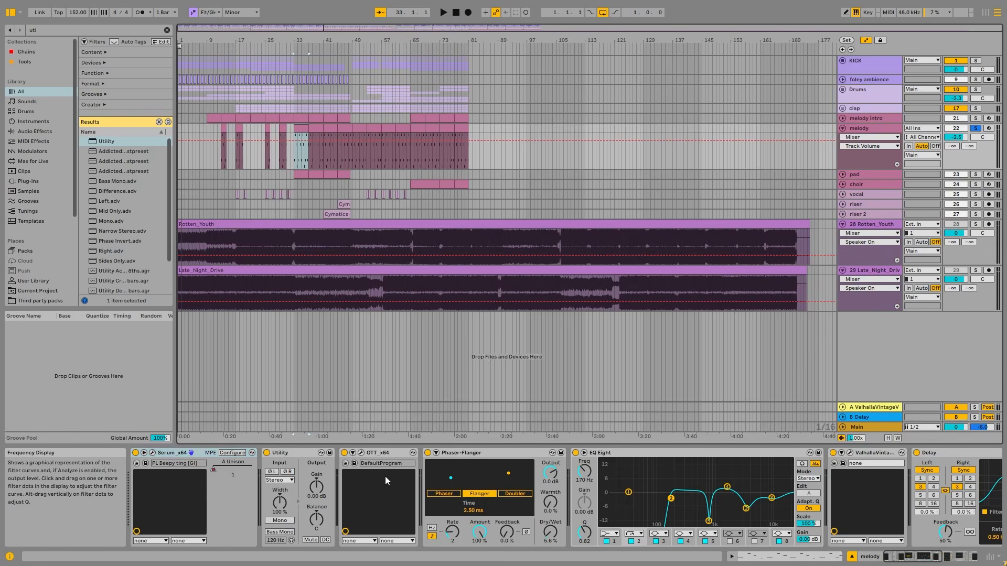
{"action": "mouse_move", "coordinate": [913, 557]}
{"action": "left_mouse_down"}
{"action": "mouse_move", "coordinate": [946, 557]}
{"action": "mouse_move", "coordinate": [910, 557]}
{"action": "left_mouse_up"}
{"action": "left_click", "coordinate": [153, 452]}
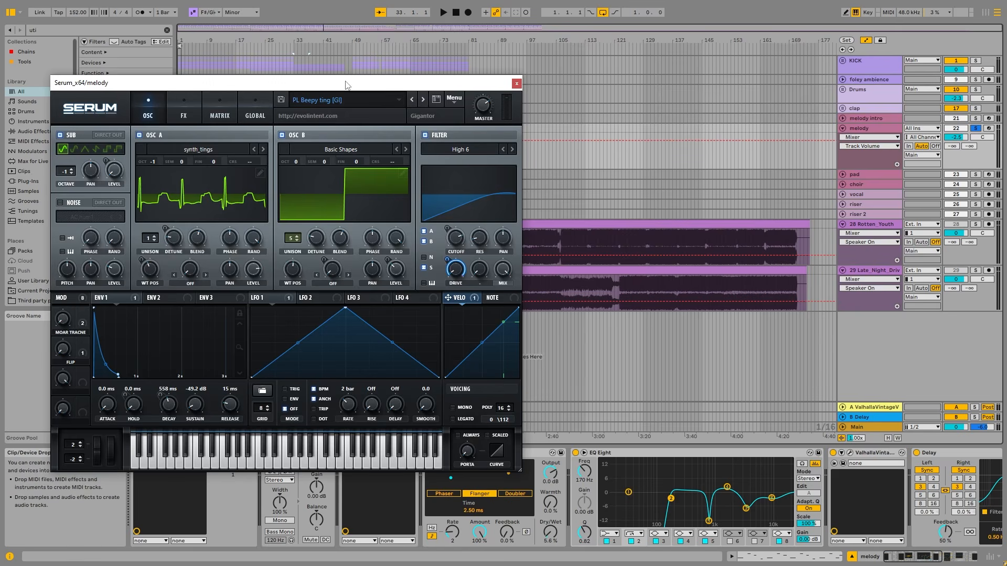
{"action": "left_click_drag", "start_coordinate": [344, 84], "coordinate": [507, 57]}
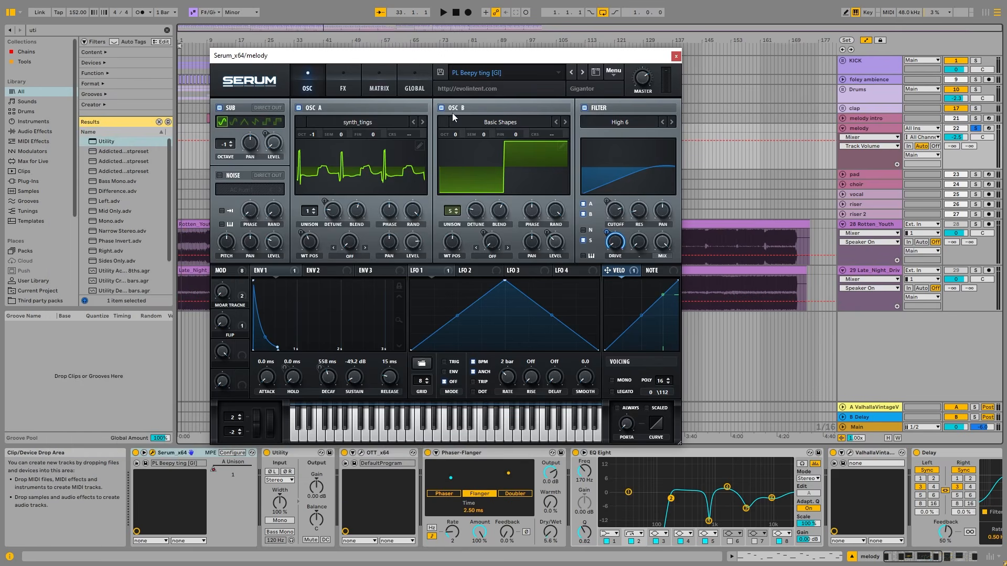
- Find Serum's PL Beepy ting [GI] preset in the Plucked category, and check the FX page before returning to the oscillators
{"action": "left_click", "coordinate": [487, 72]}
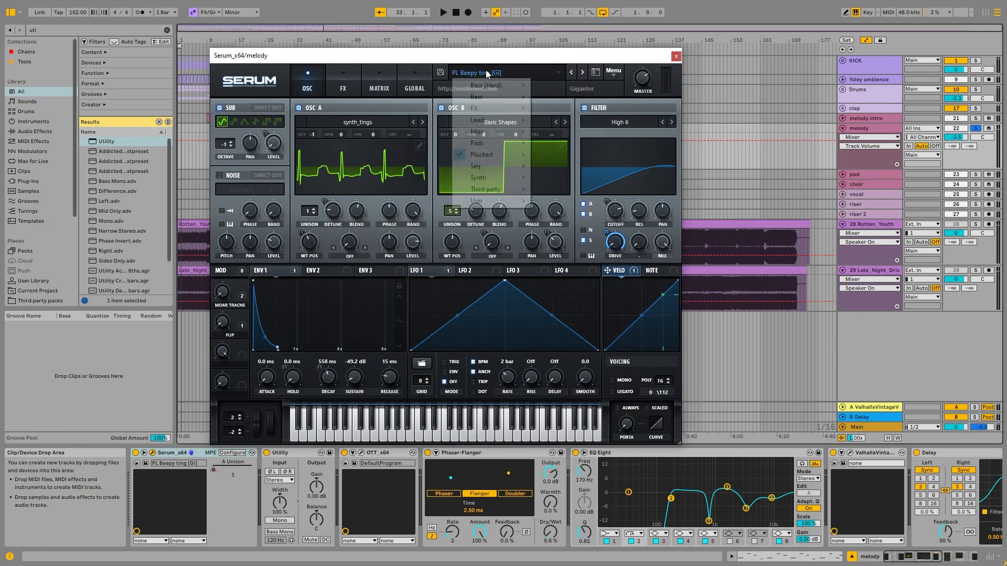
{"action": "mouse_move", "coordinate": [499, 154]}
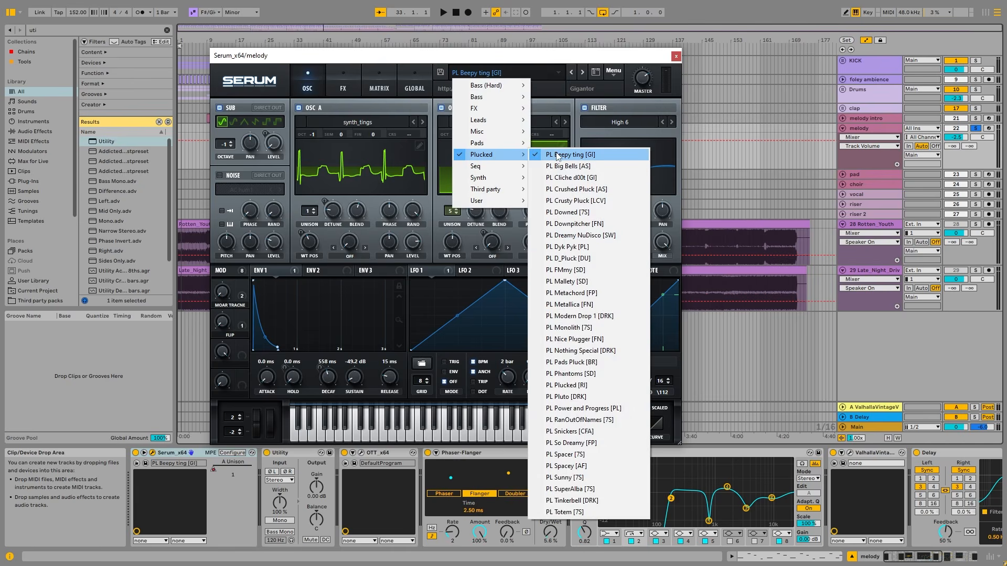
{"action": "left_click", "coordinate": [582, 156]}
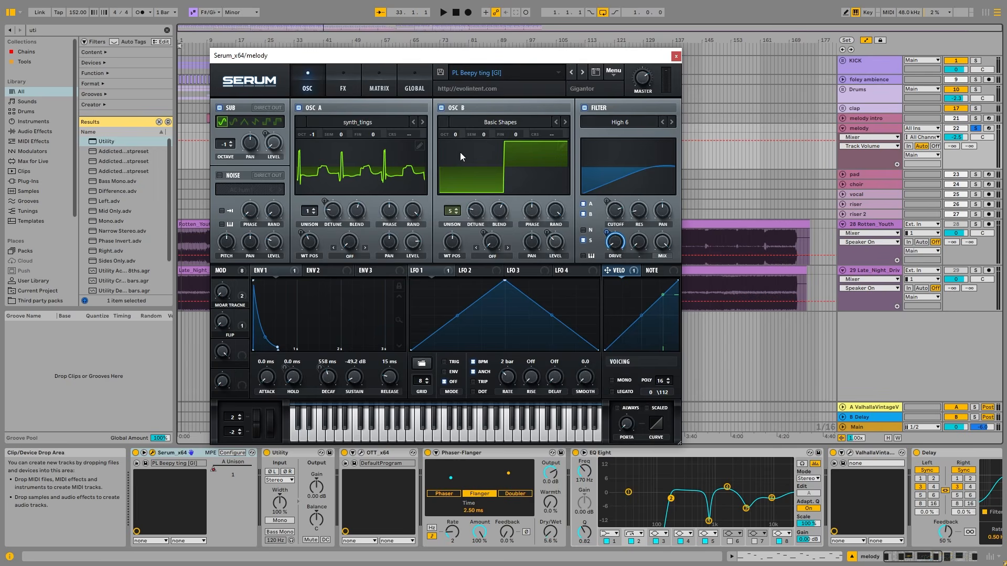
{"action": "left_click", "coordinate": [340, 83]}
{"action": "left_click", "coordinate": [310, 81]}
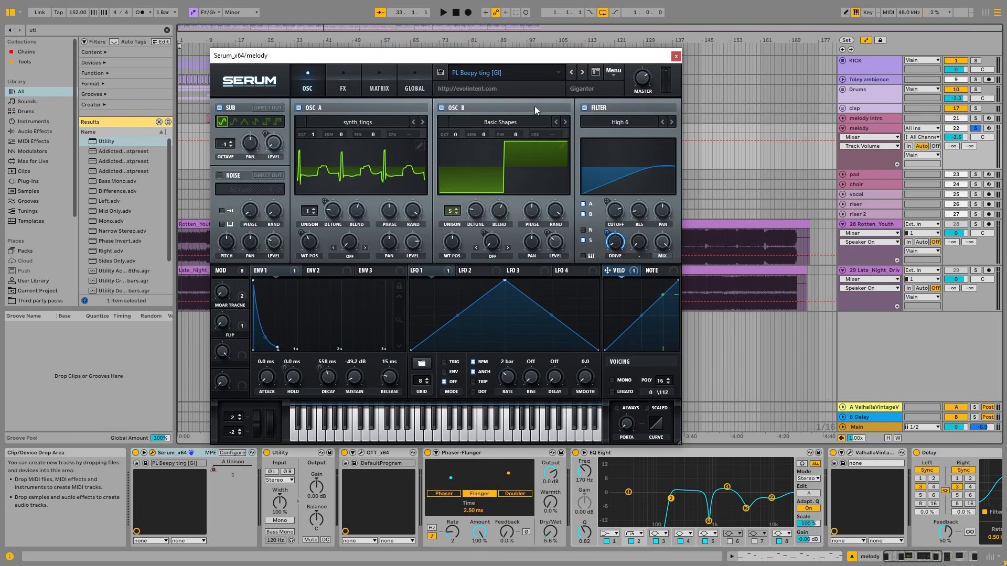
- Compare the melody with Serum's oscillator B off and on, leaving the oscillator on
{"action": "left_click", "coordinate": [441, 108]}
{"action": "key", "text": "space"}
{"action": "left_click", "coordinate": [441, 108]}
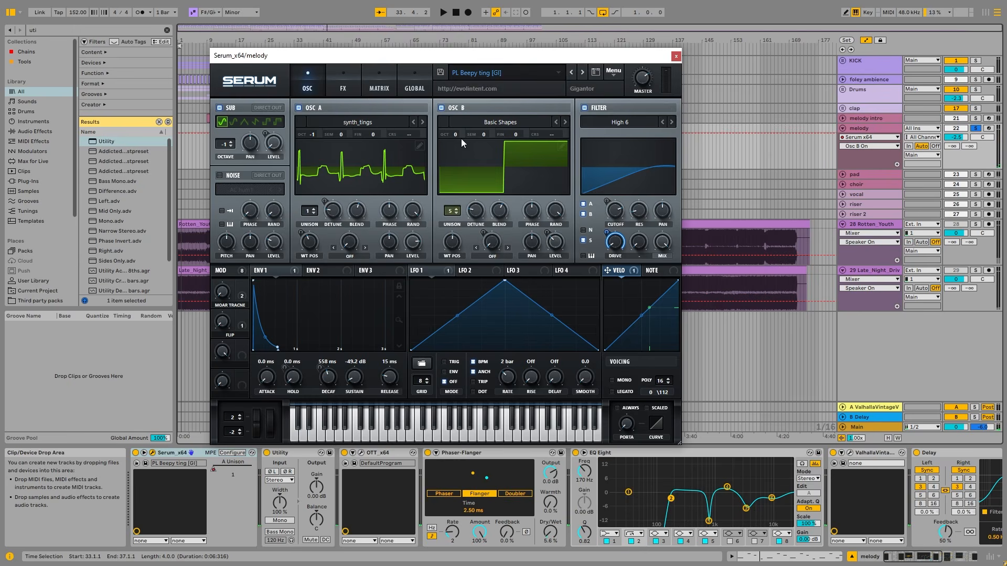
{"action": "left_click", "coordinate": [522, 167]}
{"action": "left_click", "coordinate": [524, 168]}
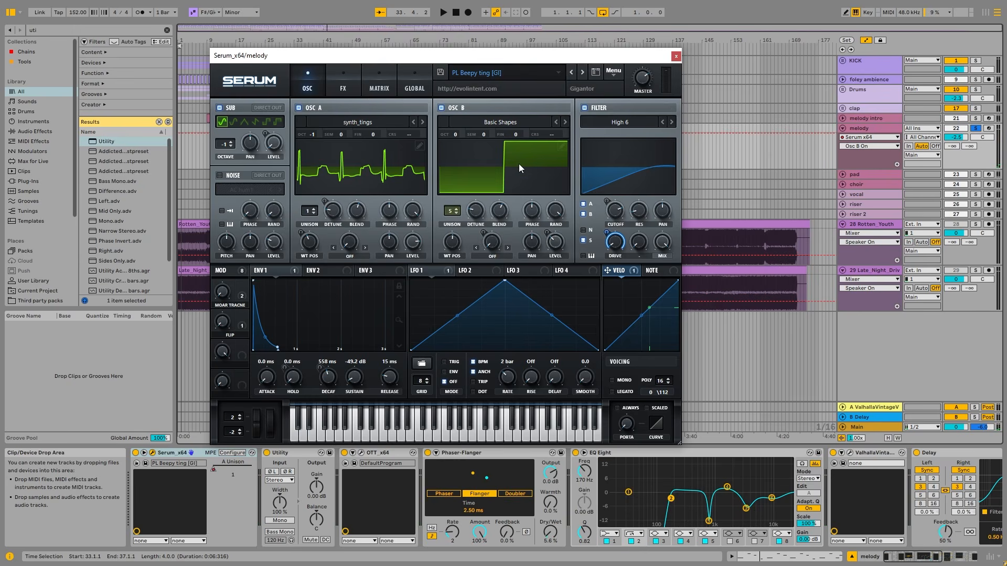
- Close Serum, show the melody track's A Unison automation, and check its value at the clips at bars 13, 33, 45 and 49
{"action": "left_click", "coordinate": [676, 57]}
{"action": "right_click", "coordinate": [231, 465]}
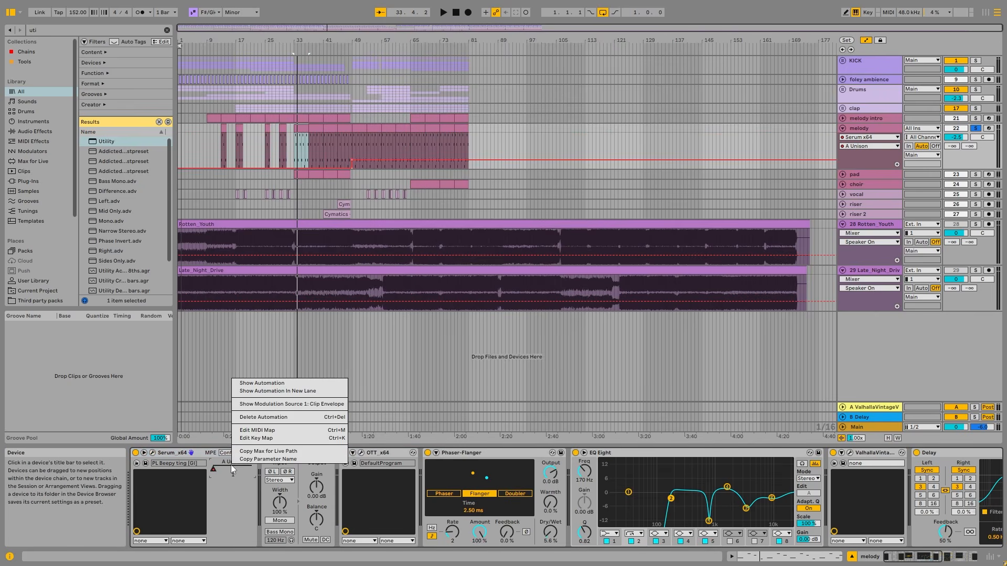
{"action": "left_click", "coordinate": [272, 384]}
{"action": "left_click", "coordinate": [224, 128]}
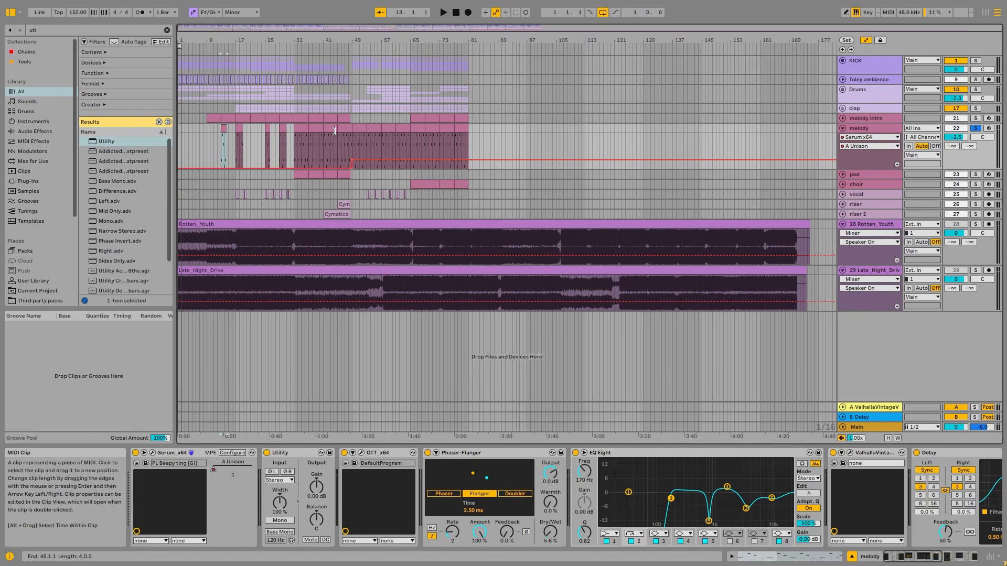
{"action": "left_click", "coordinate": [300, 129]}
{"action": "left_click", "coordinate": [345, 129]}
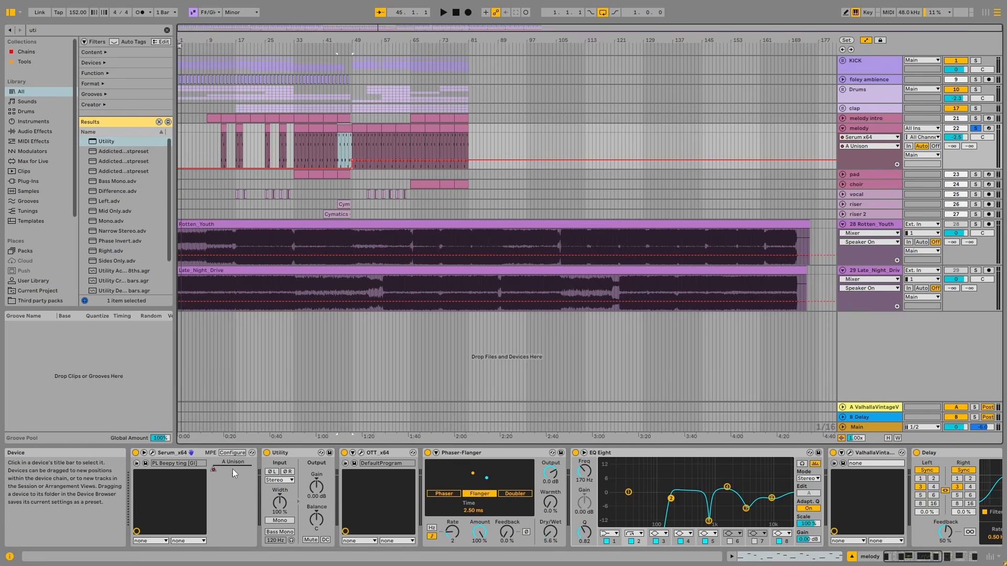
{"action": "left_click", "coordinate": [356, 129]}
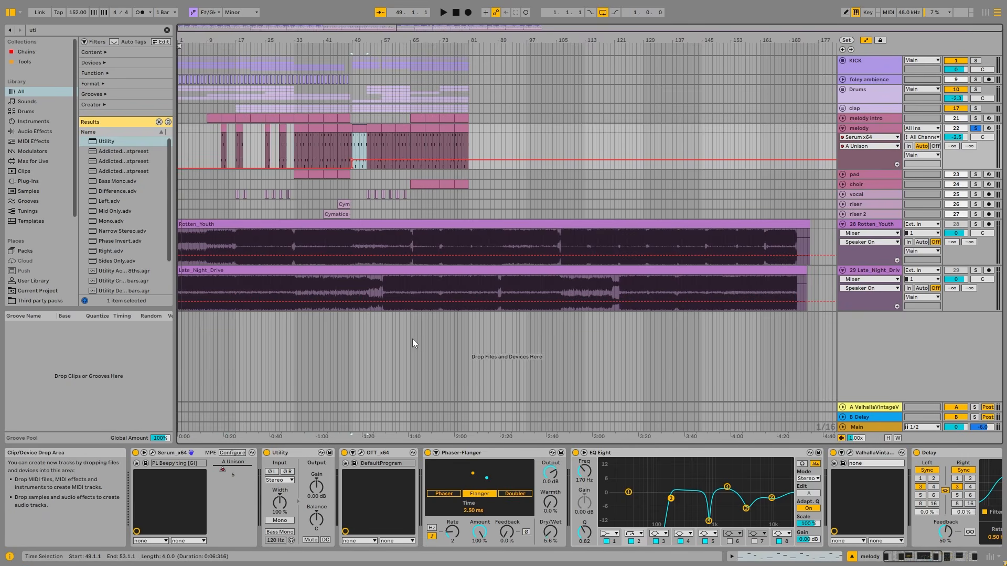
- Audition the melody from bar 49, add the kick to the solo, and adjust the melody's track volume while both play
{"action": "key", "text": "space"}
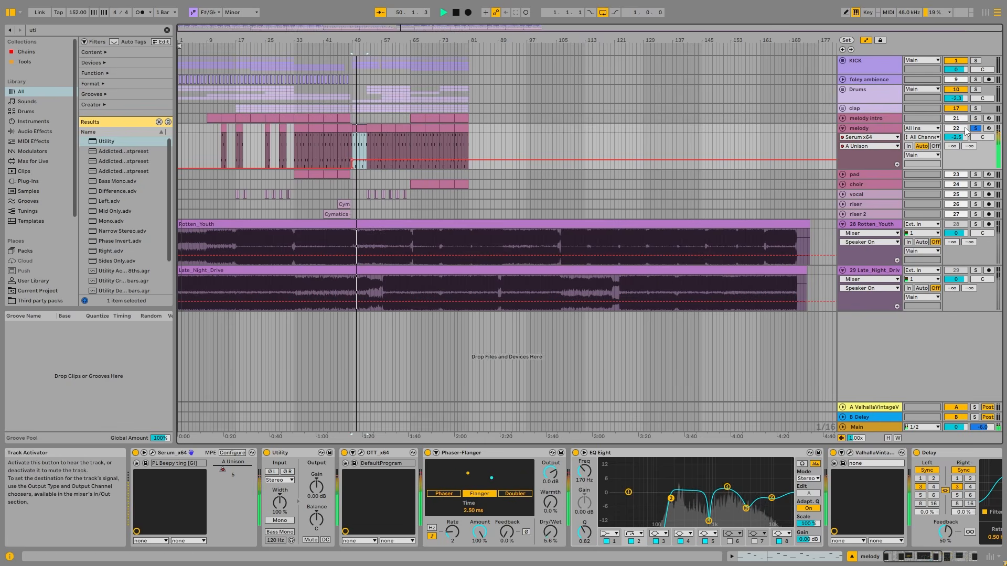
{"action": "key", "text": "space"}
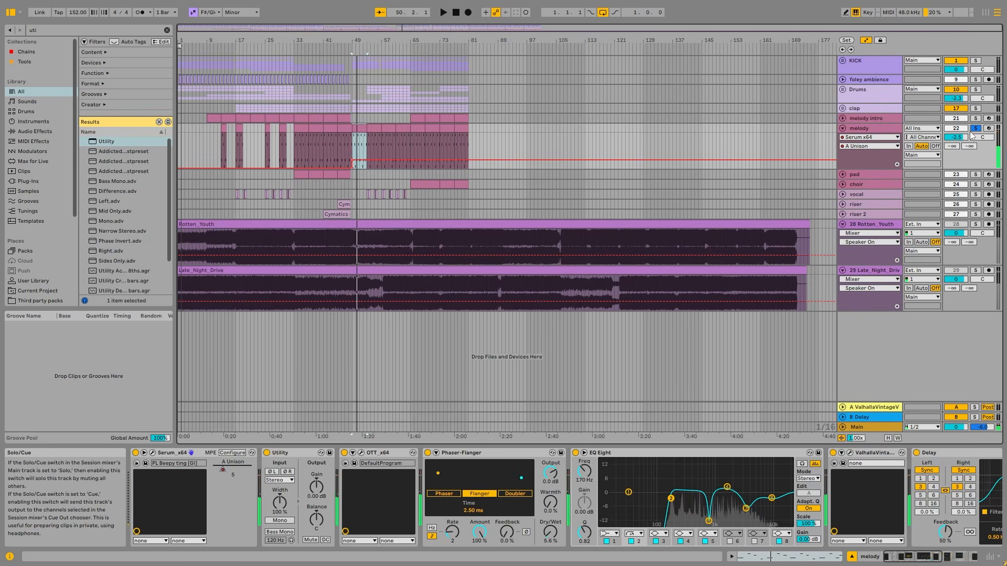
{"action": "left_click", "coordinate": [979, 60]}
{"action": "key", "text": "space"}
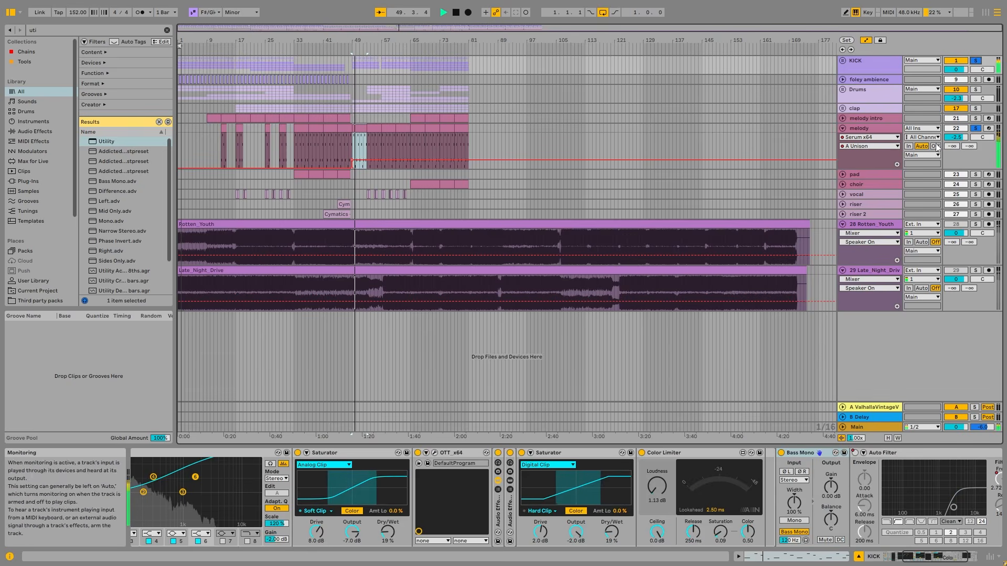
{"action": "left_click_drag", "start_coordinate": [956, 138], "coordinate": [956, 145]}
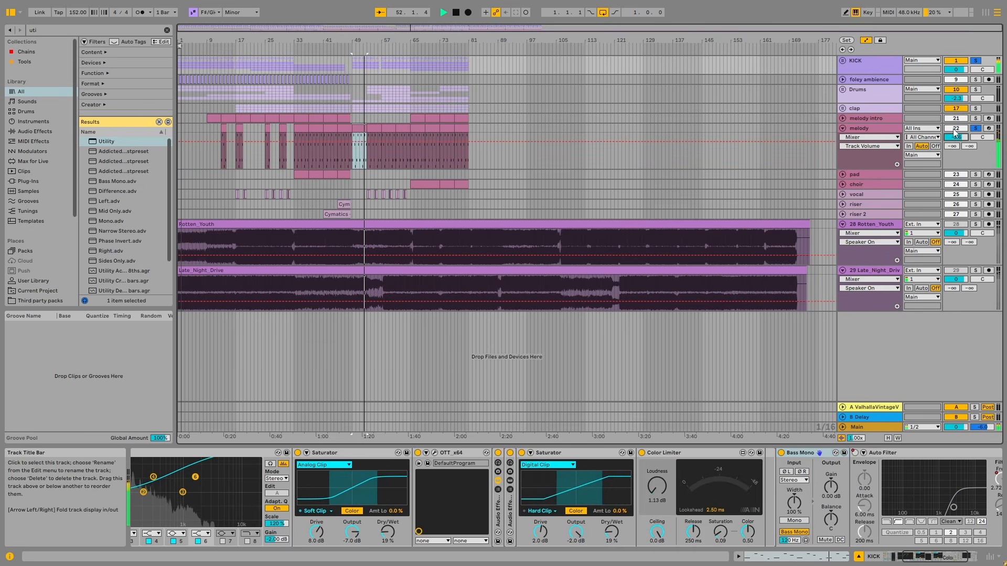
- Show the melody's Auto Filter Frequency automation and inspect its curve at the clips at bars 13, 17 and 33
{"action": "left_click", "coordinate": [874, 128]}
{"action": "scroll", "coordinate": [760, 482], "scroll_direction": "down", "scroll_amount": 10}
{"action": "right_click", "coordinate": [754, 478]}
{"action": "left_click", "coordinate": [788, 391]}
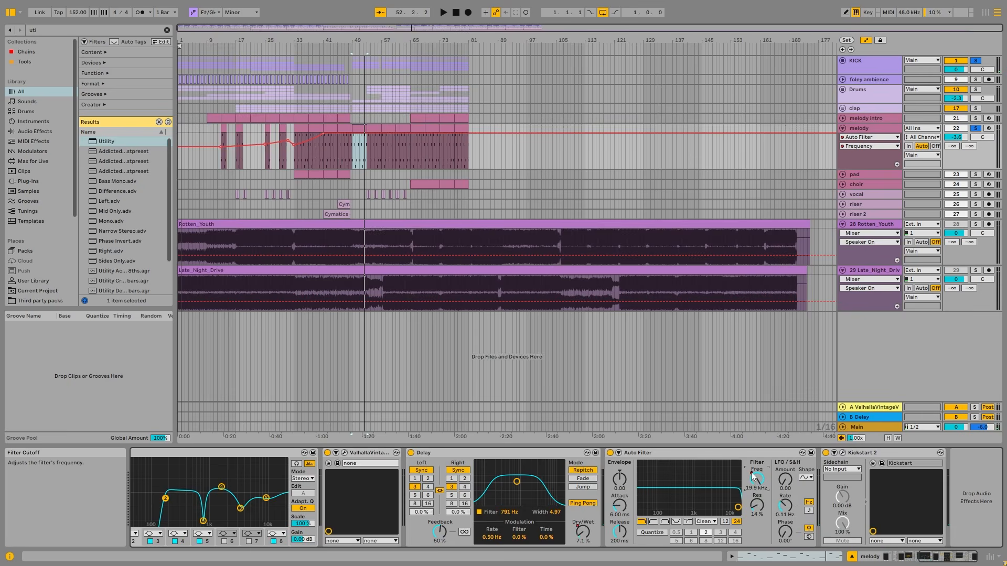
{"action": "left_click", "coordinate": [221, 131]}
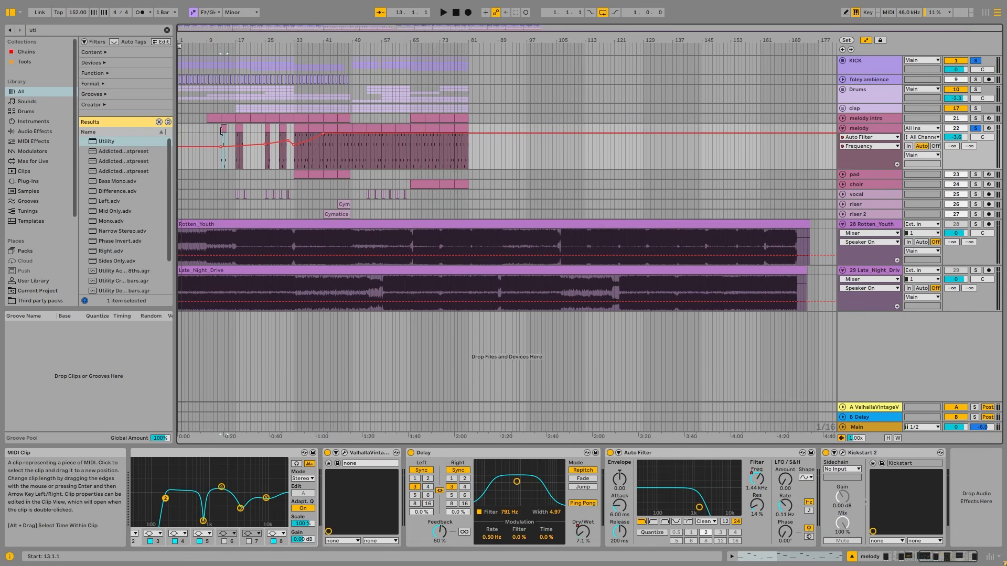
{"action": "scroll", "coordinate": [221, 131], "scroll_direction": "up", "scroll_amount": 5}
{"action": "left_click_drag", "start_coordinate": [590, 133], "coordinate": [614, 127]}
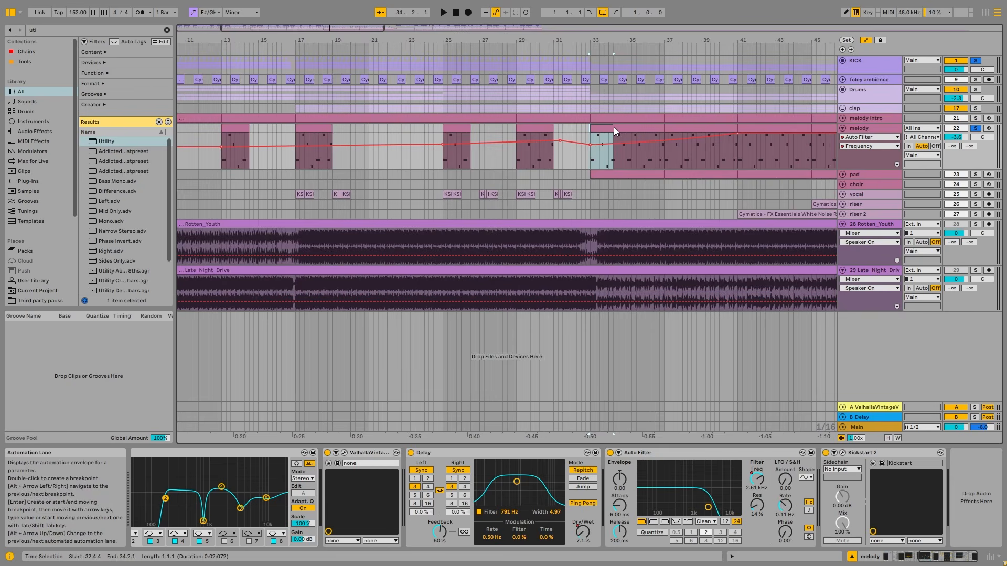
{"action": "left_click", "coordinate": [313, 150]}
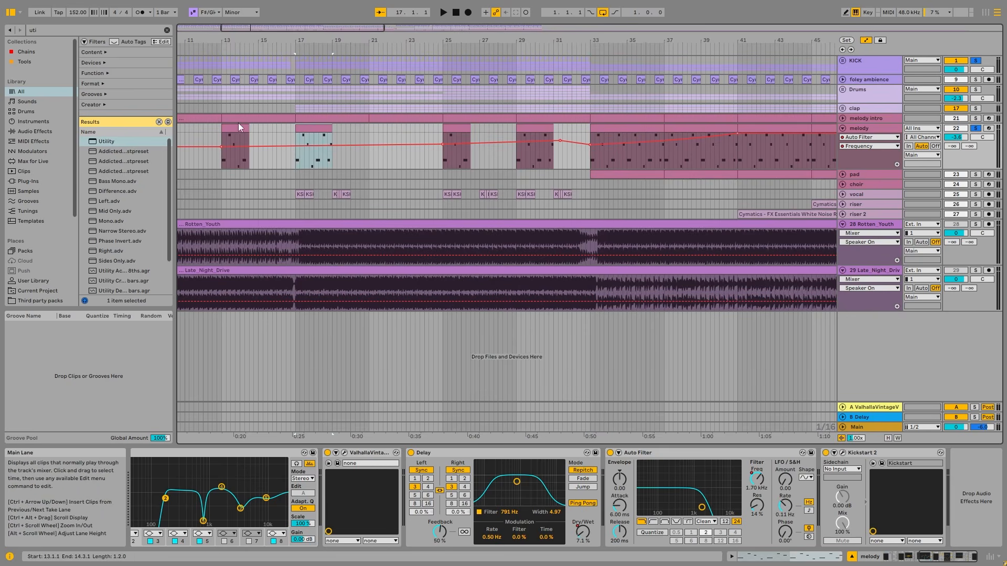
{"action": "left_click", "coordinate": [614, 124]}
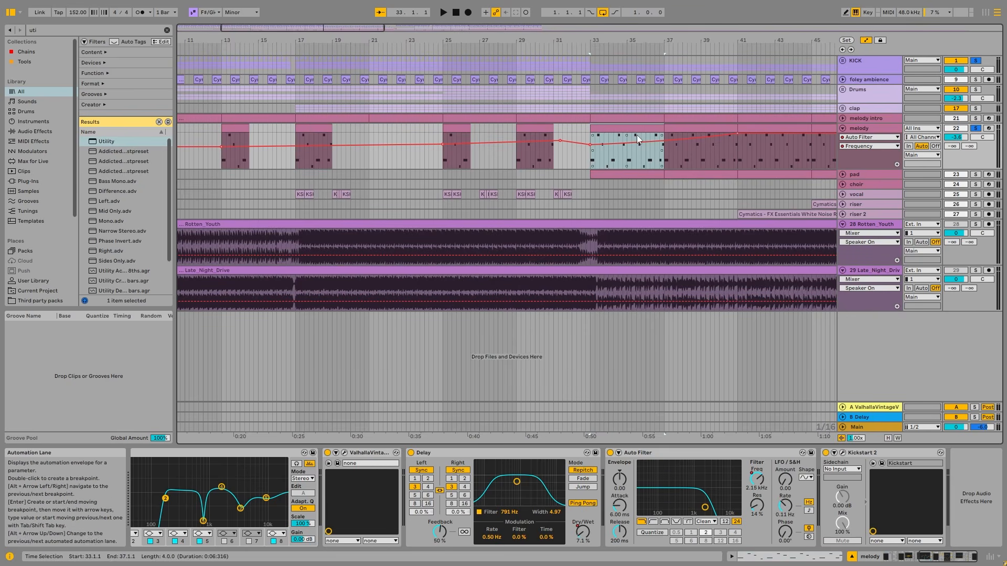
- Play the melody from the clips at bars 33, 25 and 29 to hear the filter automation, and inspect the end of the bar 29 clip
{"action": "key", "text": "space"}
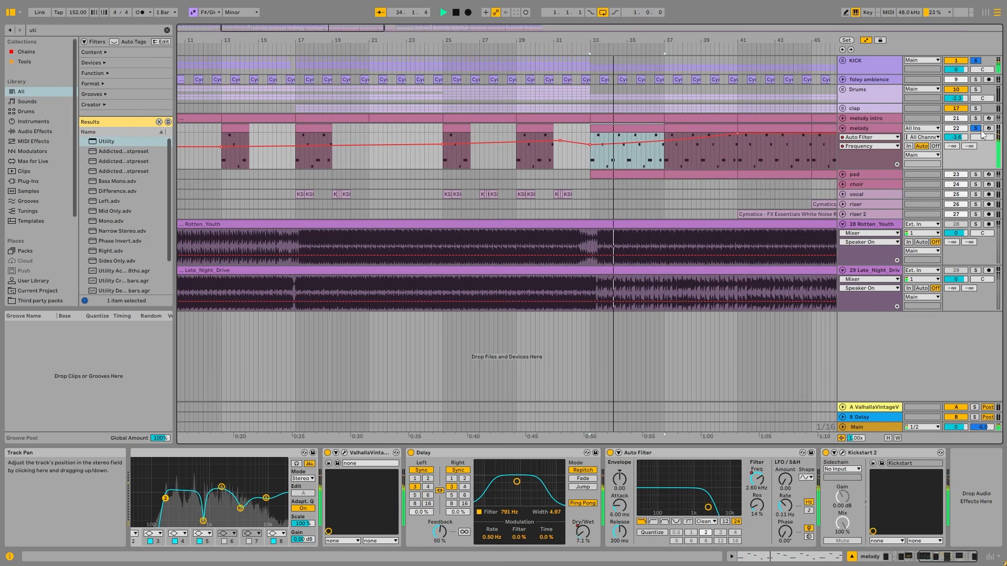
{"action": "left_click", "coordinate": [470, 126]}
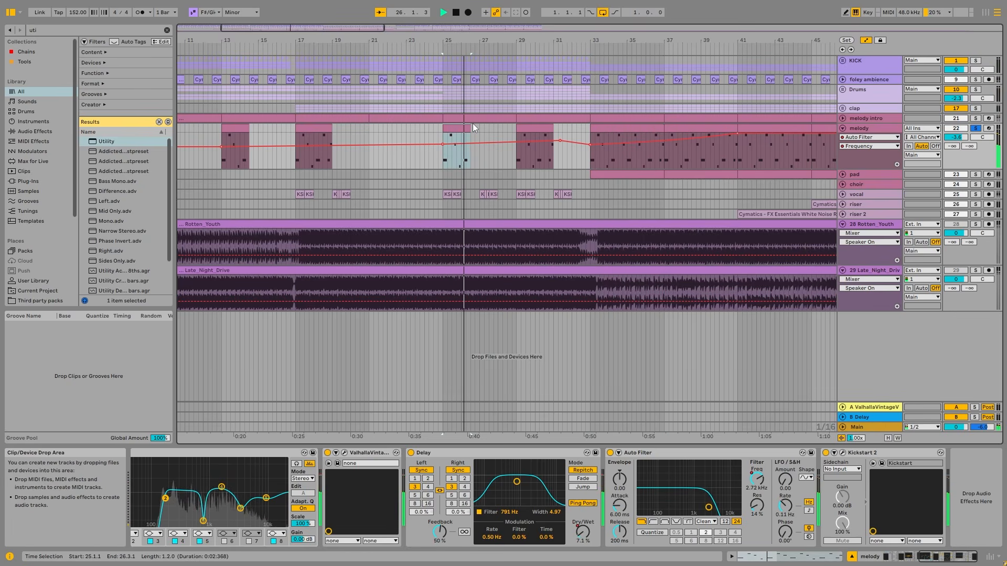
{"action": "left_click", "coordinate": [529, 127]}
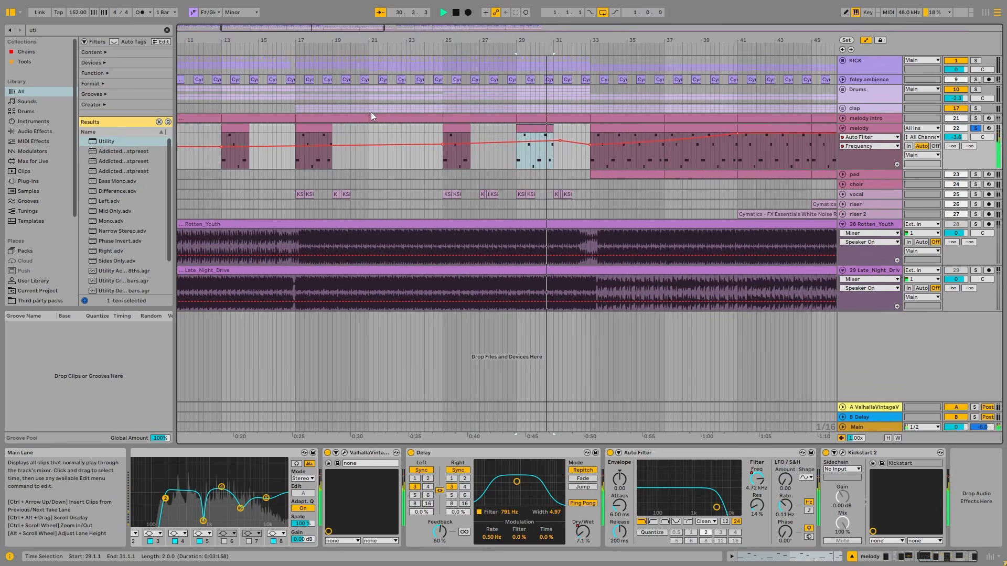
{"action": "key", "text": "space"}
{"action": "scroll", "coordinate": [423, 148], "scroll_direction": "down", "scroll_amount": 3}
{"action": "key", "text": "space"}
{"action": "scroll", "coordinate": [424, 149], "scroll_direction": "up", "scroll_amount": 5}
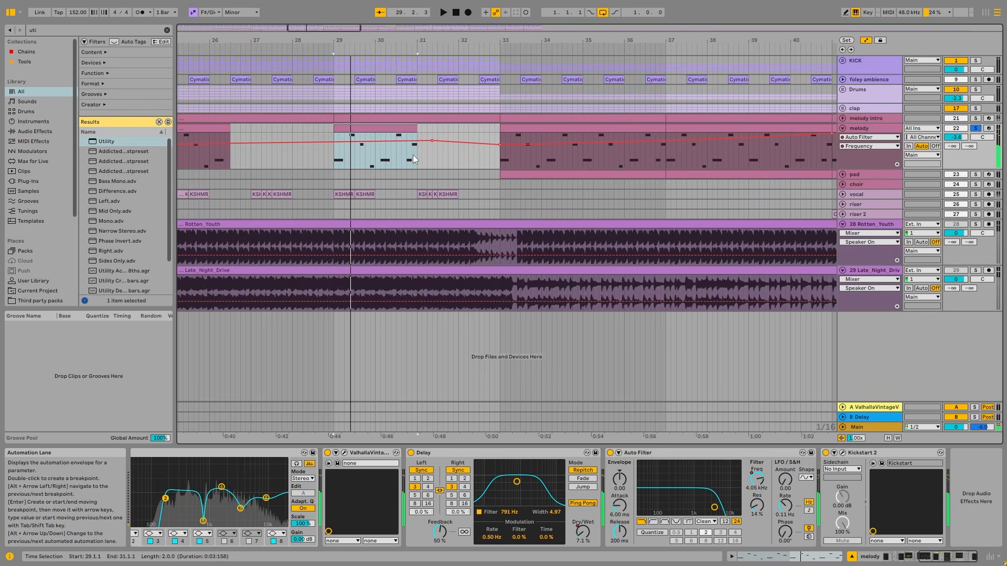
{"action": "left_click", "coordinate": [411, 153]}
{"action": "key", "text": "space"}
{"action": "key", "text": "space"}
{"action": "key", "text": "space"}
- Try extending the end of the melody clip at bar 29 to 31.3.3 and on to 32.2.3, undoing the extensions
{"action": "left_click_drag", "start_coordinate": [418, 133], "coordinate": [441, 131]}
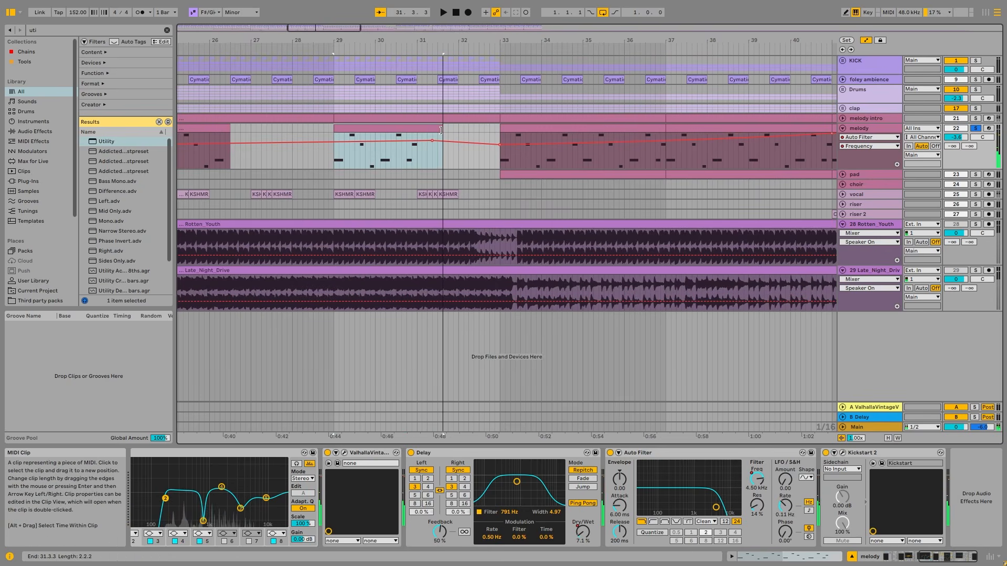
{"action": "key", "text": "ctrl+z"}
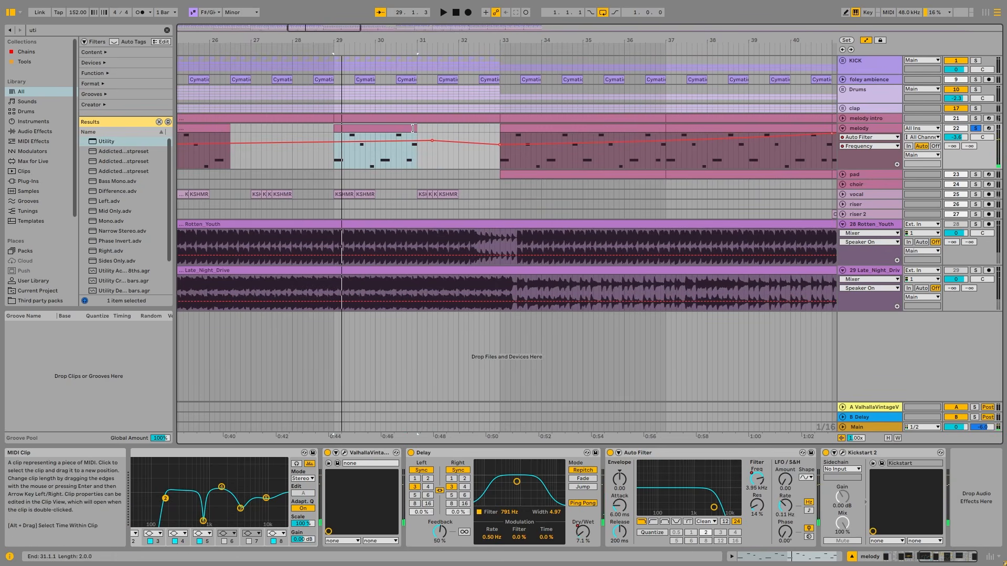
{"action": "left_click_drag", "start_coordinate": [418, 128], "coordinate": [474, 126]}
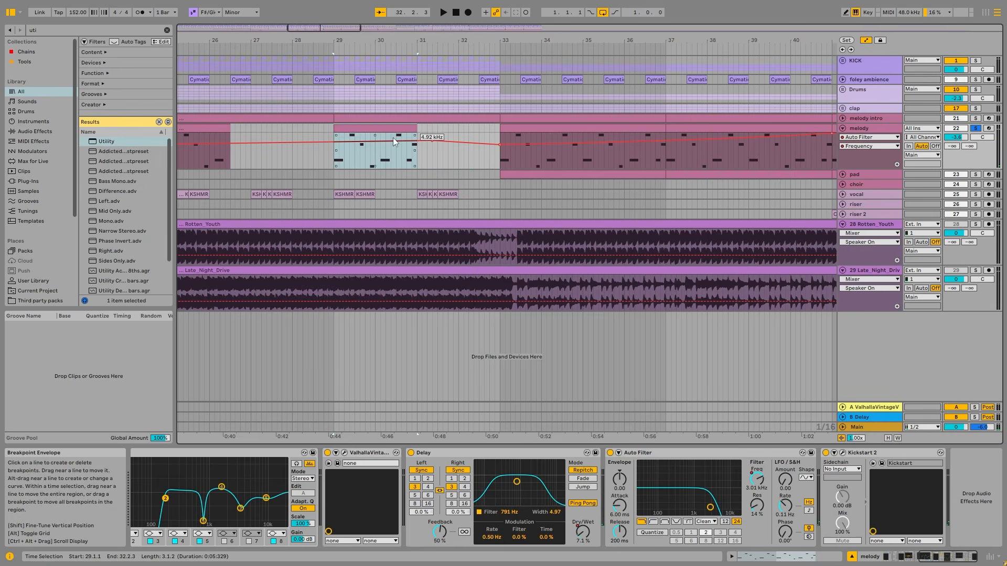
{"action": "key", "text": "ctrl+z"}
{"action": "left_click", "coordinate": [410, 164]}
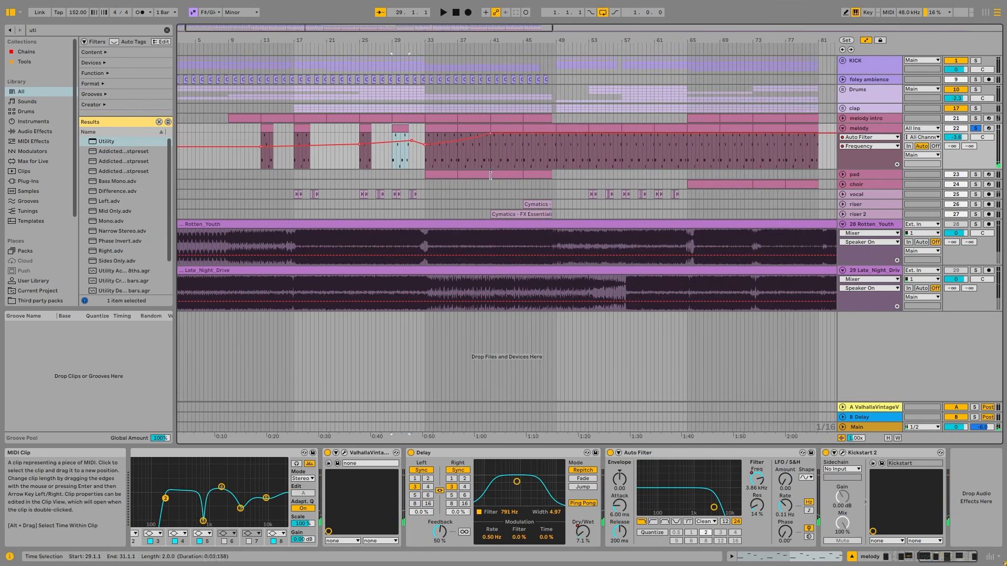
- Examine the melody build-up from bar 33 and the riser at bar 45, and compare the layers before and after bar 49
{"action": "left_click", "coordinate": [448, 124]}
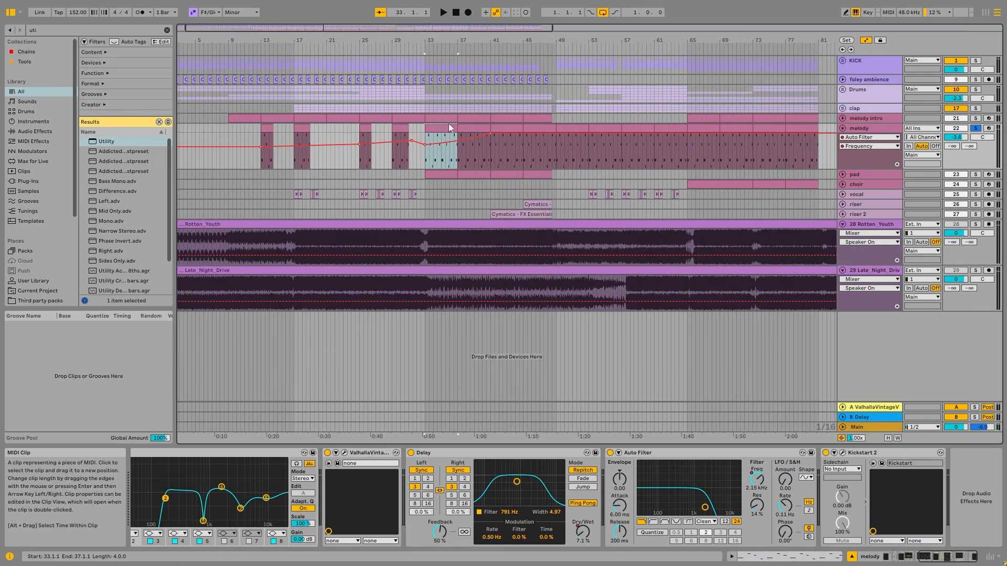
{"action": "left_click", "coordinate": [475, 129]}
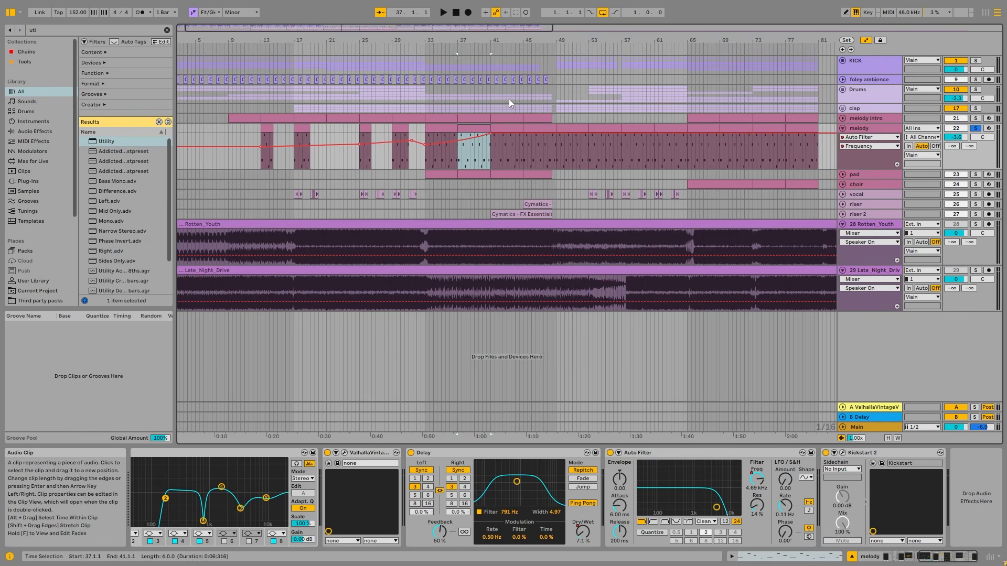
{"action": "left_click", "coordinate": [537, 202]}
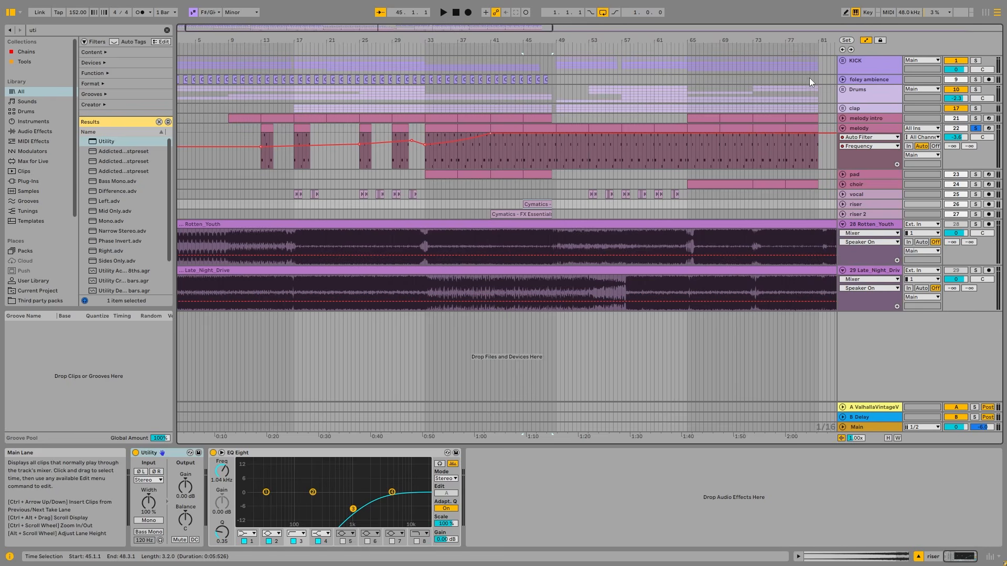
{"action": "left_click", "coordinate": [557, 65]}
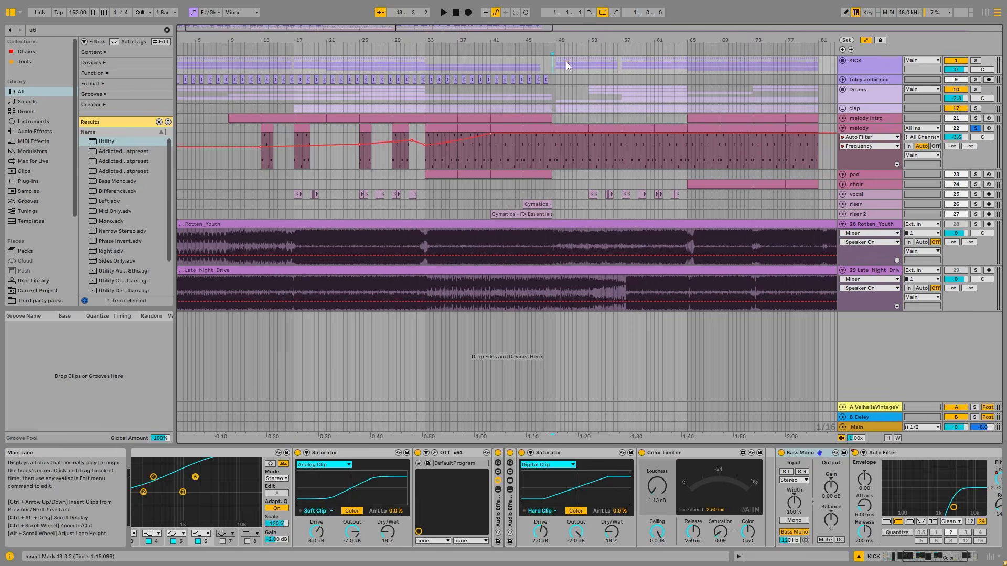
{"action": "left_click", "coordinate": [564, 124]}
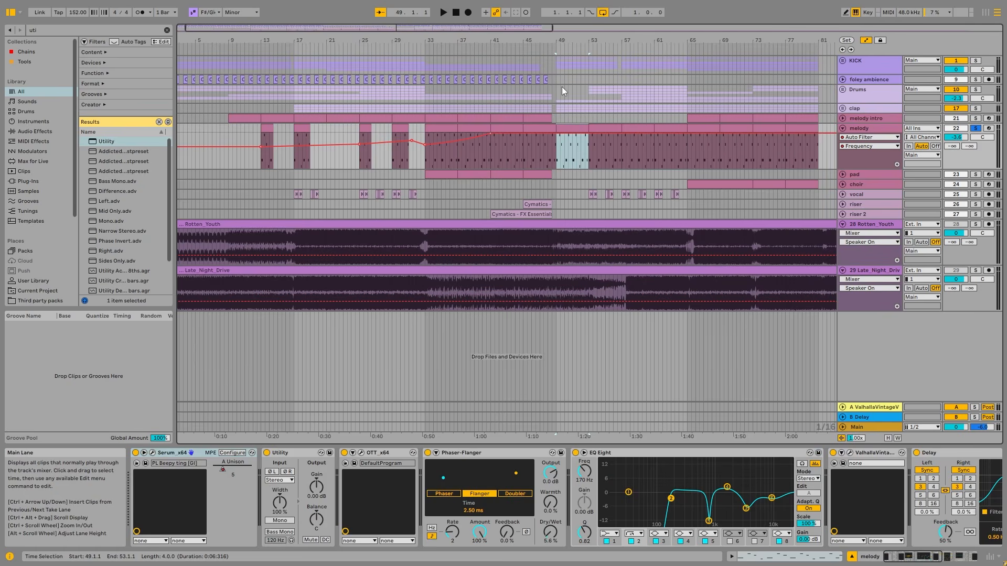
{"action": "left_click_drag", "start_coordinate": [502, 61], "coordinate": [555, 160]}
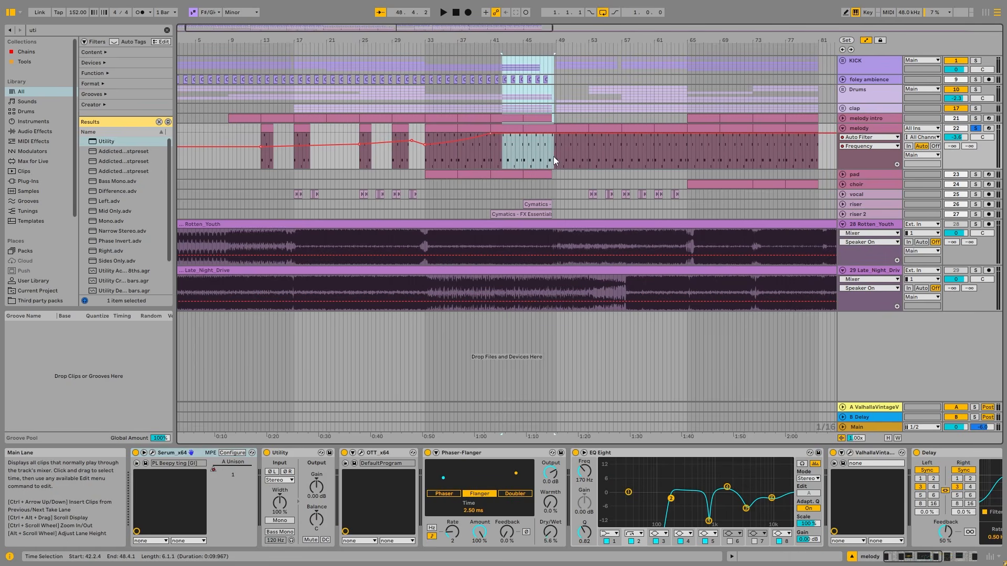
{"action": "left_click_drag", "start_coordinate": [558, 74], "coordinate": [600, 121]}
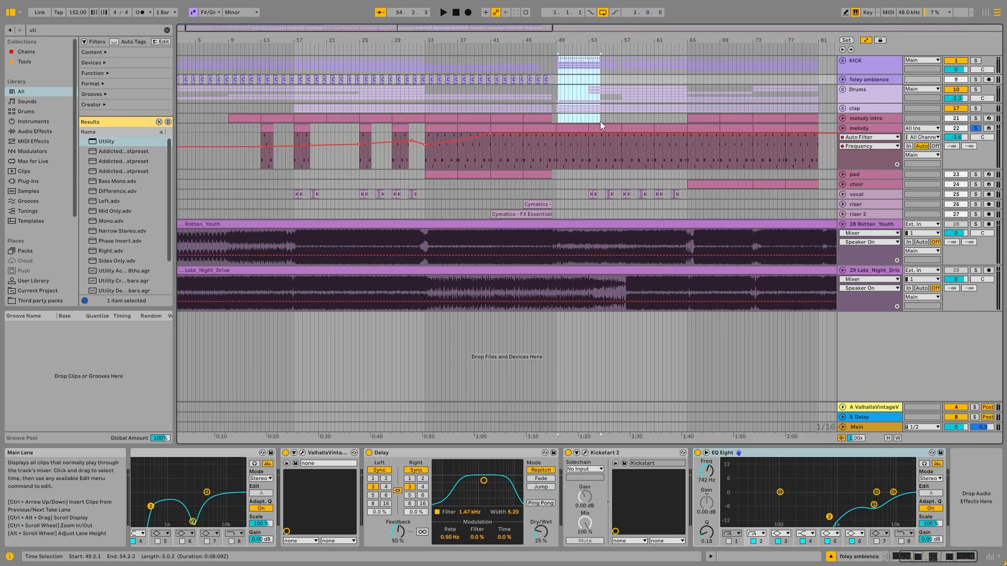
{"action": "left_click", "coordinate": [581, 125]}
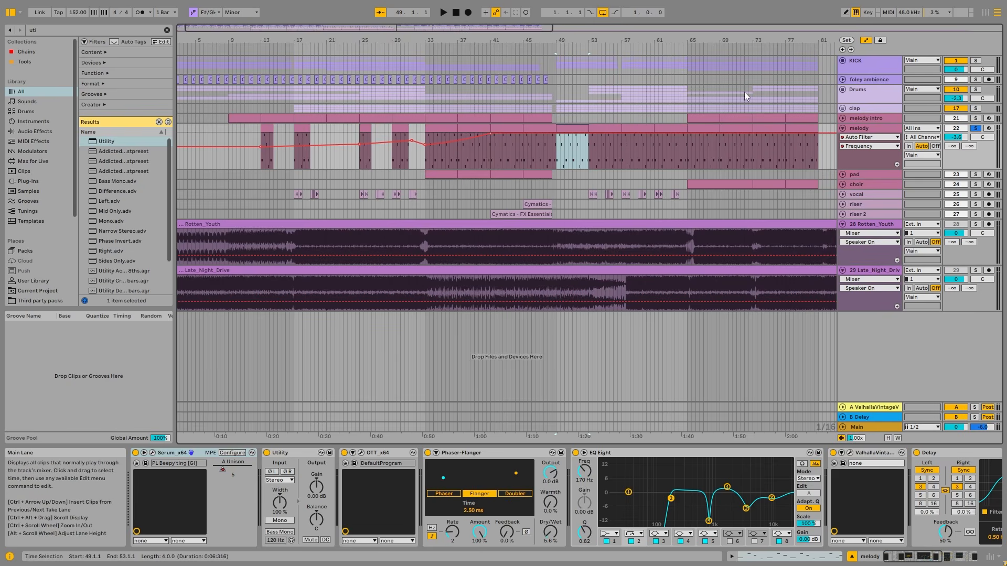
- Collapse the melody track, expand and solo the pad track, and play its clip from bar 33
{"action": "left_click", "coordinate": [876, 133]}
{"action": "left_click", "coordinate": [842, 129]}
{"action": "left_click", "coordinate": [855, 138]}
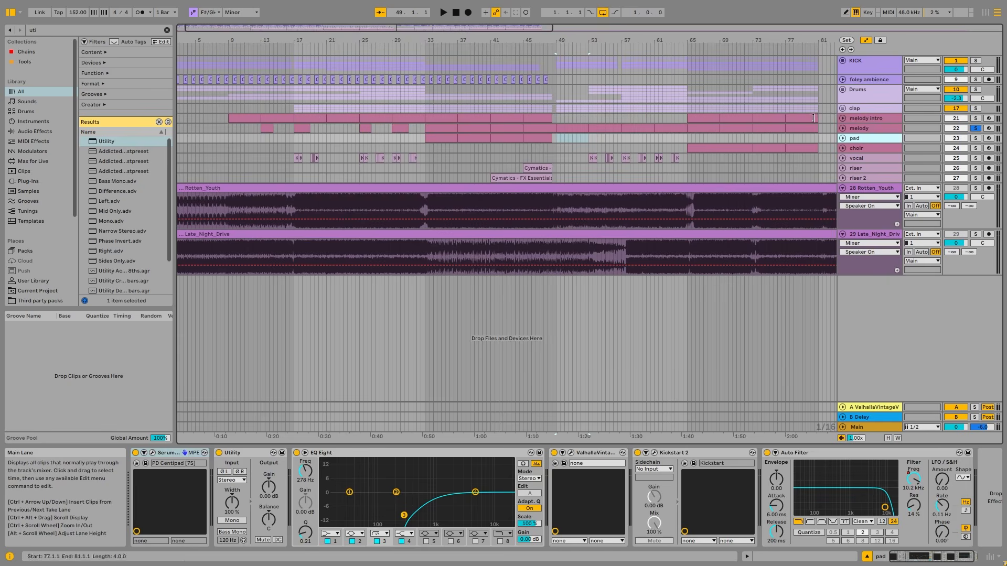
{"action": "left_click", "coordinate": [842, 138]}
{"action": "left_click", "coordinate": [975, 139]}
{"action": "left_click", "coordinate": [443, 157]}
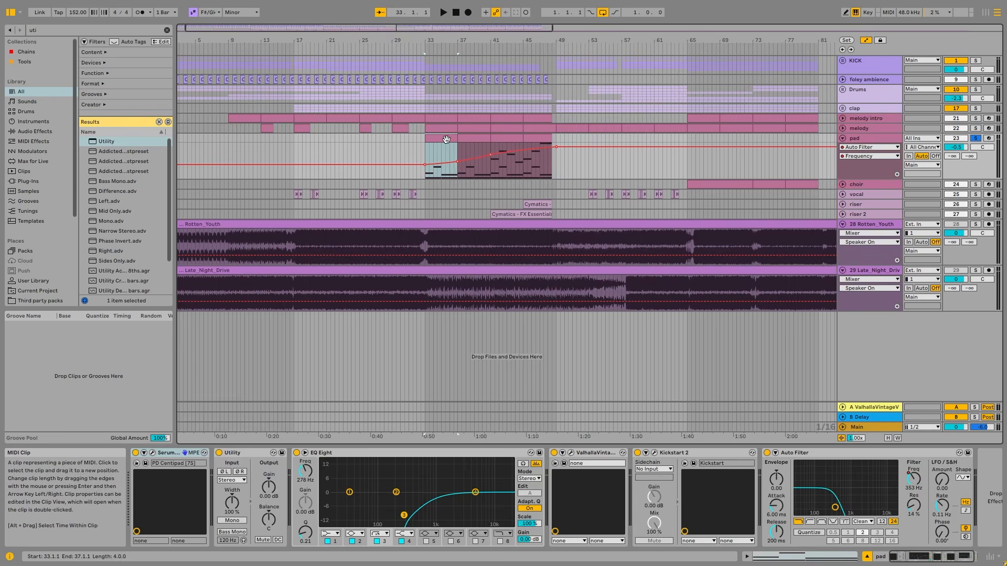
{"action": "key", "text": "space"}
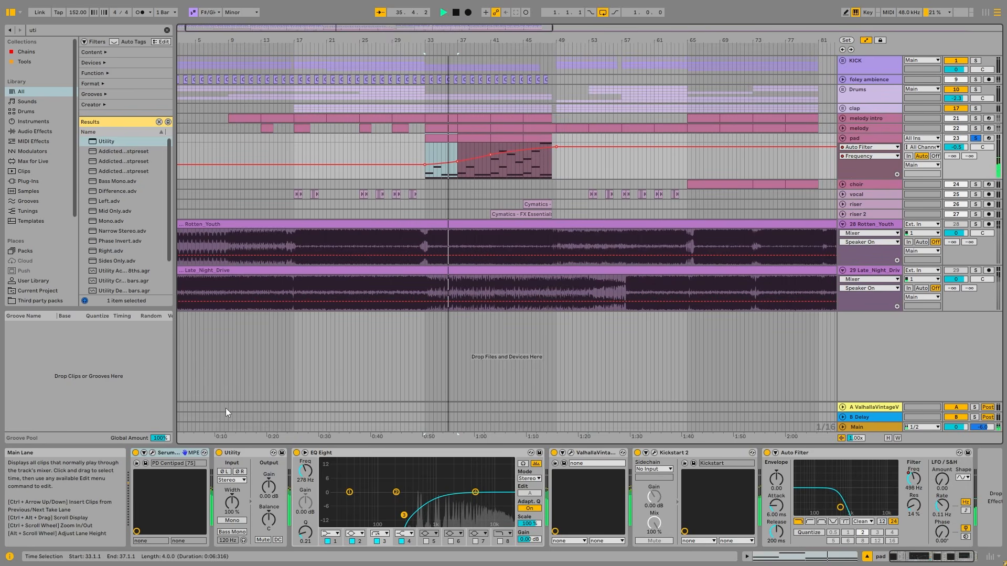
- Review the notes of the pad clips at bars 37, 41 and 45 while the pad plays
{"action": "double_click", "coordinate": [484, 139]}
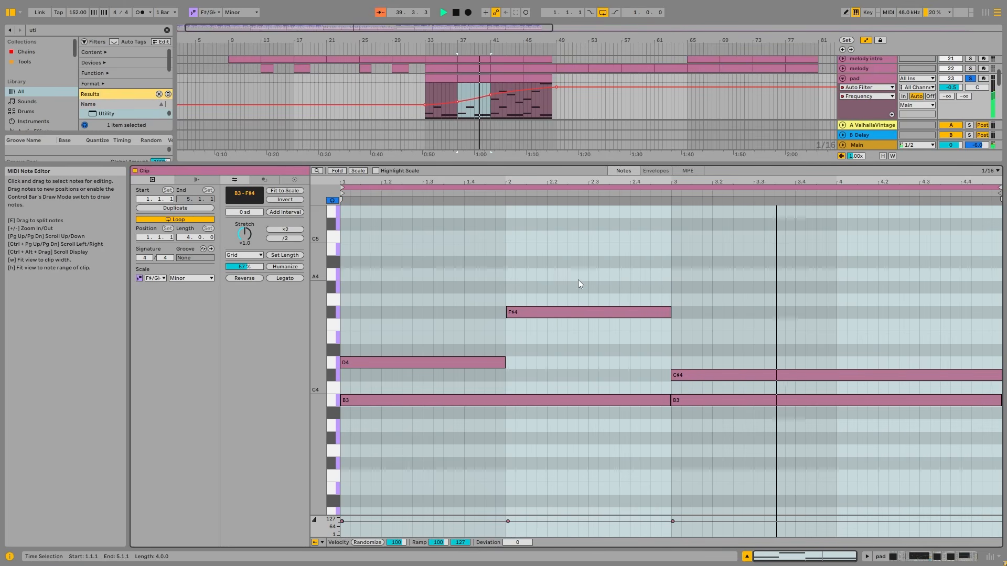
{"action": "left_click", "coordinate": [507, 78]}
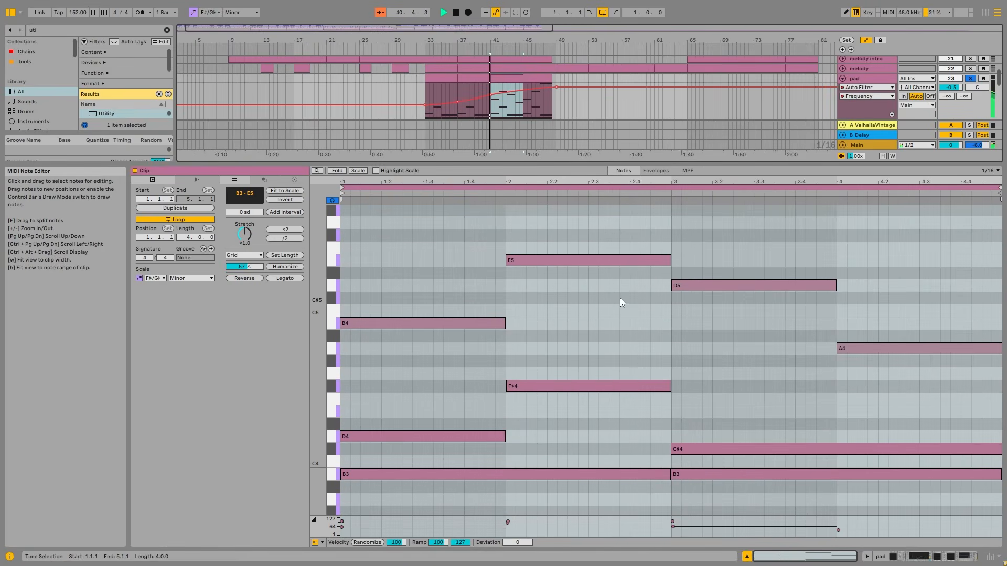
{"action": "left_click", "coordinate": [543, 78]}
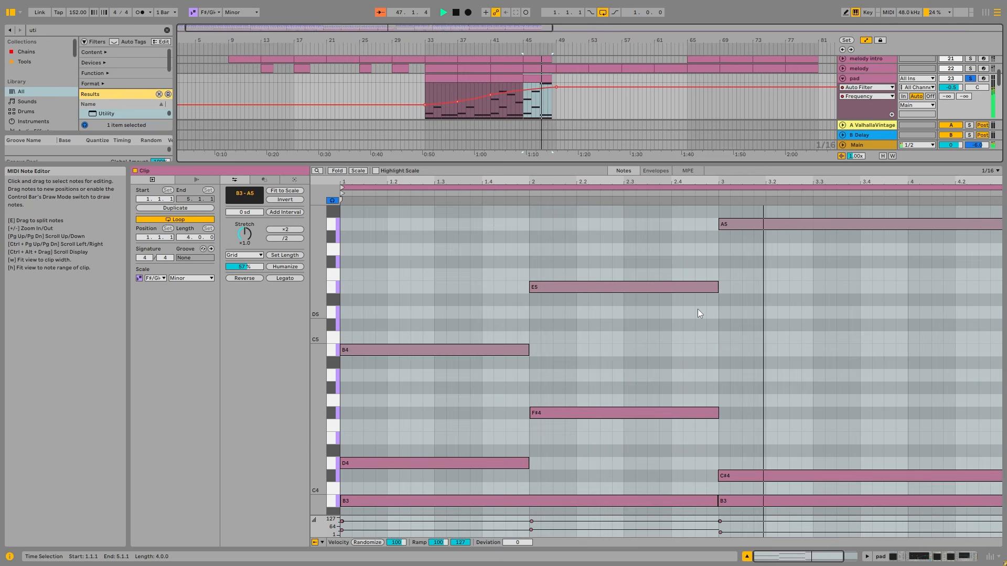
- Stop playback, open the pad clip at bar 33 and select all of its notes
{"action": "key", "text": "space"}
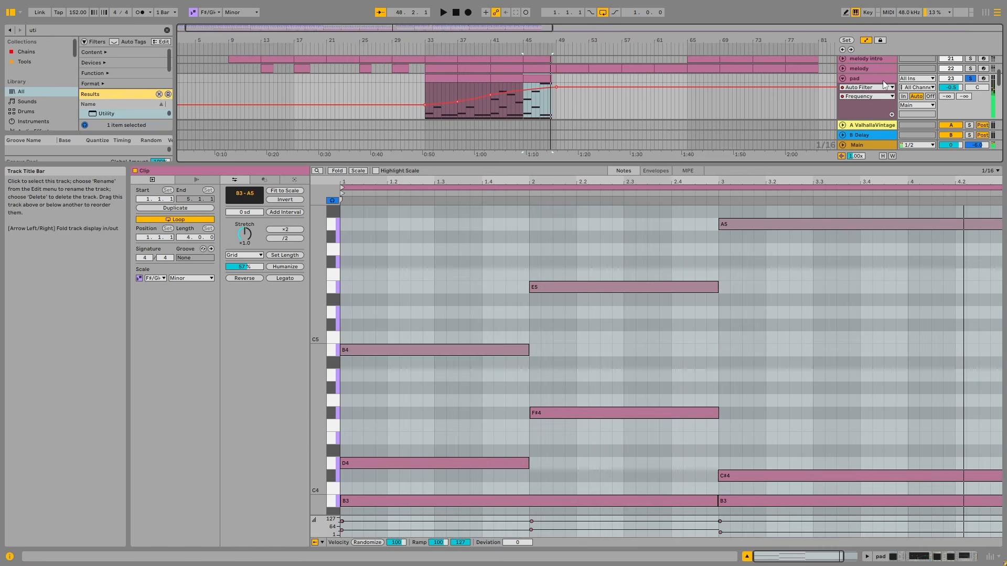
{"action": "left_click", "coordinate": [883, 80]}
{"action": "double_click", "coordinate": [449, 155]}
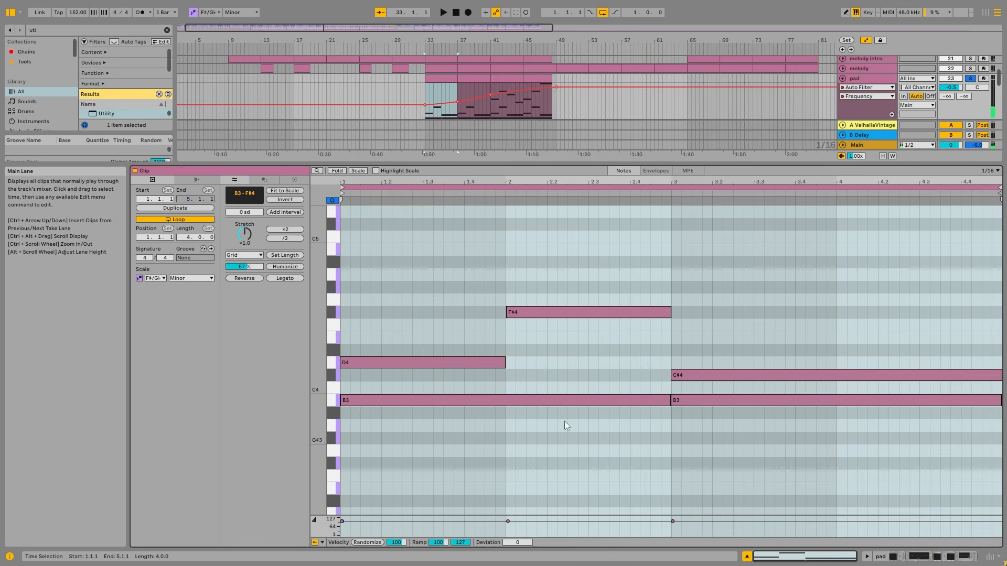
{"action": "left_click_drag", "start_coordinate": [402, 247], "coordinate": [808, 482]}
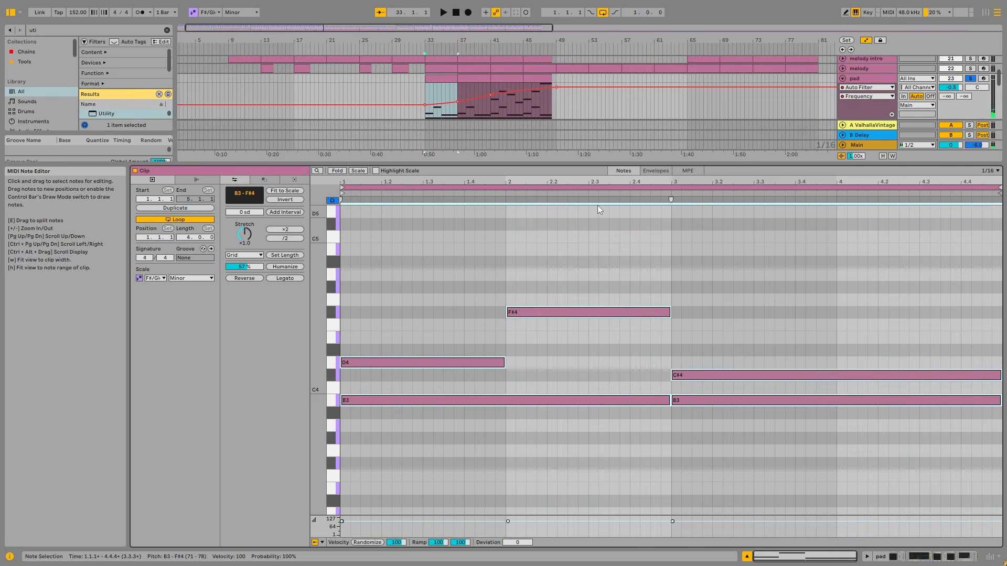
- Review the pad's filter automation at bar 41, and select the upper notes from A4 to E5 in that clip
{"action": "double_click", "coordinate": [872, 78]}
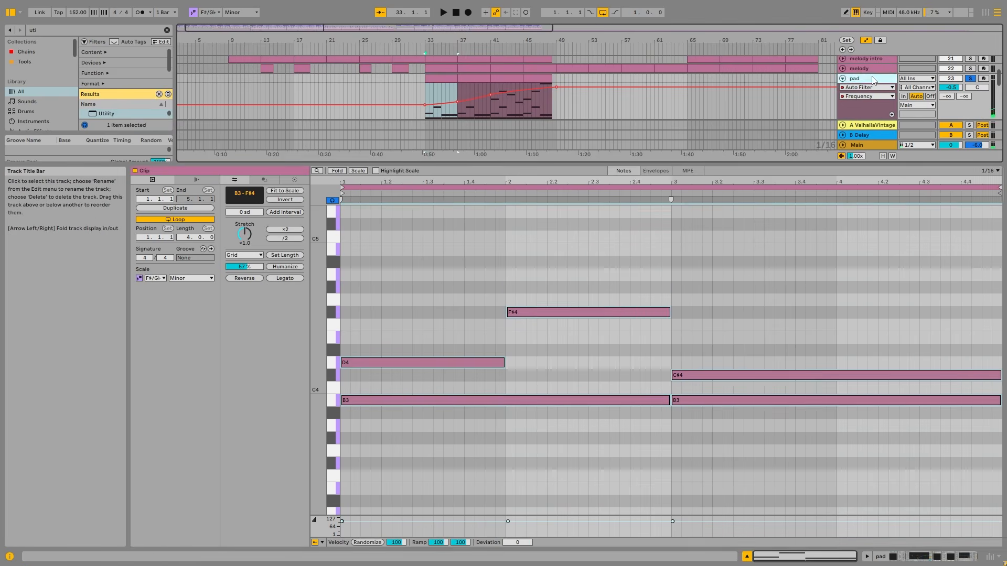
{"action": "left_click", "coordinate": [507, 138]}
{"action": "mouse_move", "coordinate": [491, 154]}
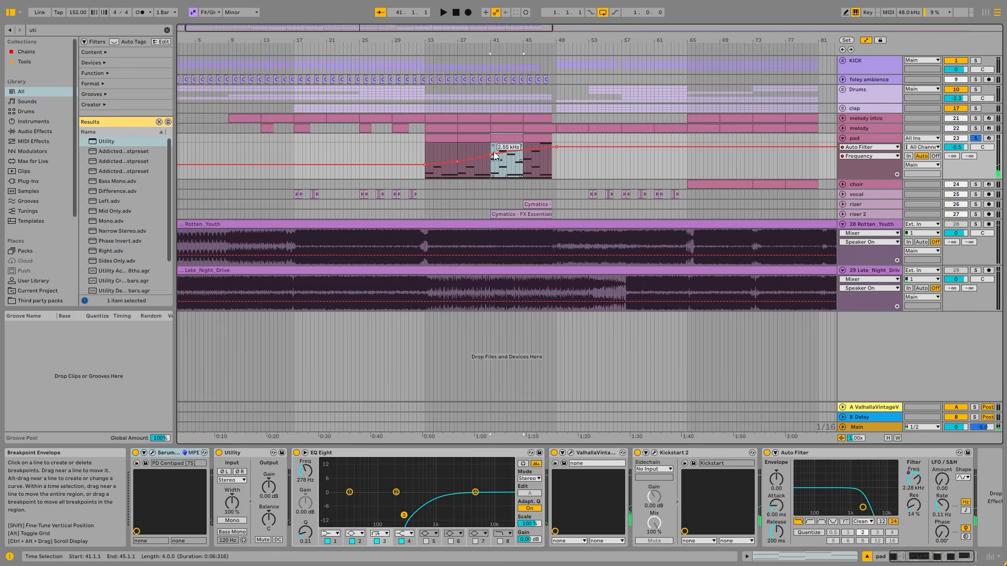
{"action": "double_click", "coordinate": [512, 137]}
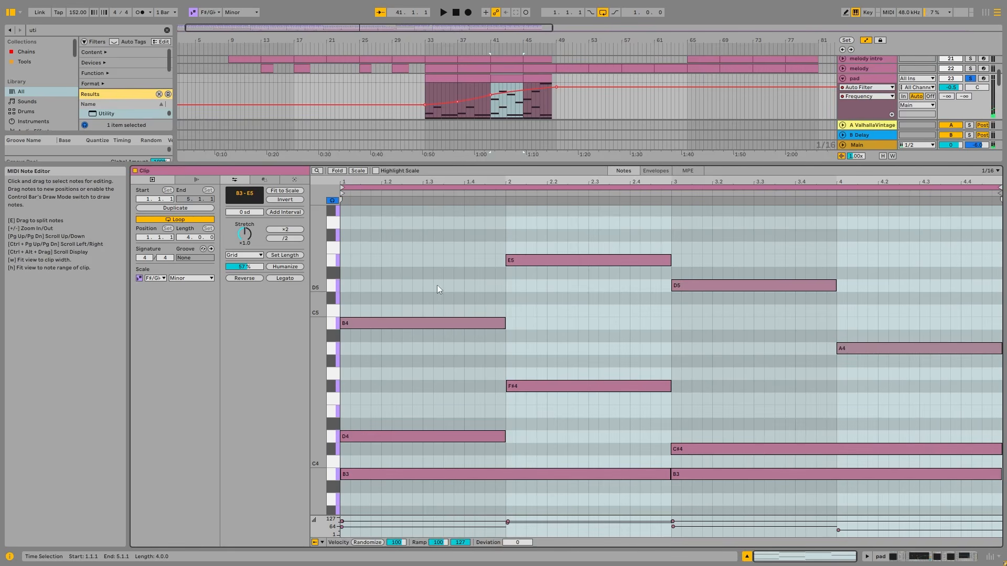
{"action": "scroll", "coordinate": [438, 289], "scroll_direction": "up", "scroll_amount": 2}
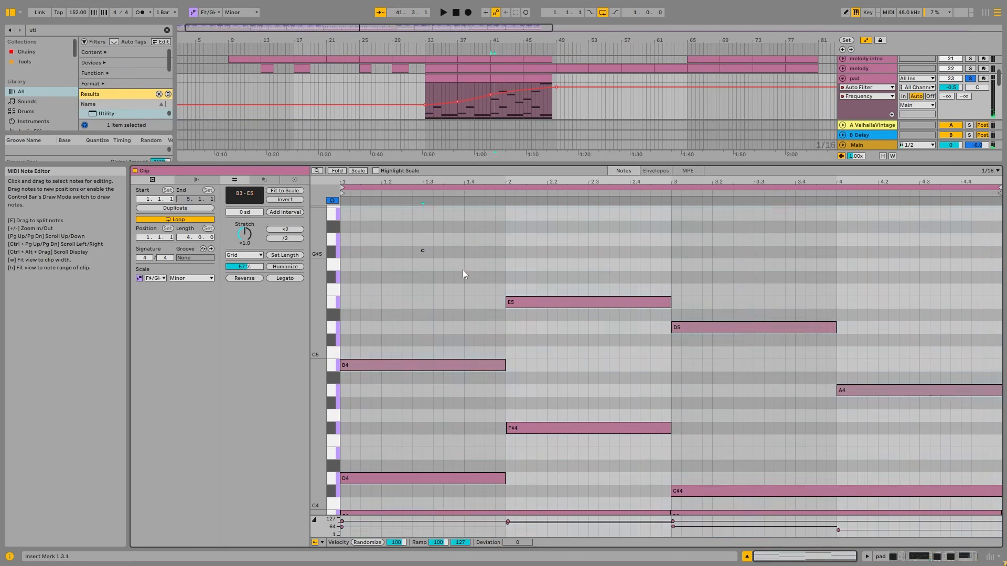
{"action": "left_click_drag", "start_coordinate": [463, 270], "coordinate": [934, 408]}
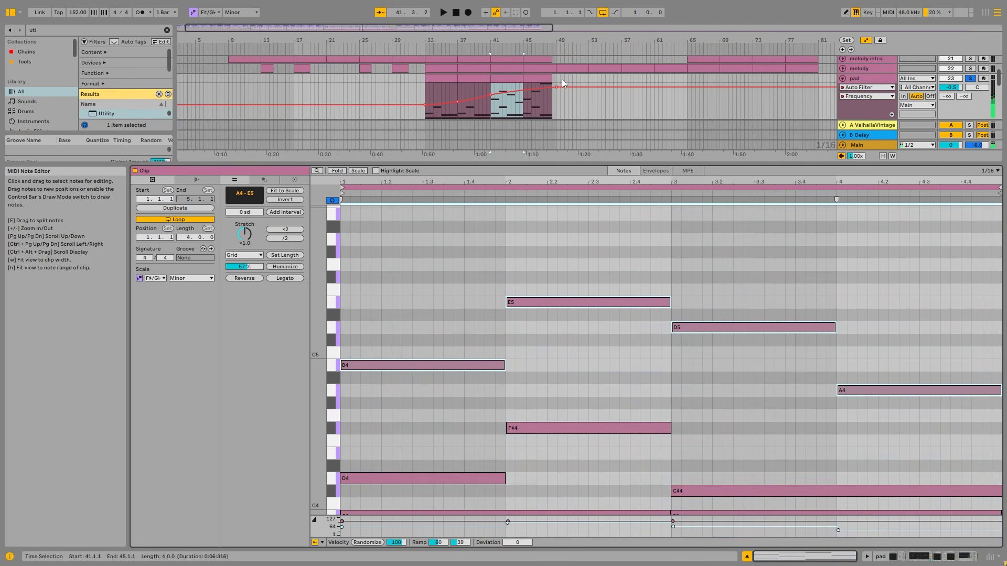
- Review the notes of the pad clip at bar 45
{"action": "left_click", "coordinate": [535, 85]}
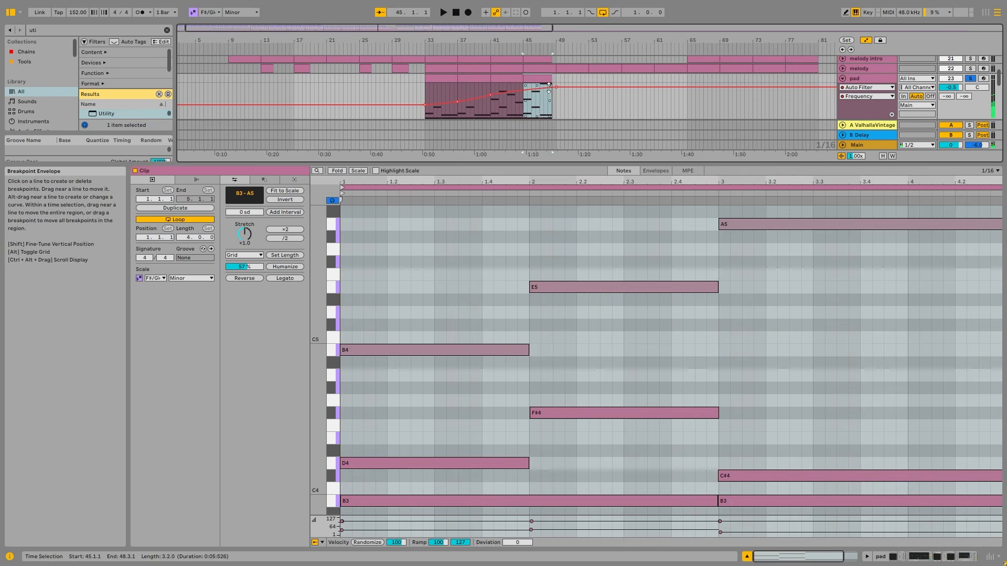
{"action": "scroll", "coordinate": [555, 89], "scroll_direction": "up", "scroll_amount": 3}
{"action": "scroll", "coordinate": [553, 91], "scroll_direction": "down", "scroll_amount": 3}
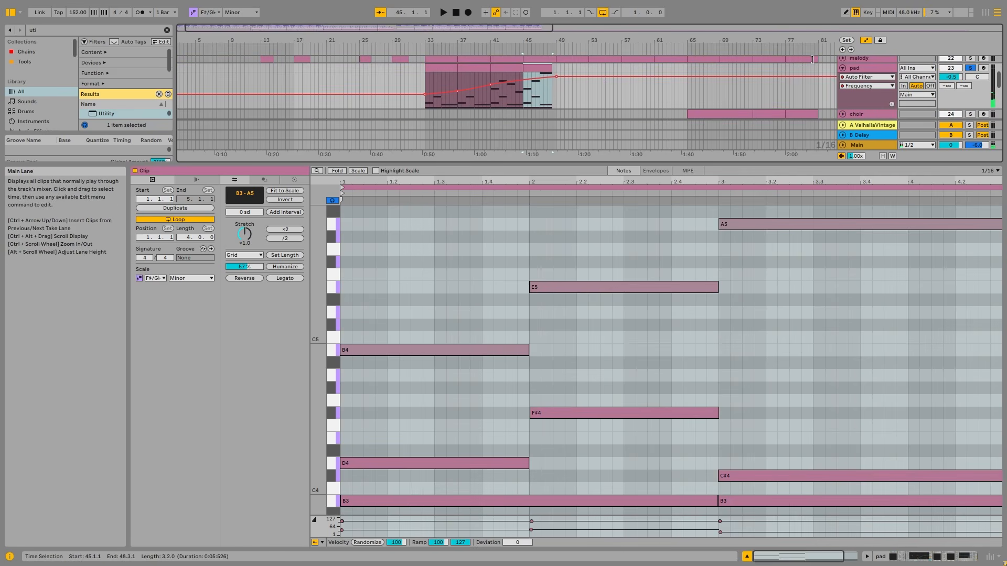
- Open the pad's Serum instrument and examine its oscillators and its chorus, delay and reverb effects
{"action": "double_click", "coordinate": [860, 68]}
{"action": "left_click", "coordinate": [154, 454]}
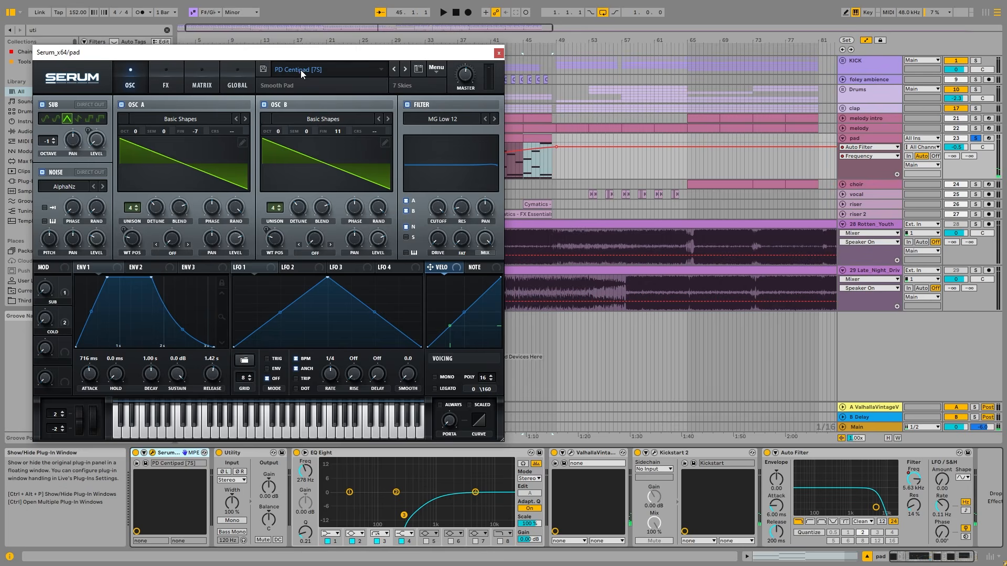
{"action": "left_click_drag", "start_coordinate": [300, 52], "coordinate": [484, 54]}
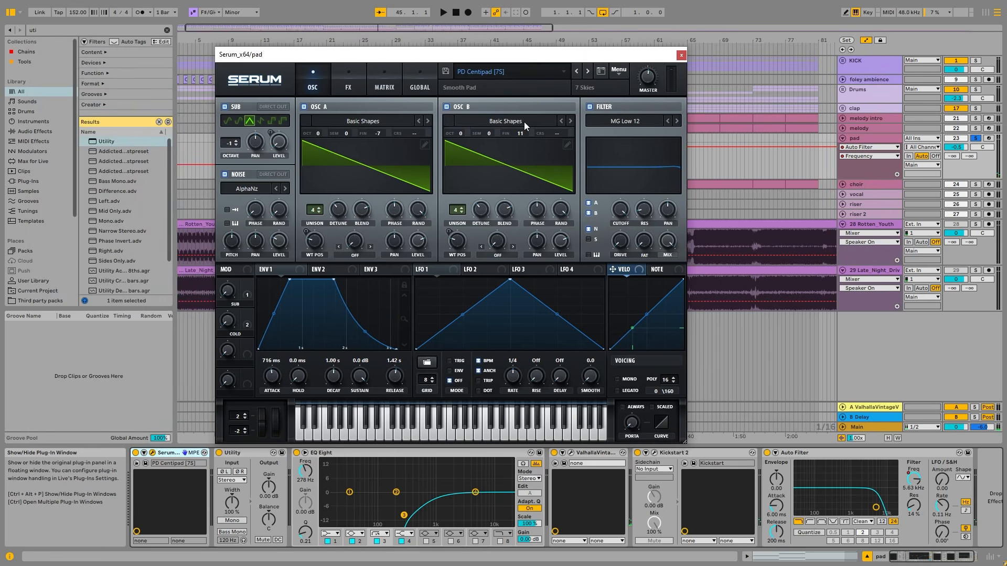
{"action": "left_click", "coordinate": [332, 85]}
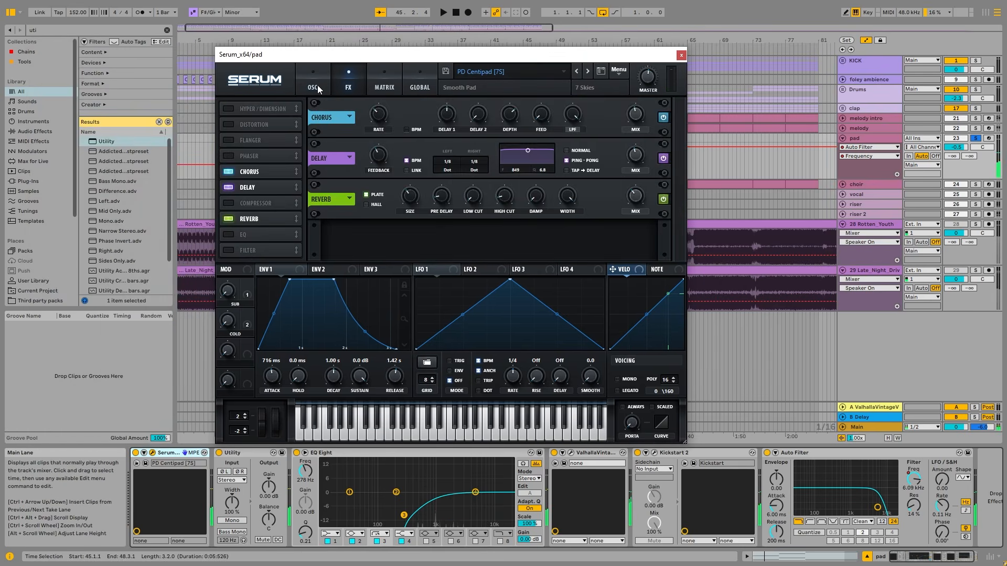
{"action": "left_click", "coordinate": [317, 86]}
{"action": "left_click", "coordinate": [333, 73]}
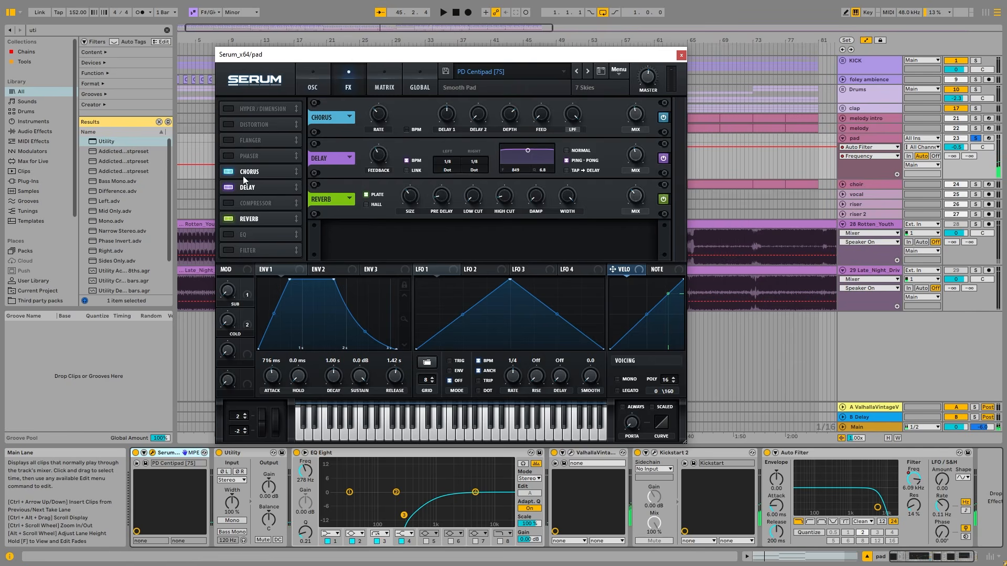
{"action": "left_click", "coordinate": [316, 89]}
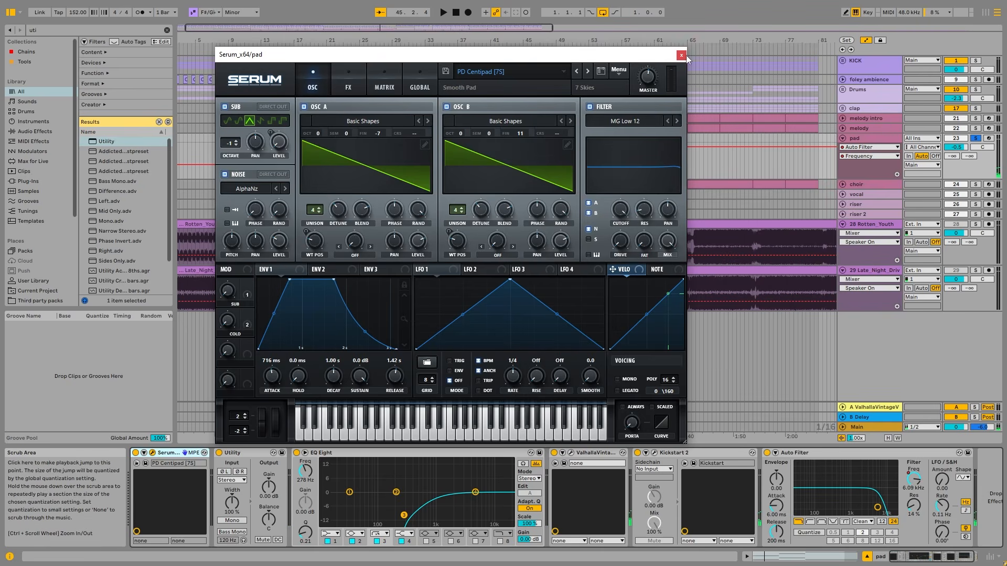
- Examine the pad's ValhallaVintageVerb settings and close the plug-in windows
{"action": "left_click", "coordinate": [570, 453]}
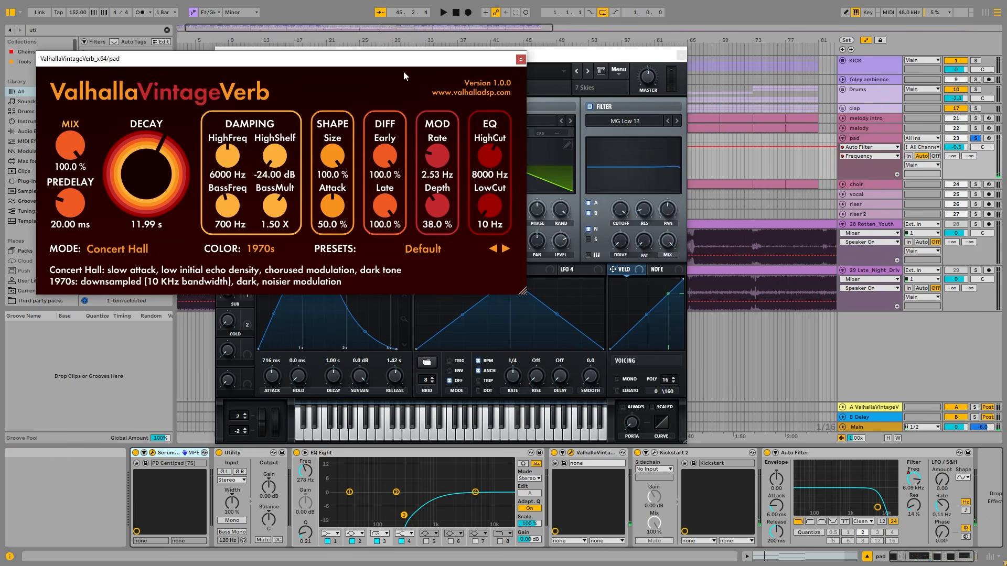
{"action": "left_click_drag", "start_coordinate": [404, 71], "coordinate": [609, 137]}
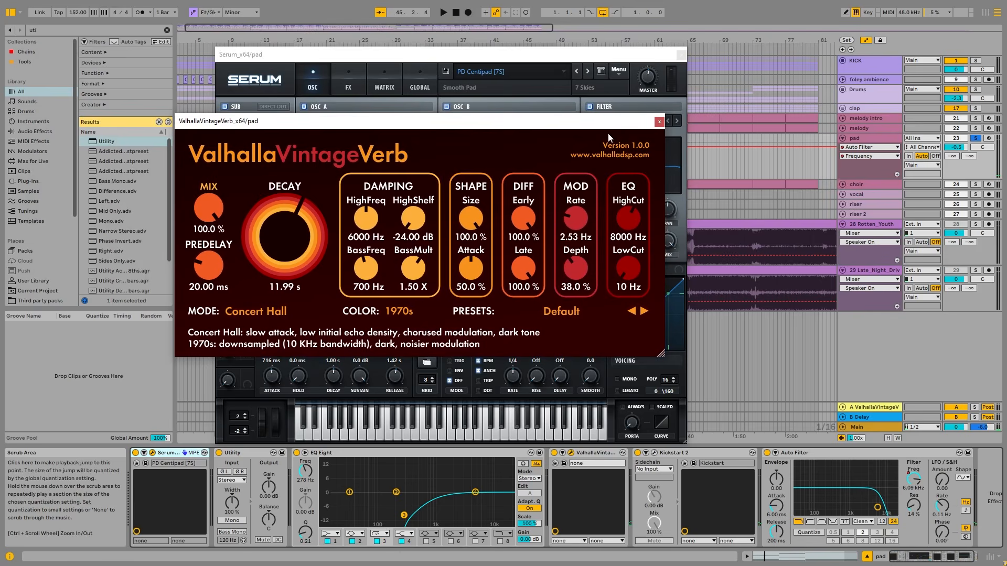
{"action": "left_click", "coordinate": [659, 122]}
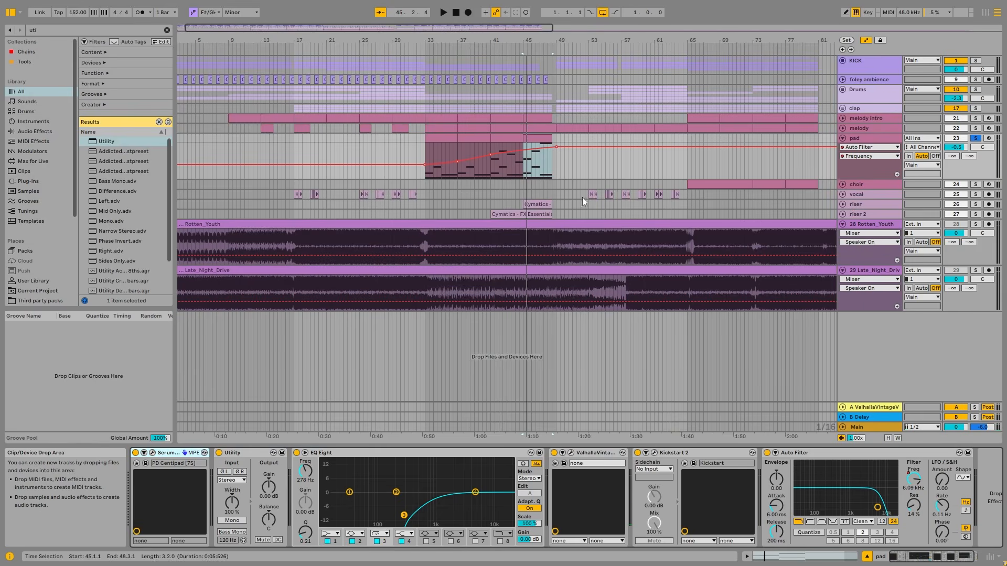
- Play the pad briefly from bar 37, and collapse the pad track
{"action": "left_click", "coordinate": [469, 137]}
{"action": "key", "text": "space"}
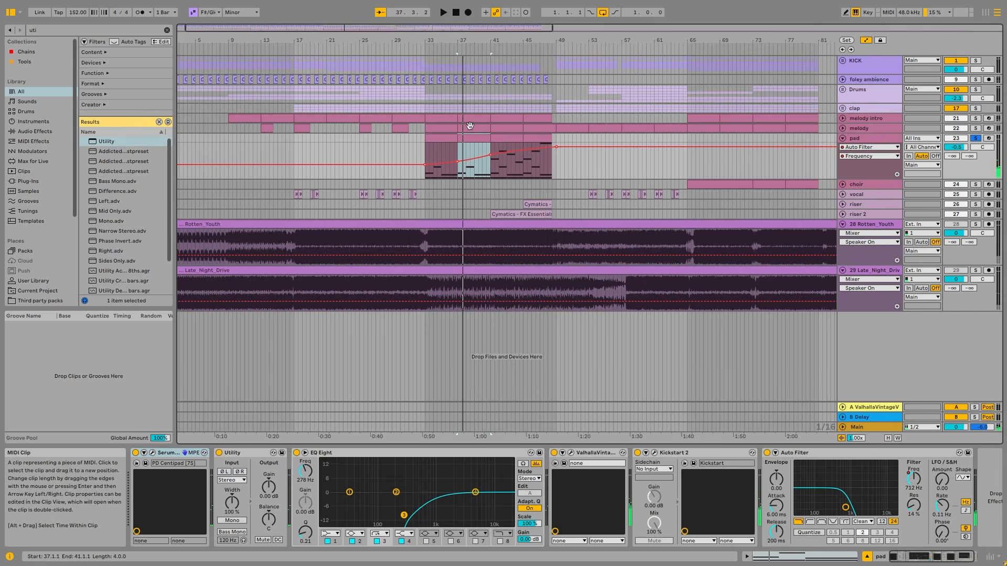
{"action": "scroll", "coordinate": [470, 125], "scroll_direction": "down", "scroll_amount": 5}
{"action": "left_click", "coordinate": [842, 139]}
- Expand and solo the choir track, and play its clip from bar 65
{"action": "left_click", "coordinate": [425, 148]}
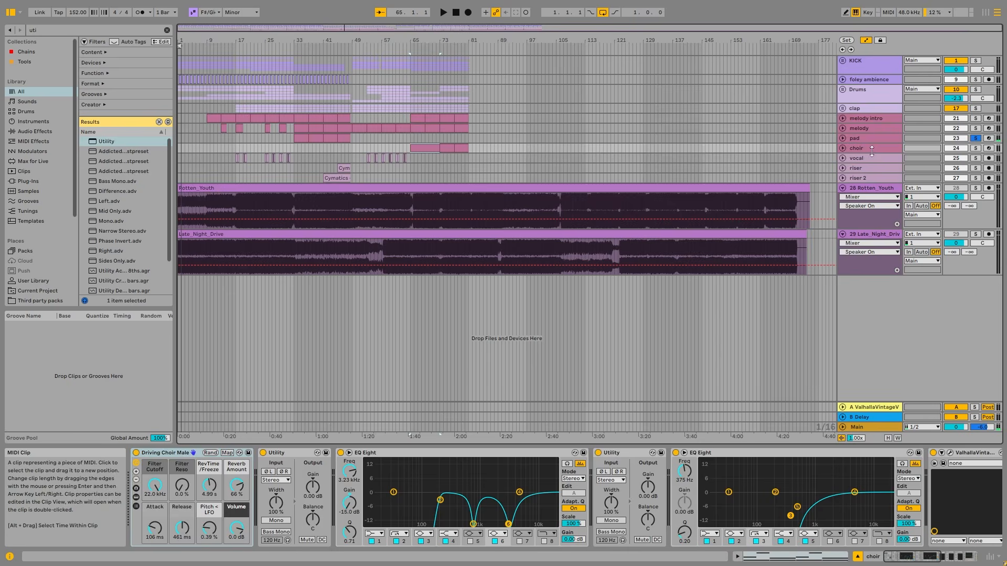
{"action": "left_click", "coordinate": [843, 148]}
{"action": "left_click", "coordinate": [975, 148]}
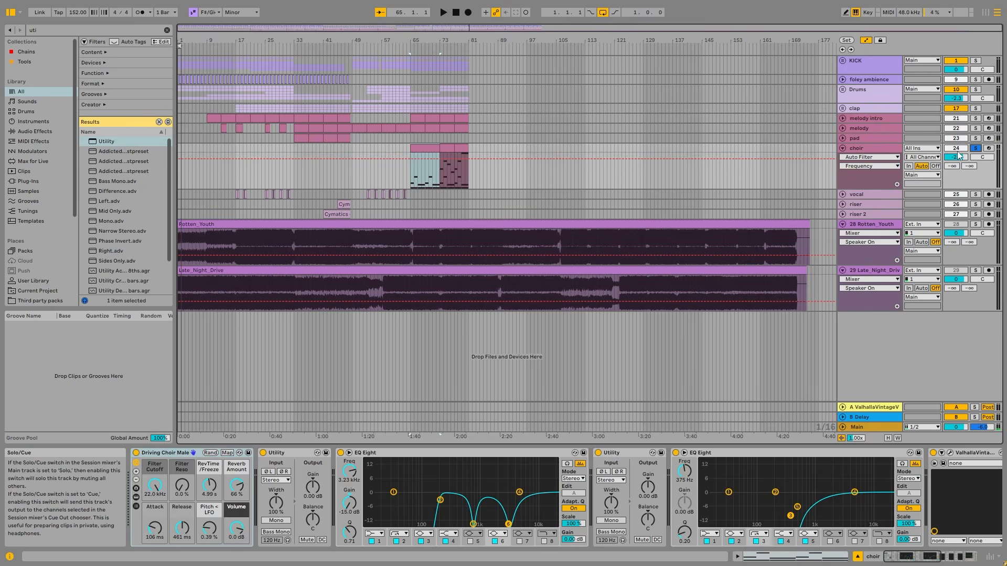
{"action": "key", "text": "space"}
- Review the notes of the choir clips at bars 65 and 73, and stop playback
{"action": "double_click", "coordinate": [439, 146]}
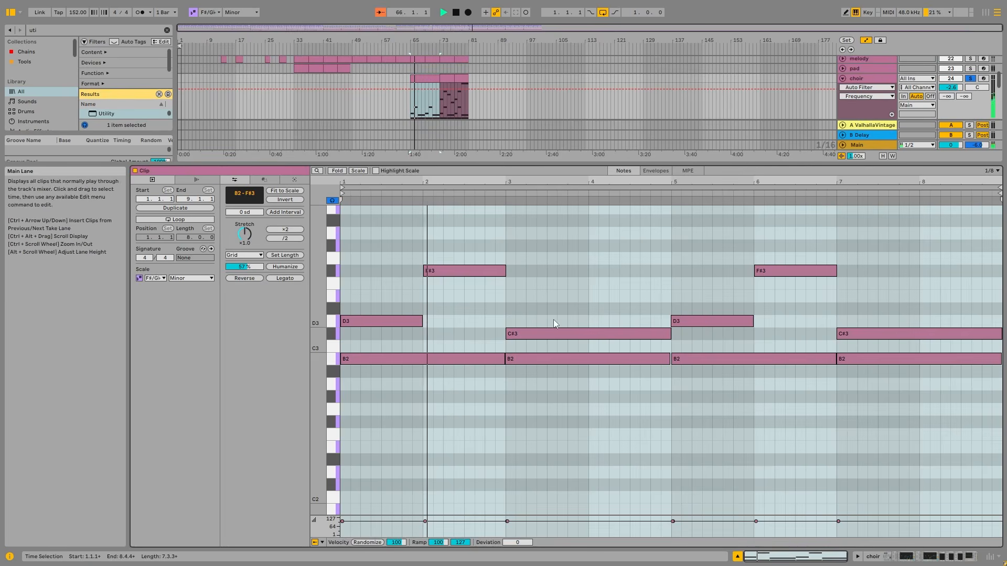
{"action": "left_click", "coordinate": [450, 79]}
{"action": "key", "text": "space"}
{"action": "scroll", "coordinate": [409, 113], "scroll_direction": "up", "scroll_amount": 3}
{"action": "scroll", "coordinate": [362, 108], "scroll_direction": "down", "scroll_amount": 3}
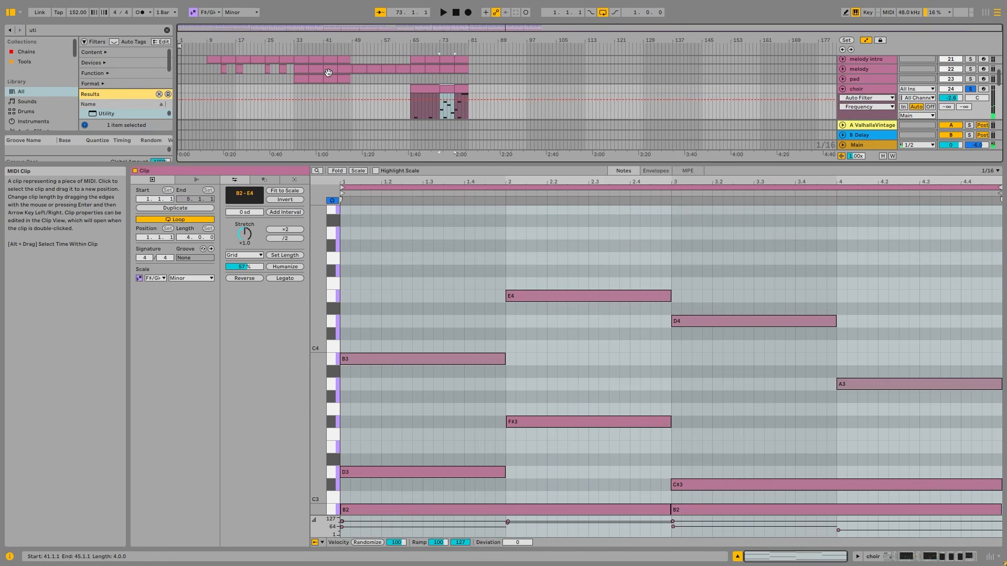
- Select the pad clips from bar 33 through bar 48 and compare their notes with the choir's
{"action": "left_click", "coordinate": [328, 72]}
{"action": "left_click", "coordinate": [302, 79]}
{"action": "left_click", "coordinate": [344, 80], "text": "shift"}
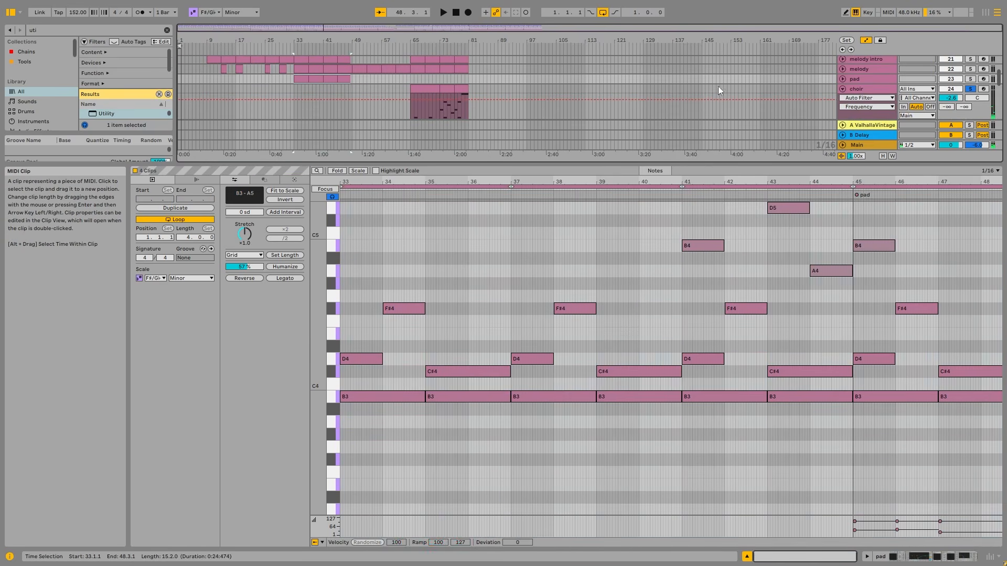
- Examine the choir's Driving Choir Male instrument and devices while playing its clip from bar 65
{"action": "left_click", "coordinate": [873, 93]}
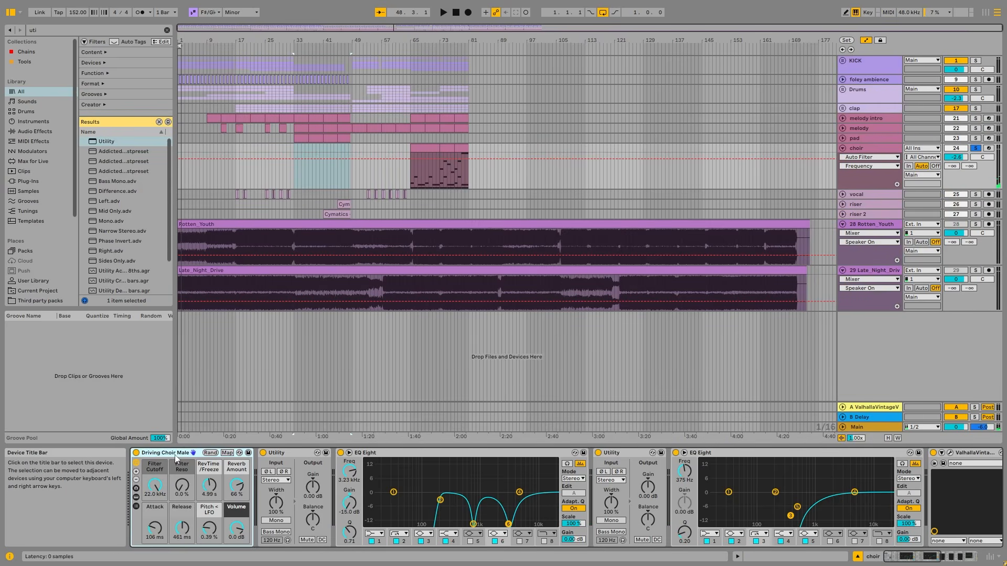
{"action": "key", "text": "space"}
{"action": "left_click", "coordinate": [418, 149]}
{"action": "key", "text": "space"}
{"action": "key", "text": "space"}
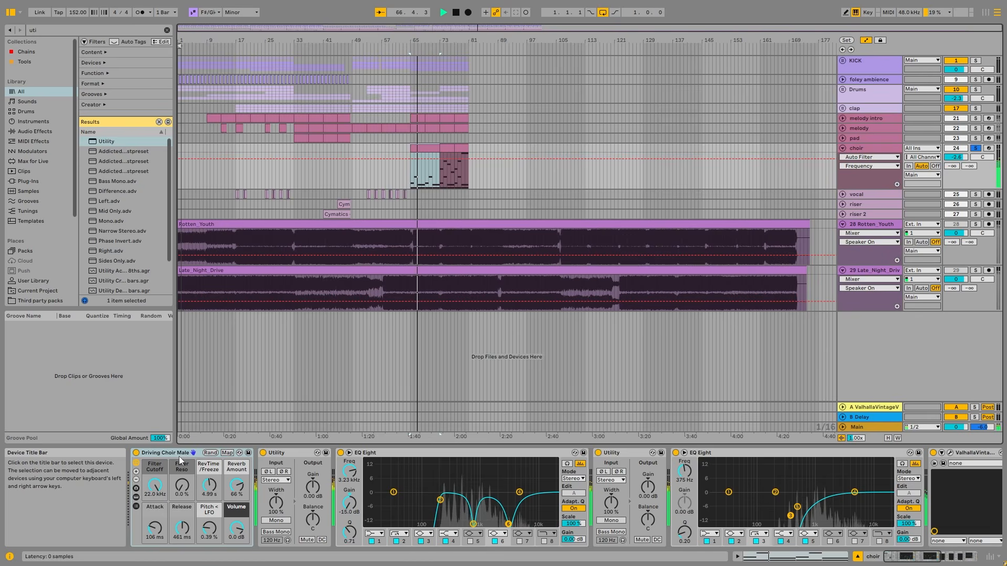
{"action": "key", "text": "space"}
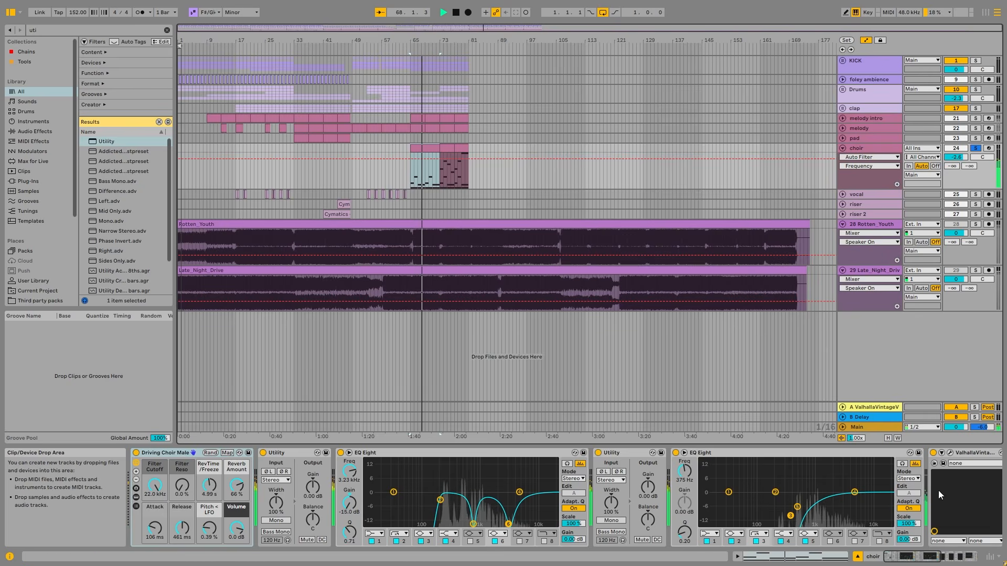
- Examine the second EQ Eight in the choir's device chain in its expanded display, playing the clip from bar 65
{"action": "left_click", "coordinate": [944, 558]}
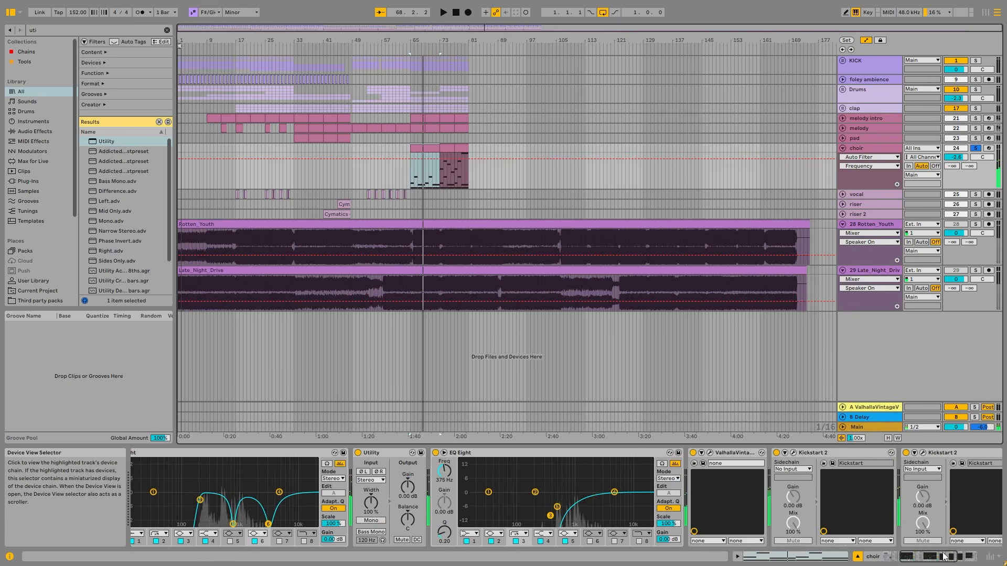
{"action": "left_click", "coordinate": [508, 458]}
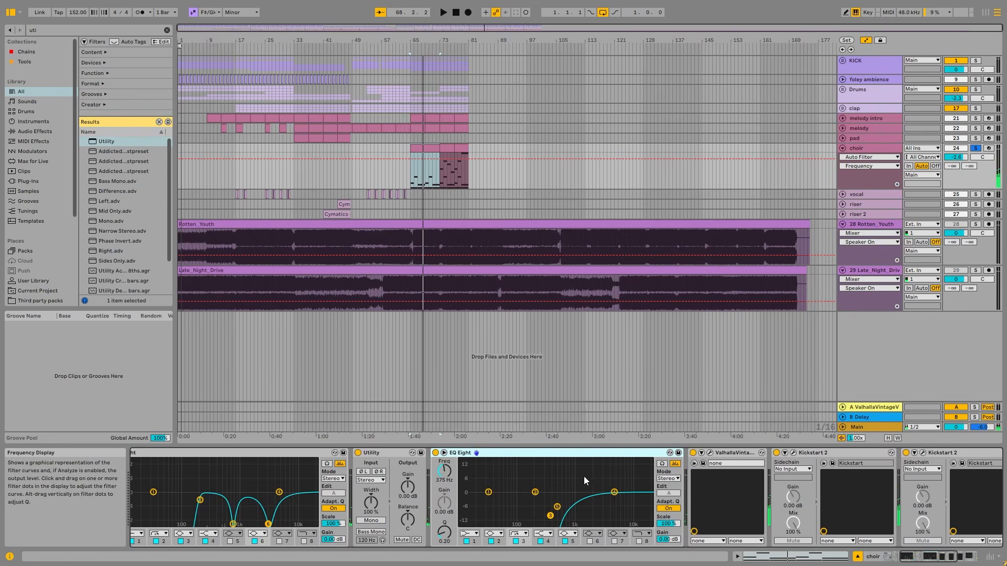
{"action": "scroll", "coordinate": [413, 137], "scroll_direction": "up", "scroll_amount": 4}
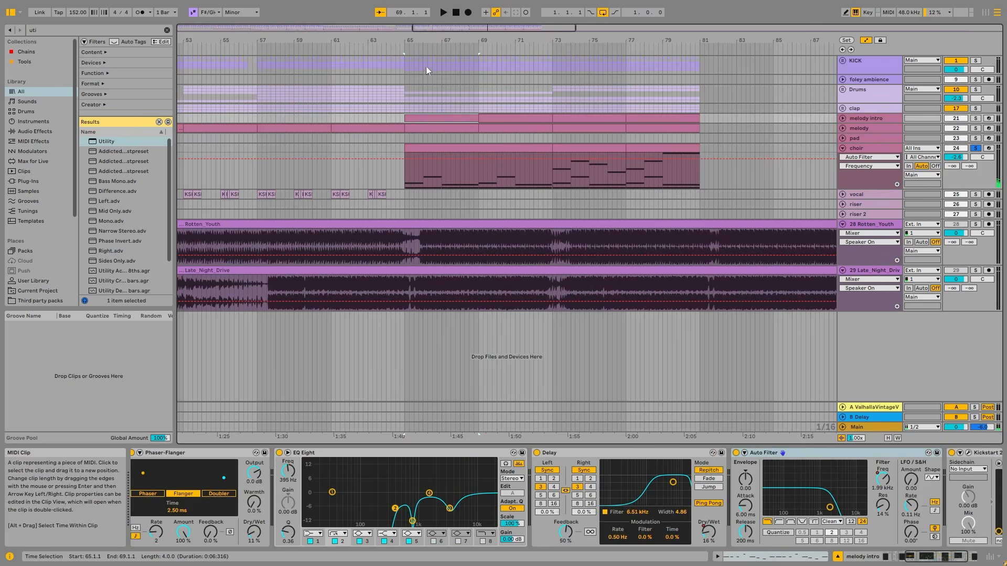
{"action": "left_click", "coordinate": [862, 153]}
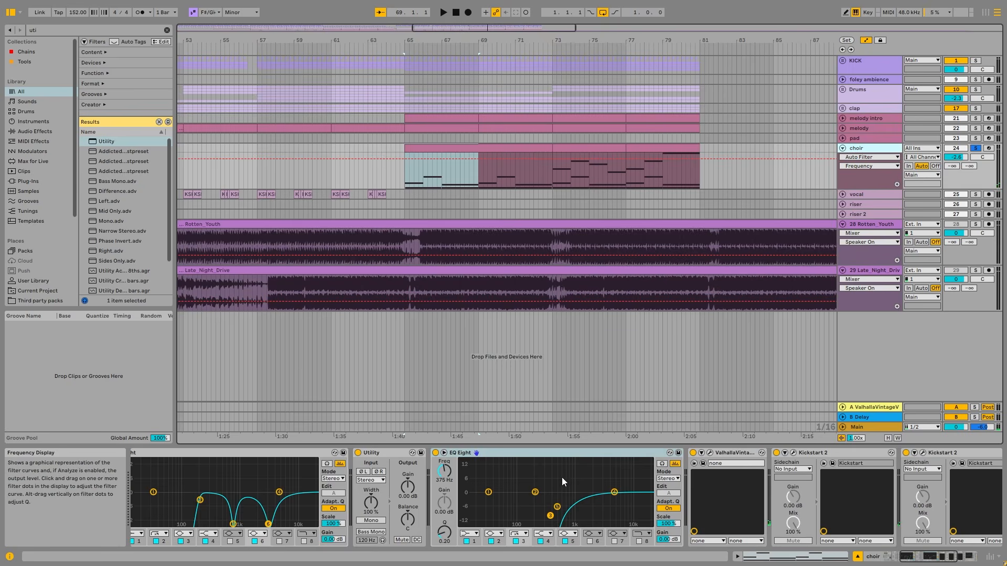
{"action": "key", "text": "space"}
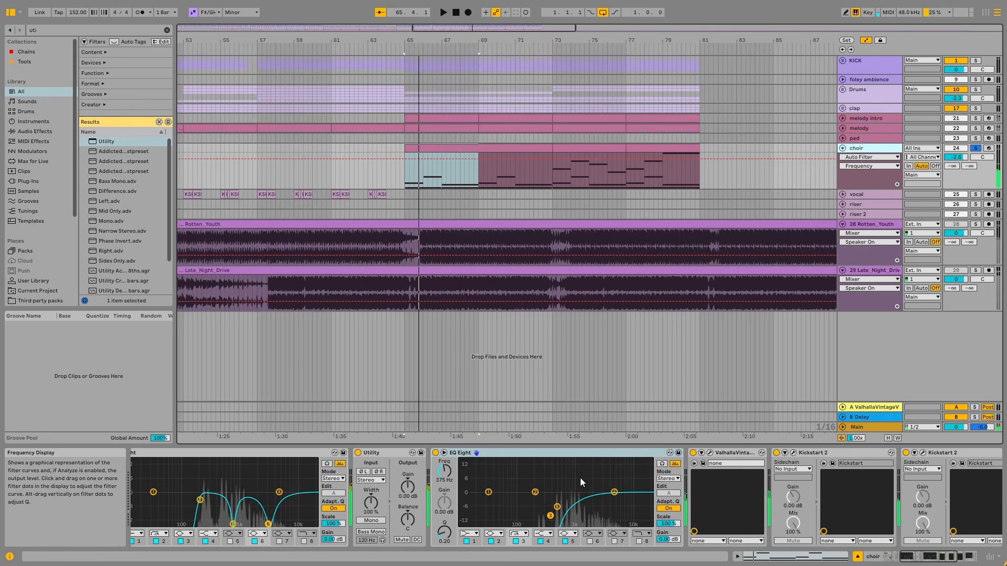
{"action": "left_click", "coordinate": [444, 453]}
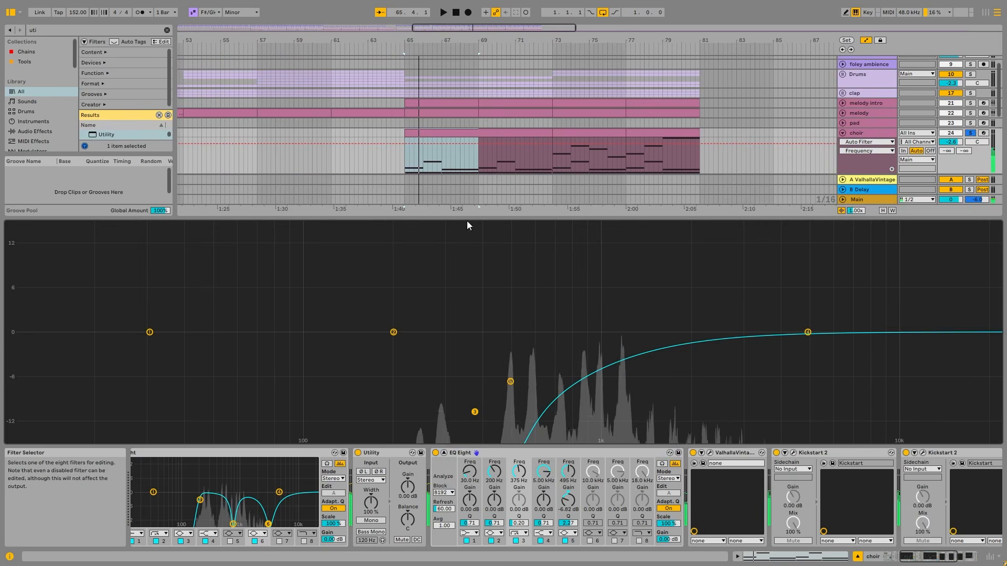
{"action": "double_click", "coordinate": [718, 304]}
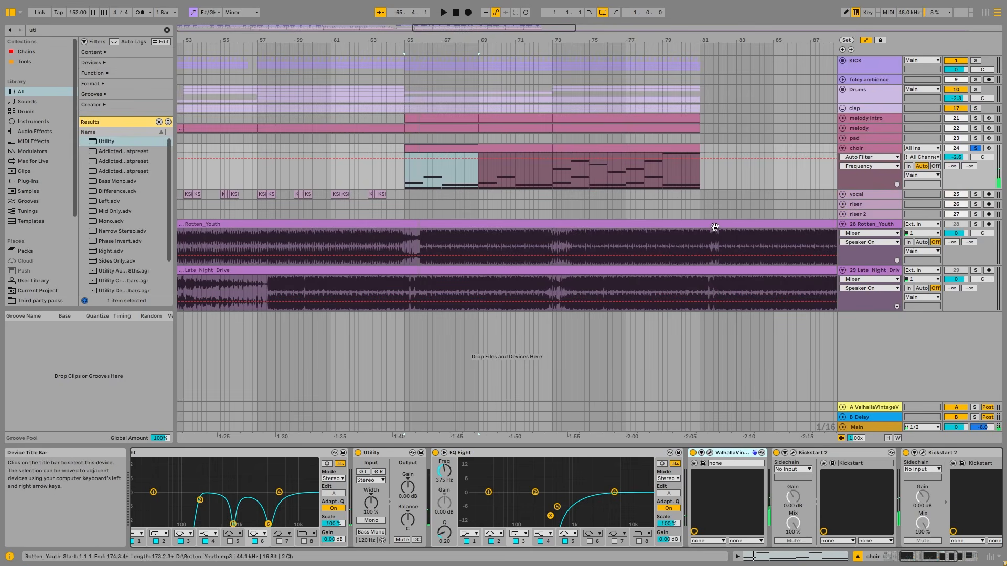
- Review the choir's remaining effects: ValhallaVintageVerb, the two Kickstart 2 devices and Auto Filter
{"action": "left_click", "coordinate": [868, 148]}
{"action": "left_click_drag", "start_coordinate": [937, 557], "coordinate": [1004, 560]}
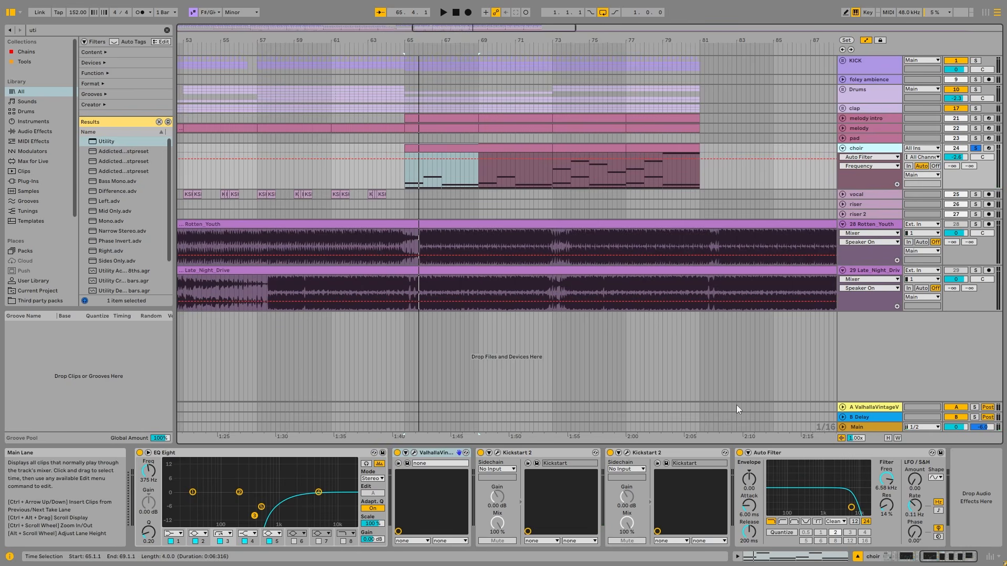
- Fold the choir track, unfold and solo the vocal track, and play its clips from bar 17
{"action": "left_click", "coordinate": [843, 149]}
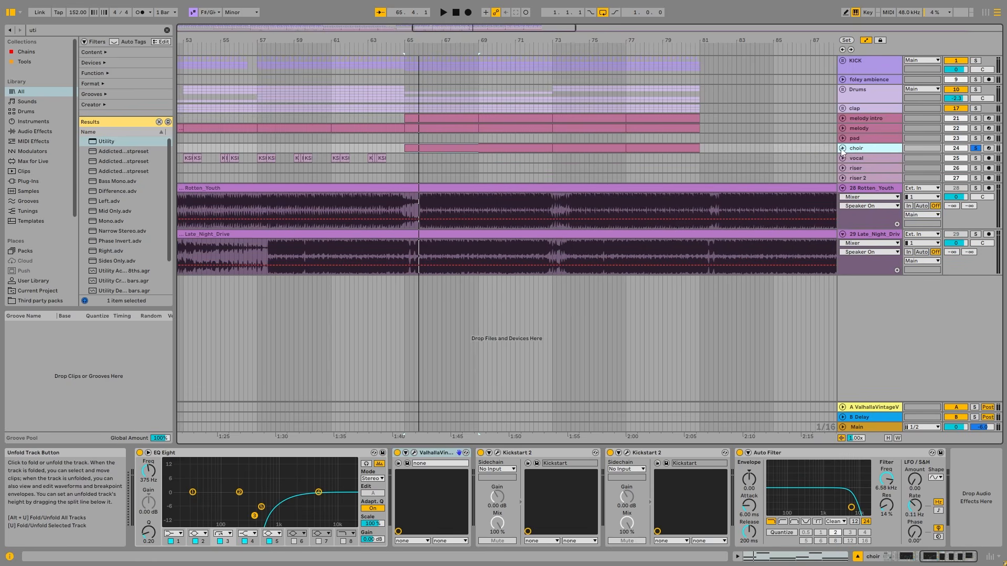
{"action": "scroll", "coordinate": [440, 144], "scroll_direction": "down", "scroll_amount": 5}
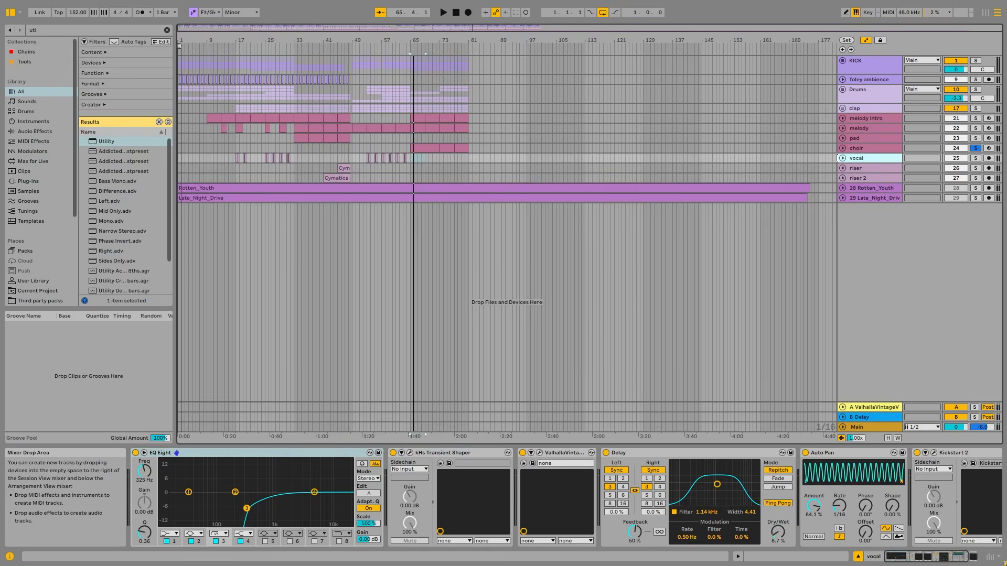
{"action": "left_click", "coordinate": [843, 159]}
{"action": "left_click", "coordinate": [235, 156]}
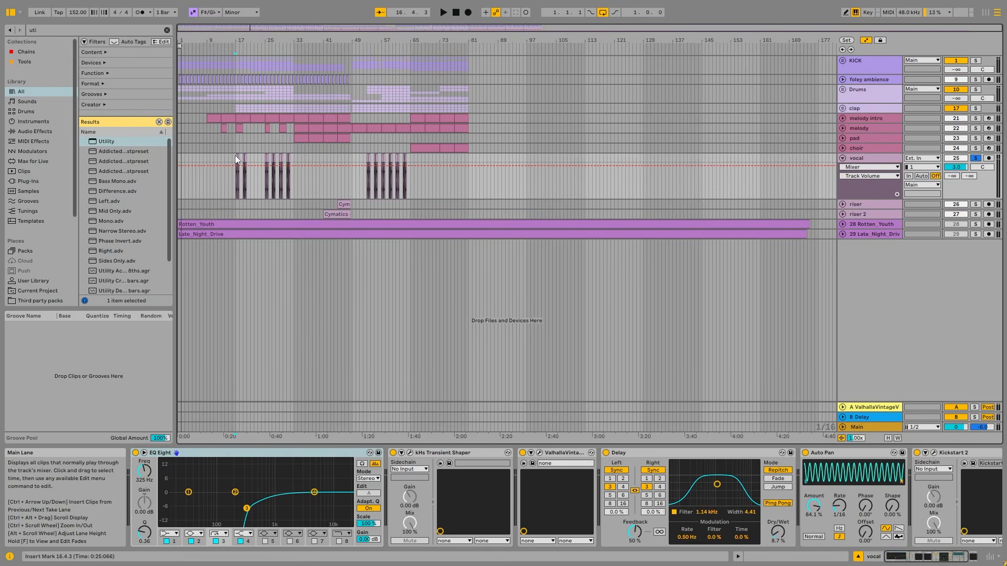
{"action": "key", "text": "space"}
{"action": "scroll", "coordinate": [235, 158], "scroll_direction": "up", "scroll_amount": 5}
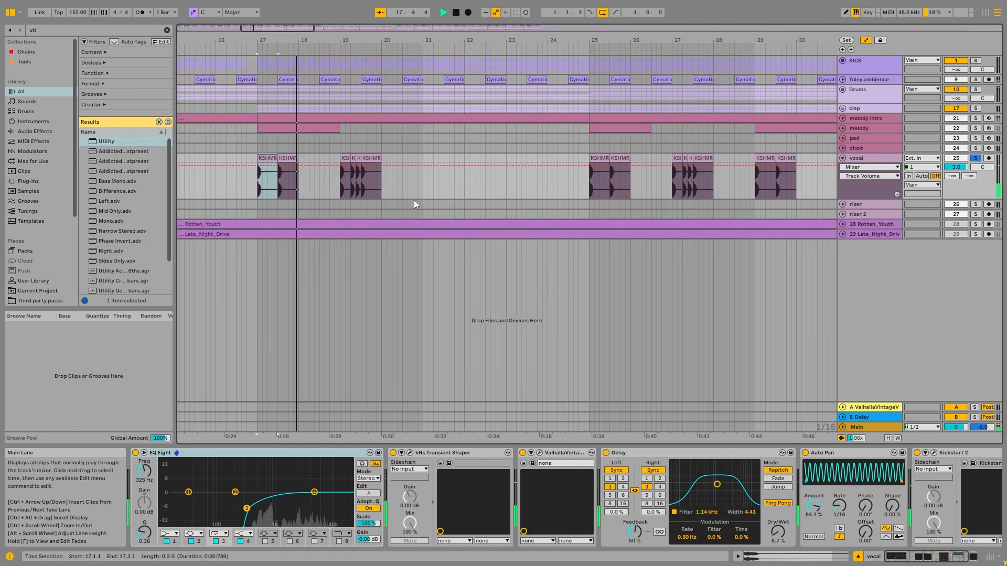
- Inspect the KSHMR vocal shout clip's sample and warp settings, and bring up the vocal track's device chain
{"action": "left_click", "coordinate": [345, 157]}
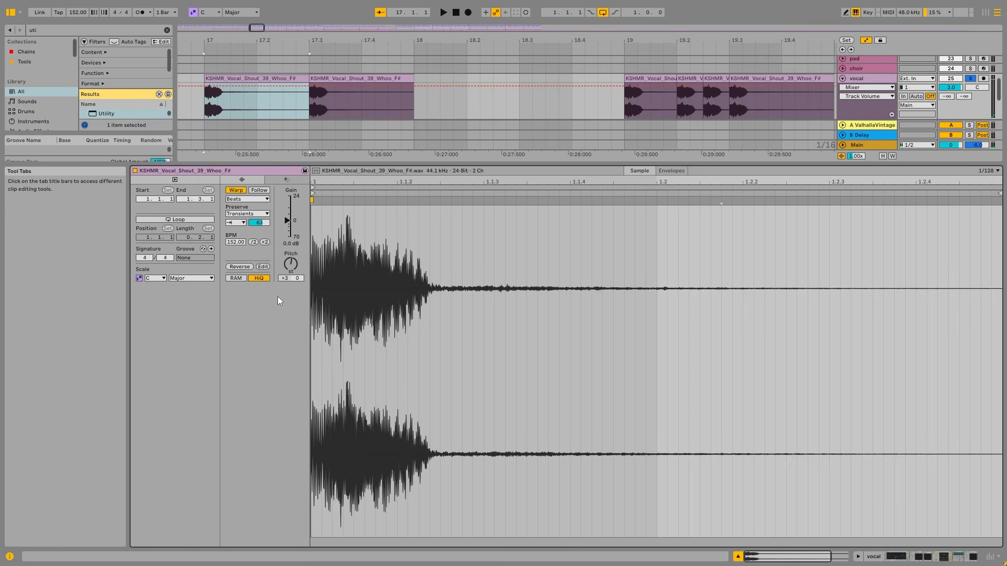
{"action": "key", "text": "space"}
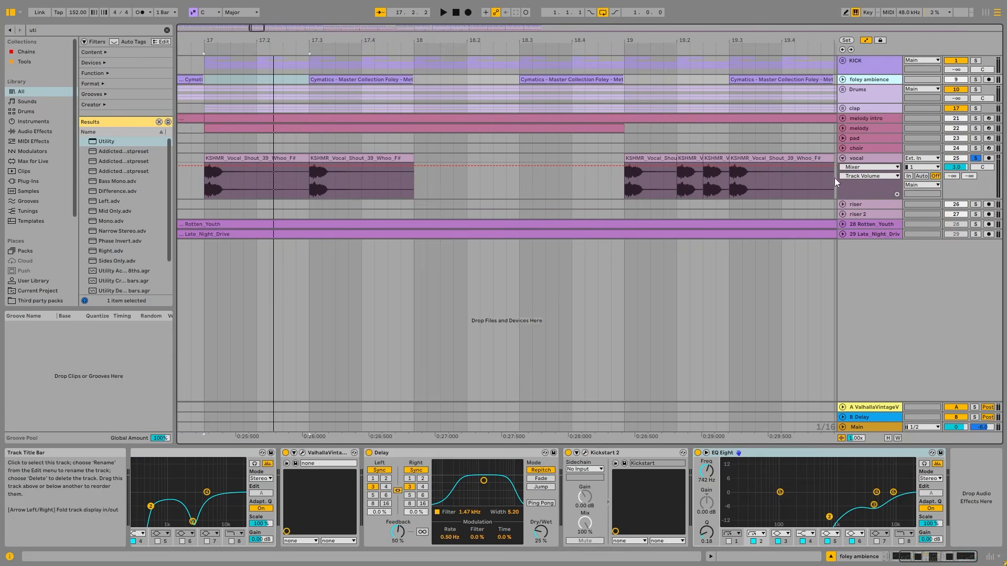
{"action": "left_click", "coordinate": [881, 161]}
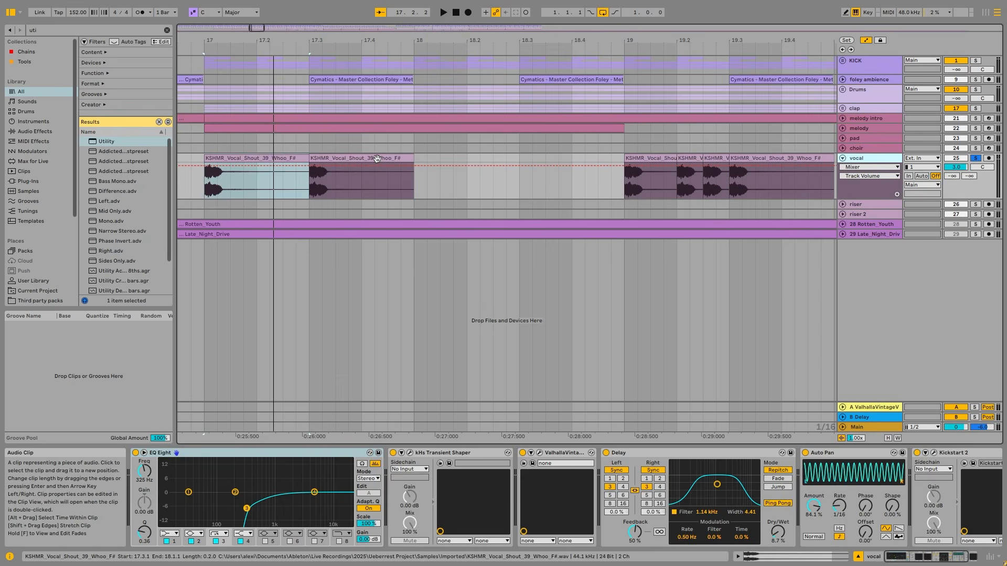
{"action": "double_click", "coordinate": [871, 157]}
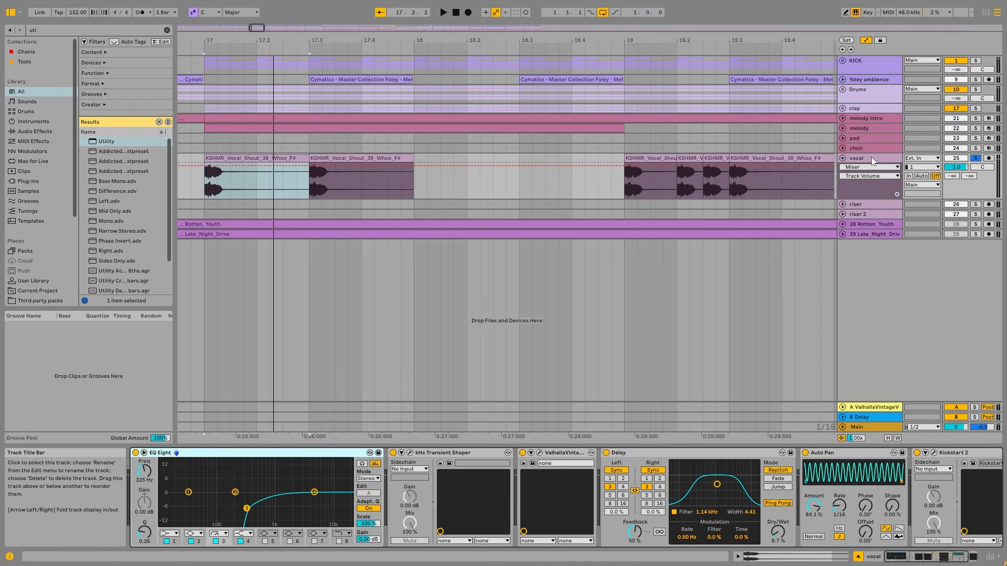
- Play the vocal clips from bar 19 with Auto Pan switched off and on to compare its effect
{"action": "scroll", "coordinate": [419, 157], "scroll_direction": "down", "scroll_amount": 5}
{"action": "left_click", "coordinate": [463, 158]}
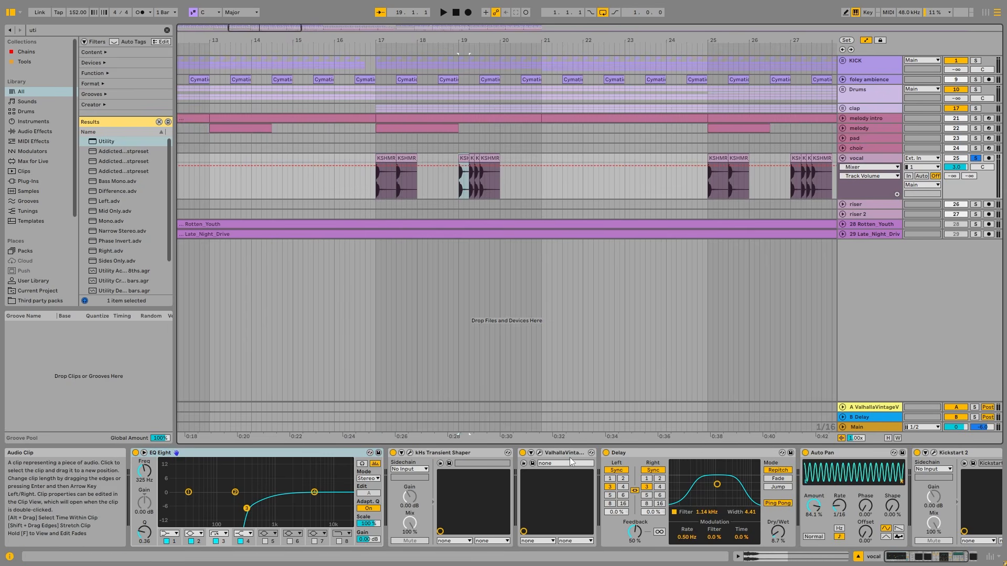
{"action": "scroll", "coordinate": [570, 455], "scroll_direction": "right", "scroll_amount": 3}
{"action": "left_click", "coordinate": [714, 453]}
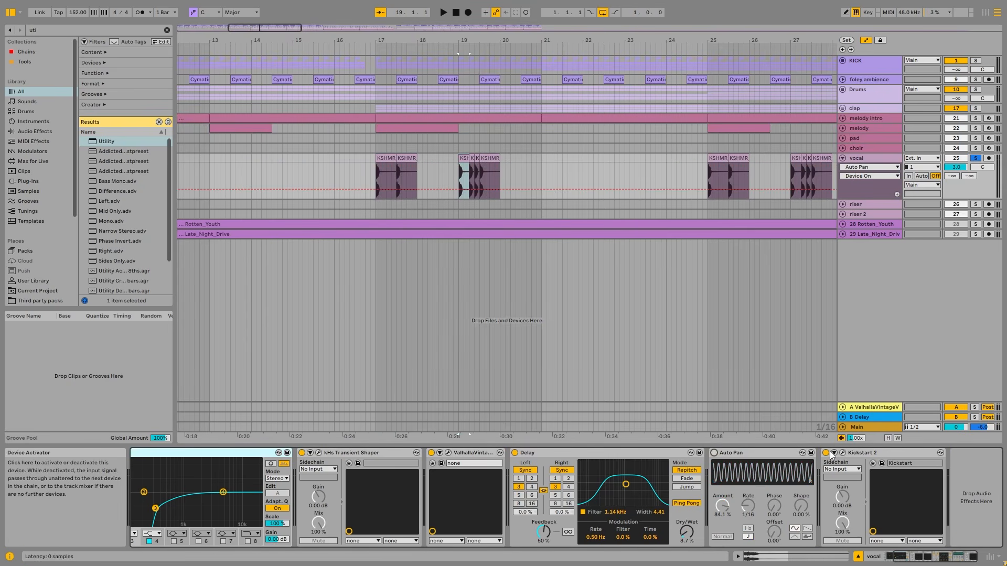
{"action": "key", "text": "space"}
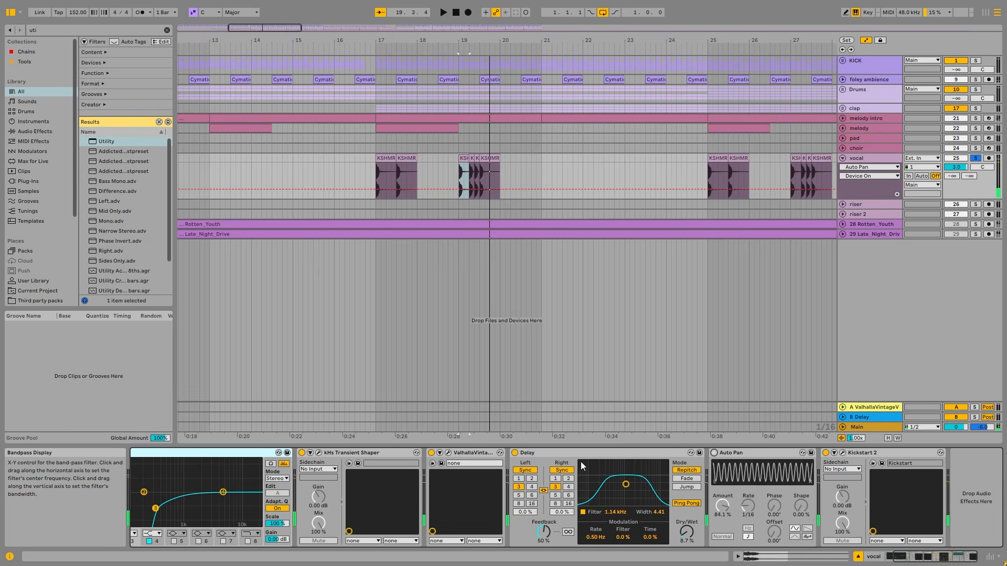
{"action": "left_click", "coordinate": [714, 452]}
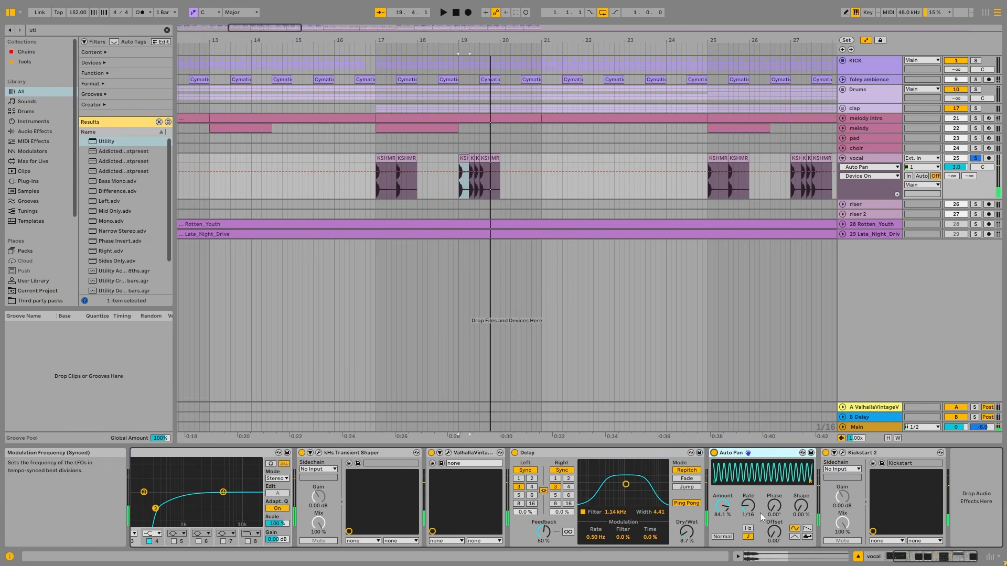
- Examine the vocal's Auto Pan phase and rate controls and its Kickstart 2 device, playing the clips from bar 19
{"action": "left_click", "coordinate": [774, 506]}
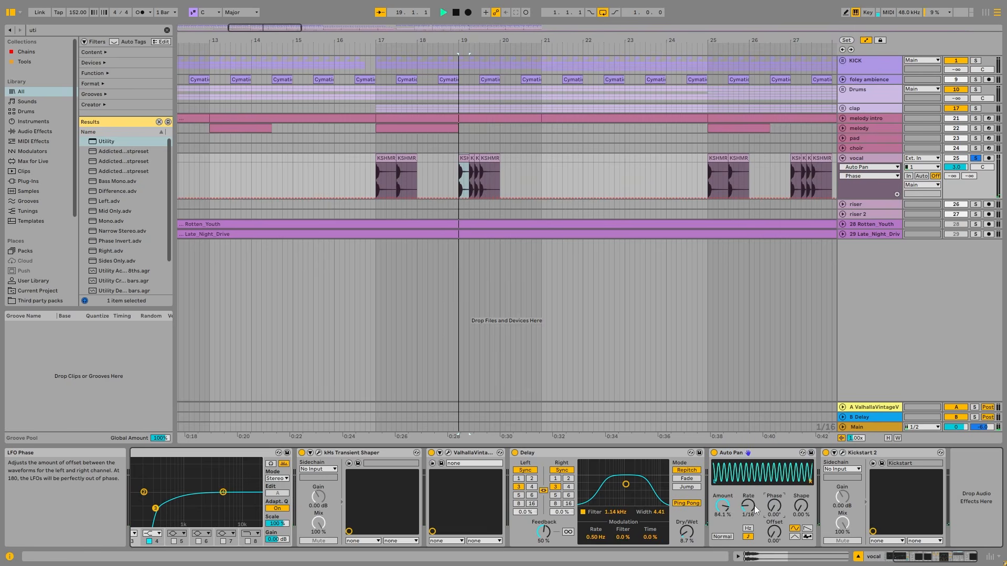
{"action": "left_click", "coordinate": [762, 454]}
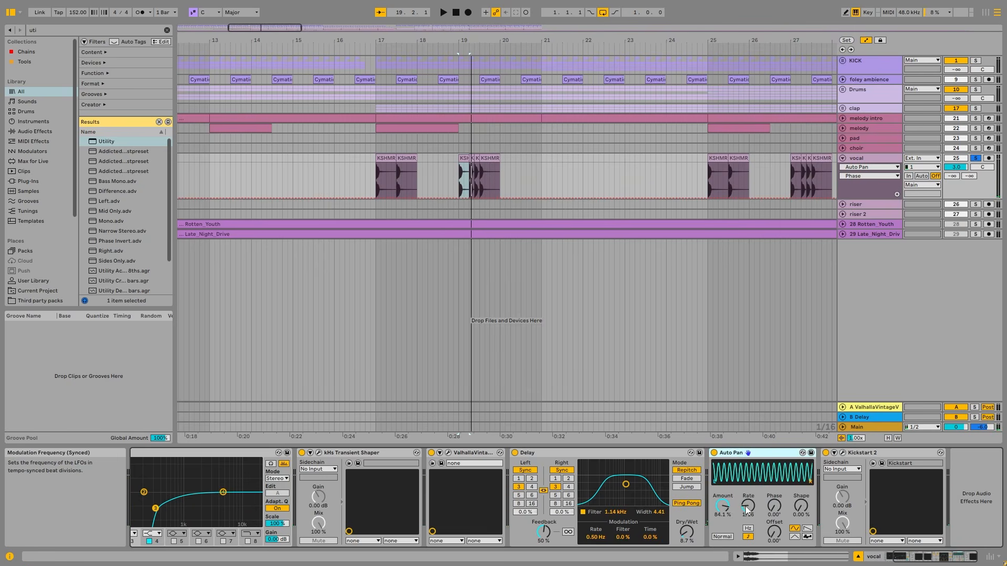
{"action": "key", "text": "space"}
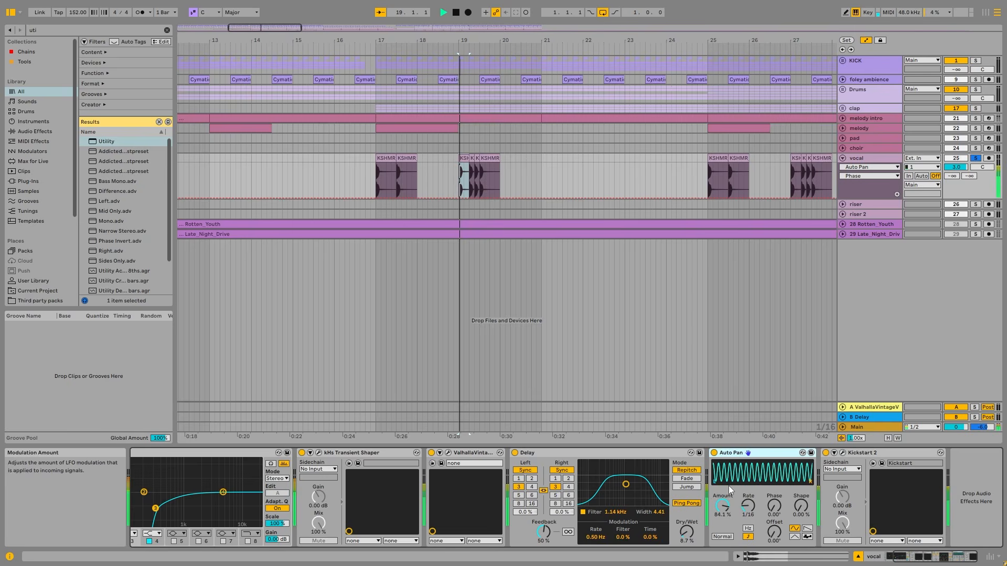
{"action": "left_click", "coordinate": [843, 453]}
{"action": "left_click", "coordinate": [368, 96]}
{"action": "key", "text": "space"}
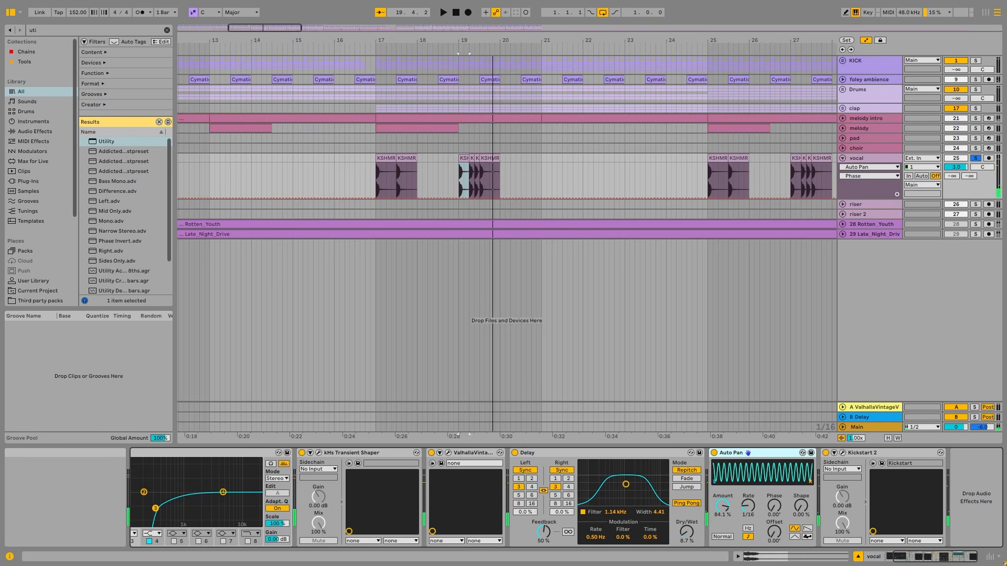
- Fold the vocal track, unfold and solo the riser track, and play its clip while reviewing the ValhallaVintageVerb send automation
{"action": "left_click_drag", "start_coordinate": [943, 559], "coordinate": [895, 558]}
{"action": "scroll", "coordinate": [617, 165], "scroll_direction": "down", "scroll_amount": 10}
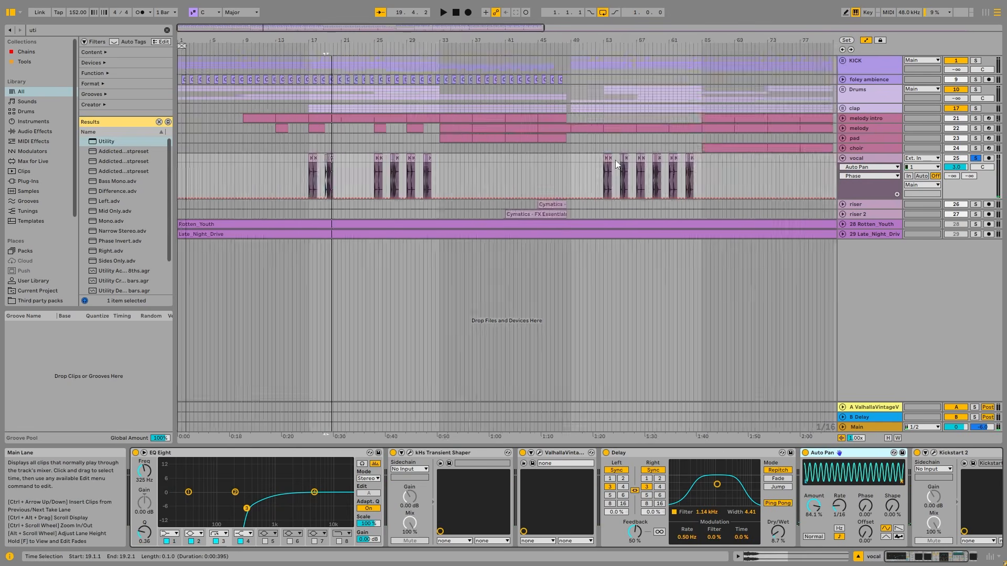
{"action": "left_click", "coordinate": [843, 158]}
{"action": "left_click", "coordinate": [344, 168]}
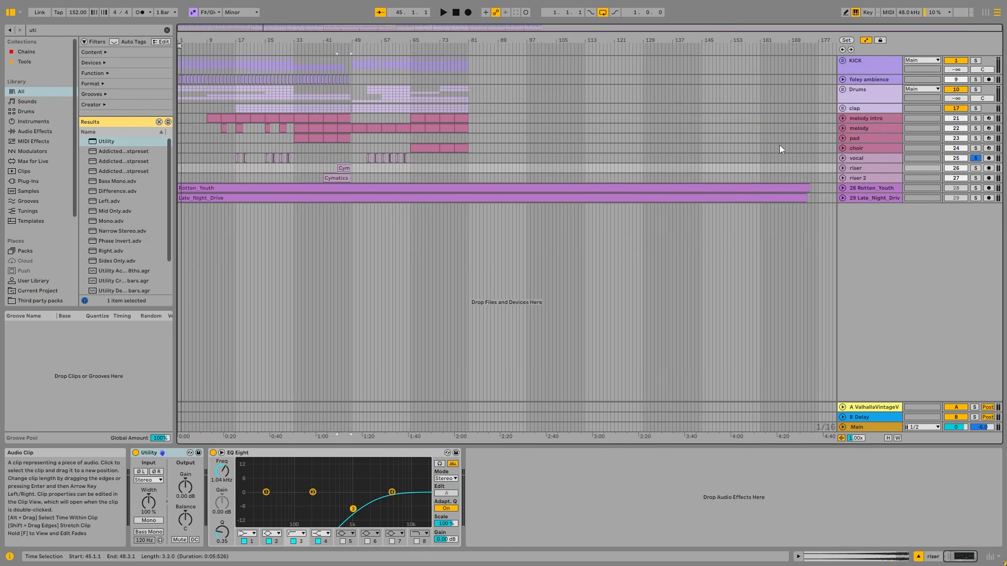
{"action": "left_click", "coordinate": [842, 168]}
{"action": "key", "text": "z"}
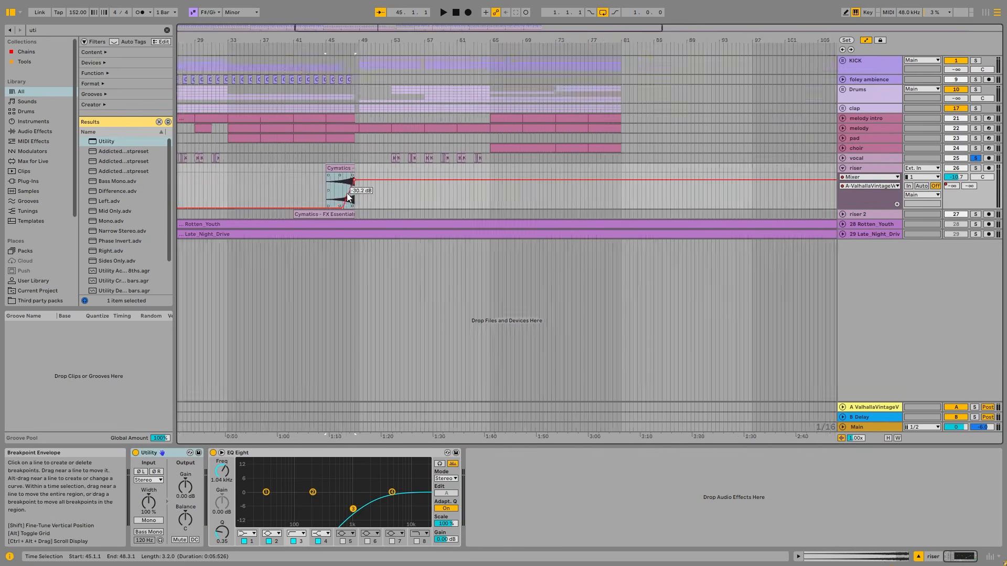
{"action": "left_click", "coordinate": [976, 168]}
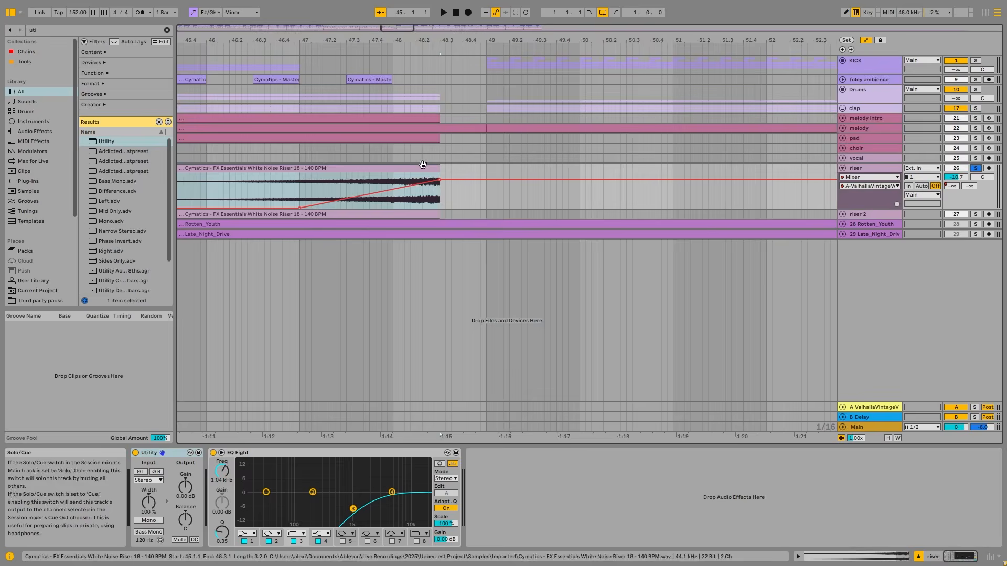
{"action": "left_click", "coordinate": [369, 158]}
{"action": "key", "text": "space"}
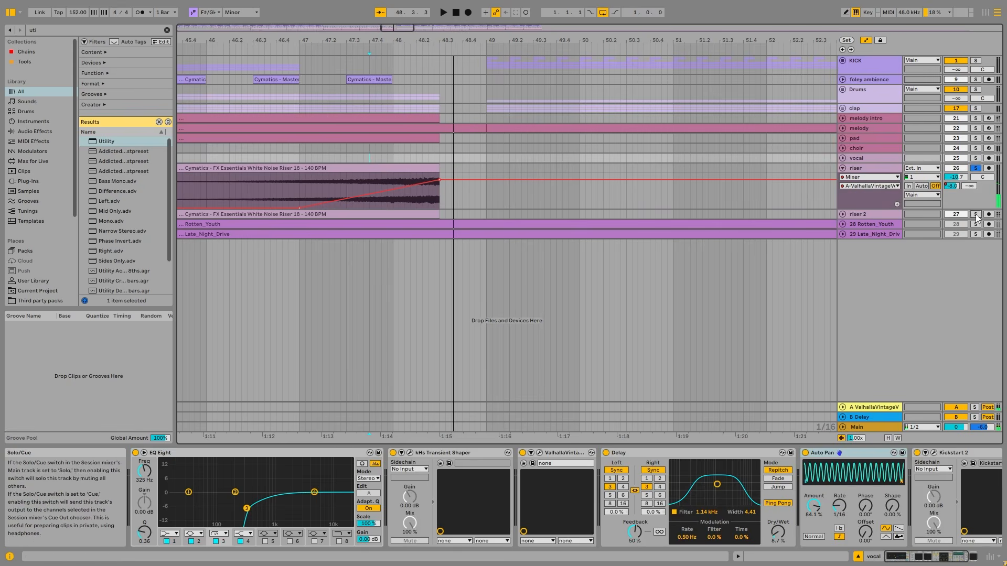
- Solo and unfold the riser 2 track, play its clip from bar 47, and examine its EQ Eight
{"action": "left_click", "coordinate": [975, 214]}
{"action": "left_click", "coordinate": [842, 214]}
{"action": "left_click", "coordinate": [335, 222]}
{"action": "key", "text": "space"}
{"action": "key", "text": "space"}
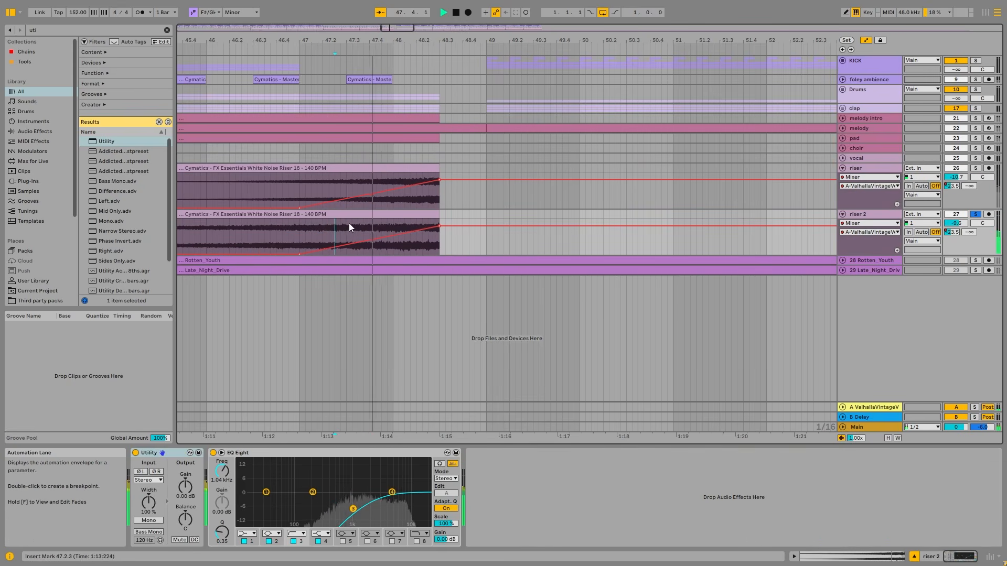
{"action": "key", "text": "space"}
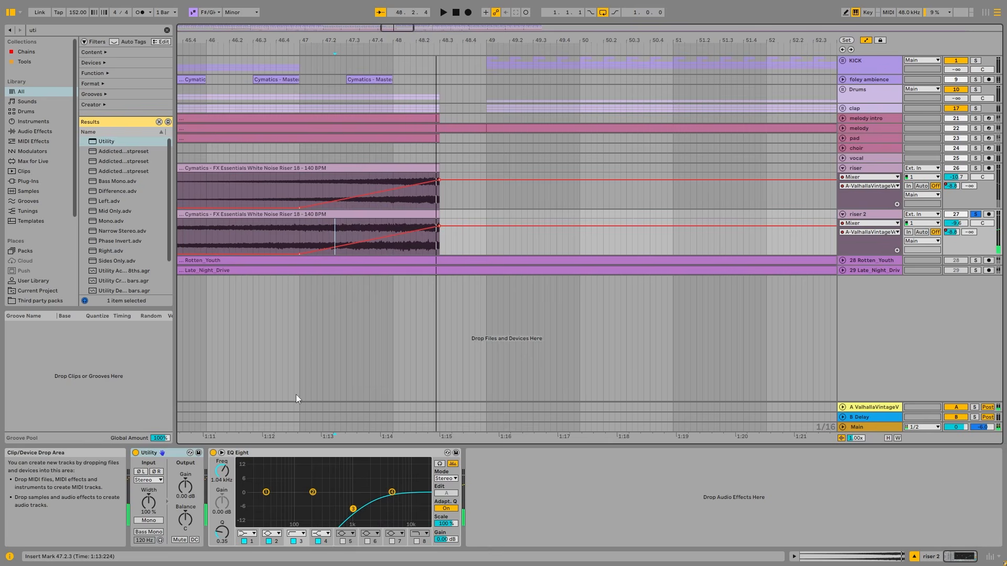
{"action": "left_click", "coordinate": [345, 465]}
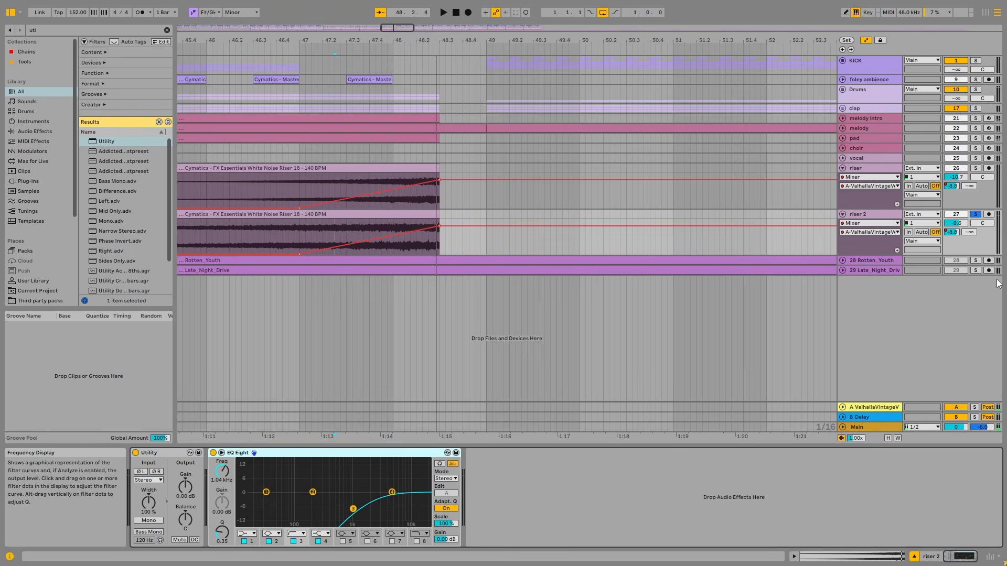
- Fold both riser tracks, show the whole arrangement, and turn off riser 2's solo
{"action": "left_click", "coordinate": [860, 173]}
{"action": "left_click", "coordinate": [842, 167]}
{"action": "left_click", "coordinate": [846, 179]}
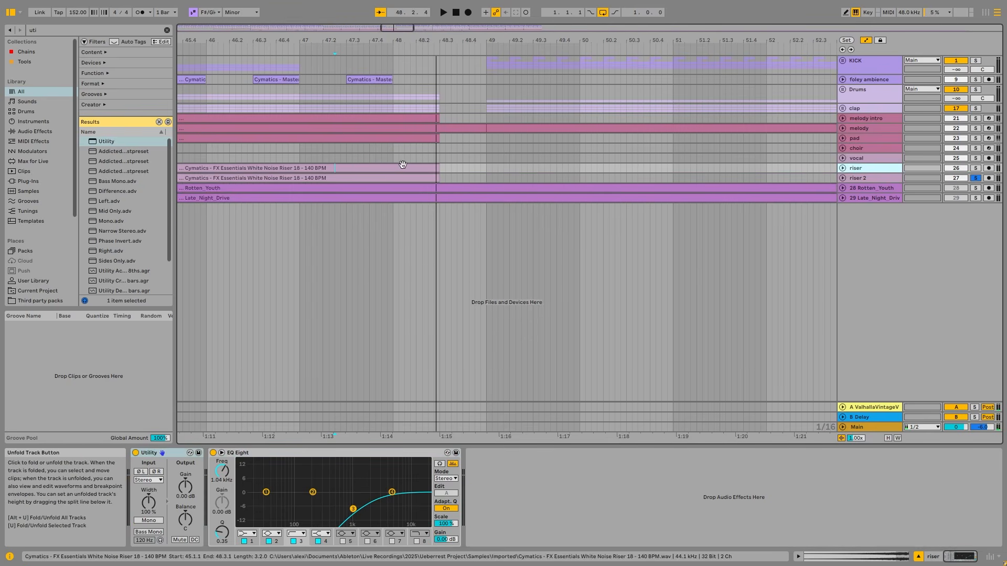
{"action": "key", "text": "w"}
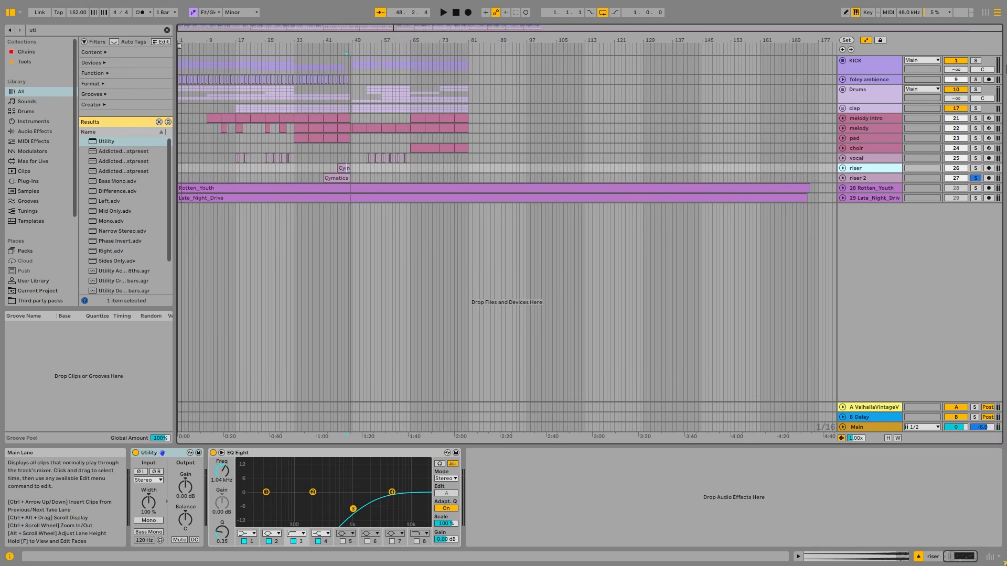
{"action": "left_click", "coordinate": [976, 178]}
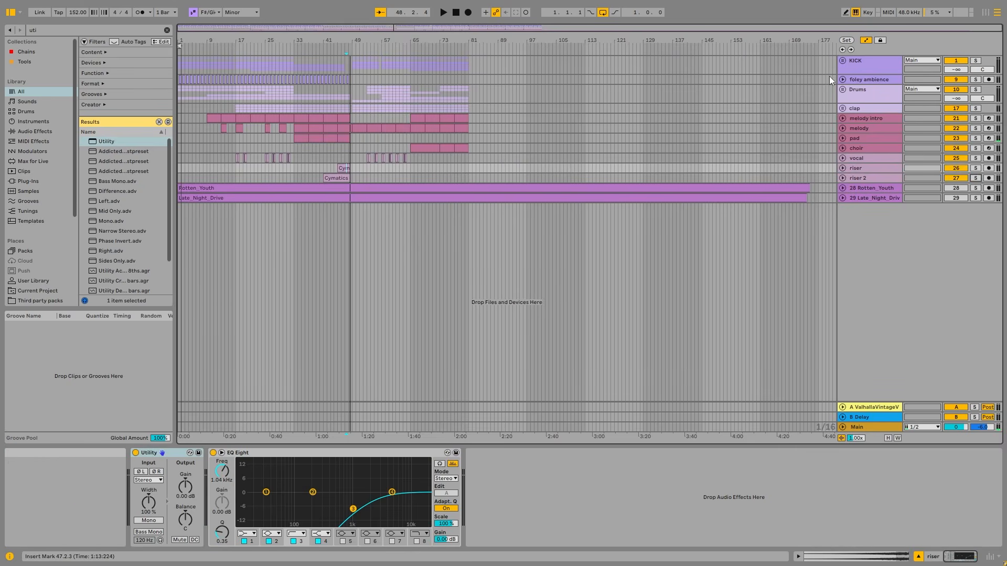
- Bring up the KICK group's device chain for review
{"action": "left_click", "coordinate": [855, 62]}
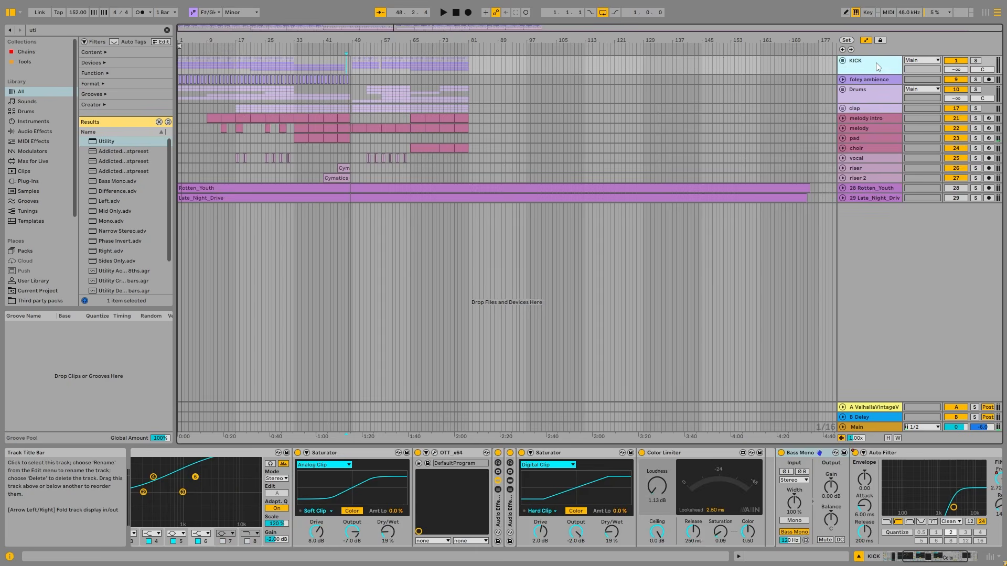
{"action": "left_click", "coordinate": [351, 120]}
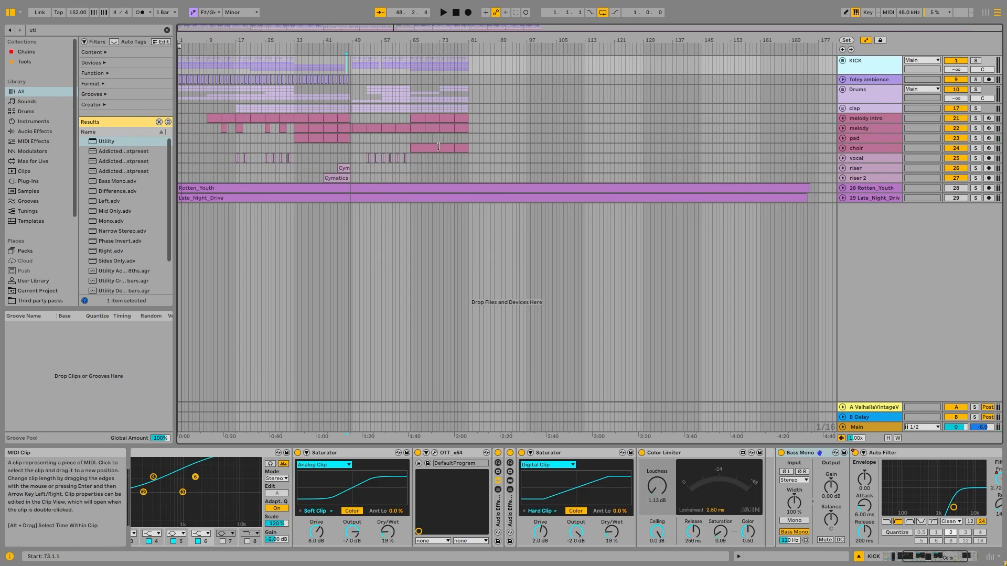